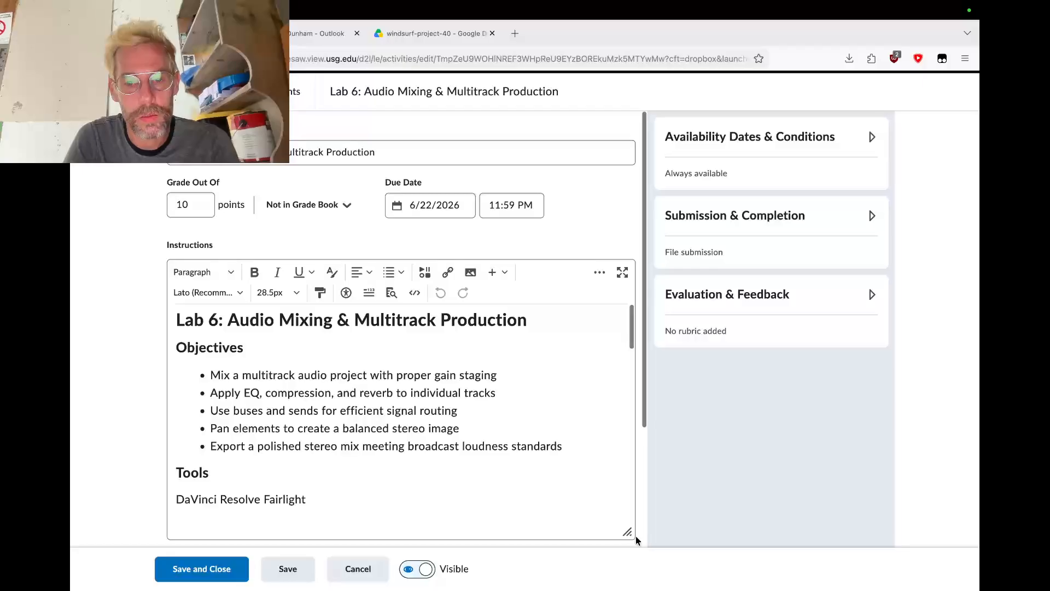
# Review the Lab 6 instructions, from the objectives through the deliverables and the Space Oddity attachment.
pyautogui.scroll(-1, 347, 397)
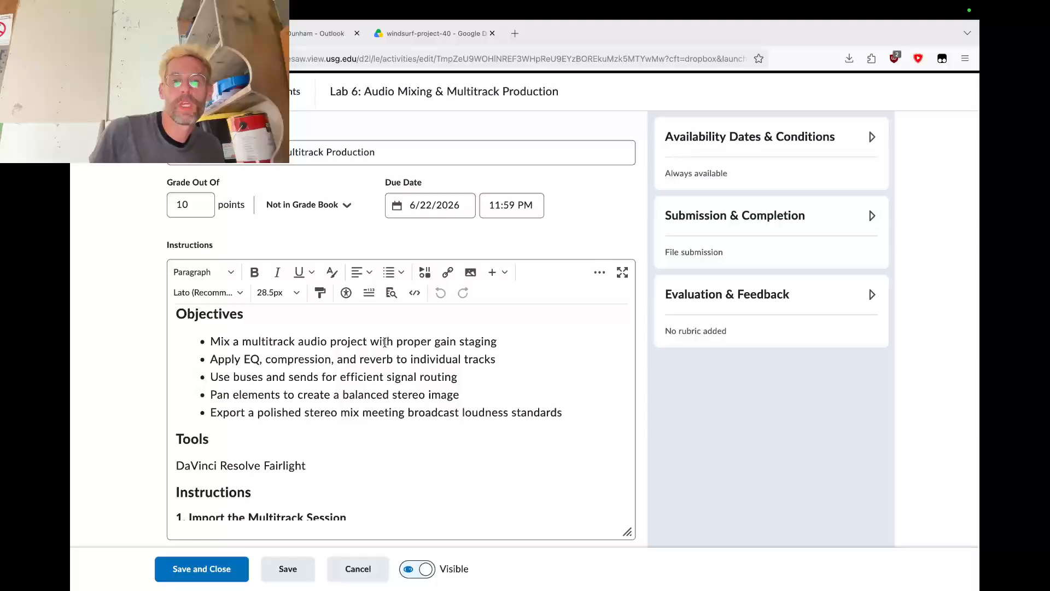
pyautogui.scroll(-10, 441, 389)
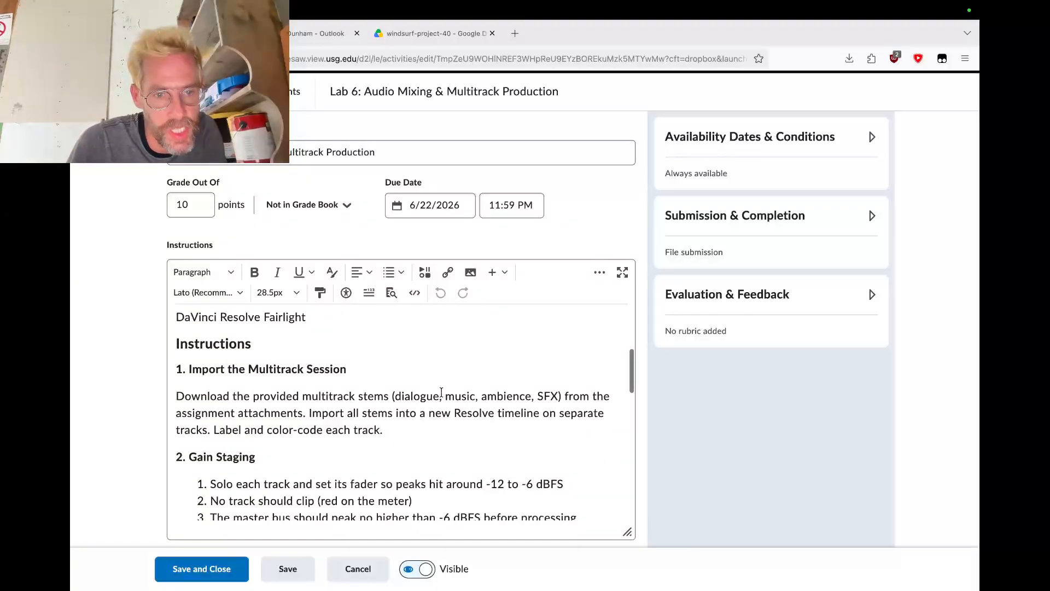
pyautogui.scroll(-10, 441, 392)
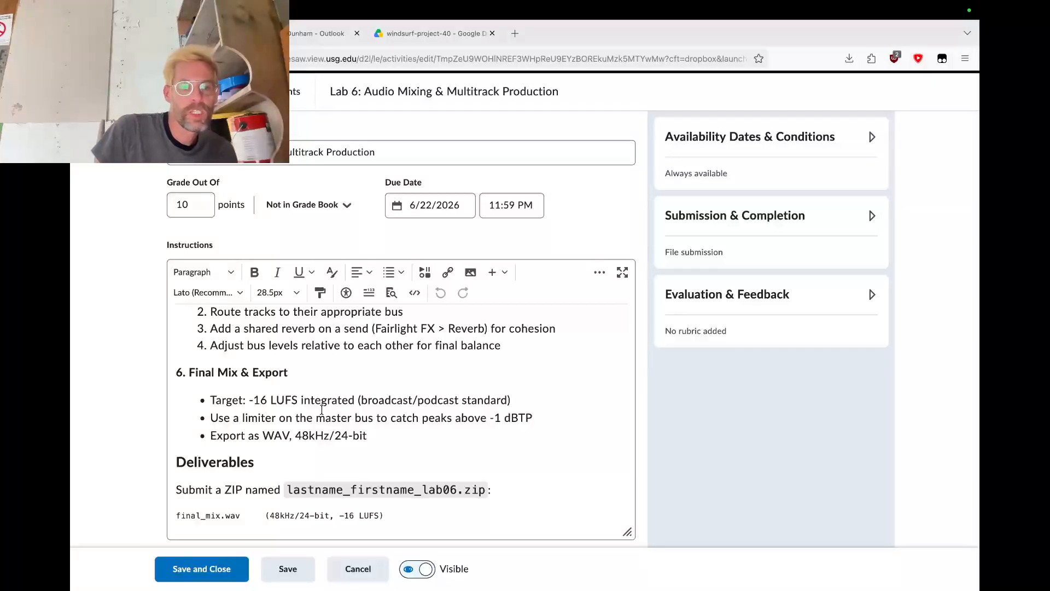
pyautogui.scroll(15, 322, 410)
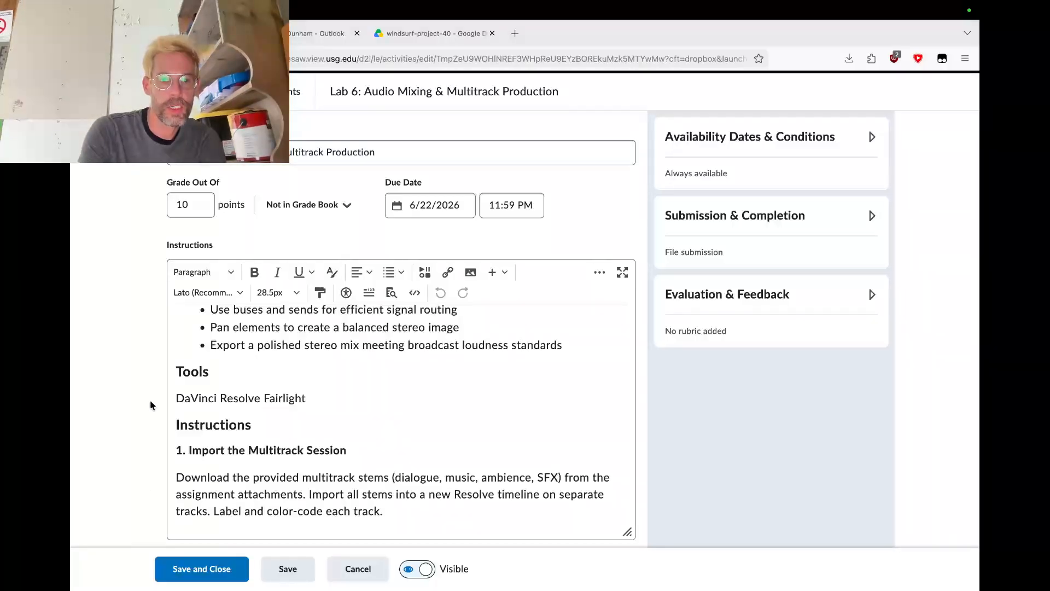
pyautogui.scroll(-10, 262, 453)
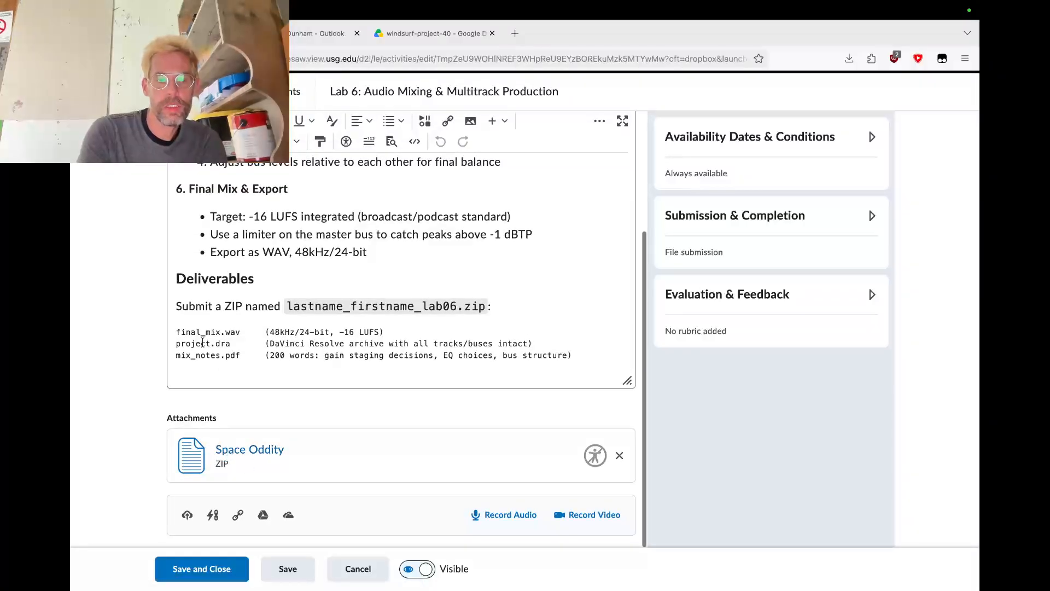
# Switch to Finder's Documents folder and select all eleven David Bowie - Space Oddity WAV stems.
pyautogui.press('super+Tab')
pyautogui.press('super+Tab')
pyautogui.press('super+Tab')
pyautogui.press('super+Tab')
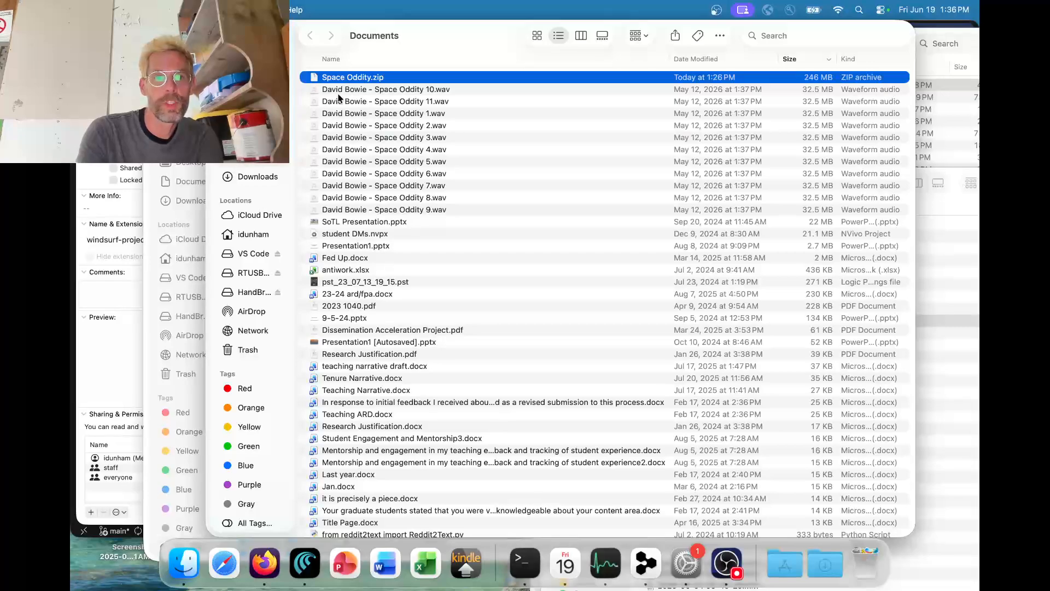
pyautogui.click(344, 91)
pyautogui.hotkey('shift', 'Down')
pyautogui.hotkey('shift', 'Down')
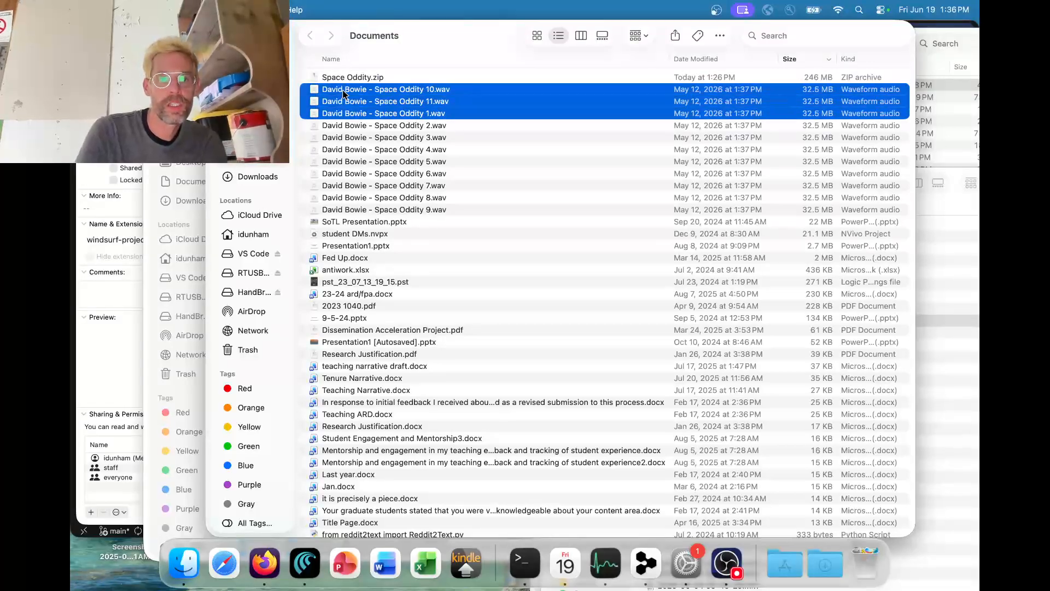
pyautogui.hotkey('shift', 'Down')
pyautogui.hotkey('shift', 'Down')
pyautogui.hotkey('shift', 'Down')
pyautogui.hotkey('shift', 'Down')
pyautogui.hotkey('shift', 'Down')
pyautogui.hotkey('shift', 'Down')
pyautogui.hotkey('shift', 'Down')
pyautogui.hotkey('shift', 'Down')
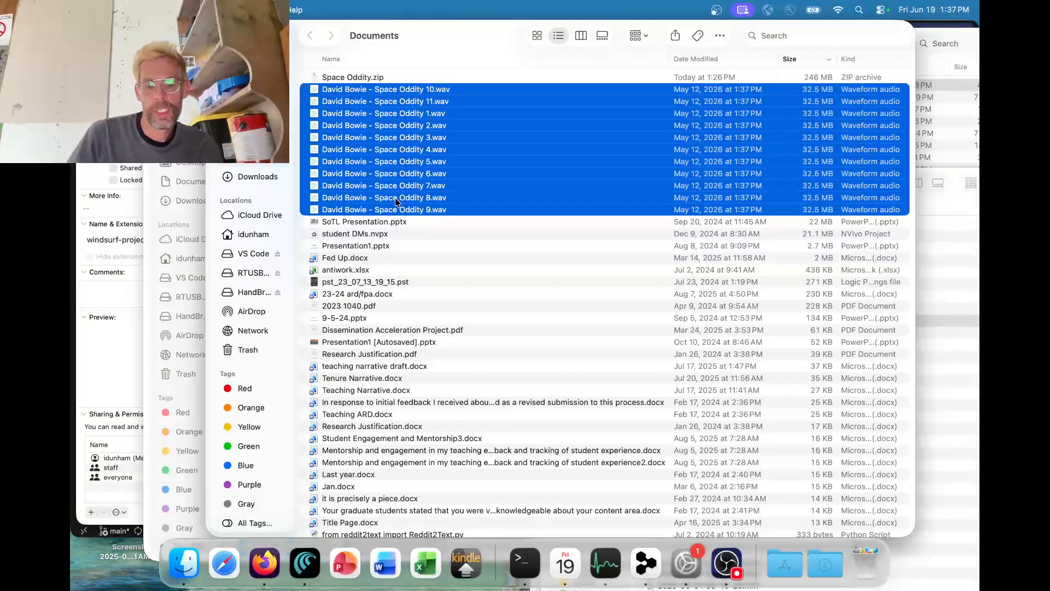
# Launch DaVinci Resolve.
pyautogui.press('super+space')
pyautogui.write('reso')
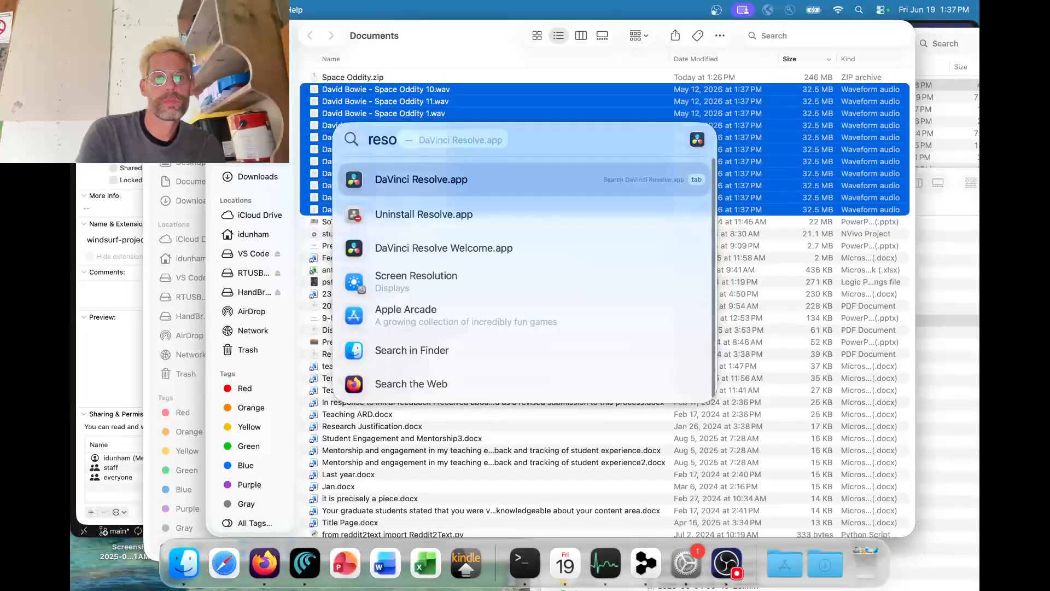
pyautogui.press('Return')
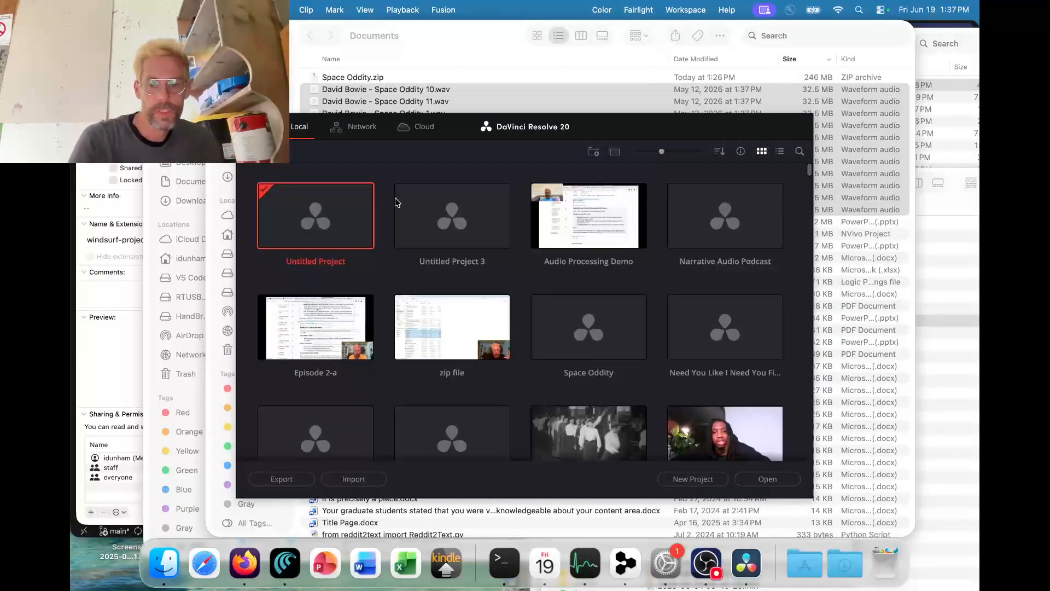
# Create a new project named "Lab 6 - Audio Mixing".
pyautogui.click(688, 479)
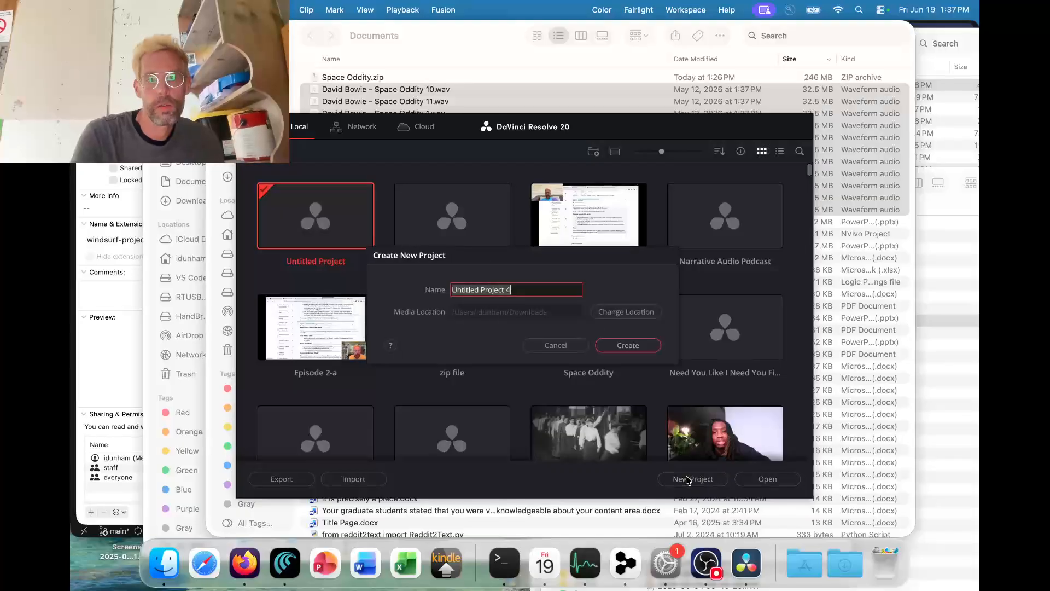
pyautogui.write('Lab 6')
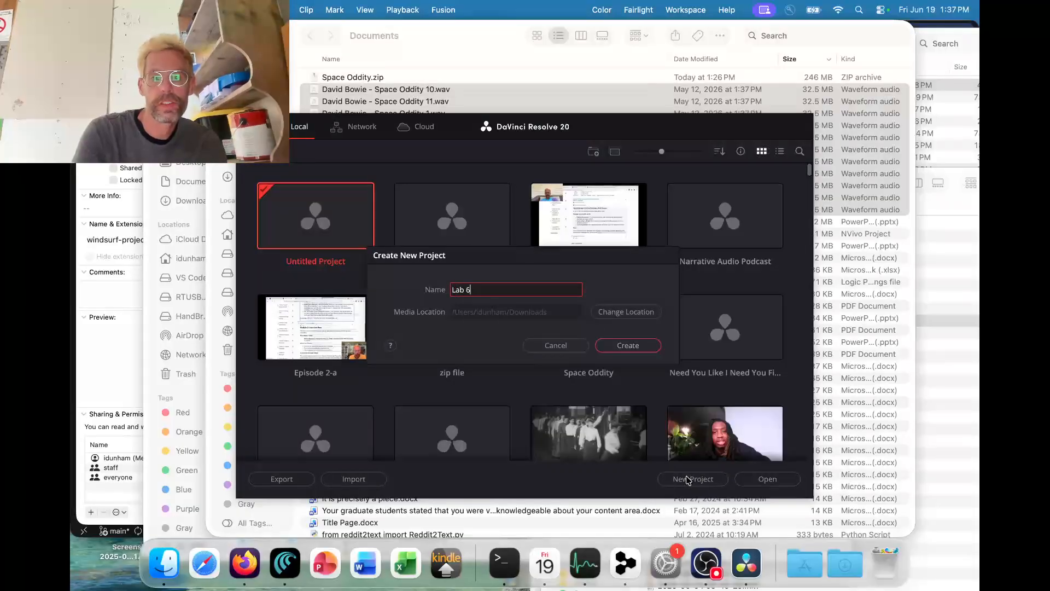
pyautogui.write(' - Audio M')
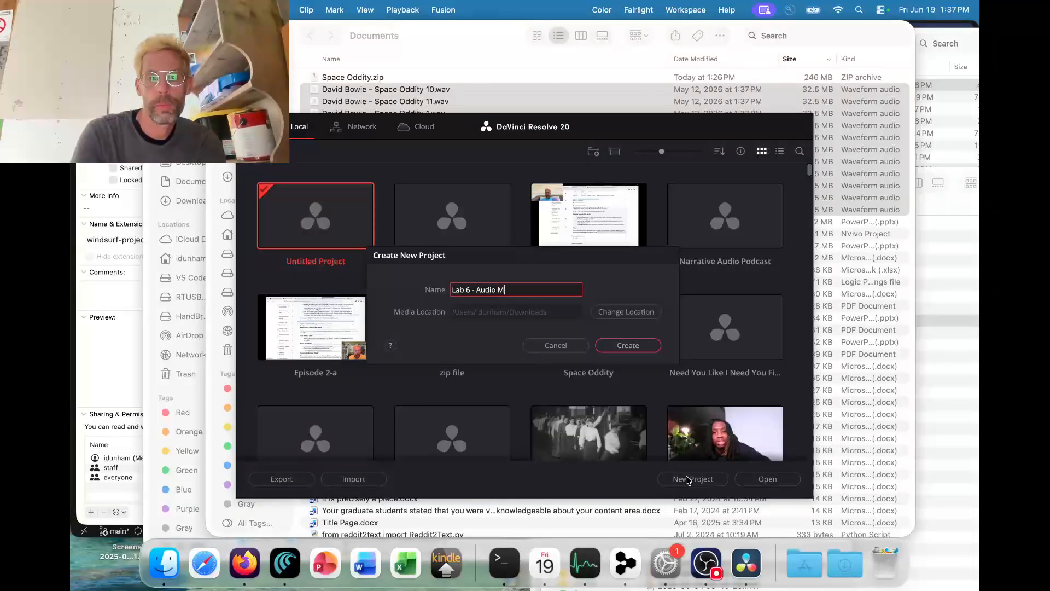
pyautogui.write('ixing')
pyautogui.press('Return')
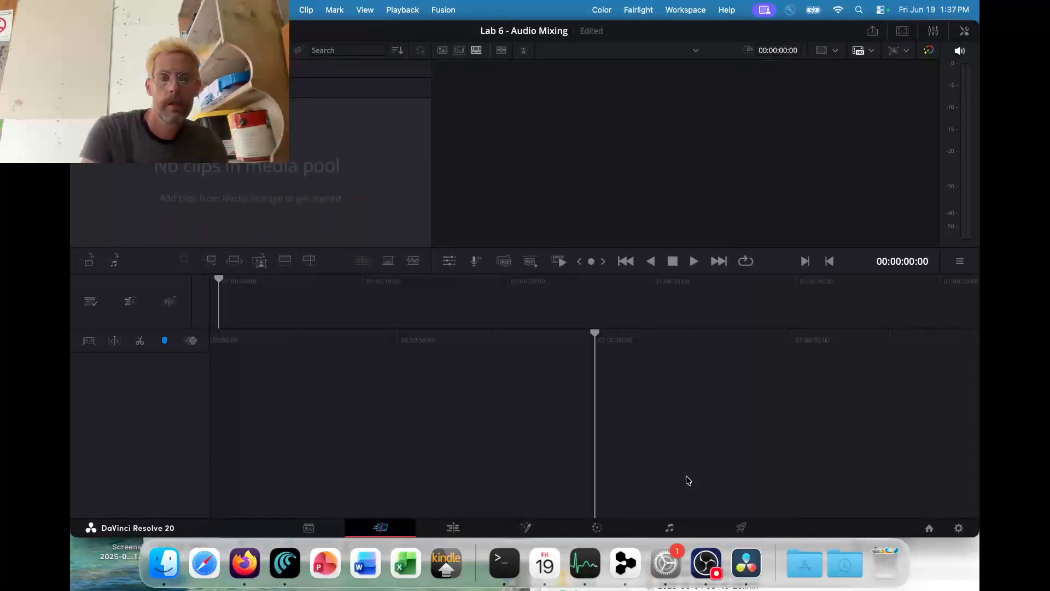
# On the Fairlight page, create an empty timeline named Timeline 1 with one mono audio track.
pyautogui.click(669, 529)
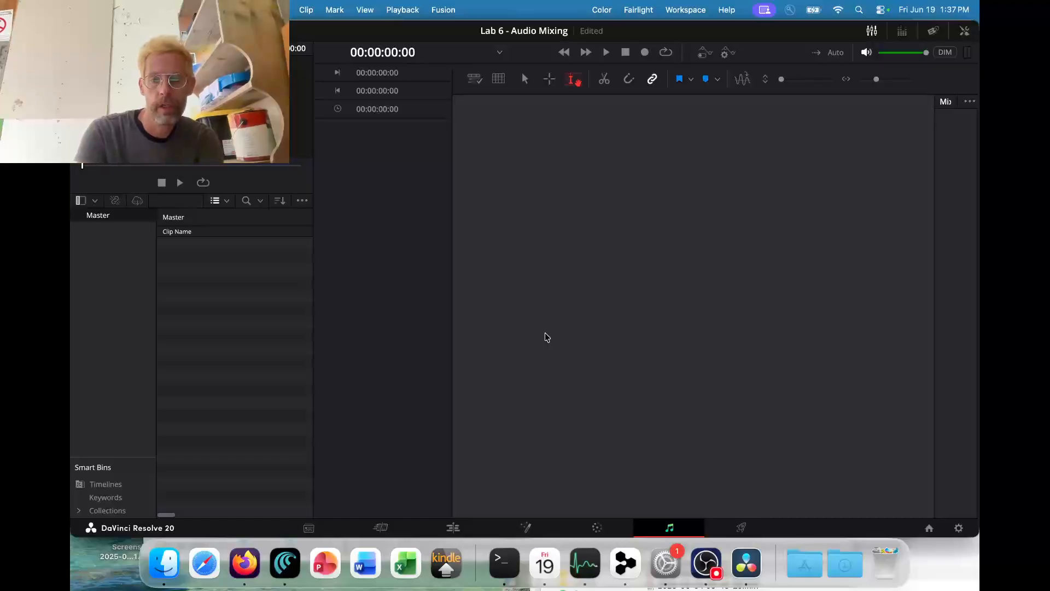
pyautogui.press('super+n')
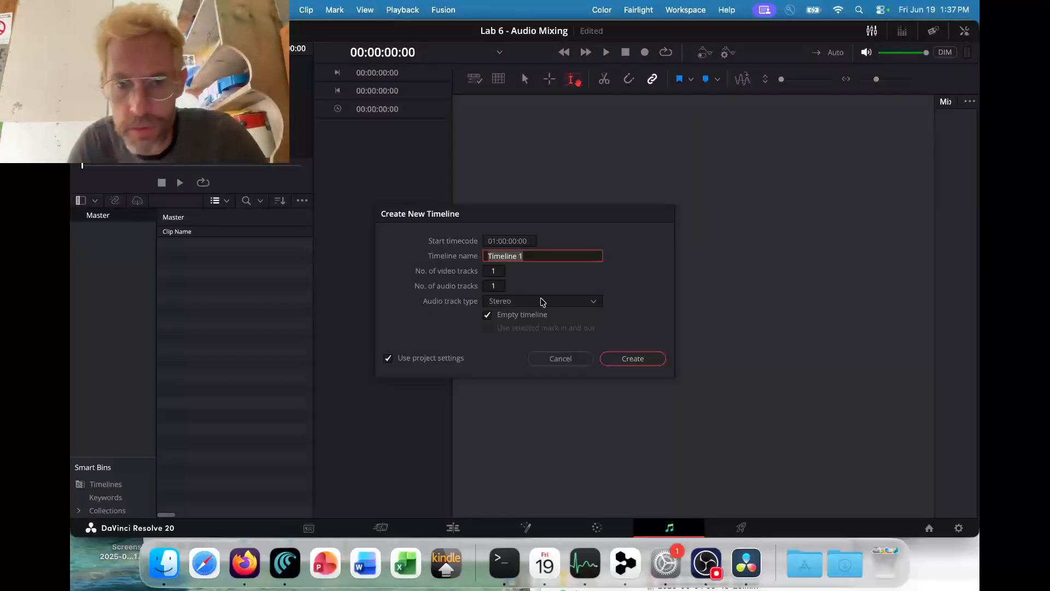
pyautogui.click(569, 304)
pyautogui.click(540, 319)
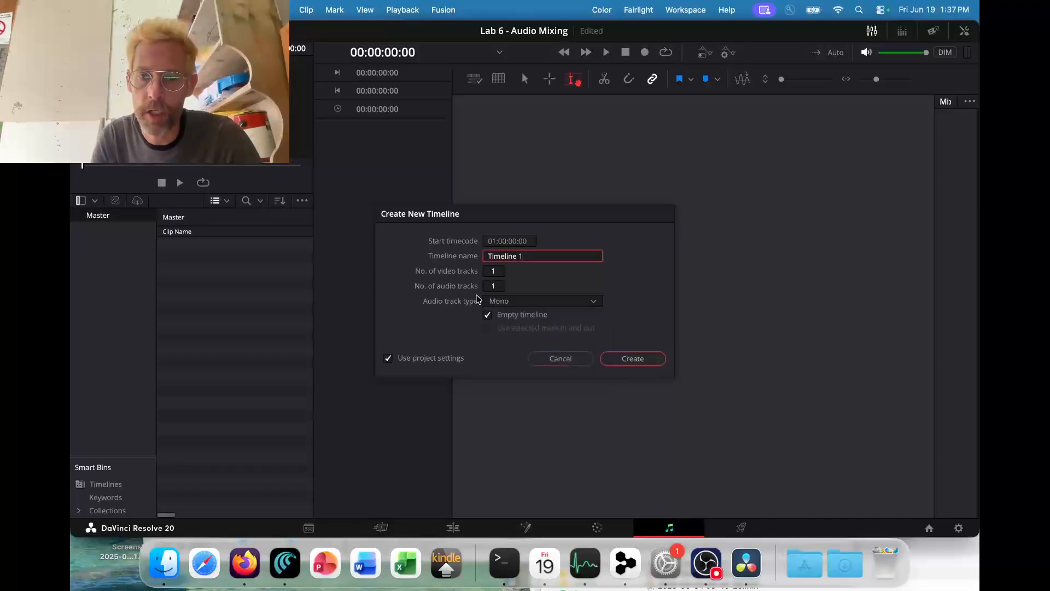
pyautogui.click(632, 358)
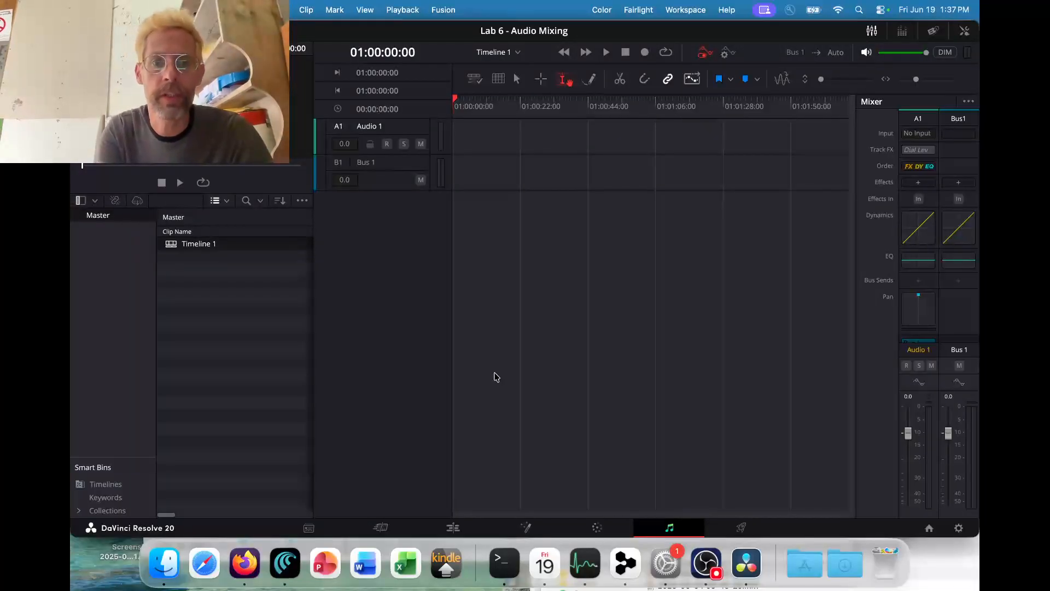
# Import the eleven David Bowie - Space Oddity WAV files from Documents into the media pool.
pyautogui.press('super+i')
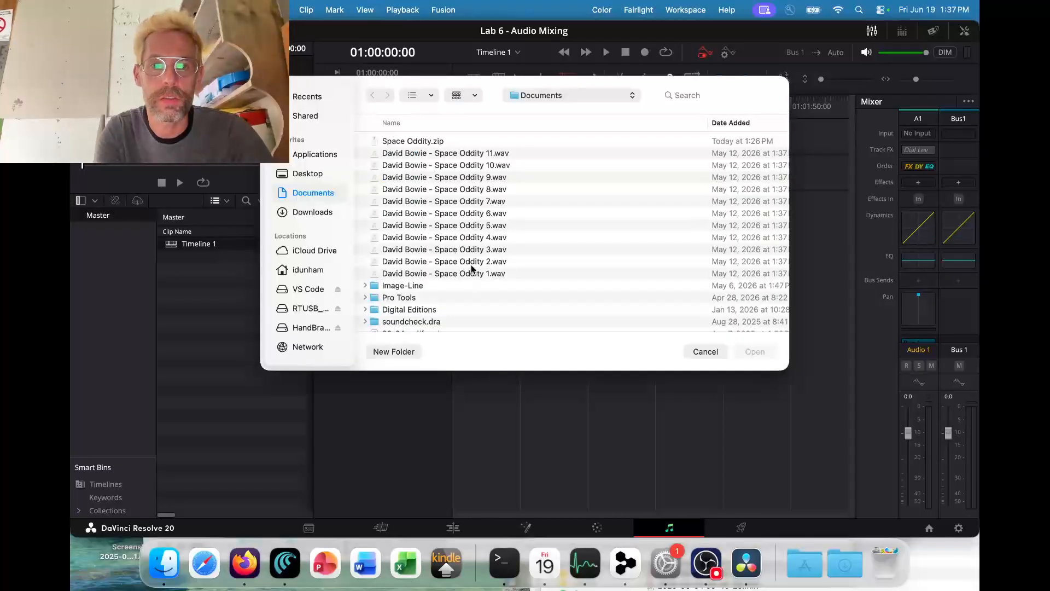
pyautogui.click(473, 154)
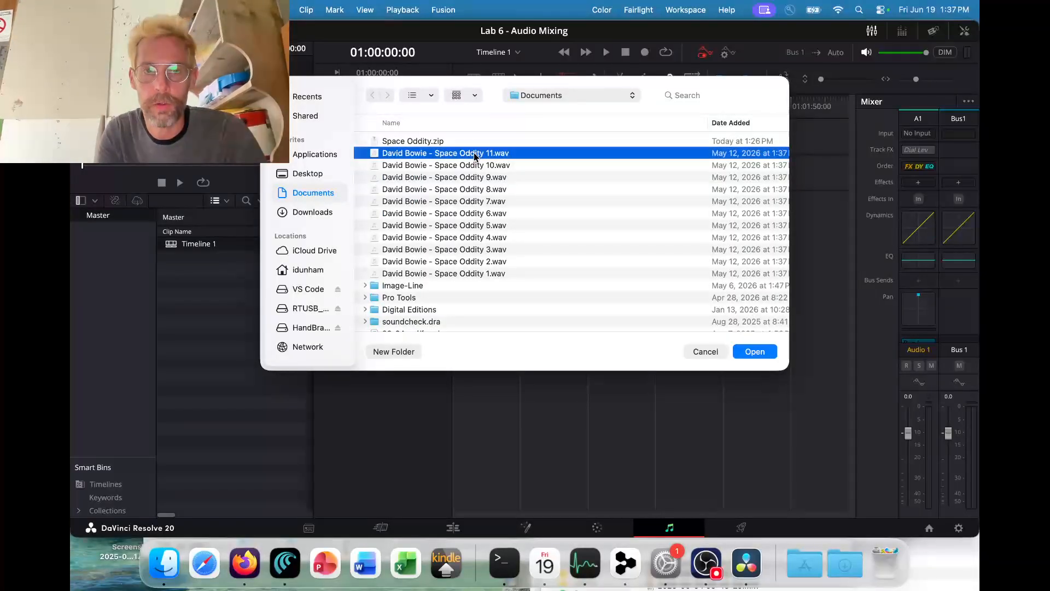
pyautogui.hotkey('shift', 'Down')
pyautogui.hotkey('shift', 'Down')
pyautogui.hotkey('shift', 'Down')
pyautogui.hotkey('shift', 'Down')
pyautogui.hotkey('shift', 'Down')
pyautogui.hotkey('shift', 'Down')
pyautogui.hotkey('shift', 'Down')
pyautogui.hotkey('shift', 'Down')
pyautogui.hotkey('shift', 'Down')
pyautogui.hotkey('shift', 'Down')
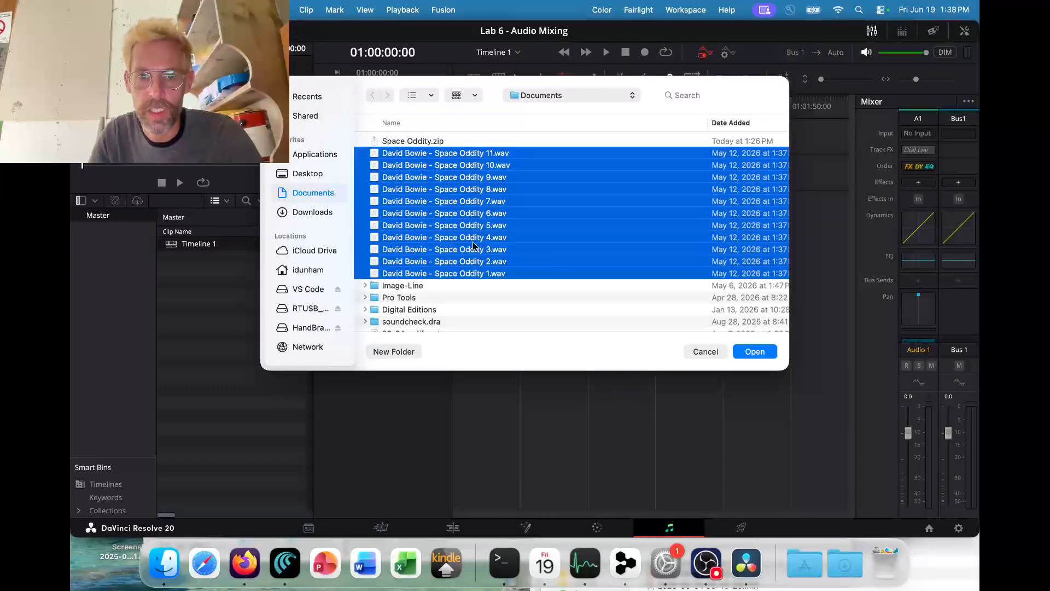
pyautogui.click(744, 351)
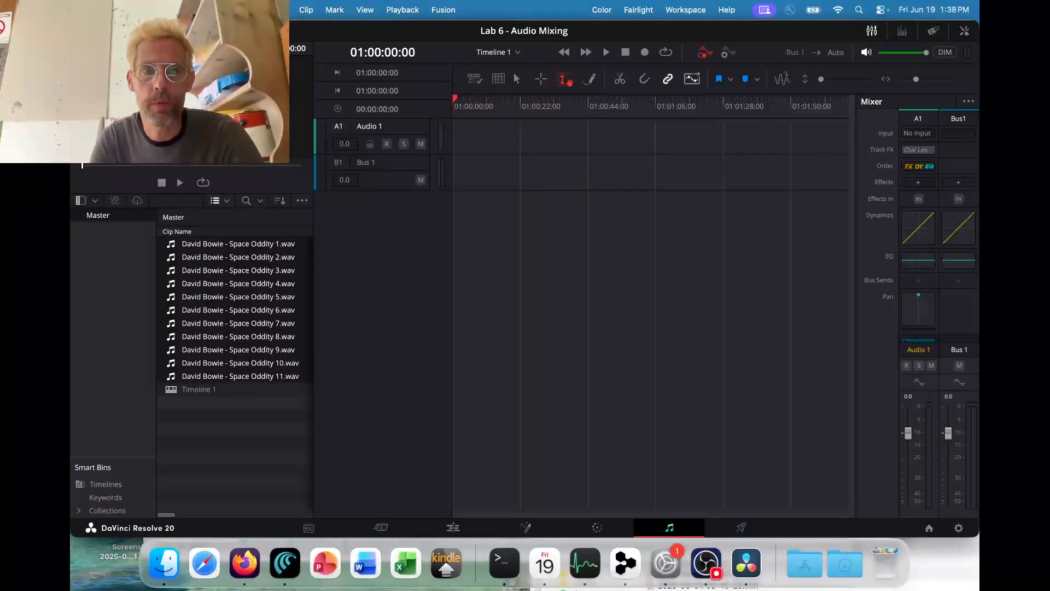
pyautogui.press('super+Tab')
pyautogui.press('super+Tab')
pyautogui.press('super+Tab')
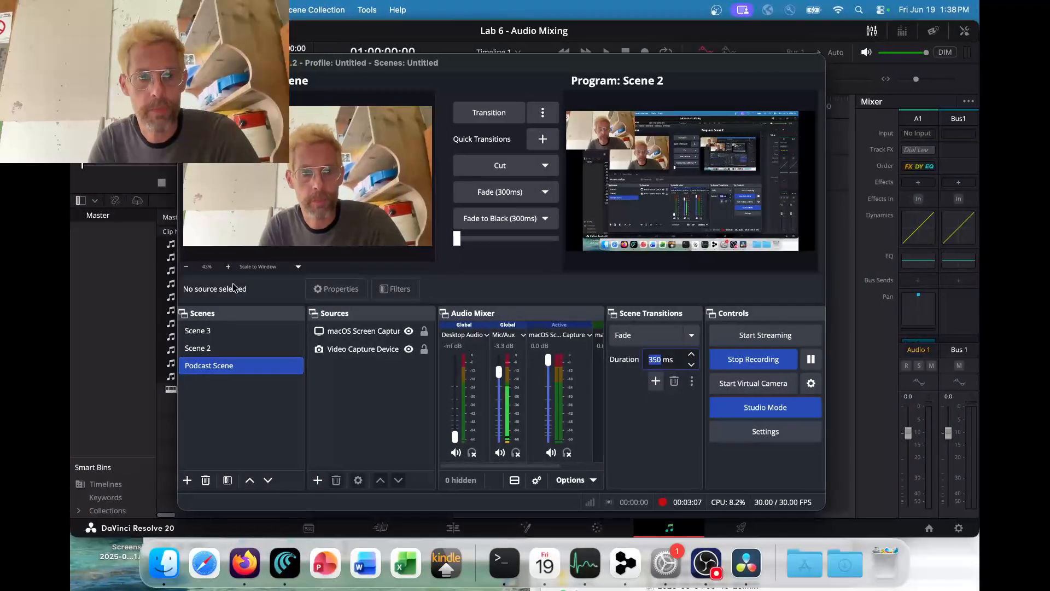
pyautogui.press('super+Tab')
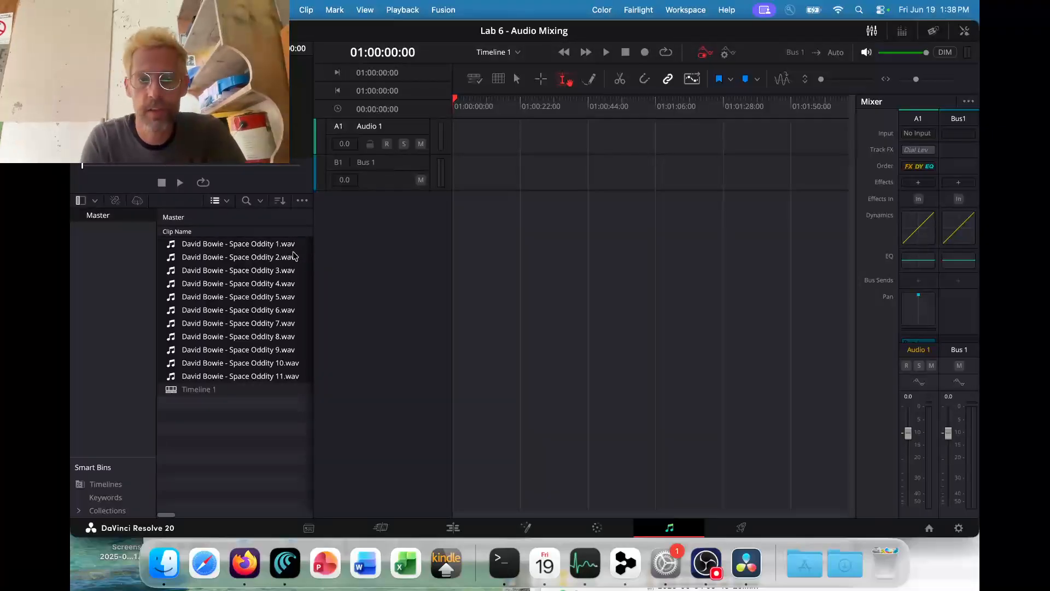
# Place all eleven stems at the start of the timeline on separate tracks from Audio 1 down, adding 10 tracks for them.
pyautogui.doubleClick(232, 244)
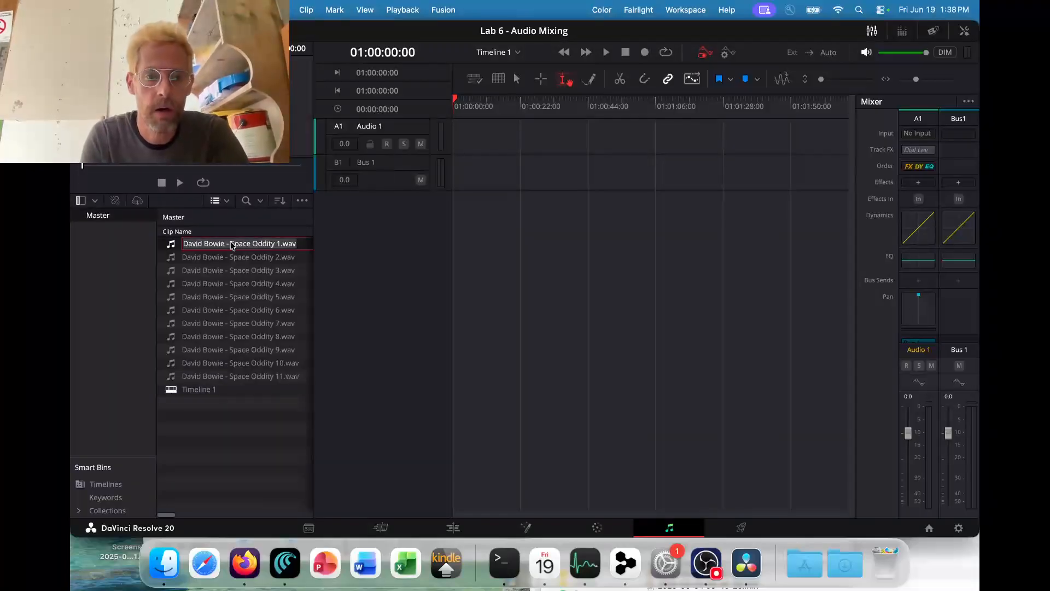
pyautogui.click(171, 246)
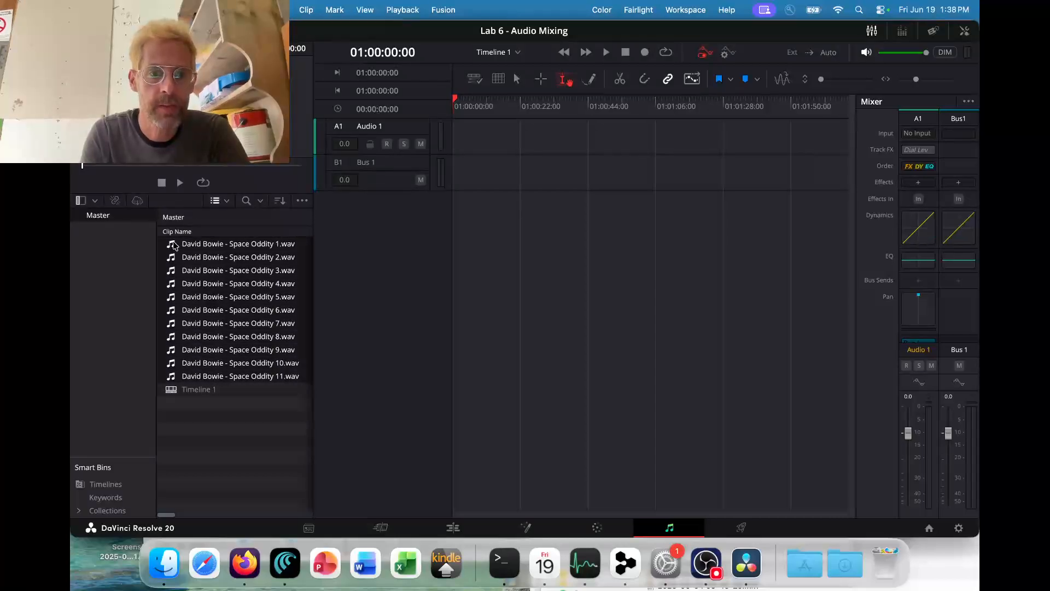
pyautogui.moveTo(174, 246); pyautogui.dragTo(455, 151)
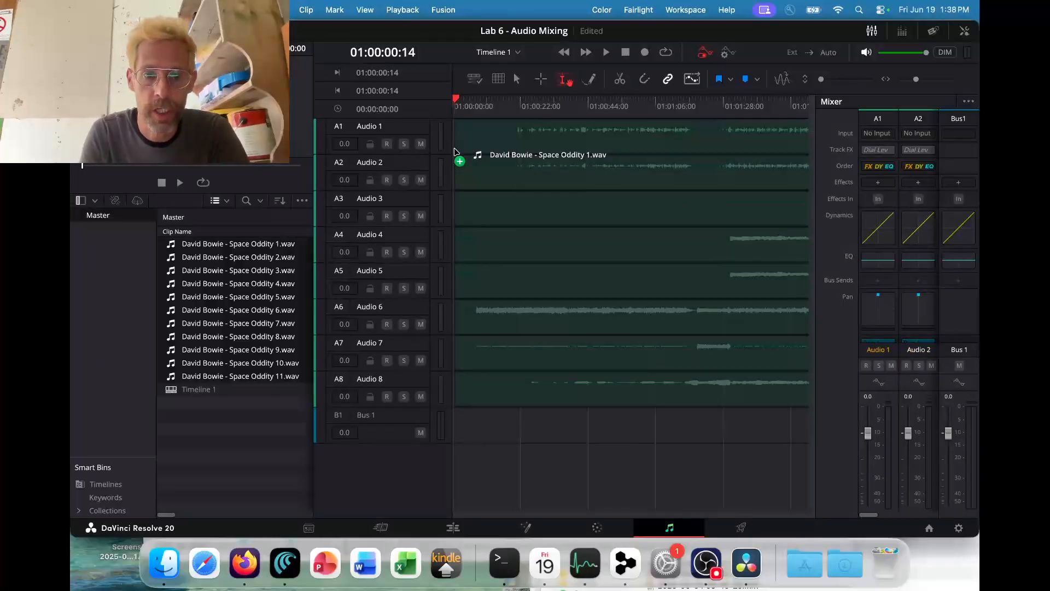
pyautogui.moveTo(455, 151); pyautogui.dragTo(454, 151)
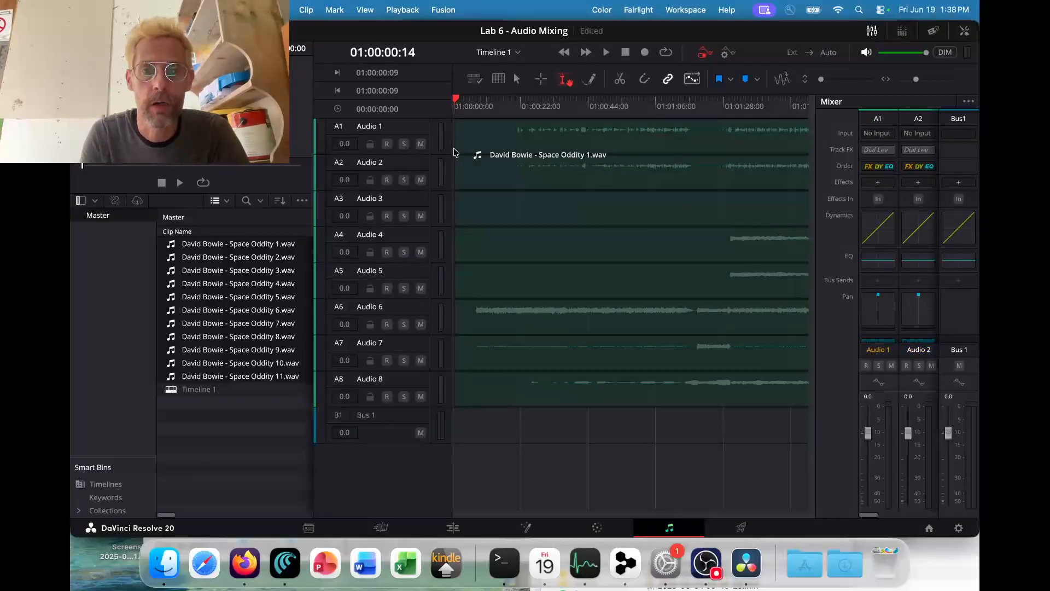
pyautogui.moveTo(454, 151); pyautogui.dragTo(453, 151)
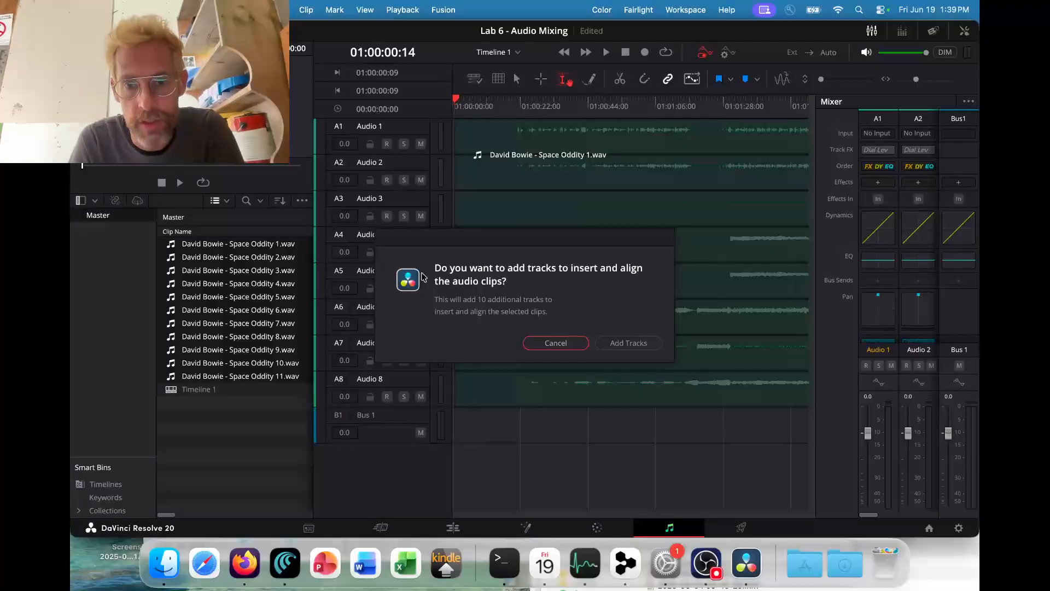
pyautogui.click(624, 343)
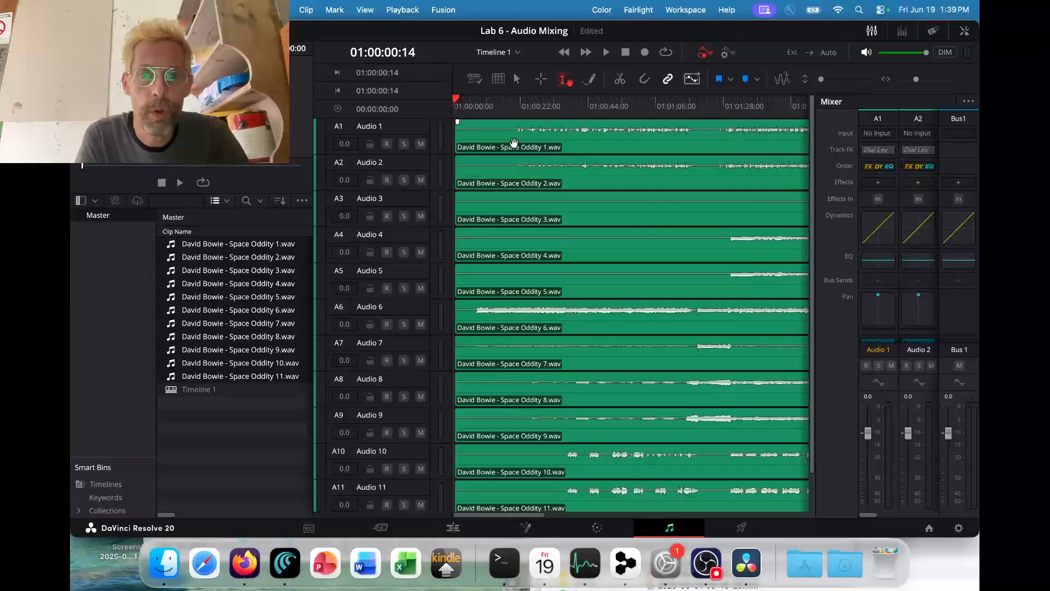
# Hide the media pool and widen the mixer to show the channel strips for Audio 1 through Audio 6.
pyautogui.scroll(-2, 525, 230)
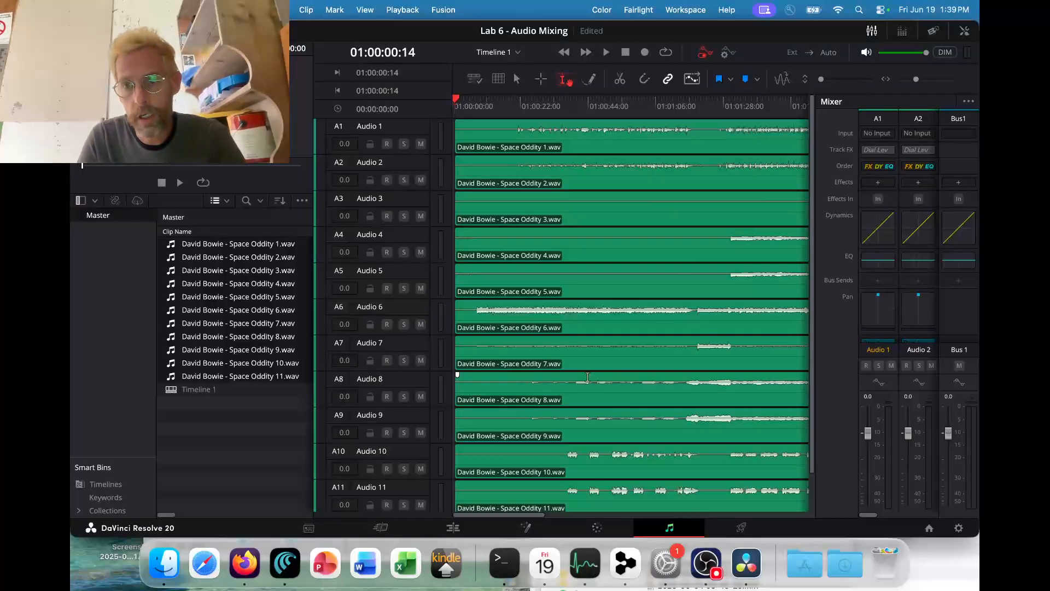
pyautogui.click(315, 255)
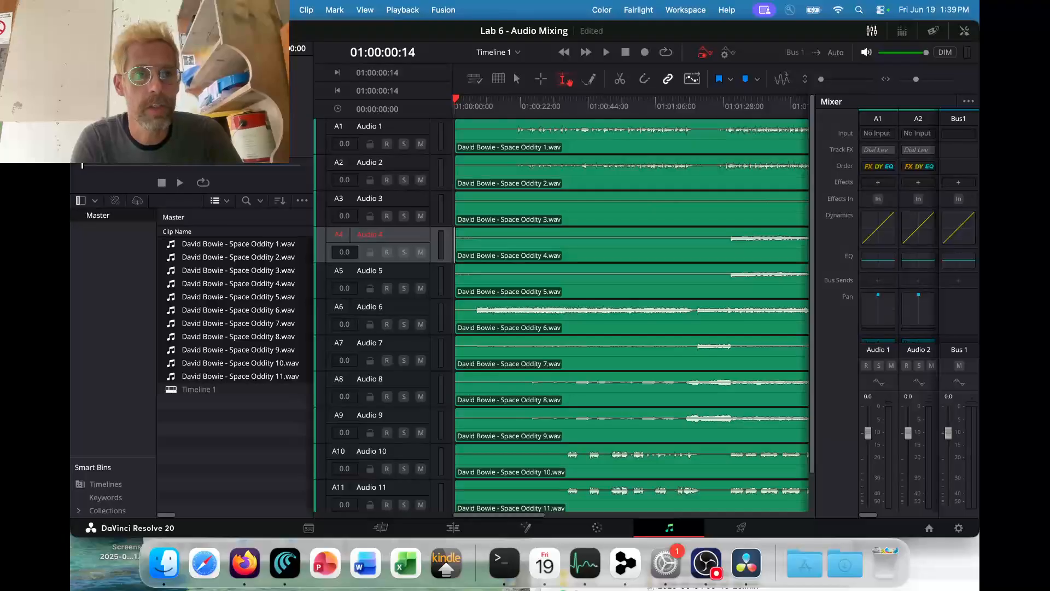
pyautogui.click(84, 30)
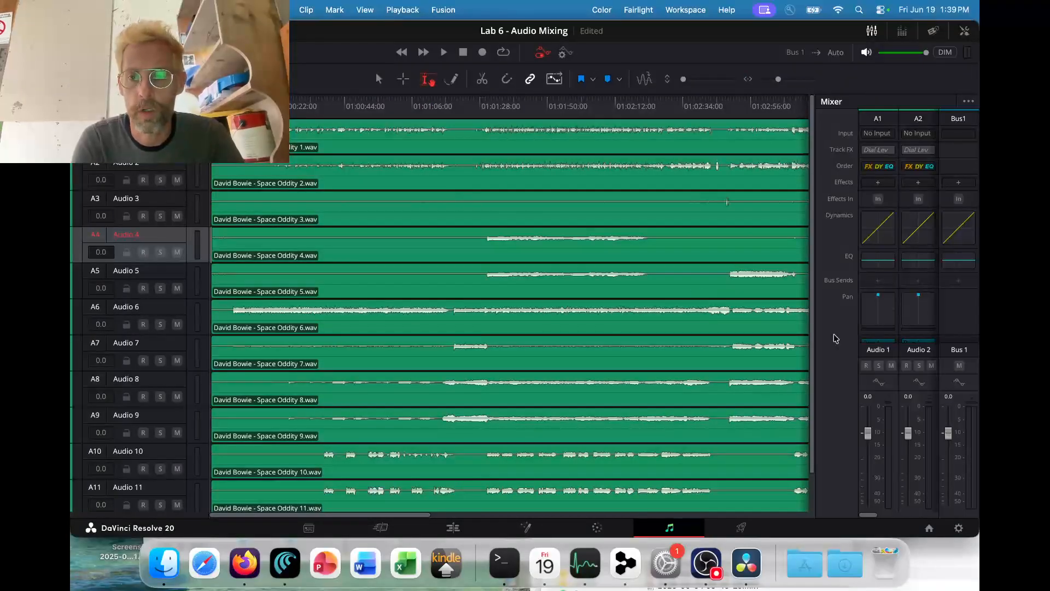
pyautogui.moveTo(816, 331); pyautogui.dragTo(638, 329)
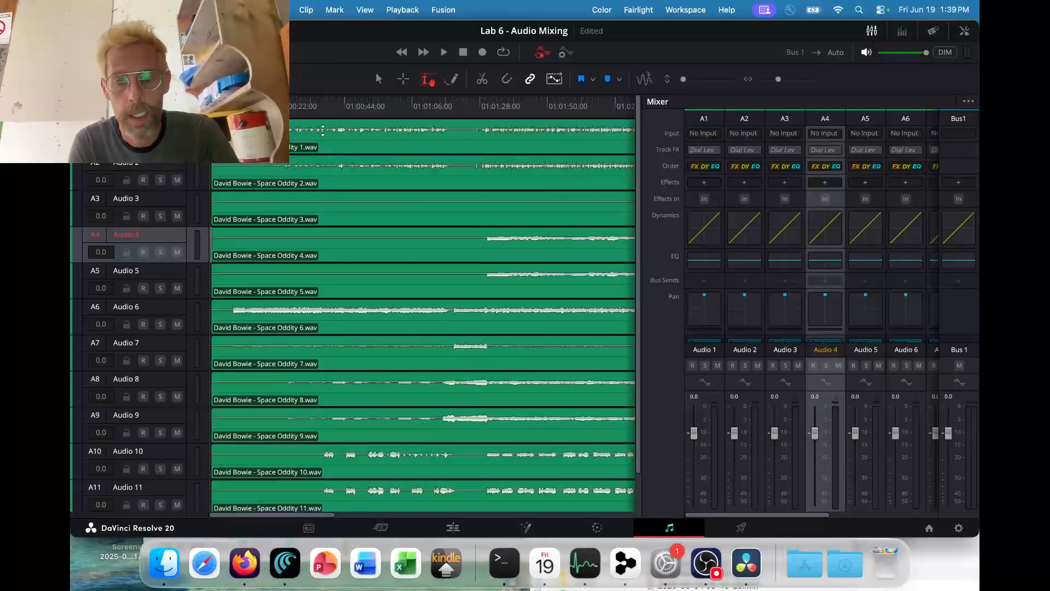
# Switch back to the Lab 6 assignment page in the browser to consult its instructions.
pyautogui.press('super+Tab')
pyautogui.press('super+Tab')
pyautogui.press('super+Tab')
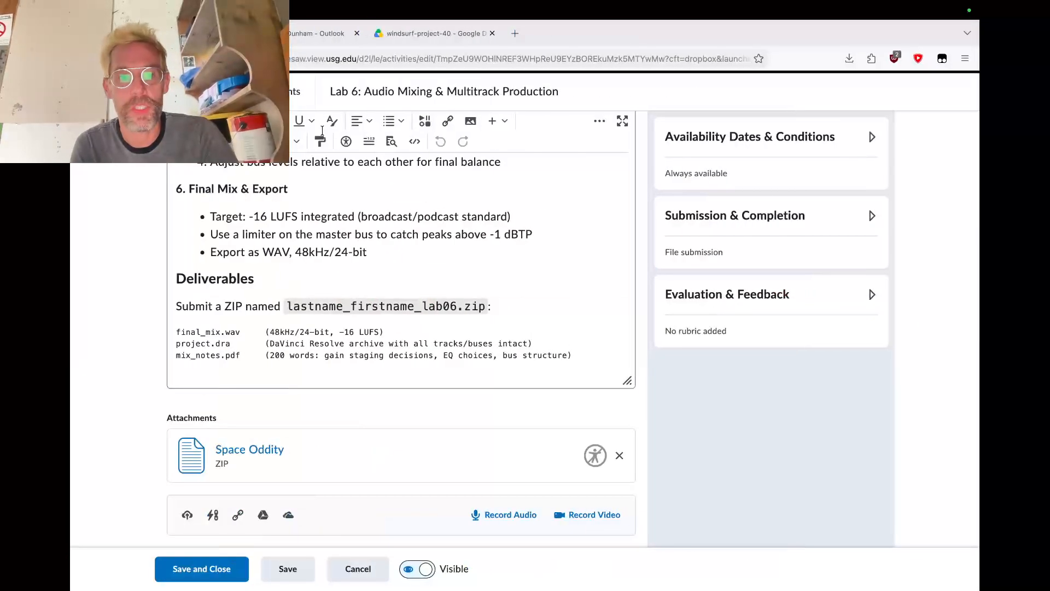
# Review the import, gain staging and EQ instructions on the Lab 6 page, and switch back to DaVinci Resolve.
pyautogui.scroll(15, 429, 241)
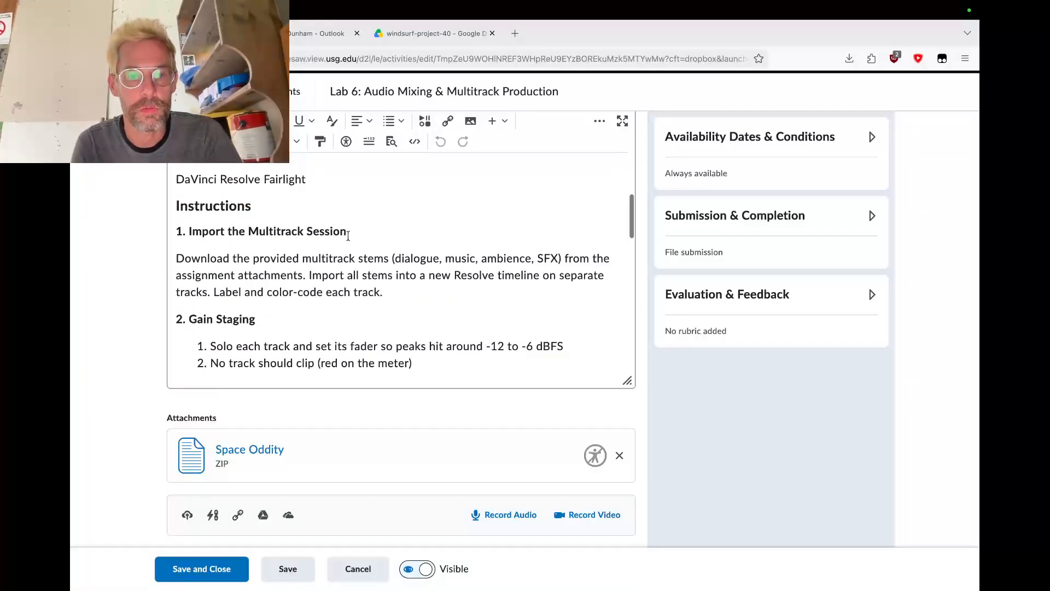
pyautogui.scroll(-5, 424, 234)
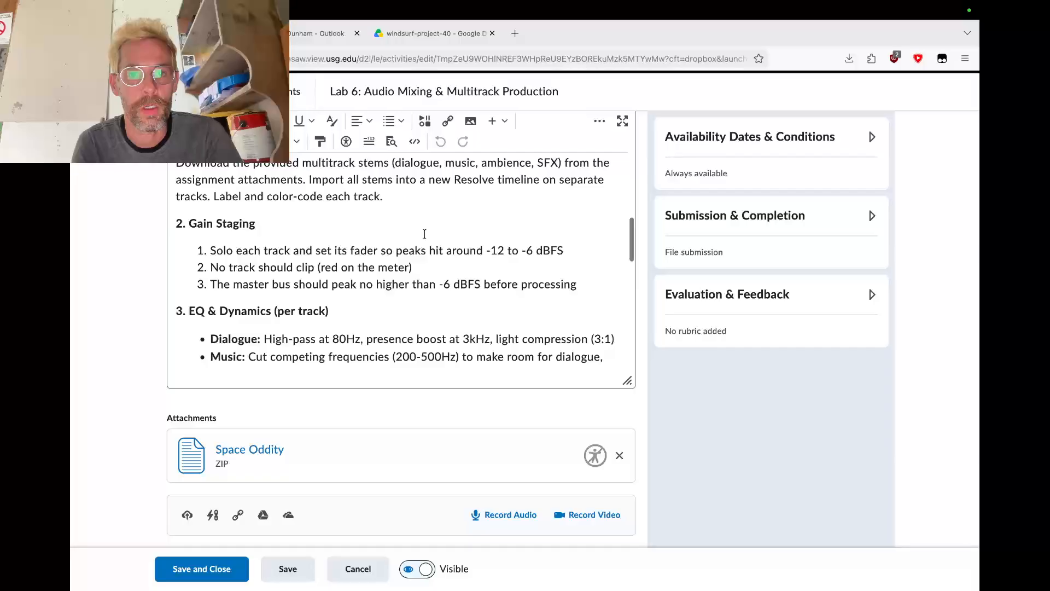
pyautogui.scroll(-2, 425, 235)
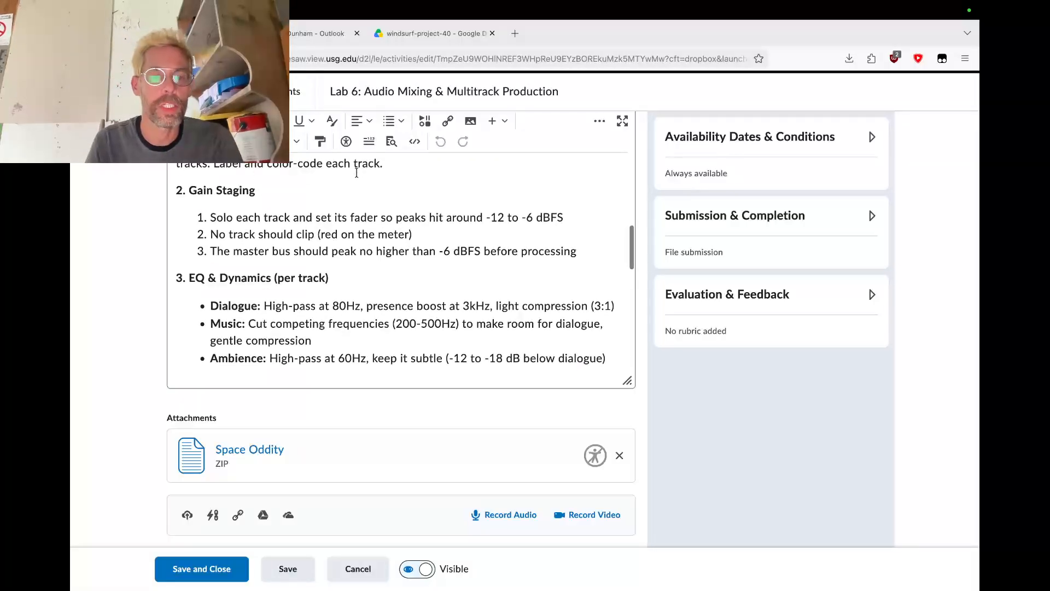
pyautogui.press('super+Tab')
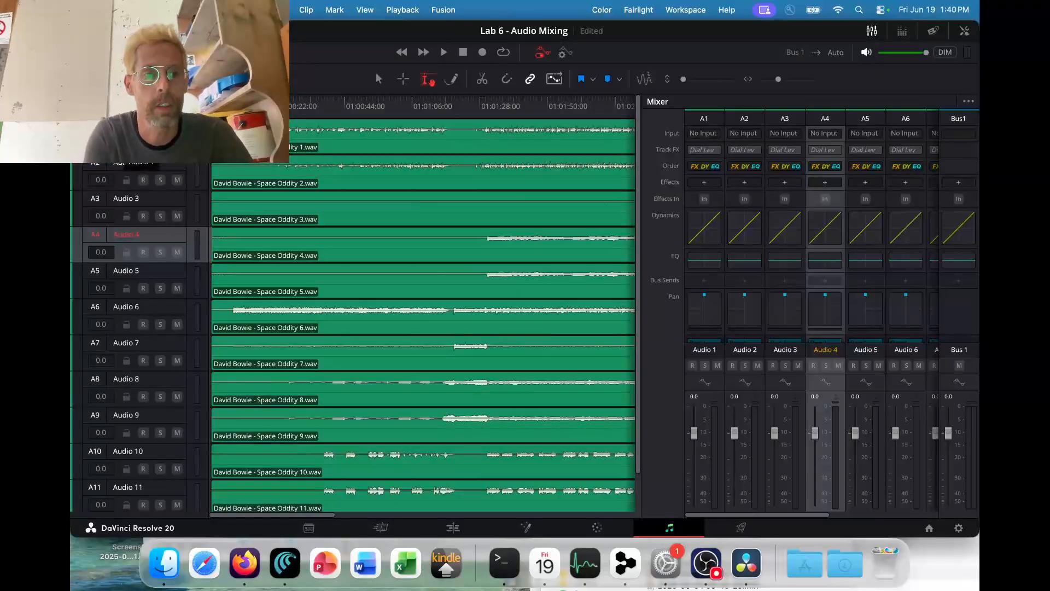
# Toggle solo on Audio 1 and Audio 2 in turn, leaving only Audio 1 soloed.
pyautogui.click(125, 132)
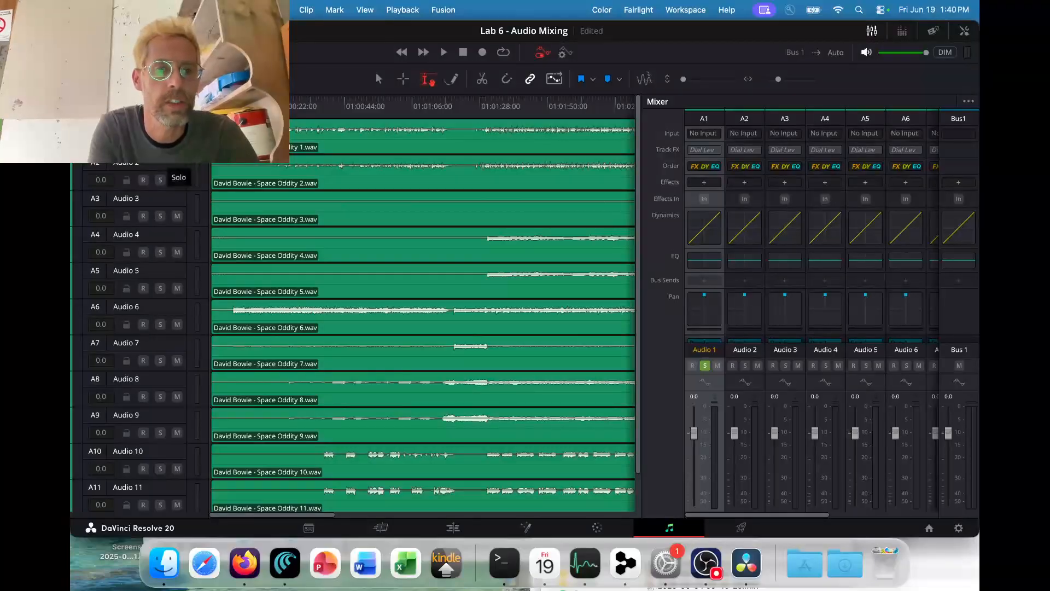
pyautogui.click(160, 180)
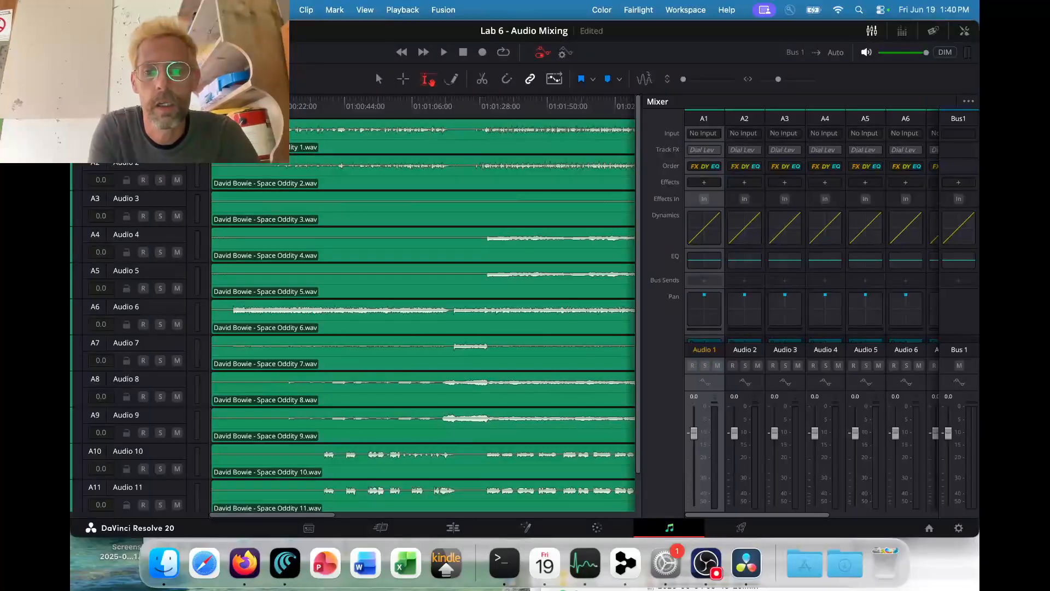
pyautogui.click(706, 367)
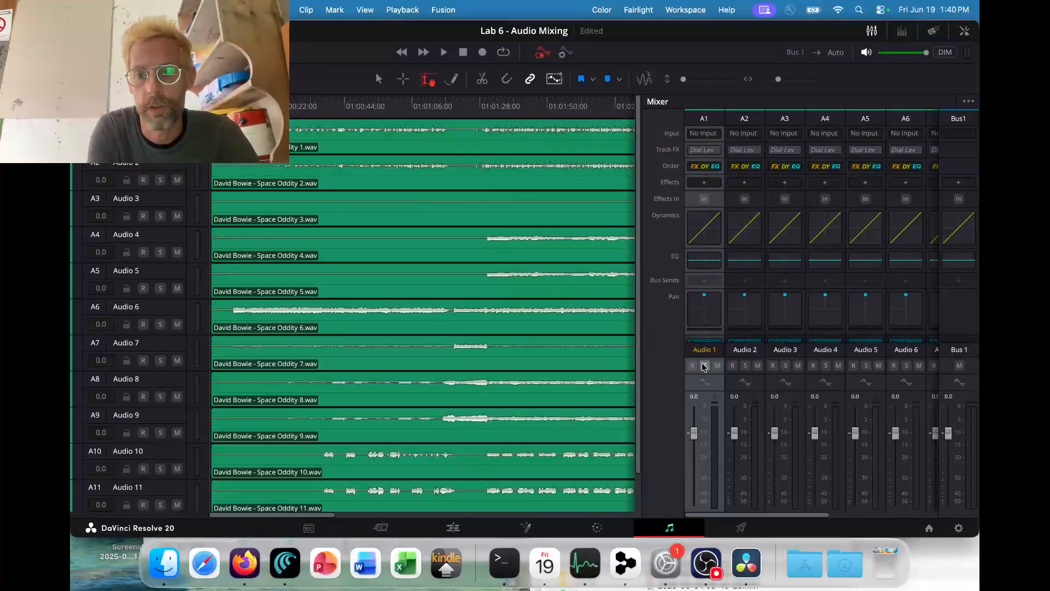
pyautogui.click(745, 365)
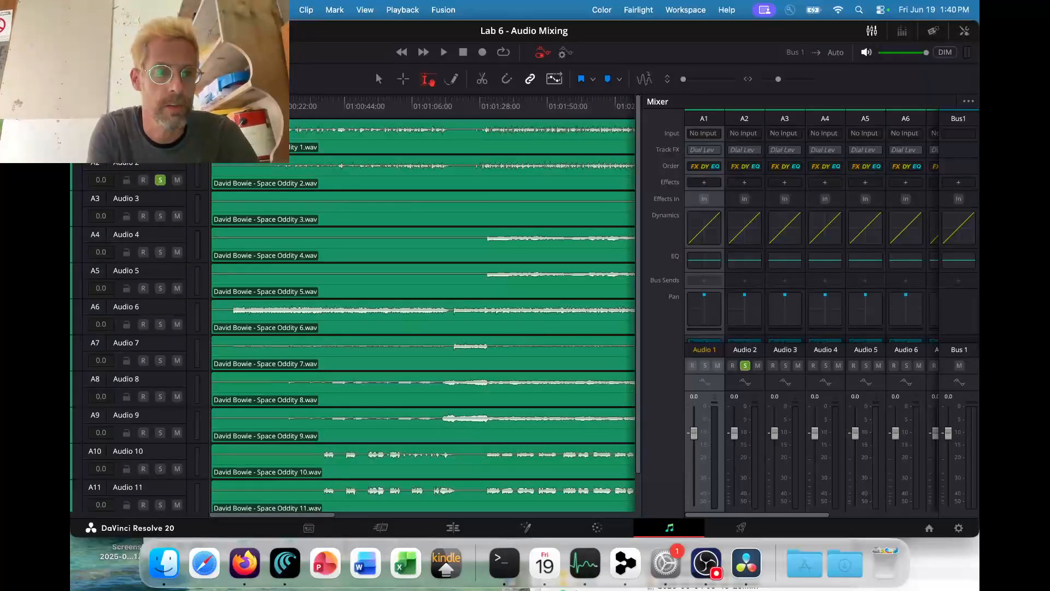
pyautogui.click(160, 180)
pyautogui.click(160, 144)
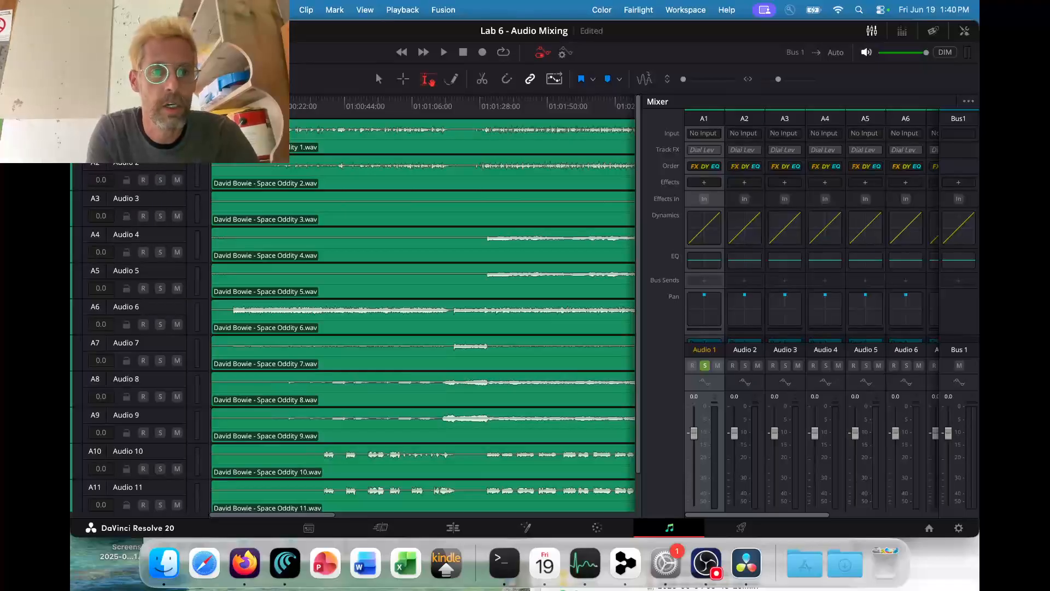
# Play the soloed Audio 1 track with the system volume raised, auditioning it at several points of the timeline.
pyautogui.press('space')
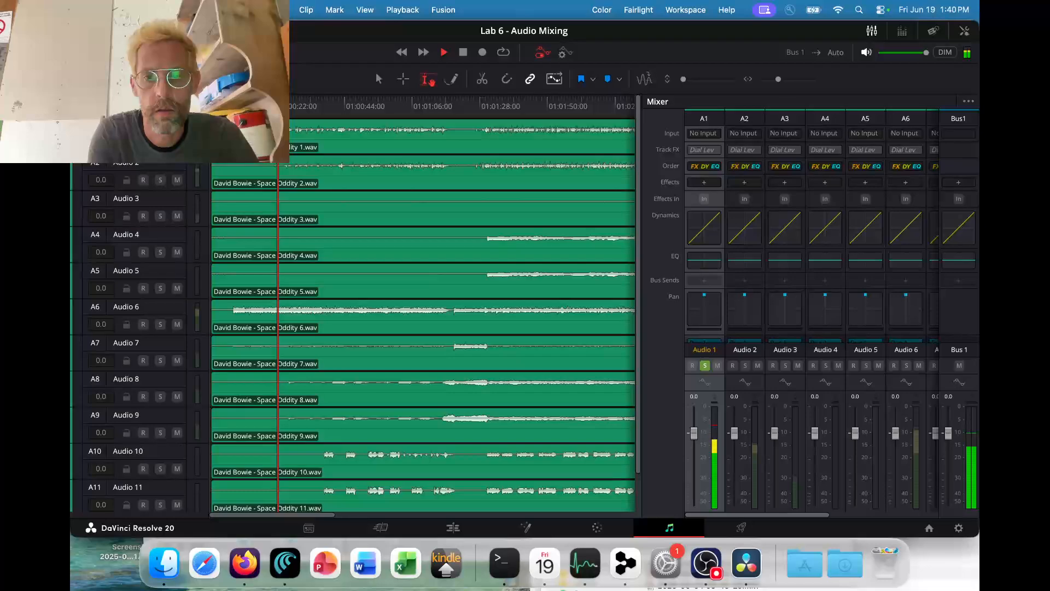
pyautogui.press('XF86AudioRaiseVolume')
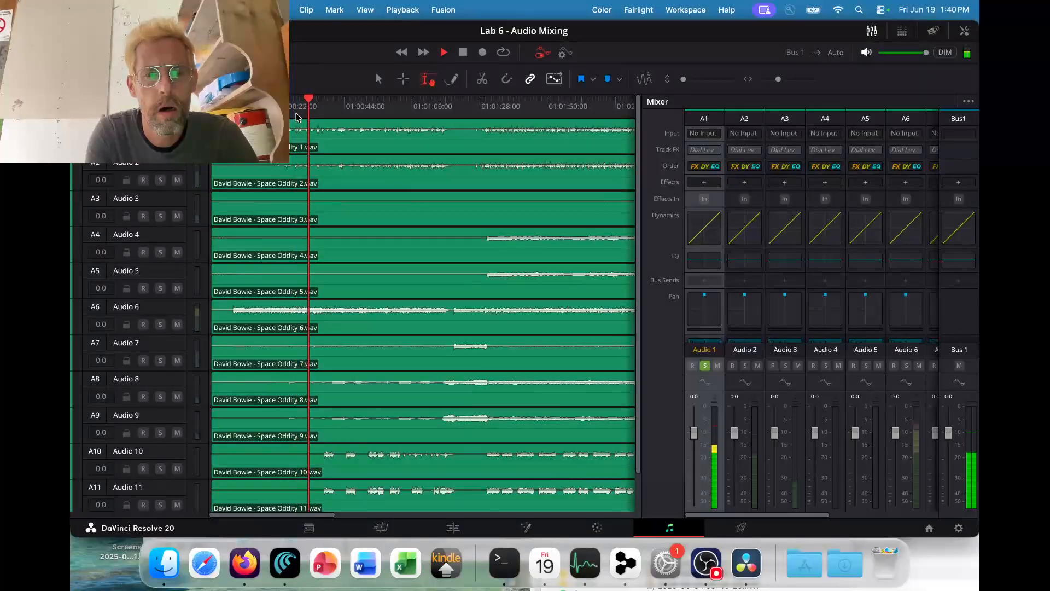
pyautogui.click(376, 105)
pyautogui.click(488, 114)
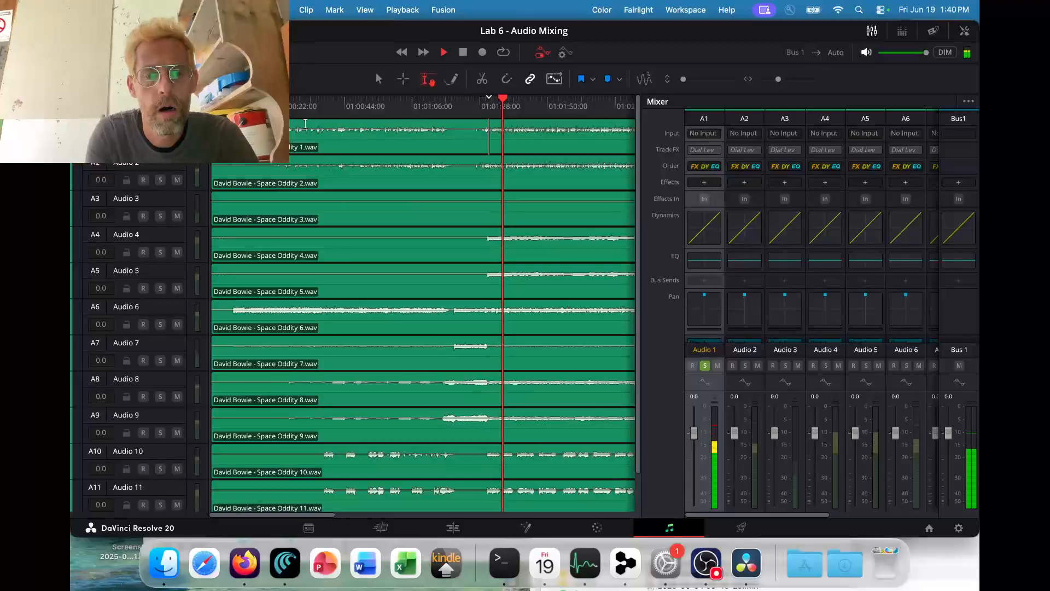
pyautogui.click(347, 110)
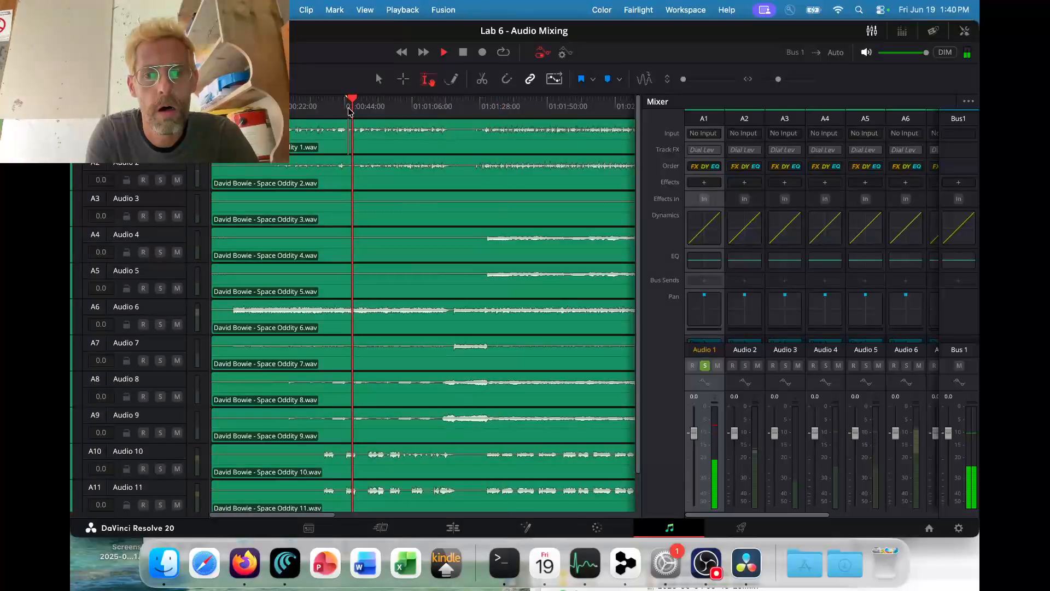
# Stop playback, rename Audio 1 as Drums and Bass, and set its track color to Orange.
pyautogui.press('space')
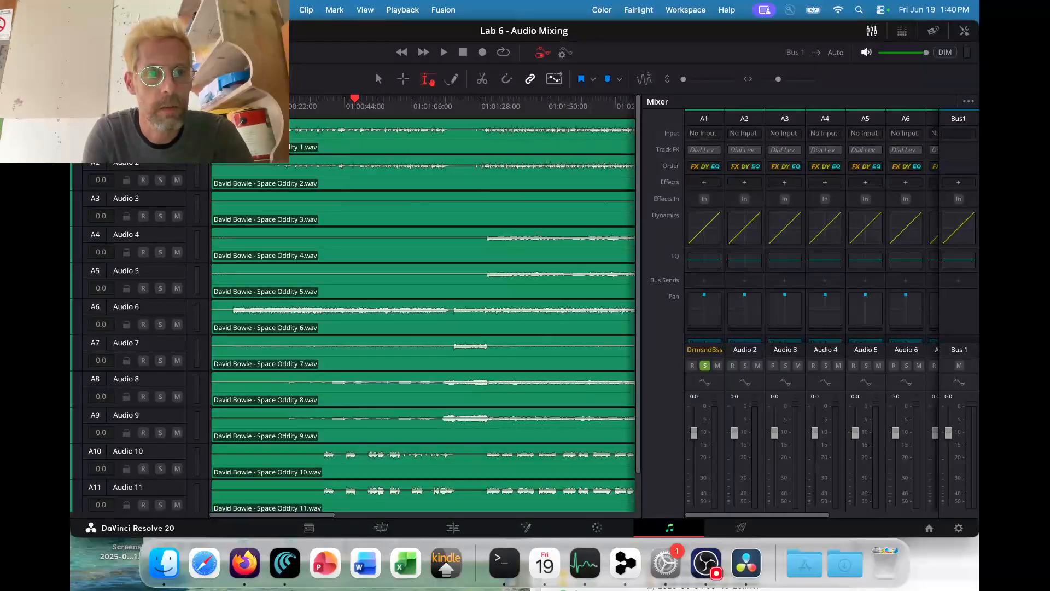
pyautogui.rightClick(199, 141)
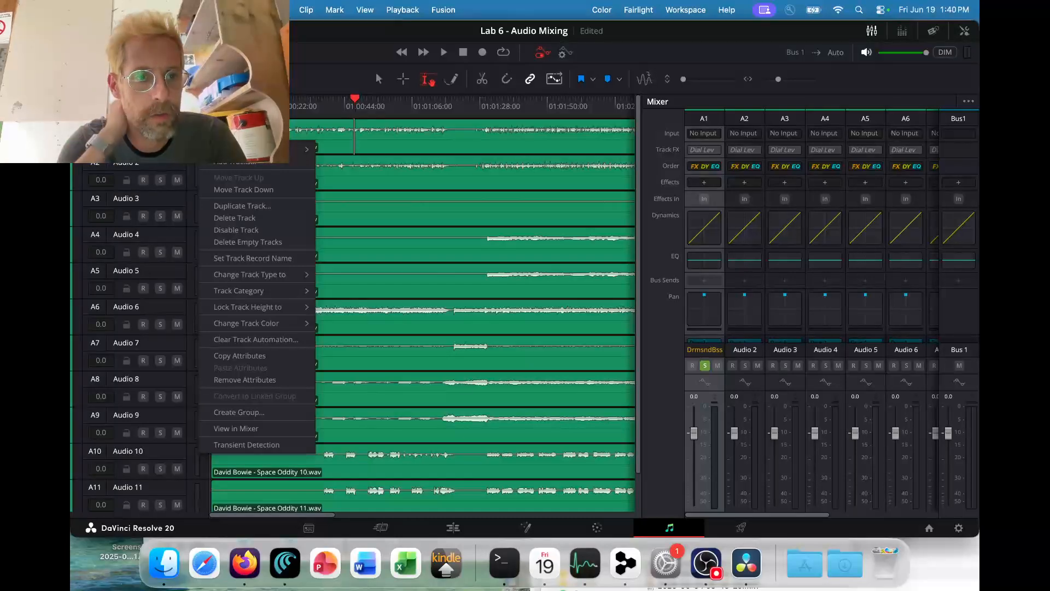
pyautogui.moveTo(235, 149)
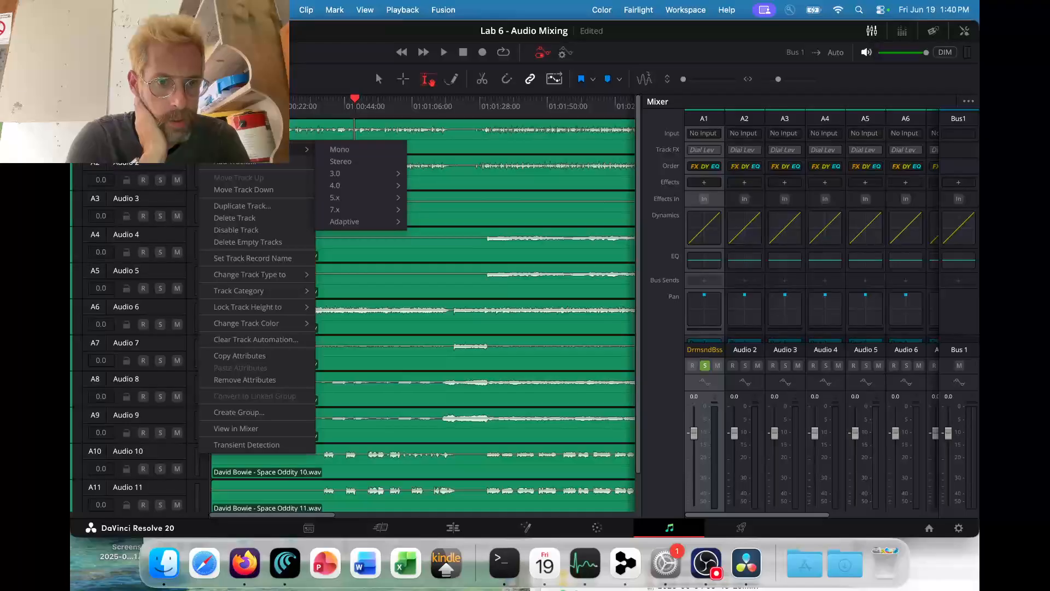
pyautogui.moveTo(273, 325)
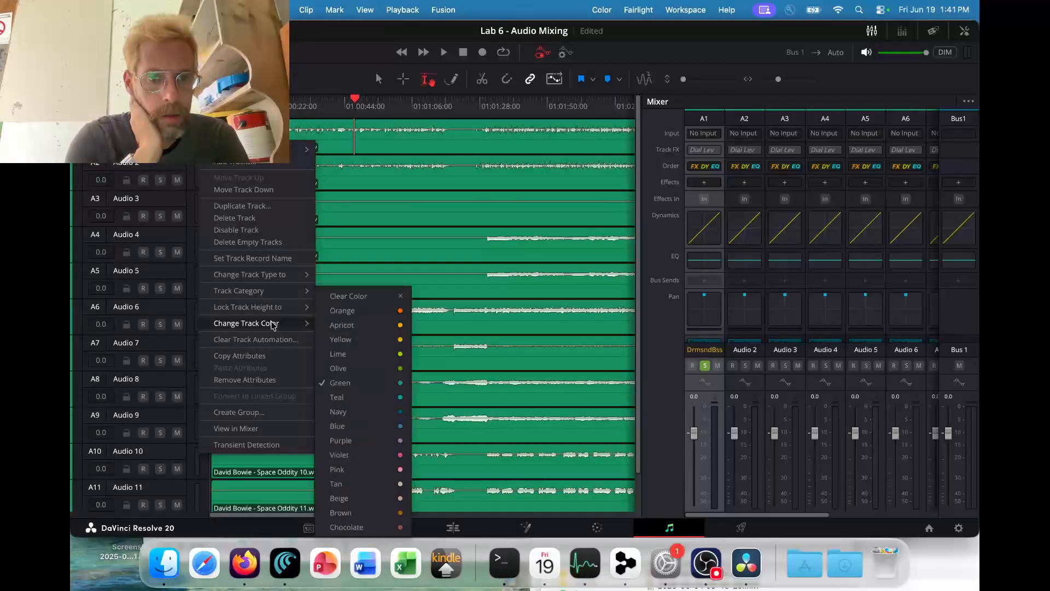
pyautogui.click(350, 310)
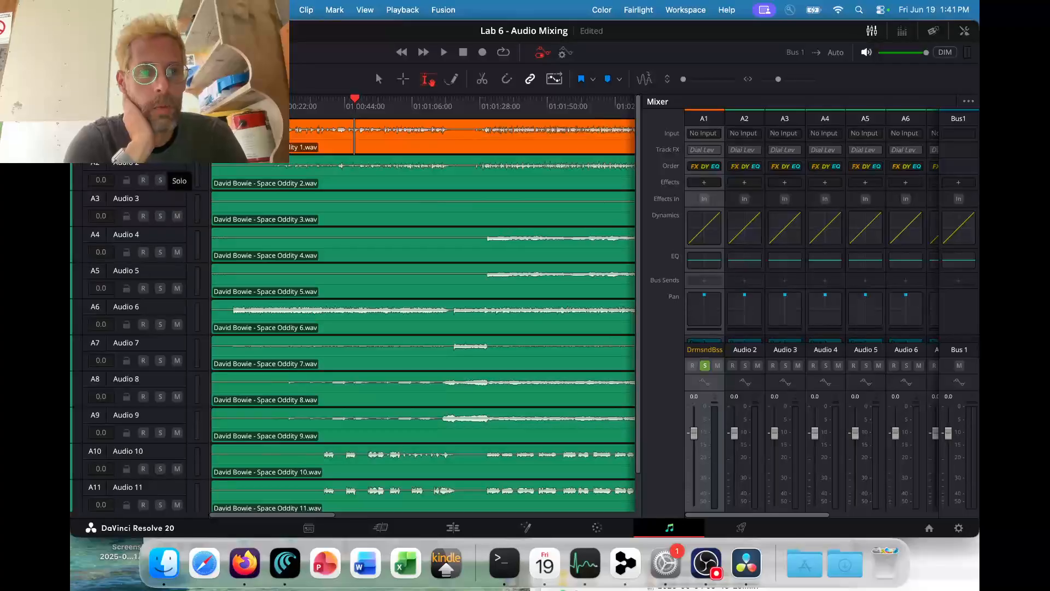
# Move the solo from the first track to Audio 2 and audition it past the 01:00:44:00 mark.
pyautogui.click(160, 144)
pyautogui.click(159, 180)
pyautogui.press('space')
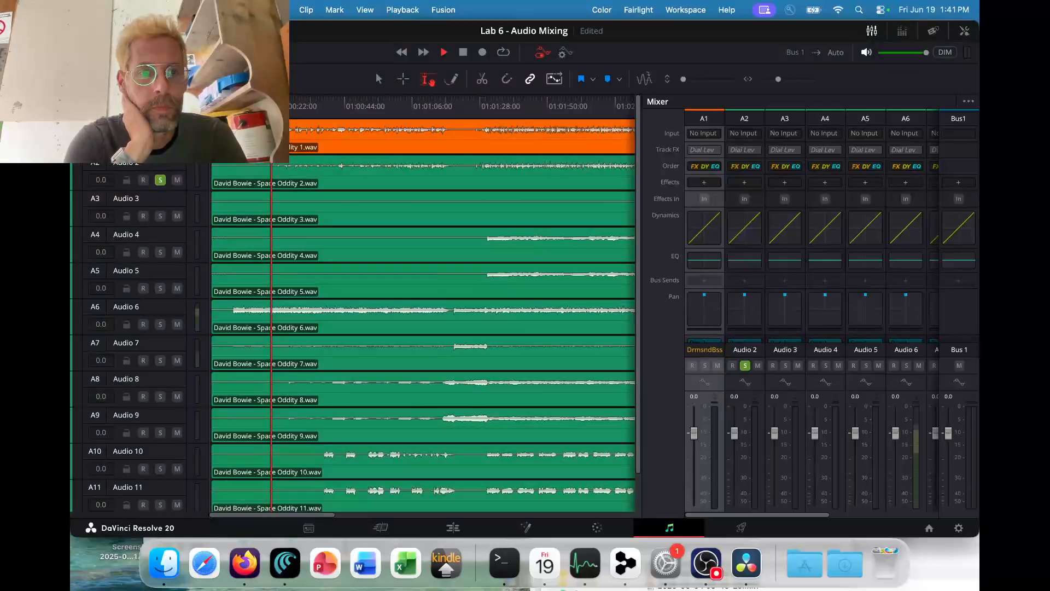
pyautogui.click(384, 105)
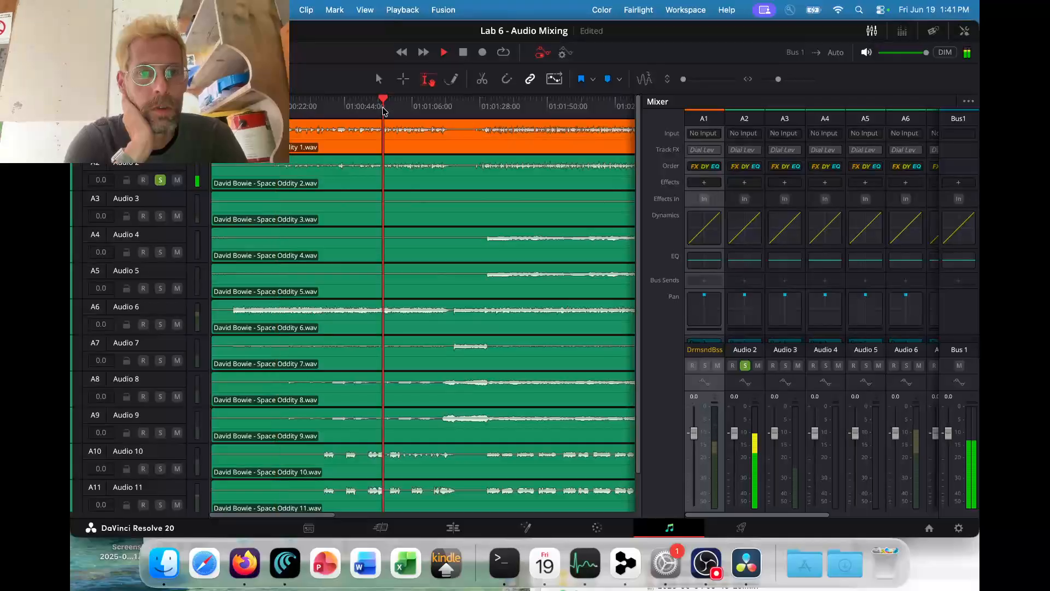
pyautogui.press('space')
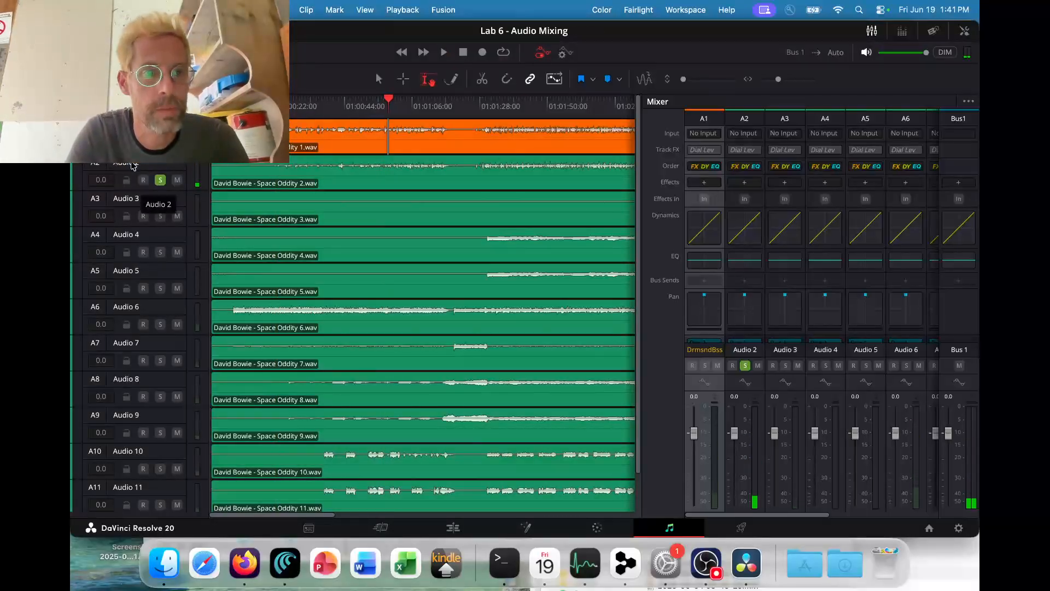
# Rename Audio 2 as Drums and Bass and set its track color to Orange.
pyautogui.click(131, 166)
pyautogui.doubleClick(131, 165)
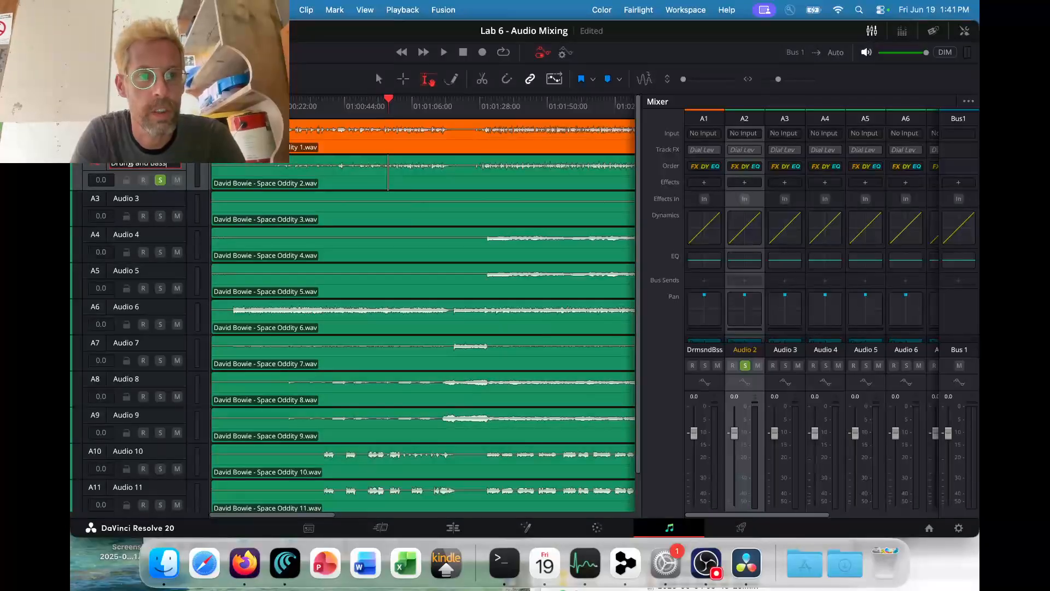
pyautogui.rightClick(193, 172)
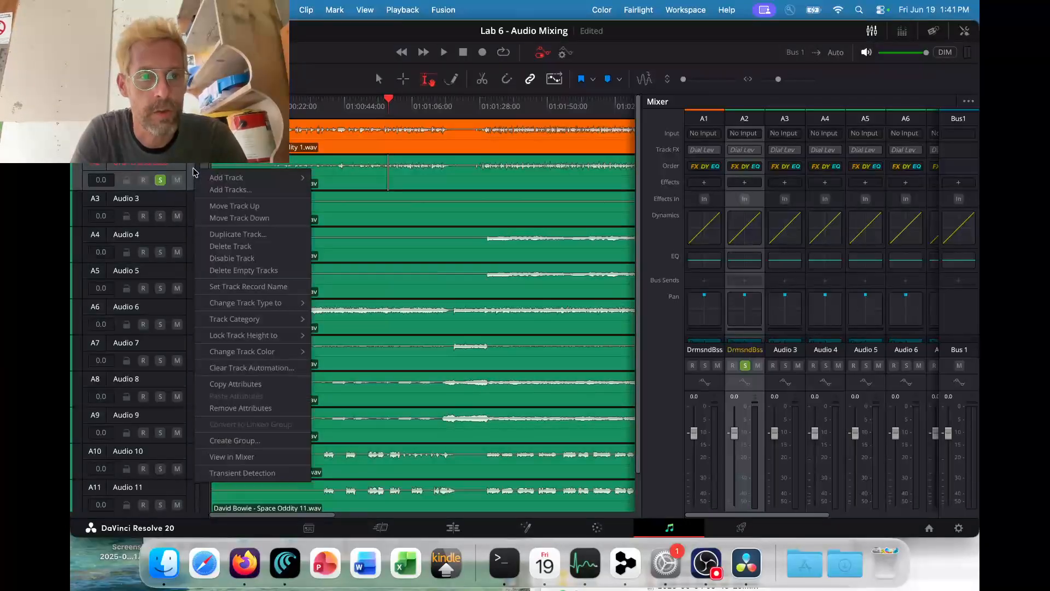
pyautogui.moveTo(267, 351)
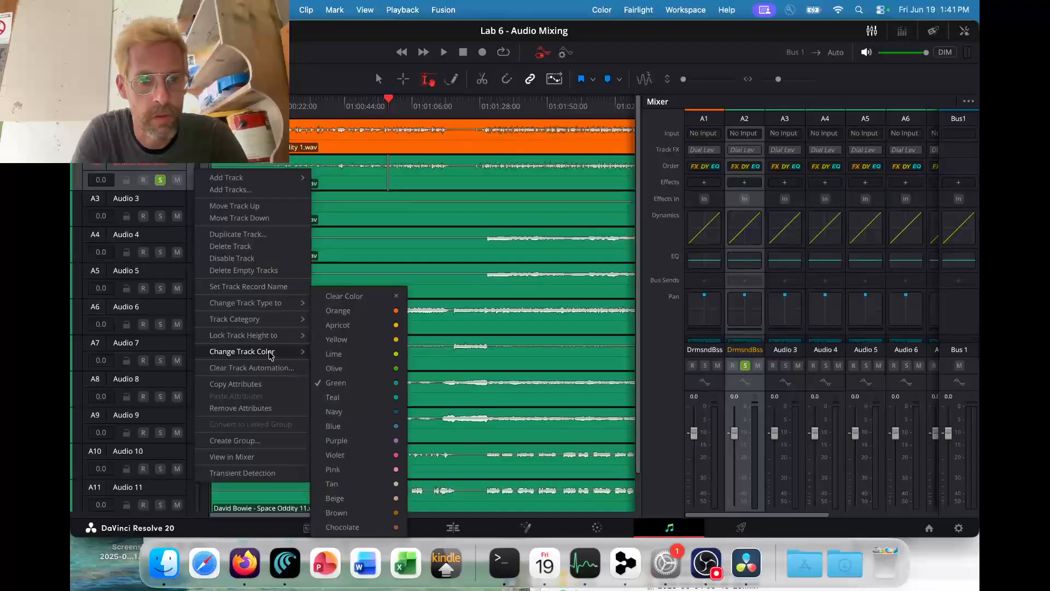
pyautogui.click(352, 312)
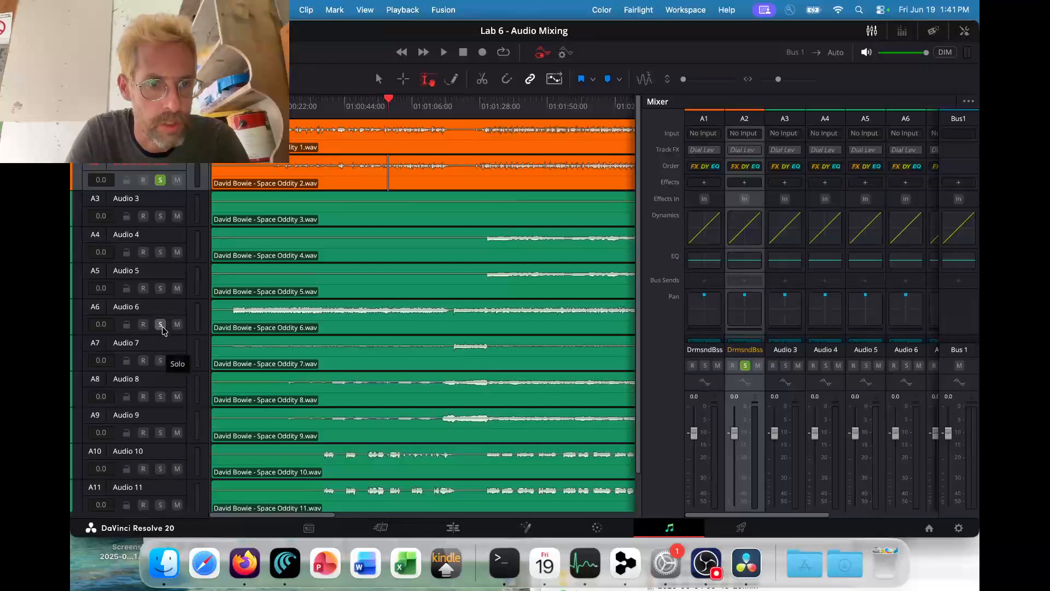
# Move the solo from the second track to Audio 6 and audition its opening section.
pyautogui.click(159, 179)
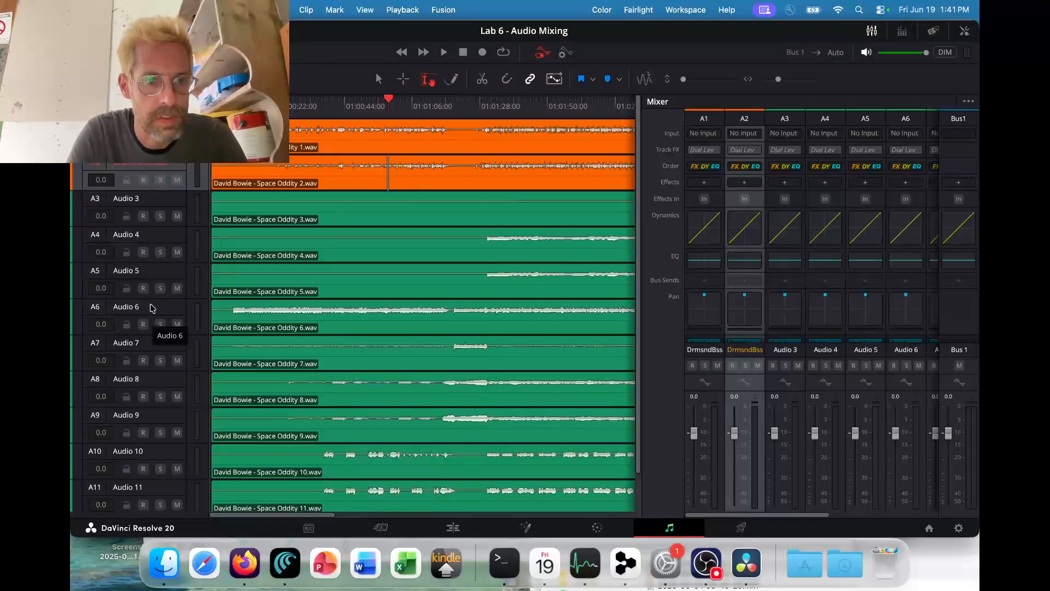
pyautogui.click(160, 324)
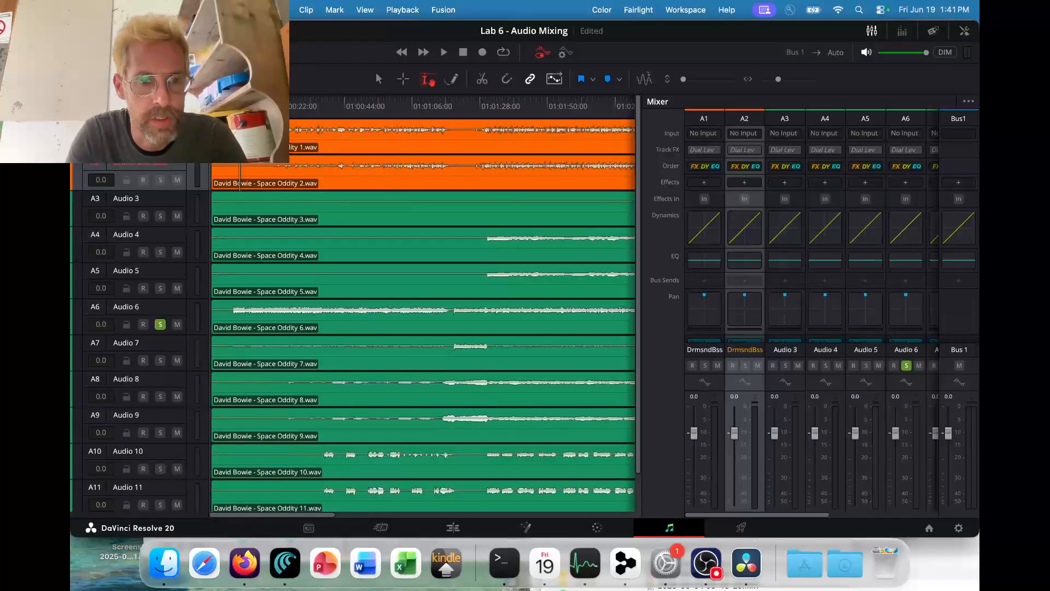
pyautogui.press('space')
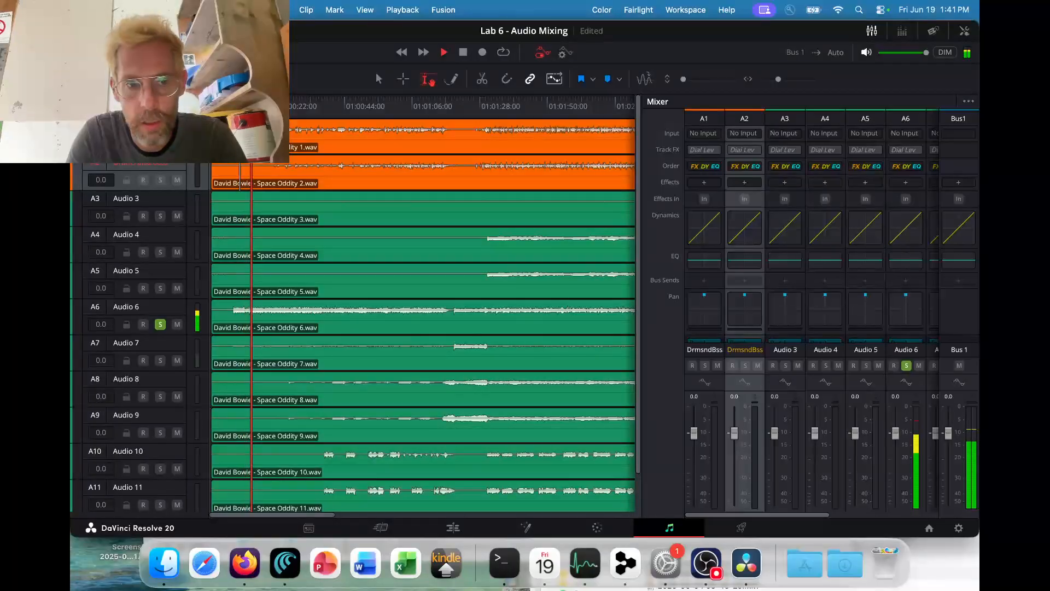
pyautogui.press('space')
# Rename the Audio 6 track as Acoustic Guitar.
pyautogui.doubleClick(136, 308)
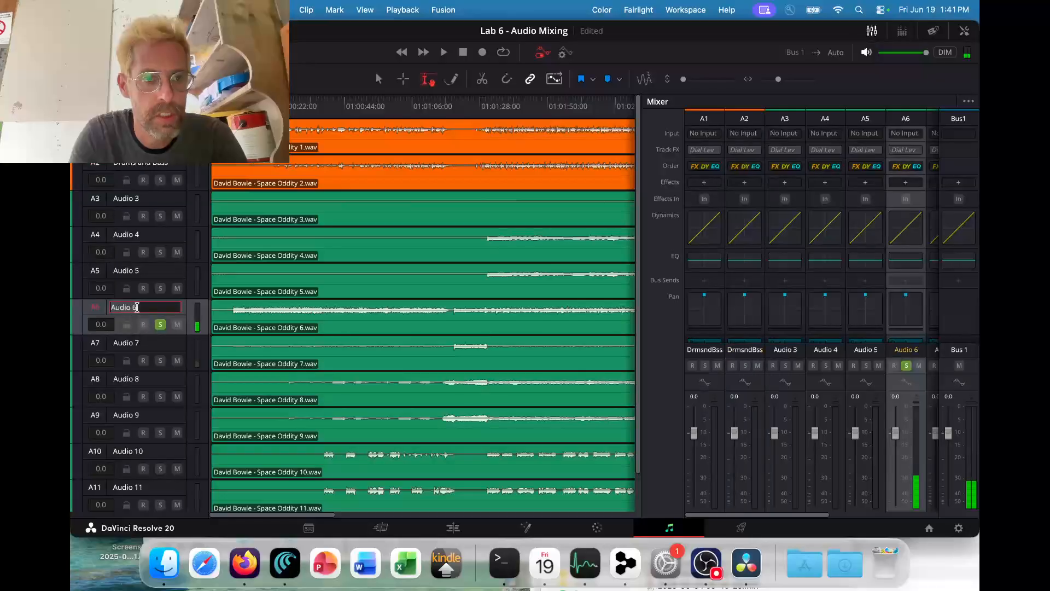
pyautogui.write('A')
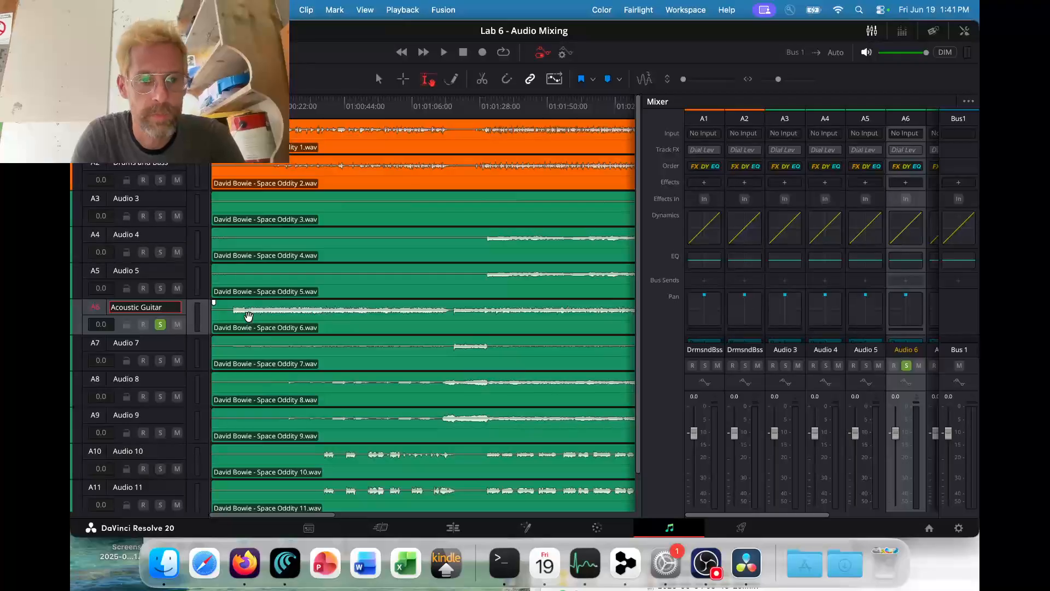
pyautogui.write('coustic Guitar')
pyautogui.press('Return')
# Move the solo from the Acoustic Guitar track to Audio 10 and audition it from around 01:00:44:00 onward.
pyautogui.scroll(-2, 299, 319)
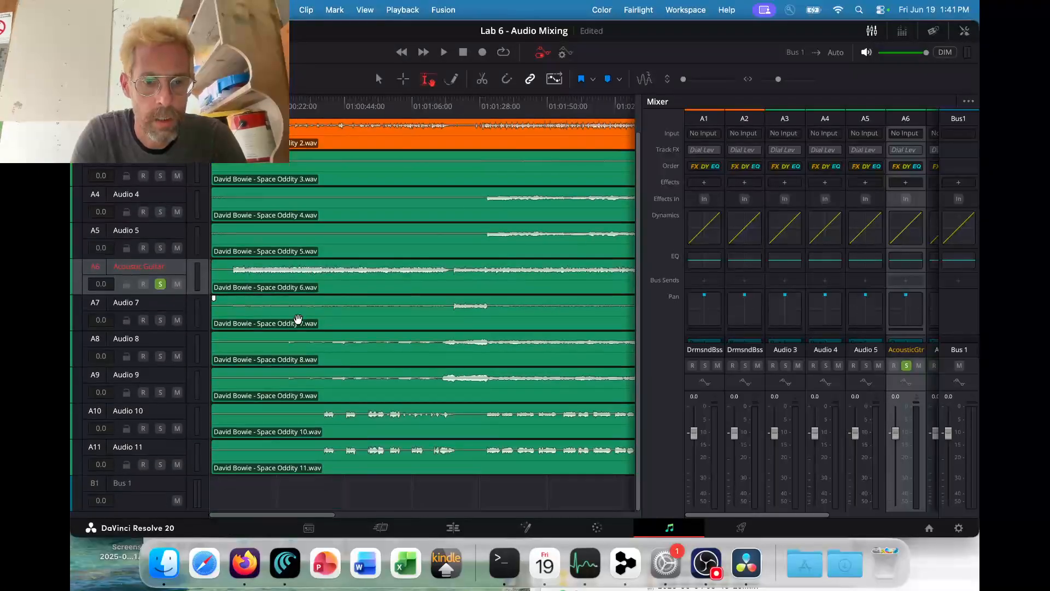
pyautogui.click(351, 107)
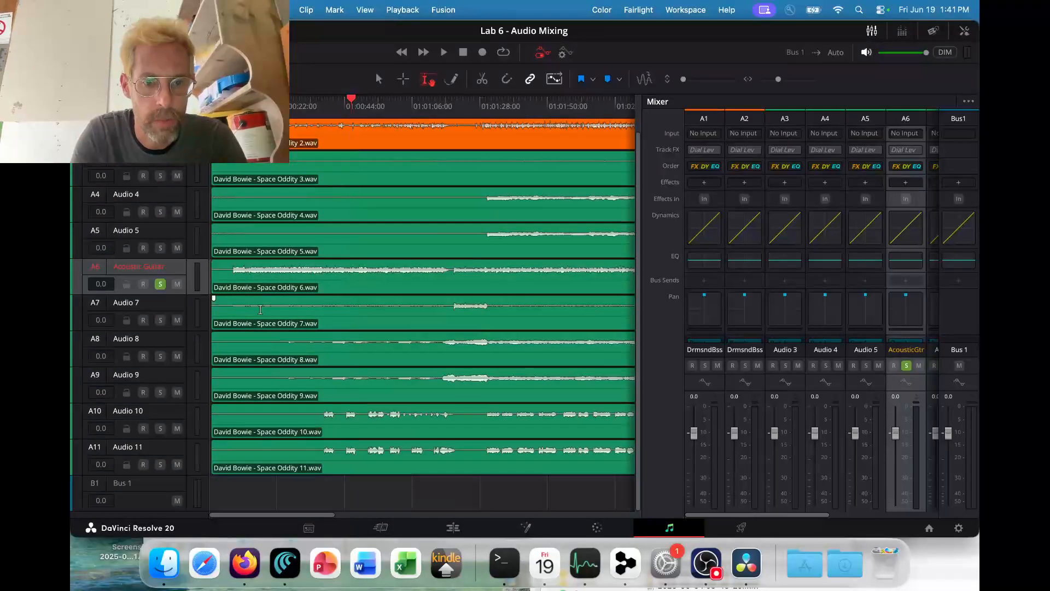
pyautogui.click(161, 284)
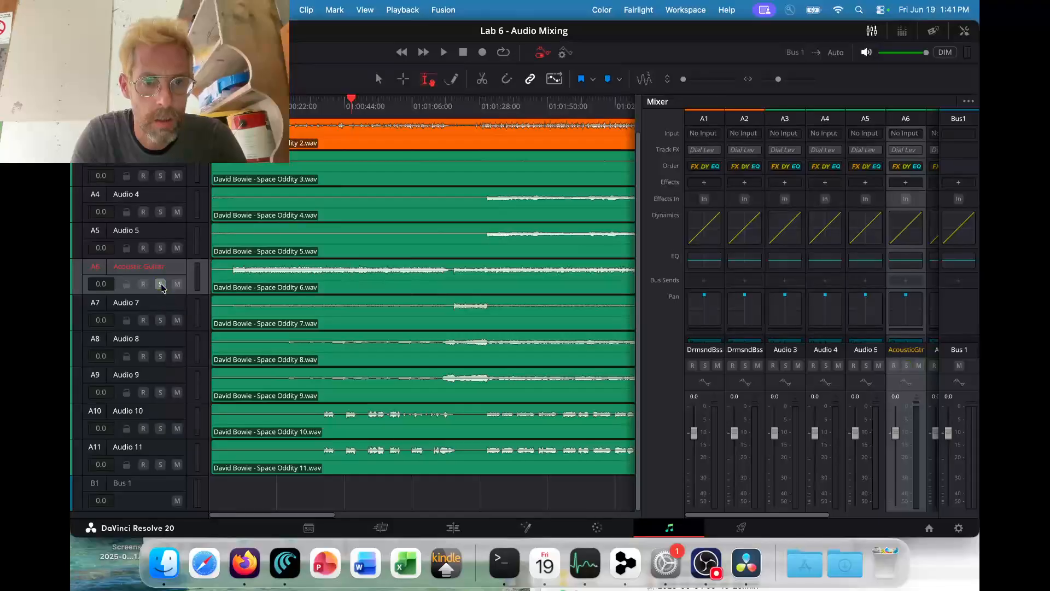
pyautogui.click(160, 428)
pyautogui.press('space')
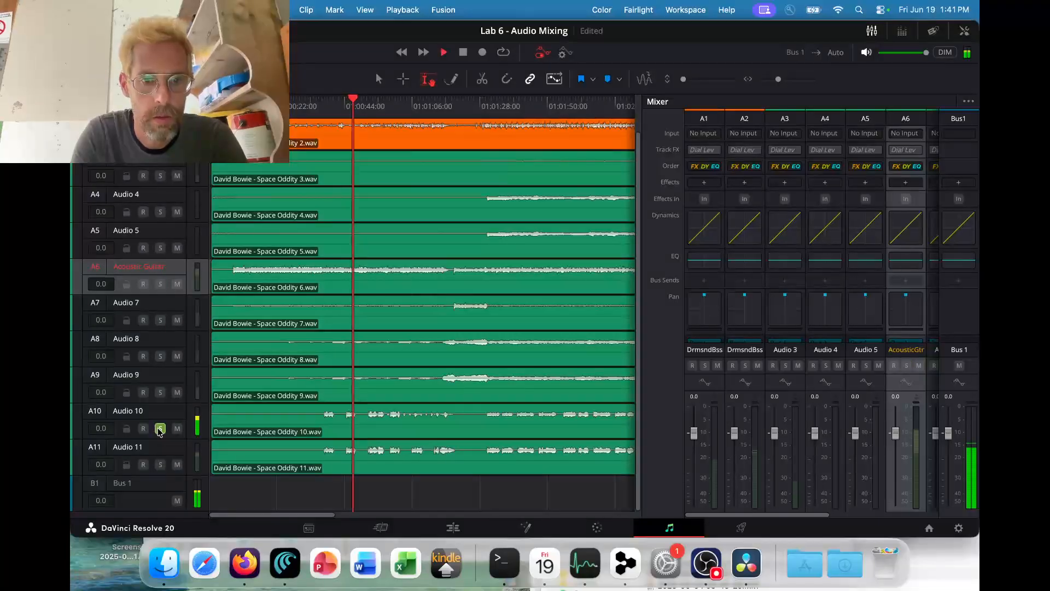
pyautogui.click(391, 106)
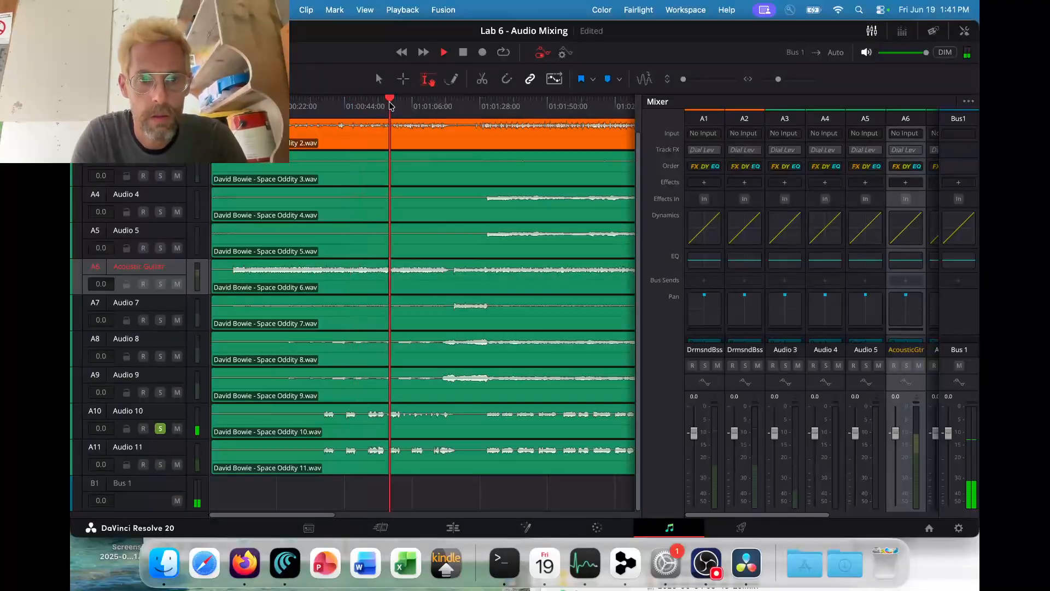
# Audition Audio 10 from around 01:01:28:00, stop playback, and rename the track as BGV.
pyautogui.click(496, 107)
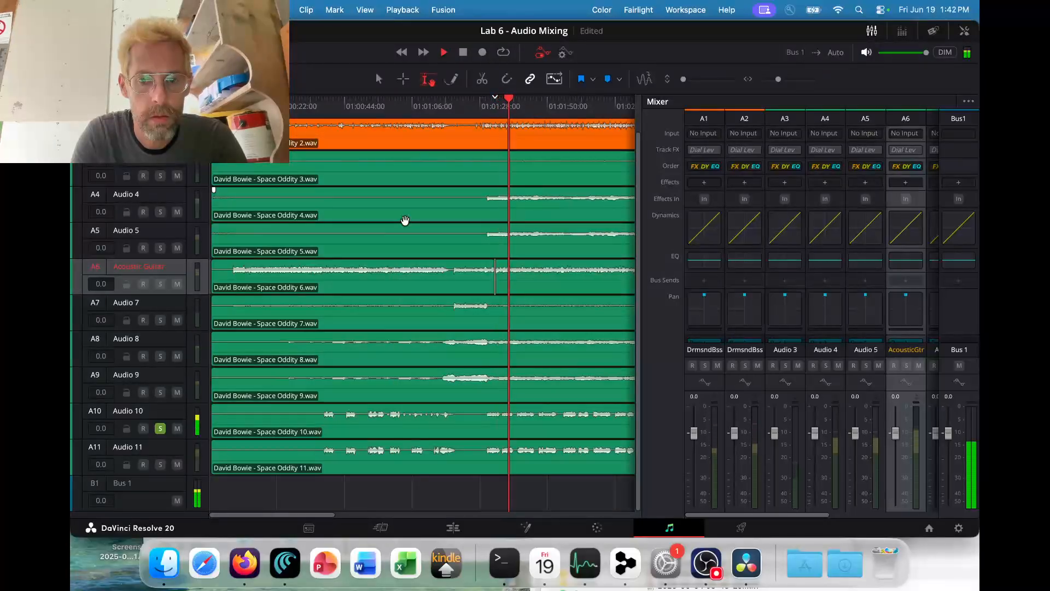
pyautogui.press('space')
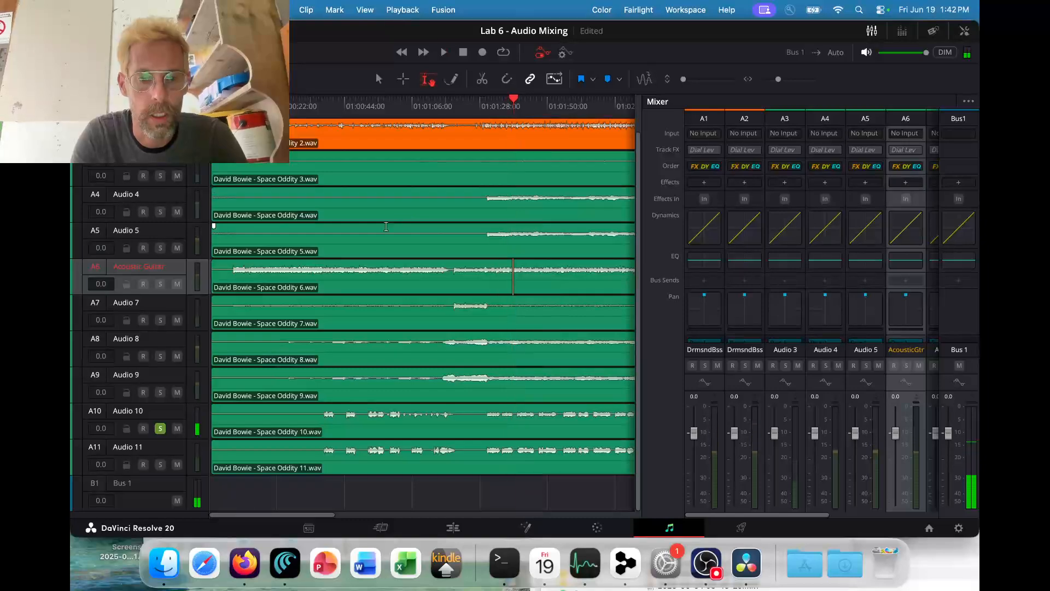
pyautogui.click(137, 414)
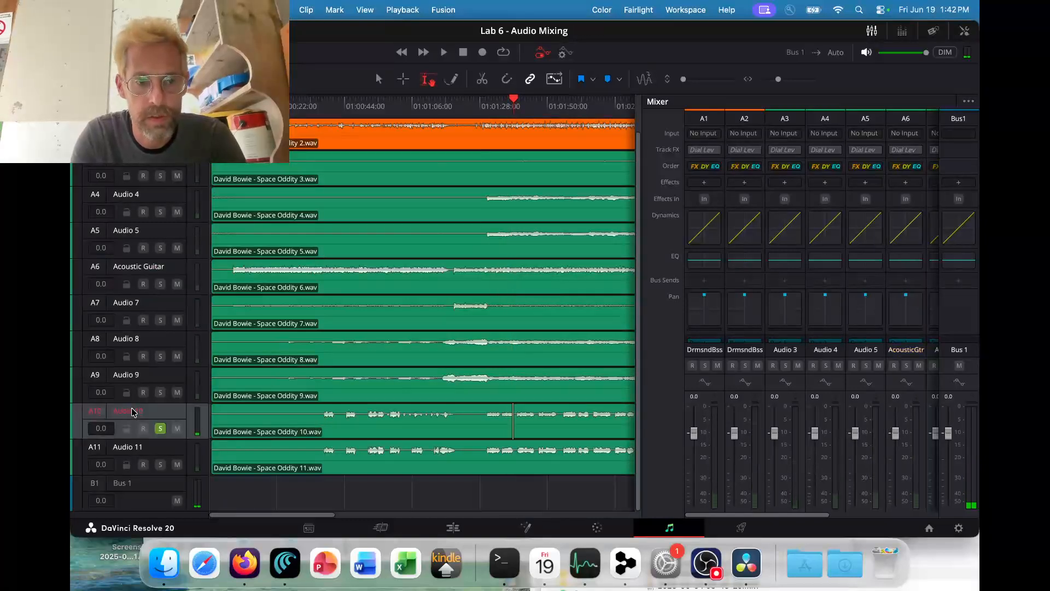
pyautogui.doubleClick(138, 413)
pyautogui.press('BackSpace')
pyautogui.press('BackSpace')
pyautogui.press('BackSpace')
pyautogui.press('BackSpace')
pyautogui.press('BackSpace')
pyautogui.press('BackSpace')
pyautogui.press('BackSpace')
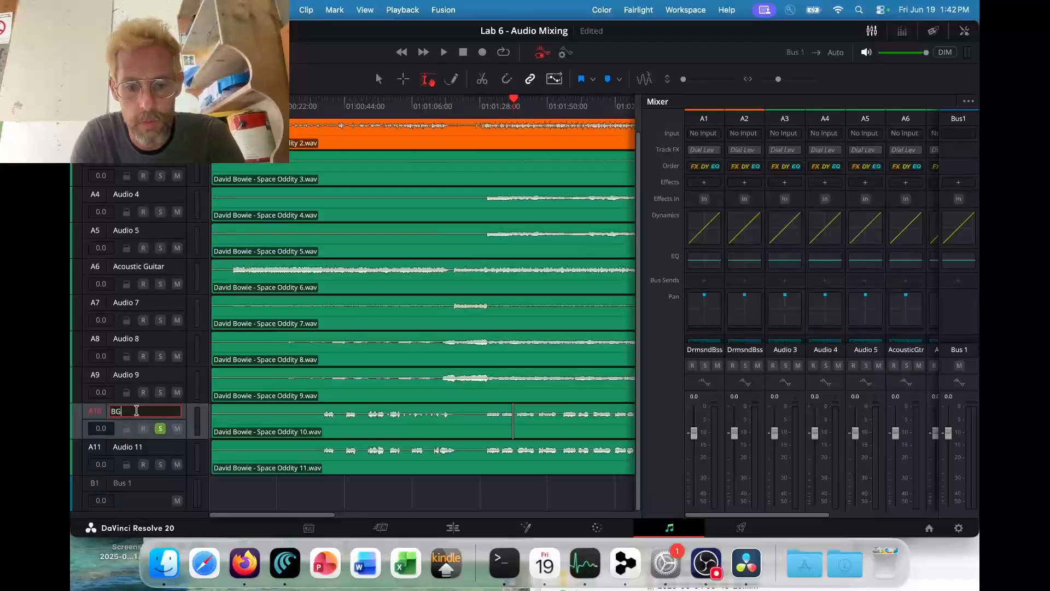
pyautogui.write('BGV')
pyautogui.press('Return')
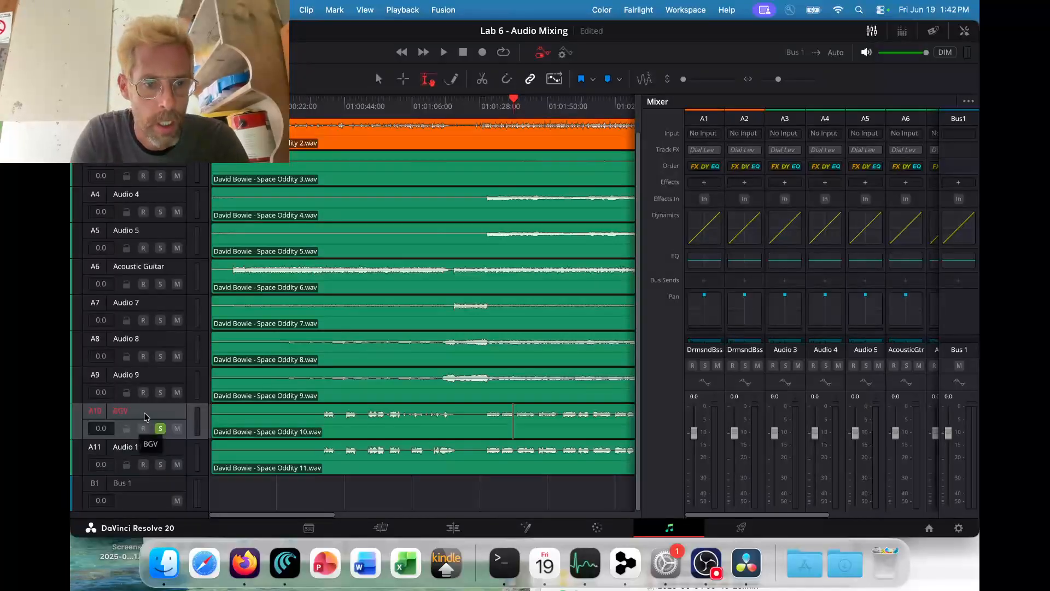
# Set the BGV track's color to Blue.
pyautogui.rightClick(199, 425)
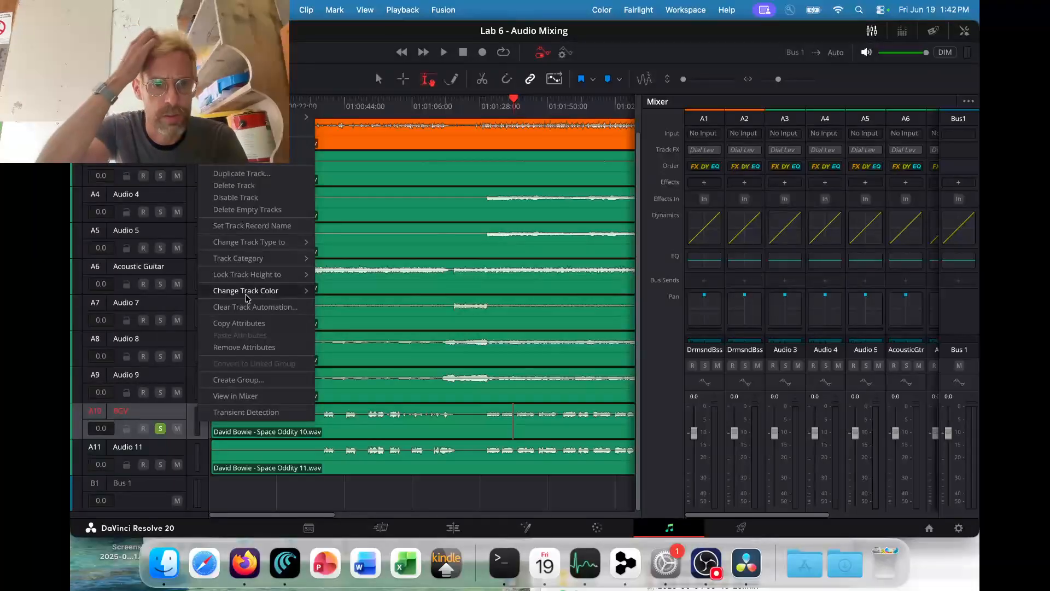
pyautogui.moveTo(276, 263)
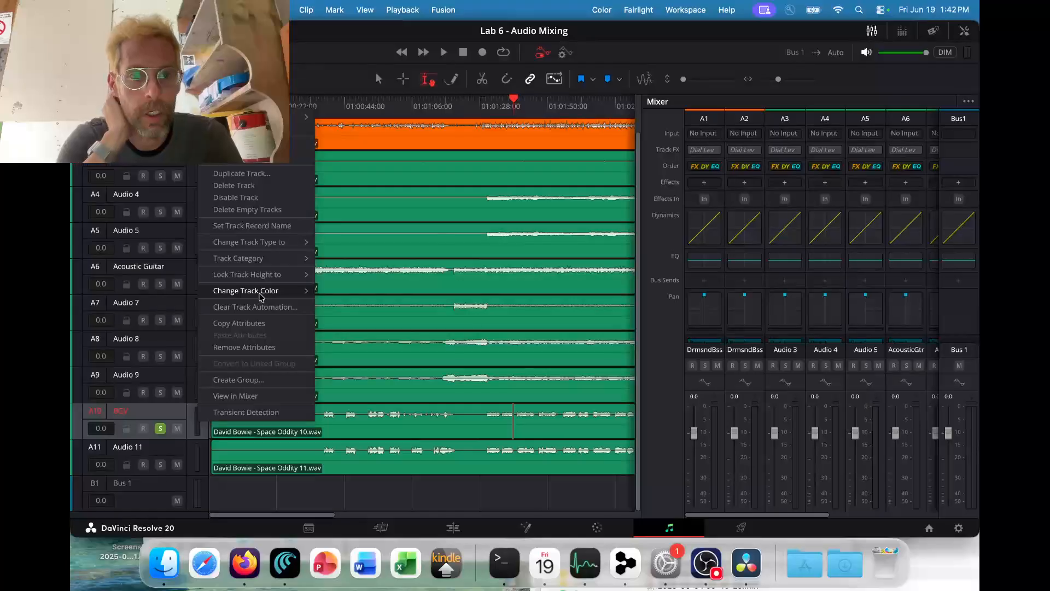
pyautogui.moveTo(270, 294)
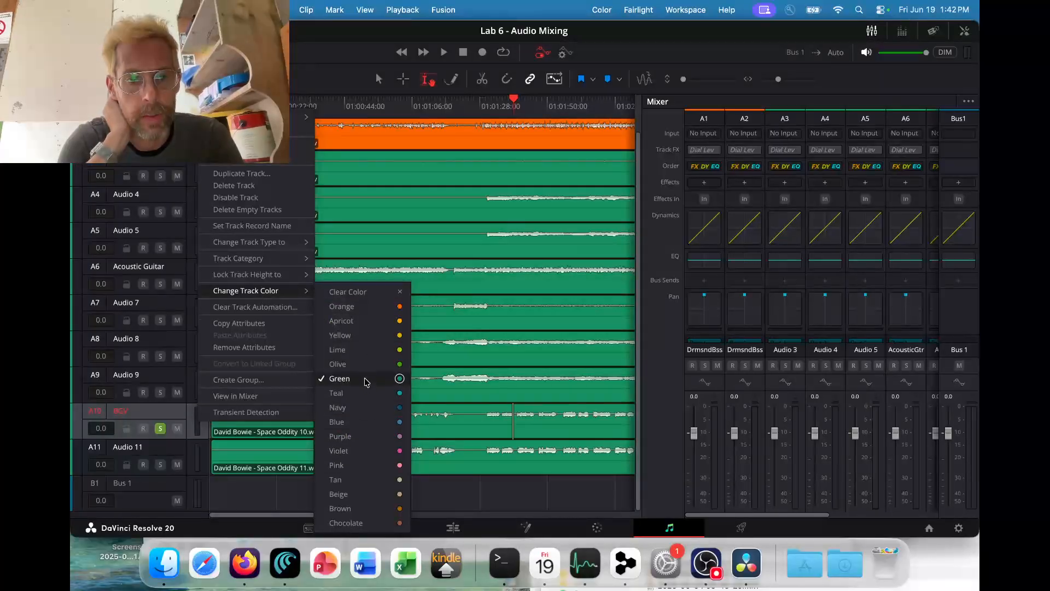
pyautogui.click(363, 423)
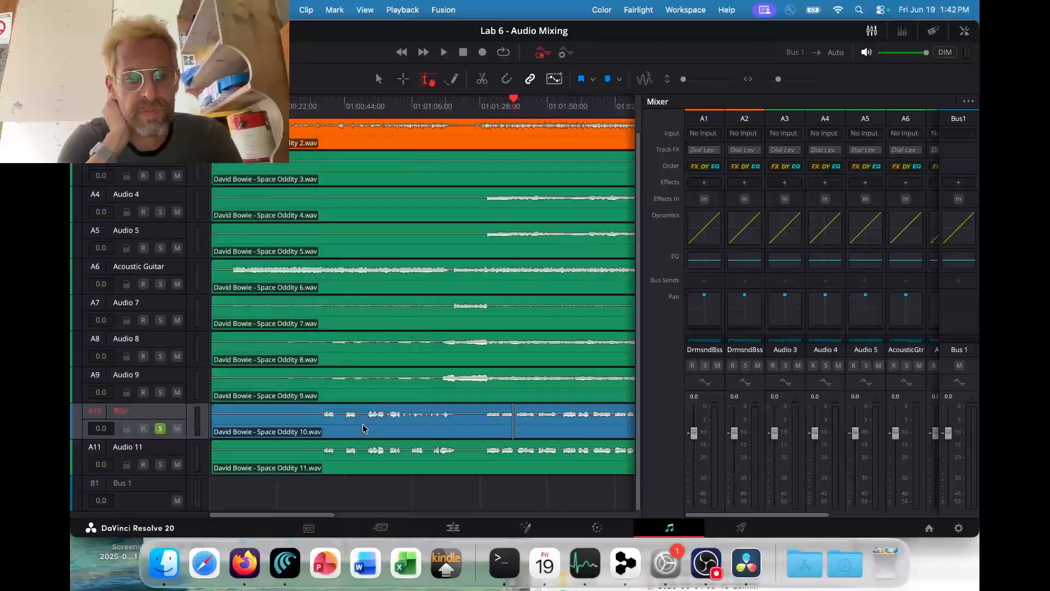
# Set the Acoustic Guitar track's color to Pink.
pyautogui.scroll(2, 361, 416)
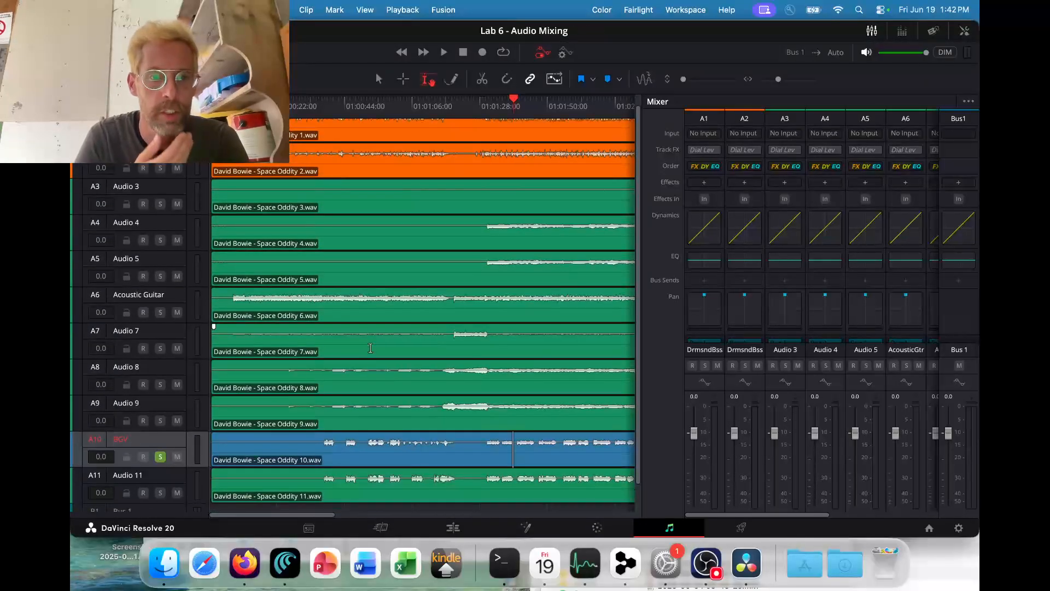
pyautogui.rightClick(179, 300)
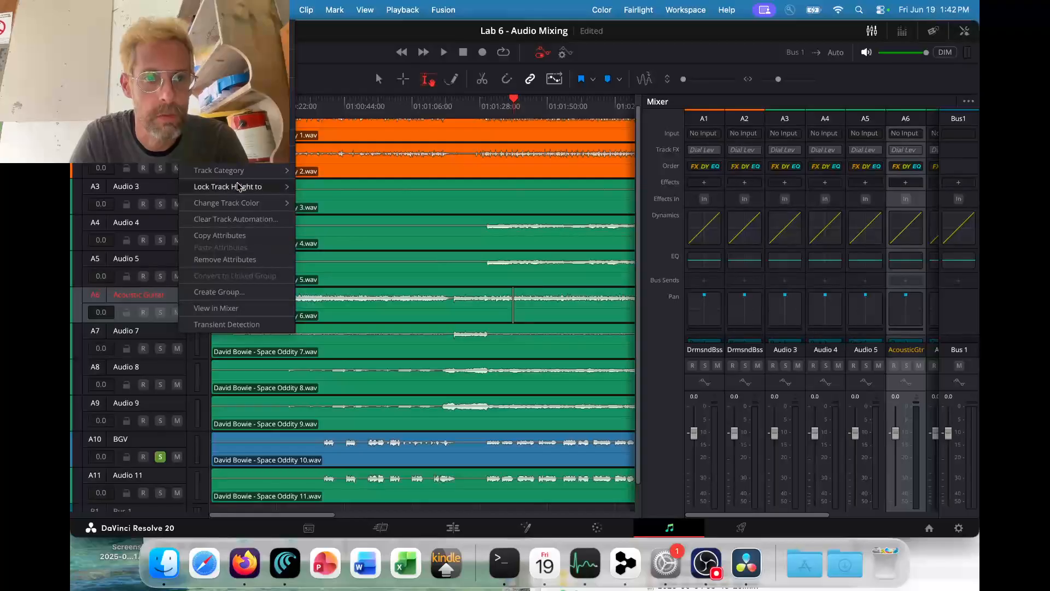
pyautogui.moveTo(235, 203)
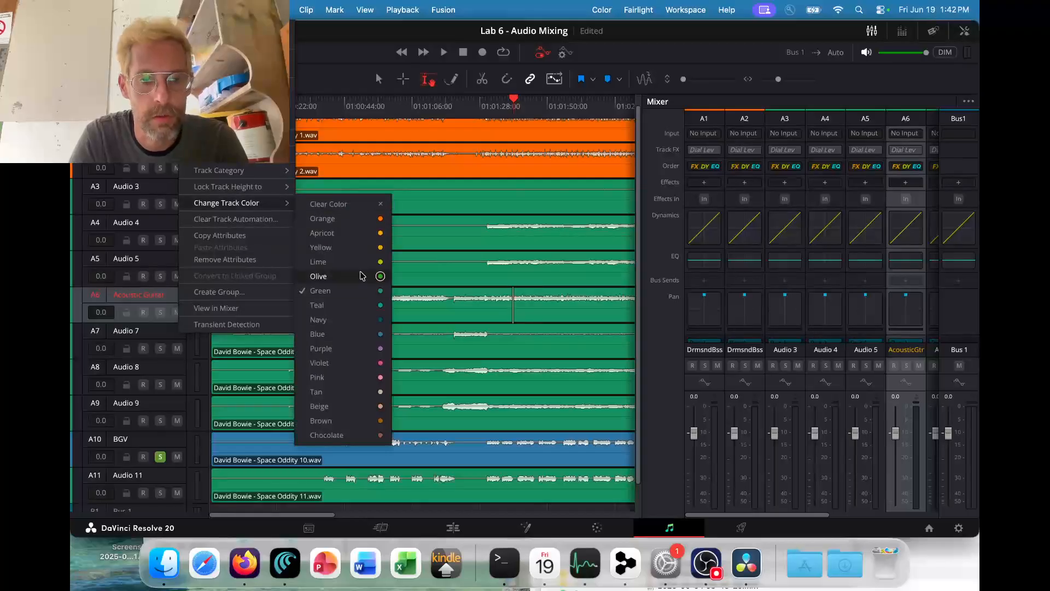
pyautogui.click(359, 378)
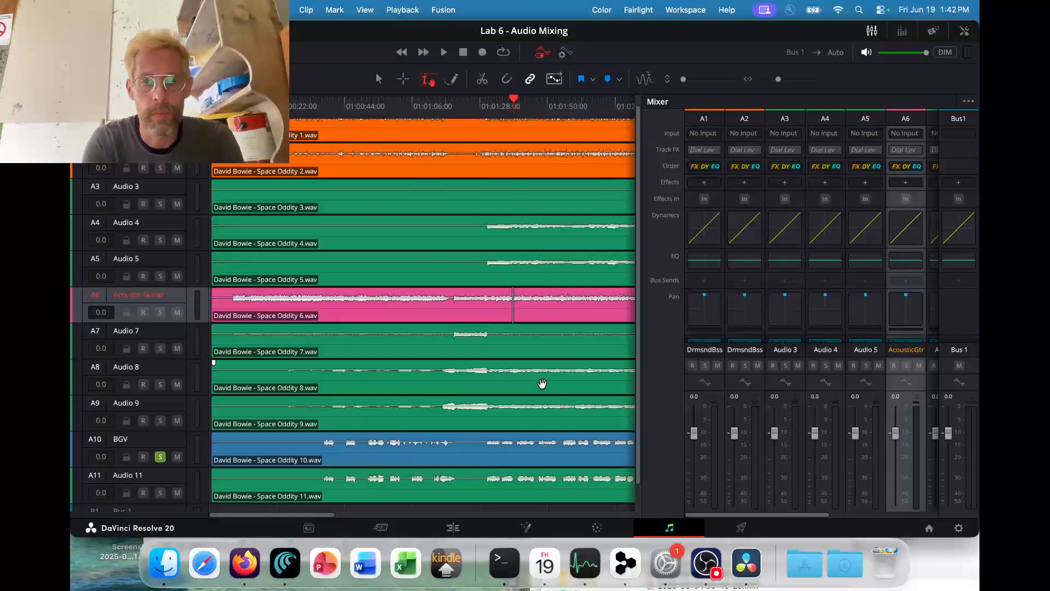
# Switch to the Lab 6 instructions in the browser, review the Gain Staging requirements, and return to DaVinci Resolve.
pyautogui.press('super+Tab')
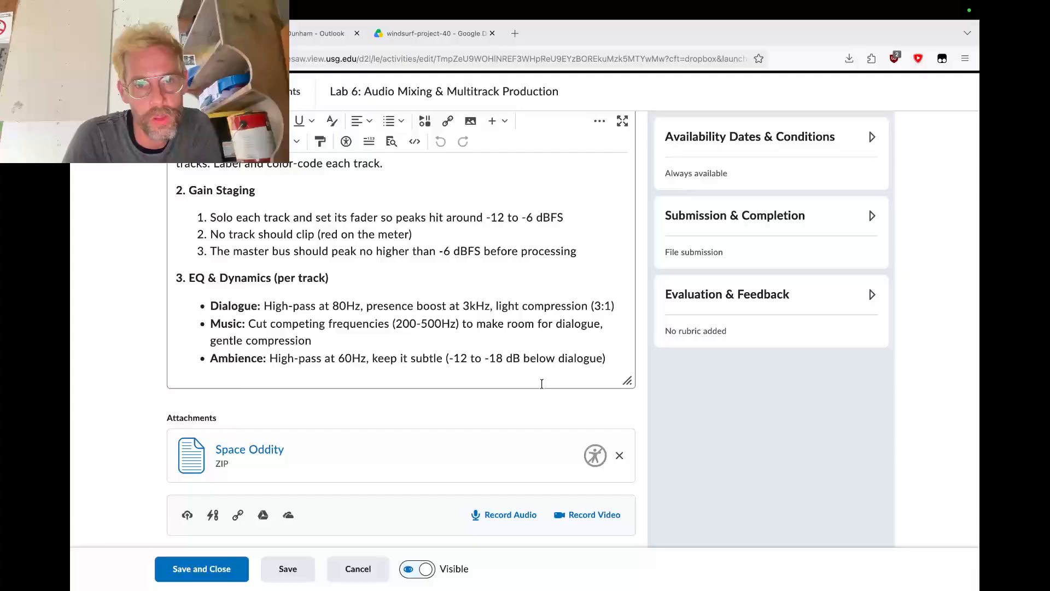
pyautogui.press('super+Tab')
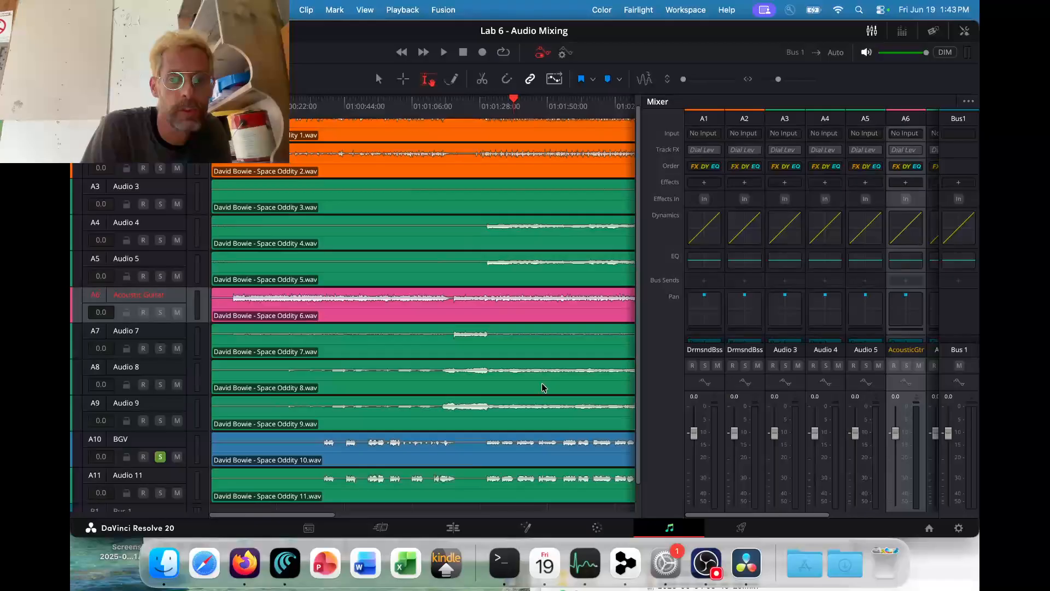
pyautogui.press('super+Tab')
pyautogui.press('super+shift+Tab')
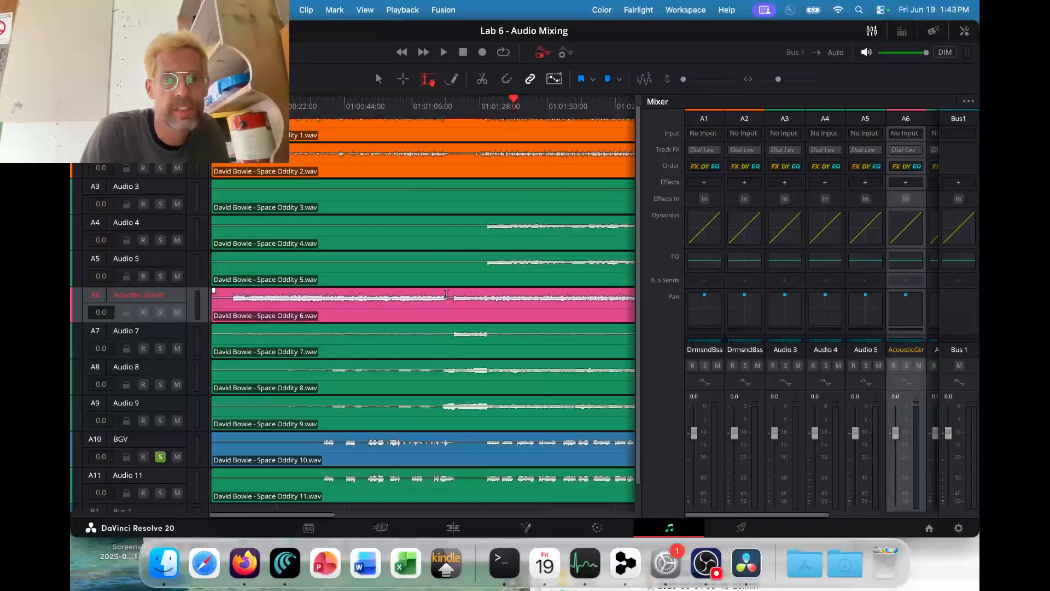
pyautogui.scroll(1, 390, 255)
pyautogui.press('super+b')
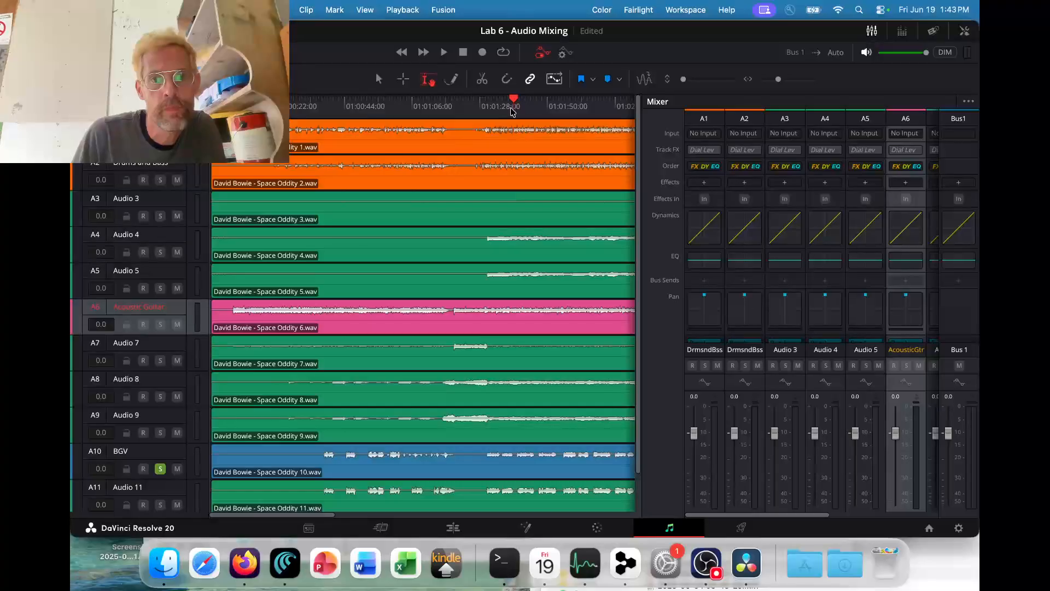
pyautogui.moveTo(510, 107); pyautogui.dragTo(492, 110)
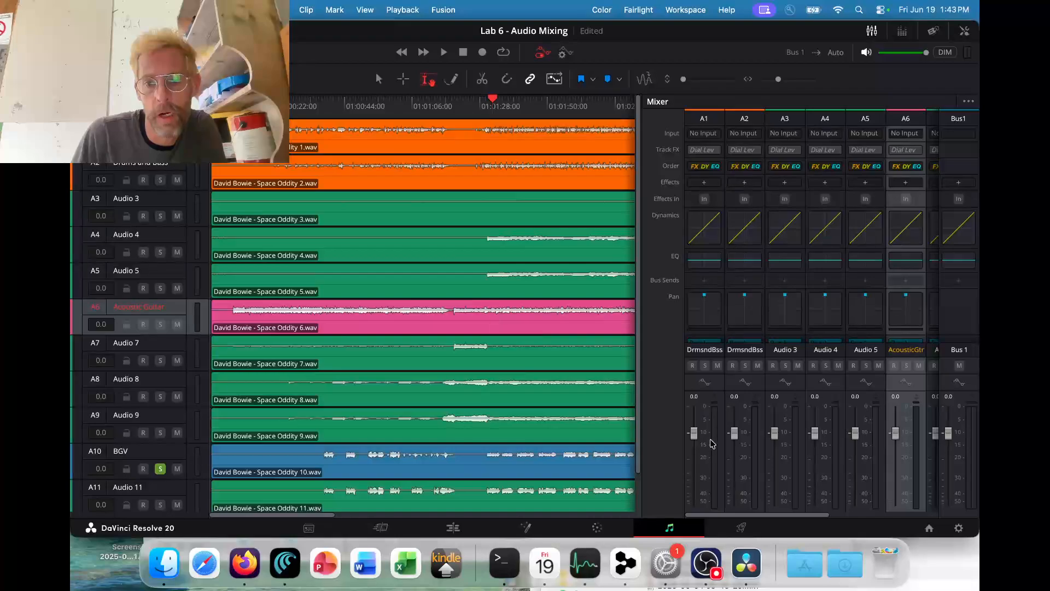
pyautogui.hotkey('ctrl', 'Right')
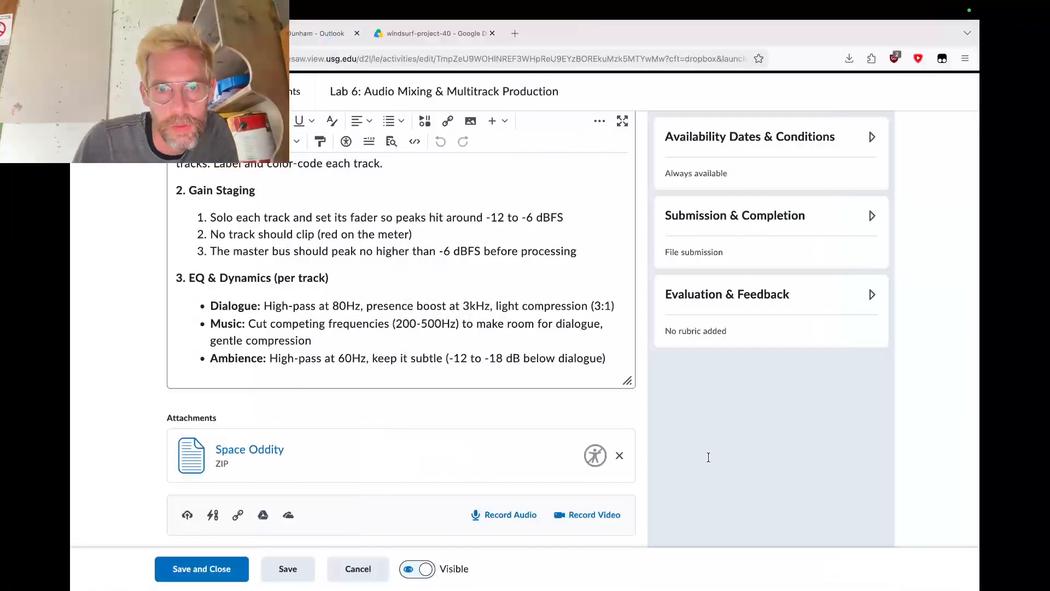
pyautogui.hotkey('ctrl', 'Left')
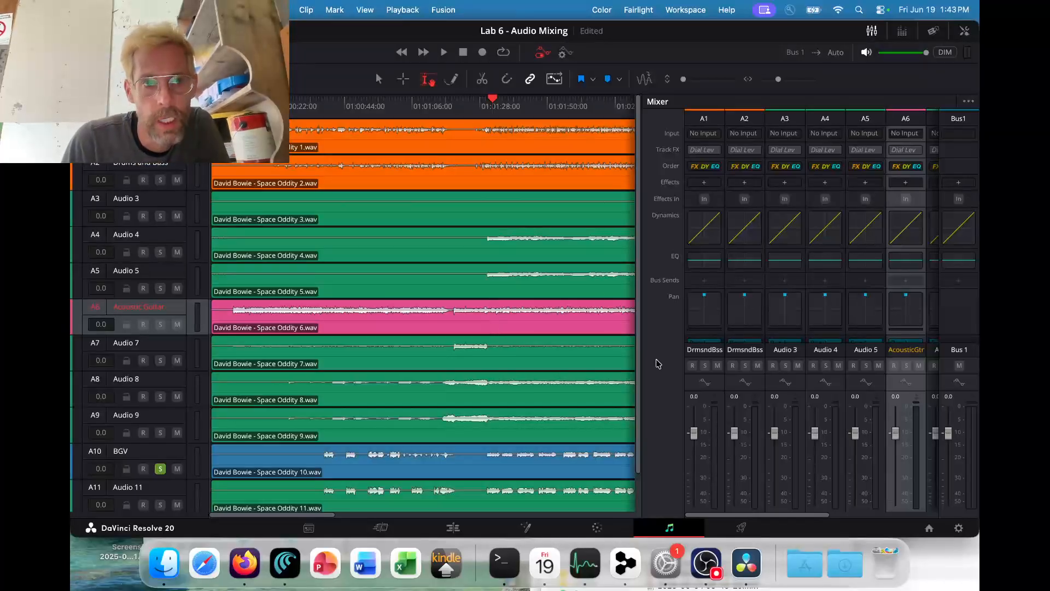
# Solo only the first Drums and Bass track, audition a busy later passage, and lower its fader to -2.6 dB.
pyautogui.click(160, 144)
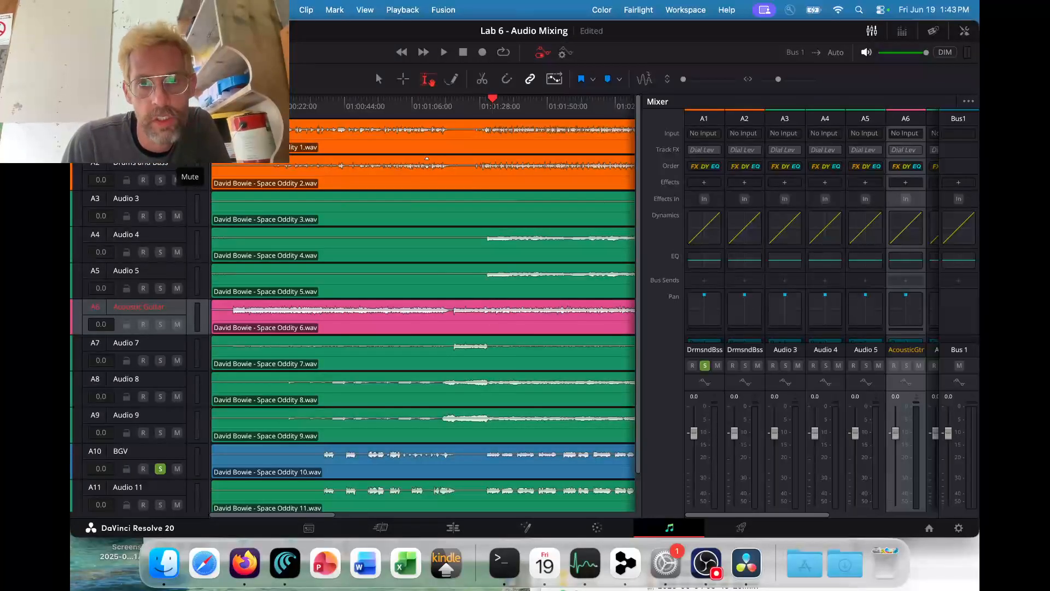
pyautogui.hscroll(10, 411, 134)
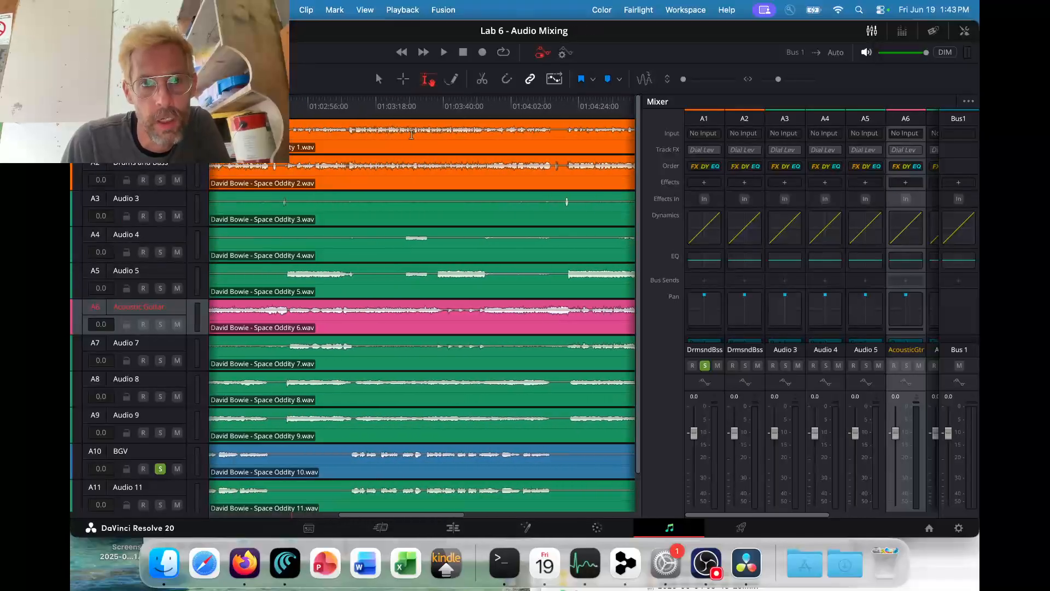
pyautogui.click(412, 108)
pyautogui.press('space')
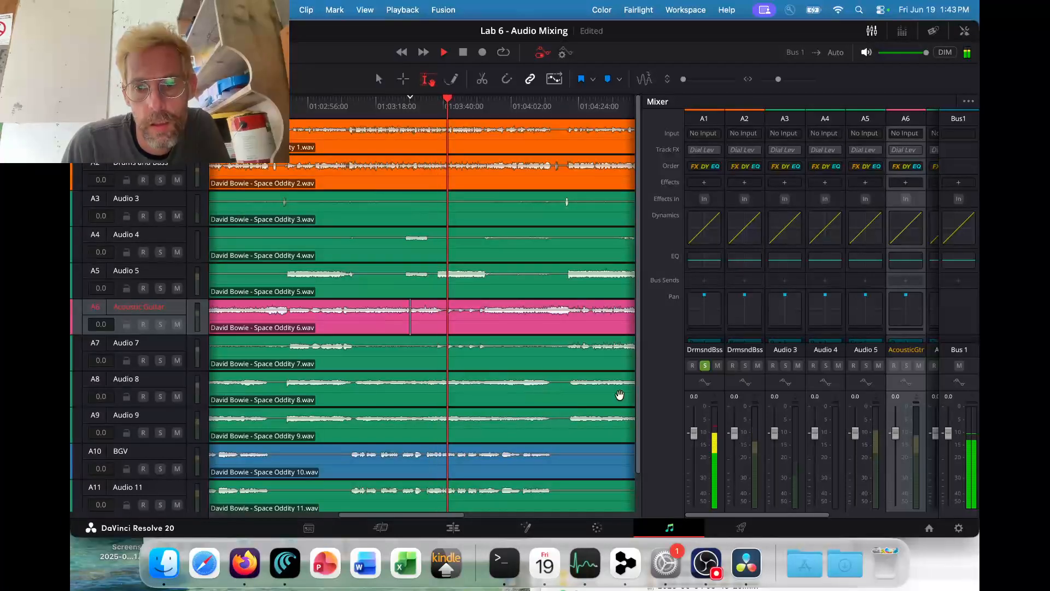
pyautogui.press('space')
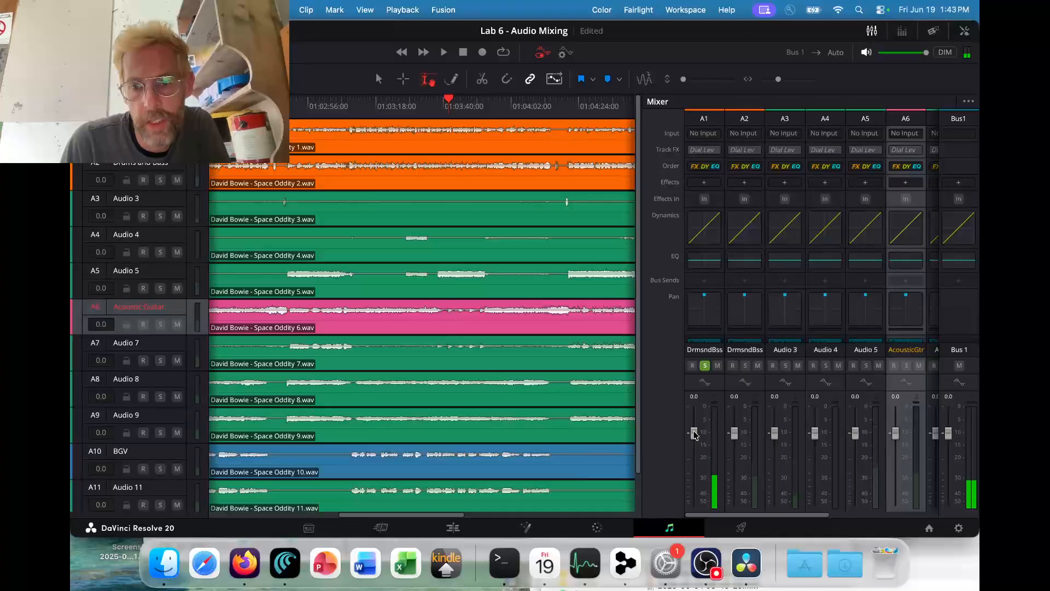
pyautogui.moveTo(694, 433); pyautogui.dragTo(693, 439)
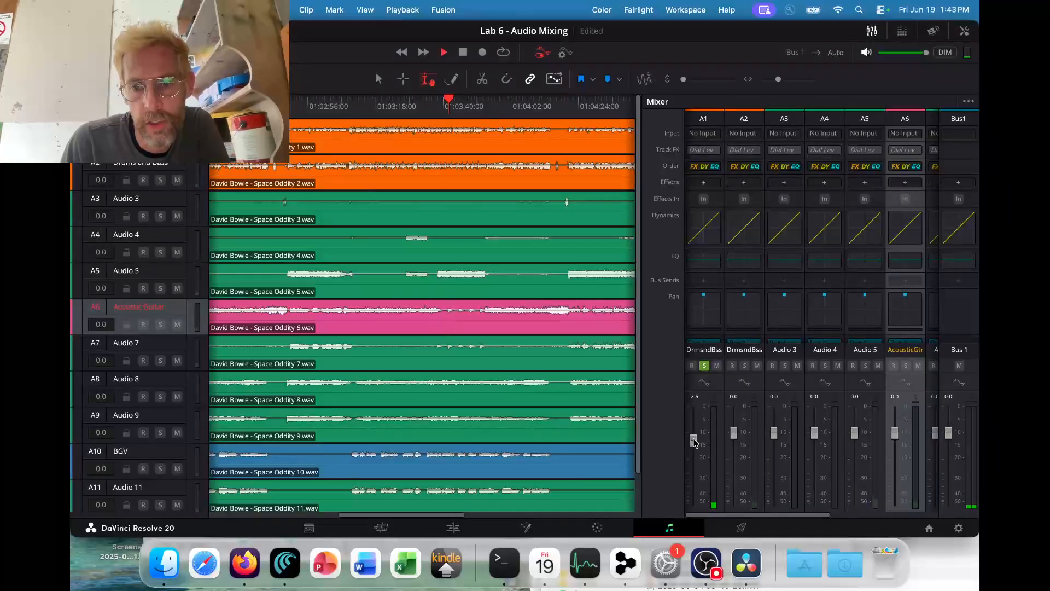
pyautogui.press('space')
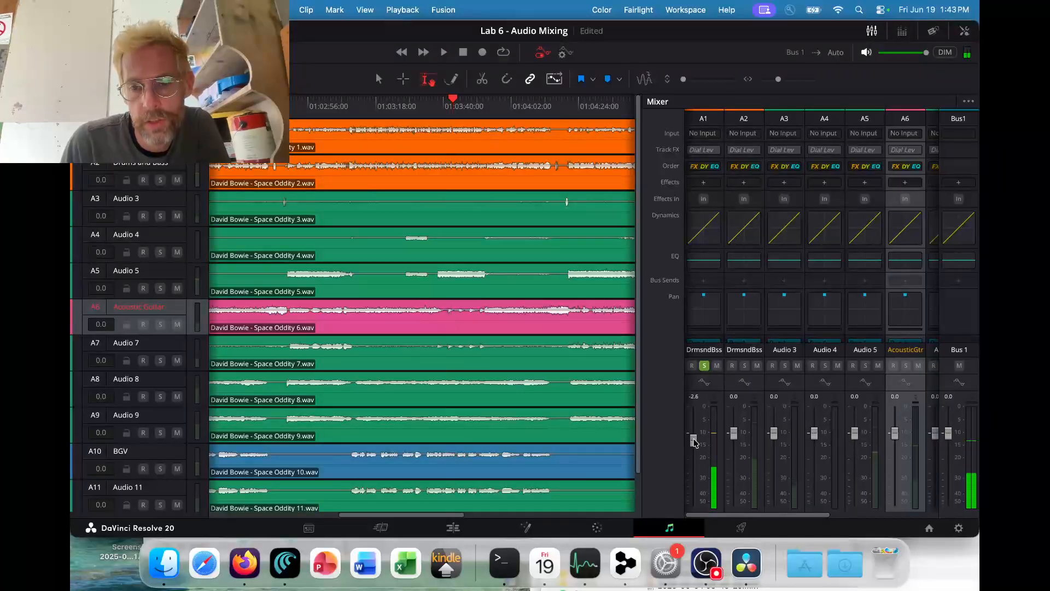
# Recheck the gain staging targets in the browser's Lab 6 page, then replay the soloed first Drums and Bass track in DaVinci Resolve.
pyautogui.press('super+Tab')
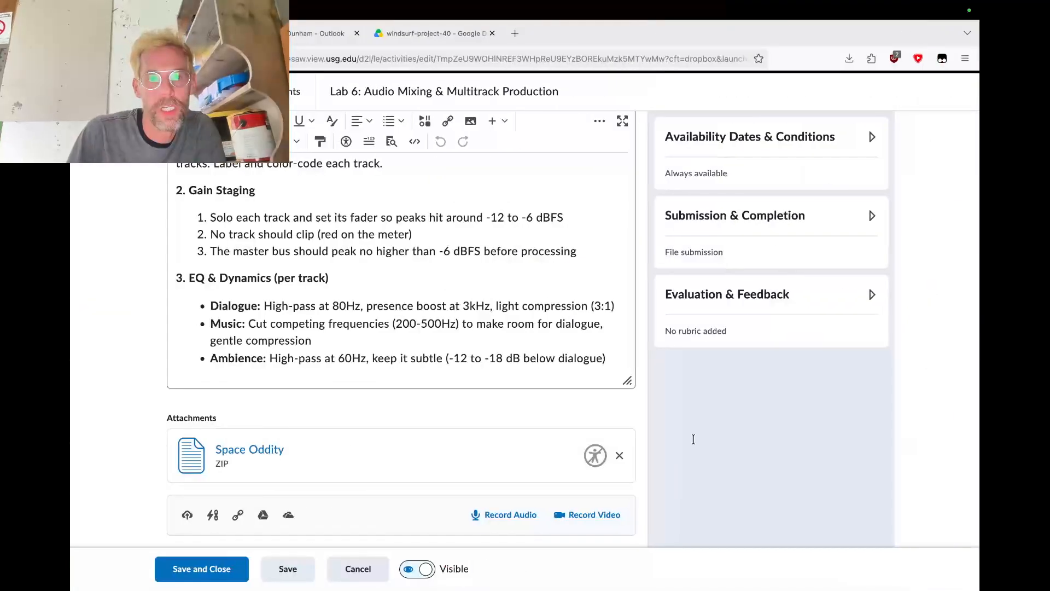
pyautogui.press('super+Tab')
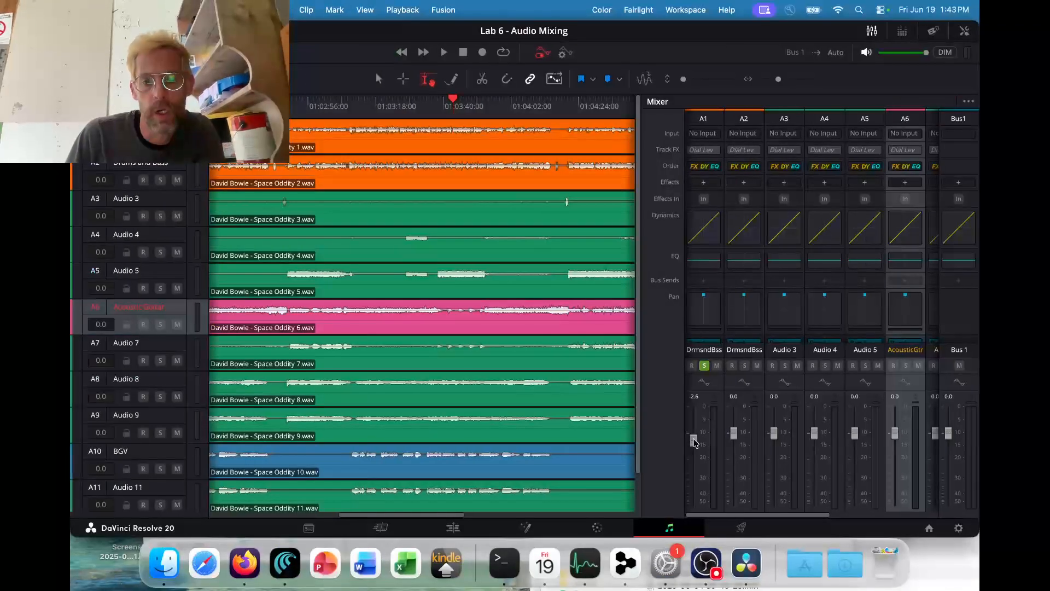
pyautogui.press('space')
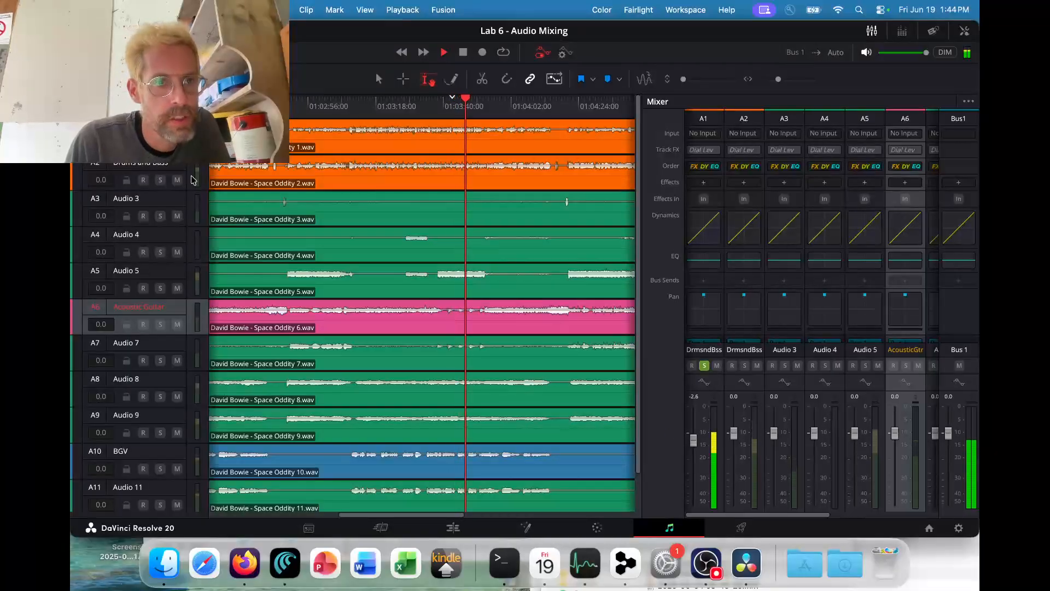
# Move the solo to the second Drums and Bass track and lower its fader to -3.3 dB during playback.
pyautogui.click(161, 181)
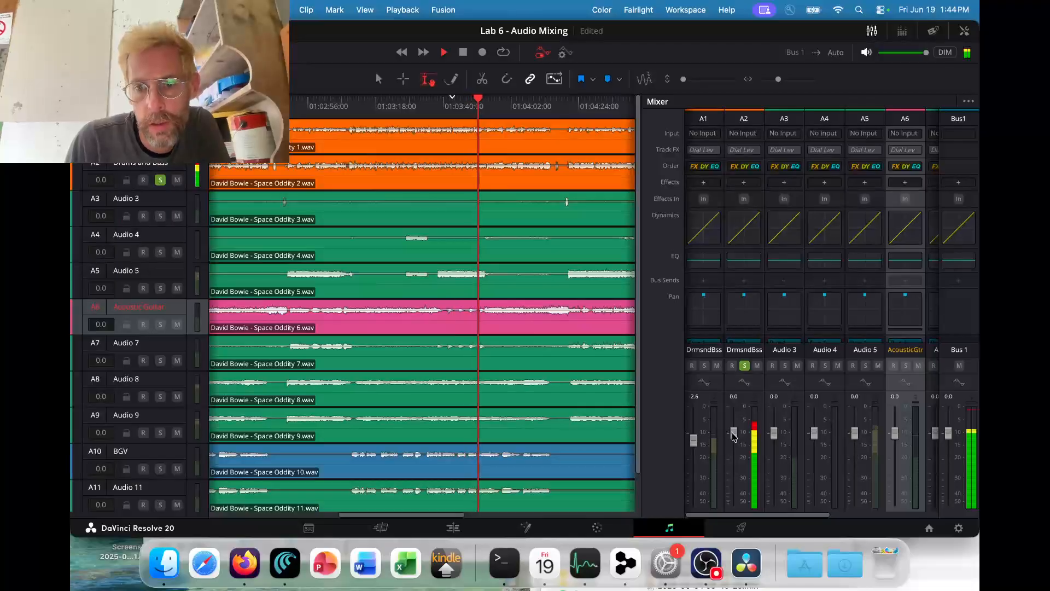
pyautogui.moveTo(734, 437); pyautogui.dragTo(734, 446)
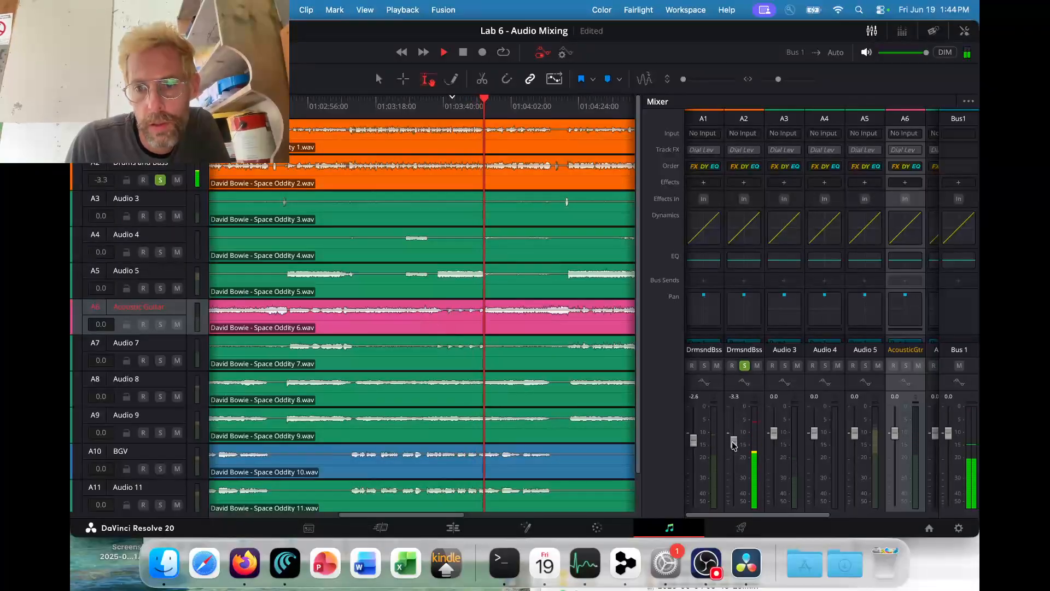
pyautogui.press('space')
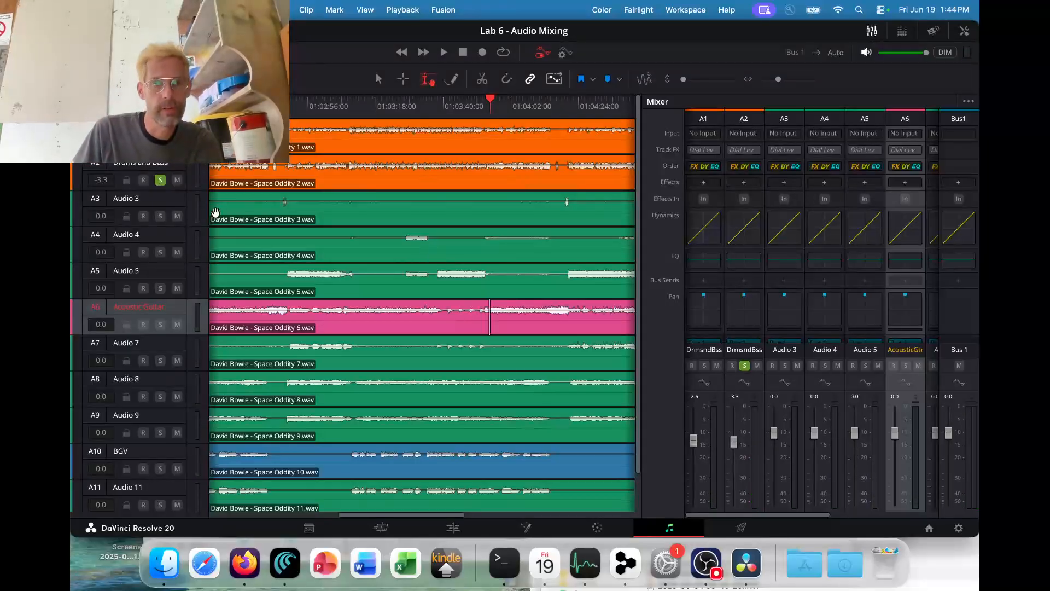
# Move the solo from the second Drums and Bass track to Audio 3 and audition it from just before its late spike.
pyautogui.click(161, 216)
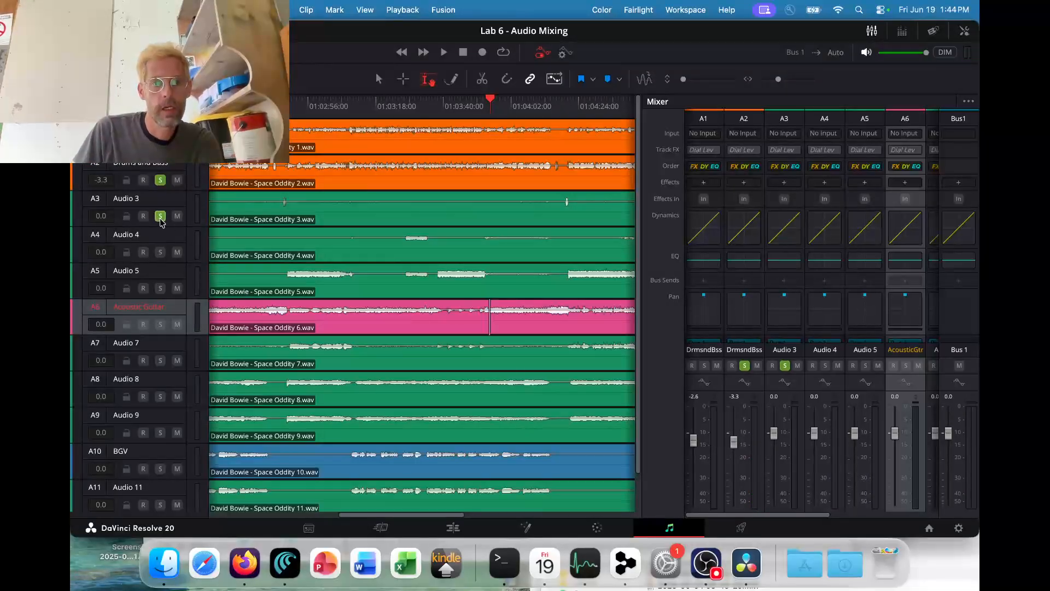
pyautogui.click(562, 113)
pyautogui.press('space')
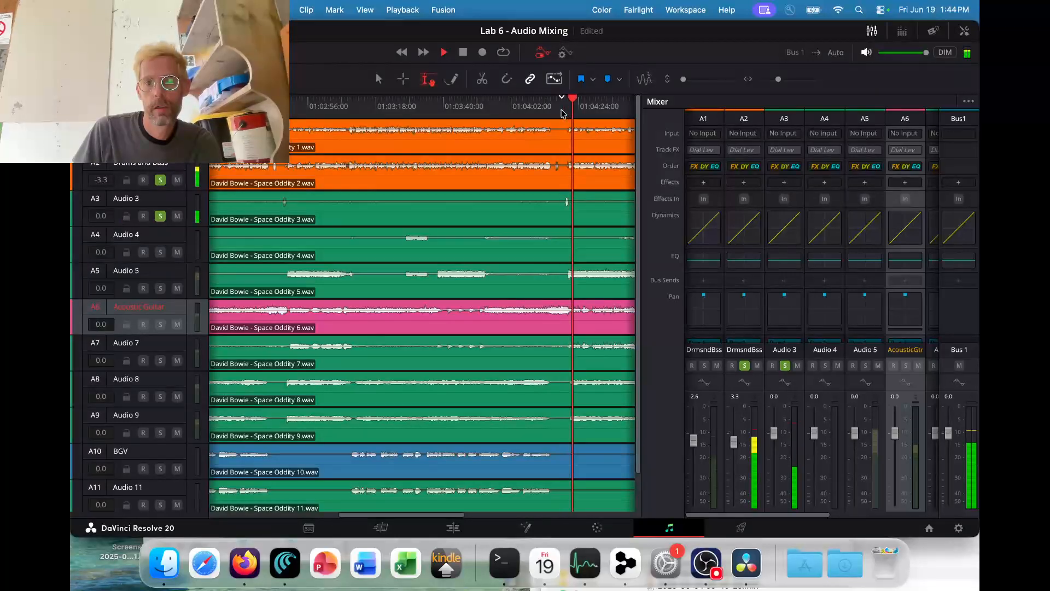
pyautogui.click(160, 179)
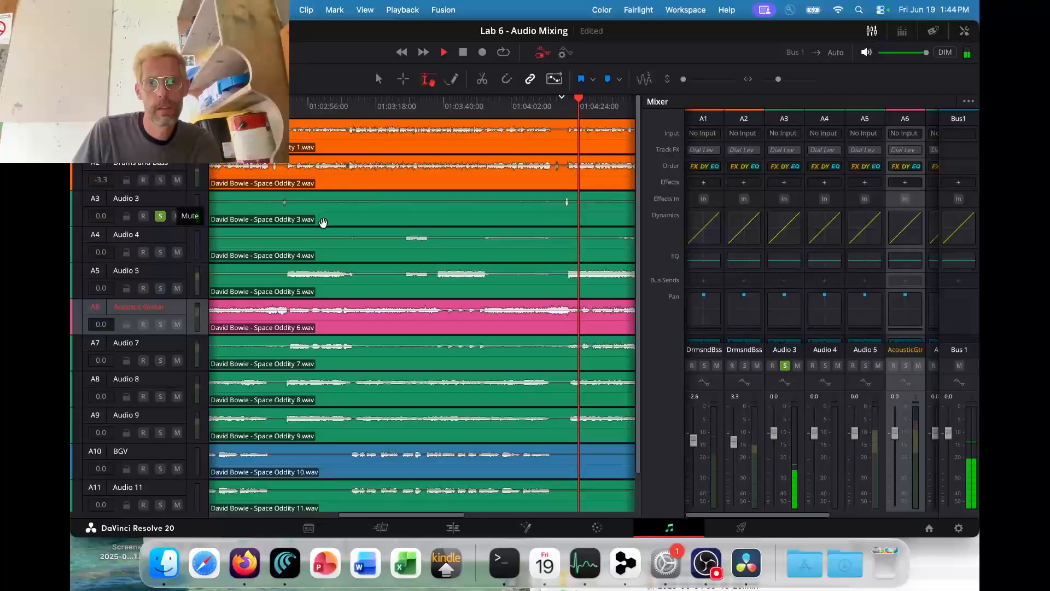
# Replay the soloed Audio 3 track around its late spike and lower its fader to -4.4 dB.
pyautogui.click(562, 134)
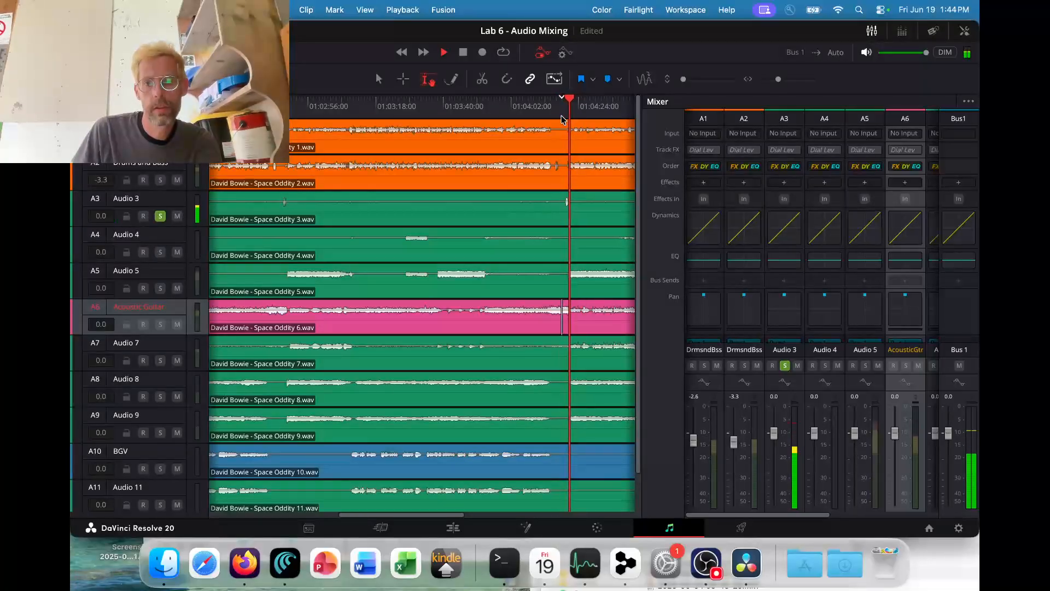
pyautogui.press('space')
pyautogui.hscroll(-5, 501, 216)
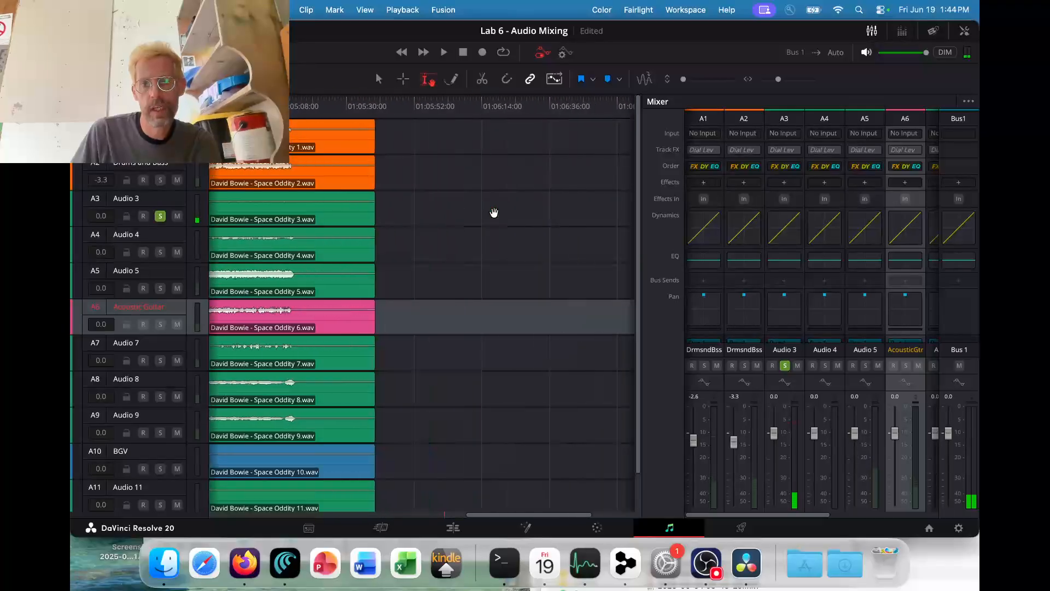
pyautogui.hscroll(5, 493, 212)
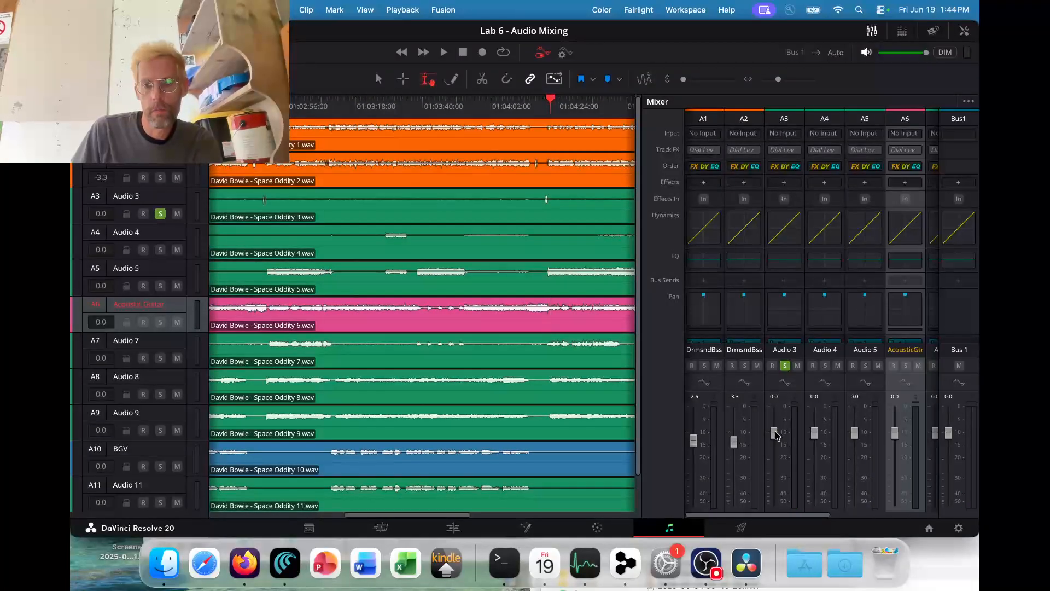
pyautogui.moveTo(776, 435); pyautogui.dragTo(774, 446)
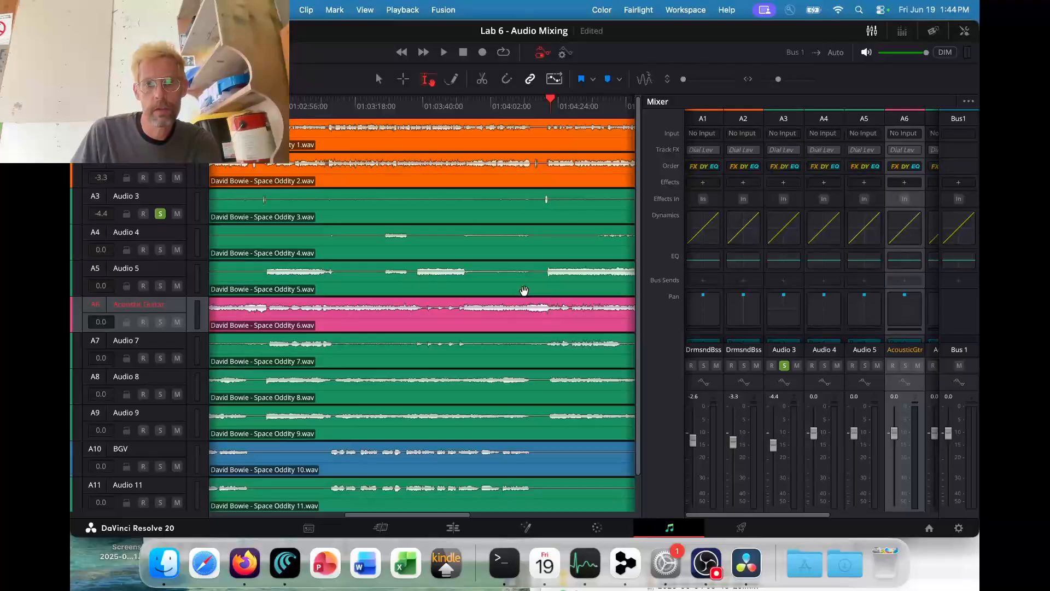
# Look over the timeline waveforms, check the gain staging targets on the browser's Lab 6 page, and return to DaVinci Resolve.
pyautogui.hscroll(-10, 403, 318)
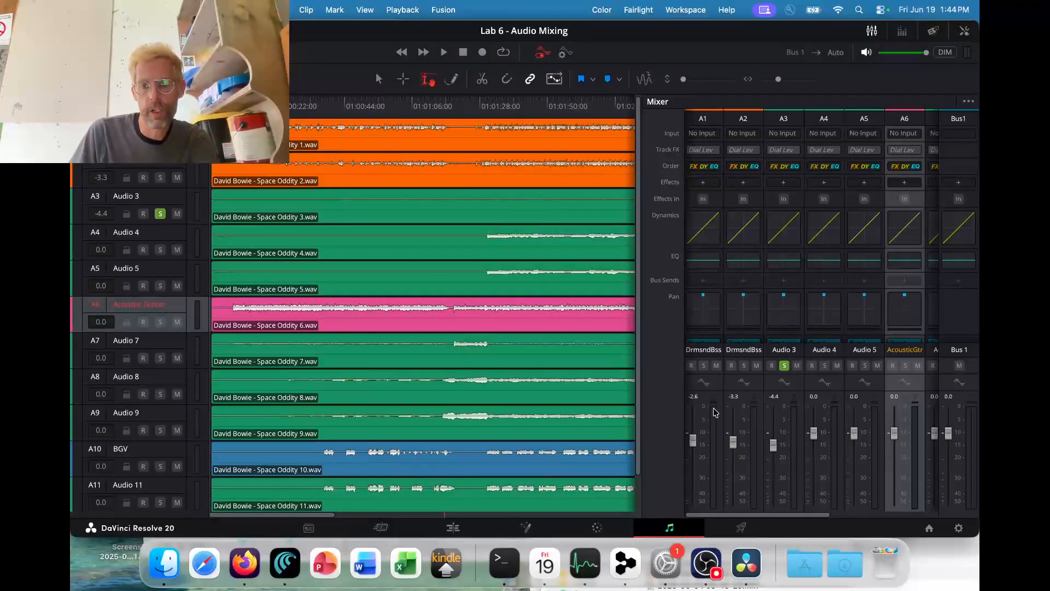
pyautogui.hscroll(6, 749, 446)
pyautogui.hscroll(-6, 749, 445)
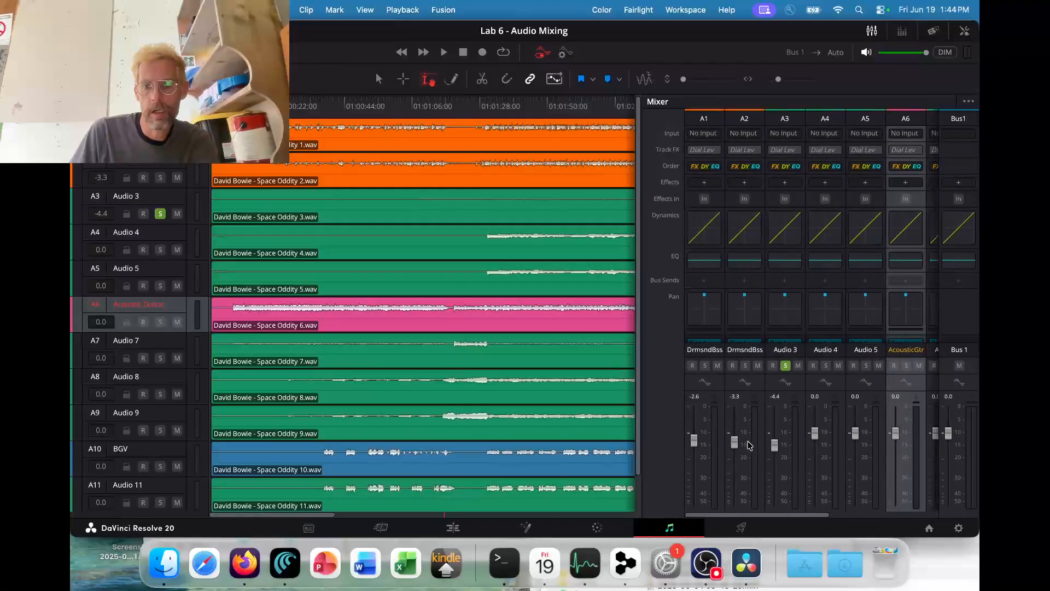
pyautogui.hscroll(5, 750, 446)
pyautogui.hscroll(-5, 749, 445)
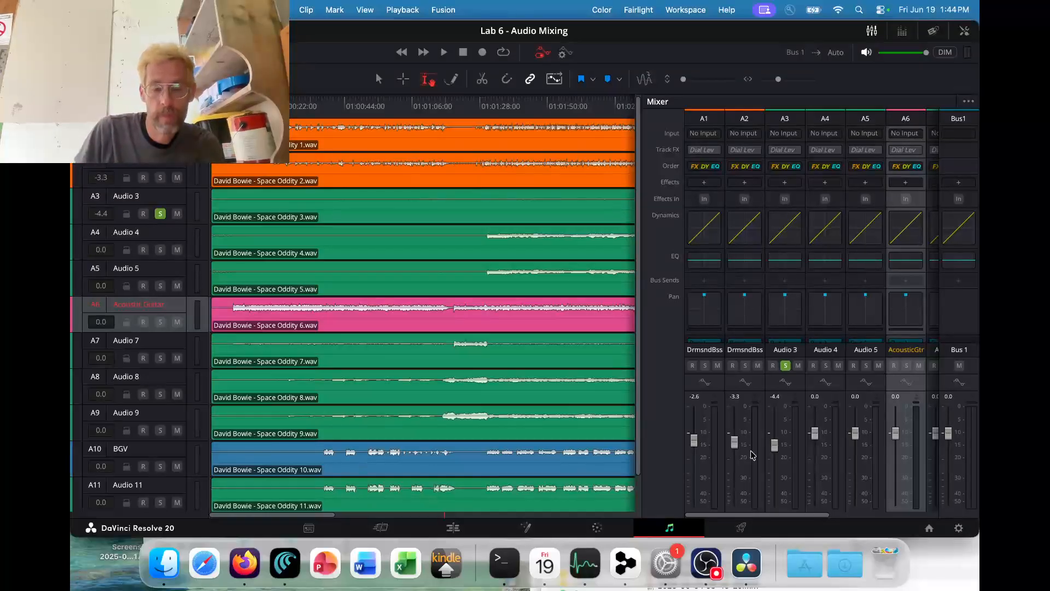
pyautogui.press('super+Tab')
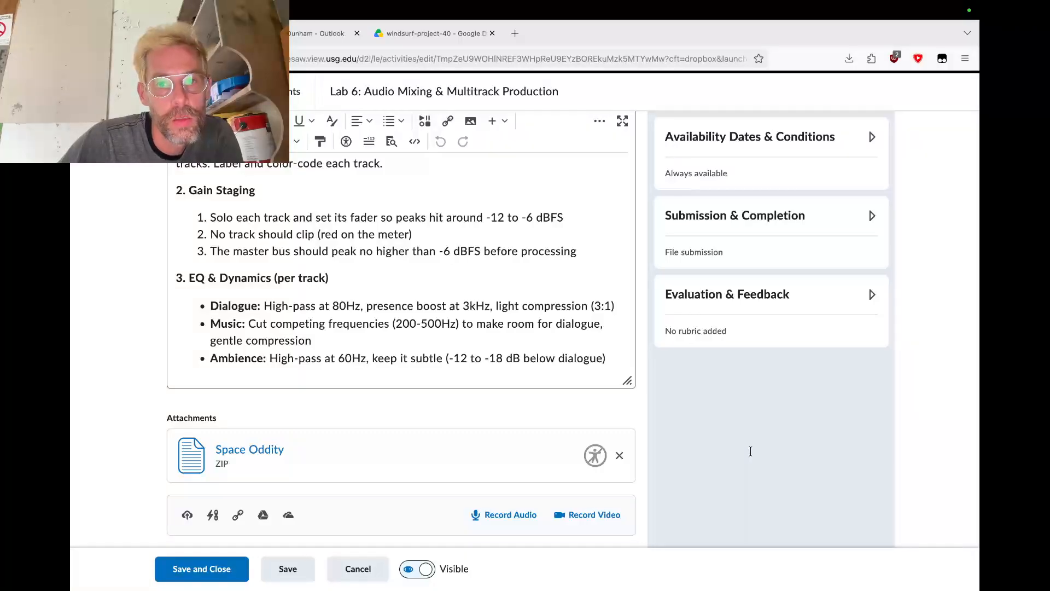
pyautogui.press('super+Tab')
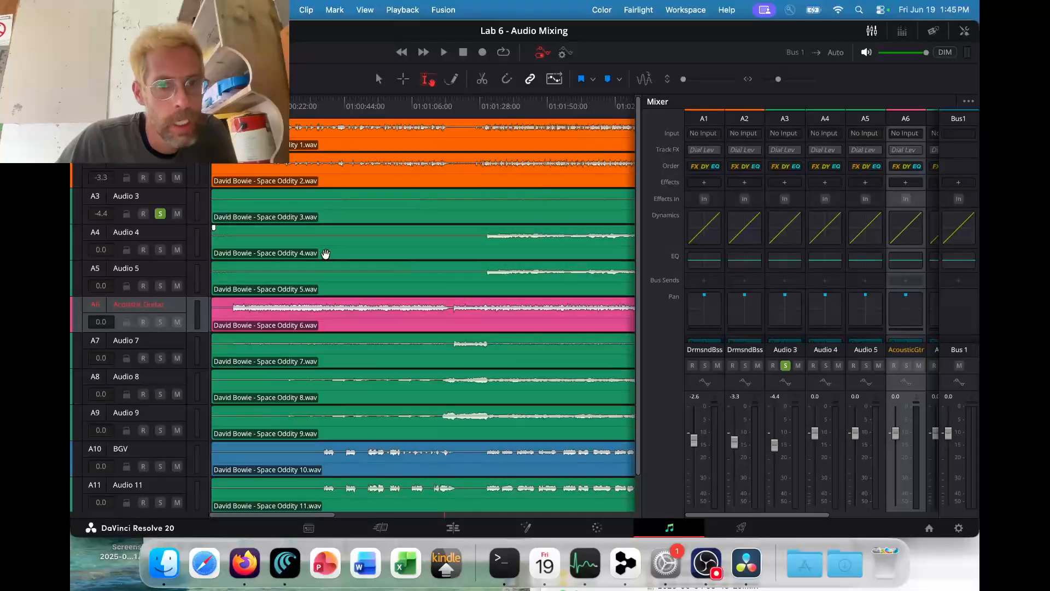
# Move the solo from Audio 3 to the Acoustic Guitar track and audition it at two different passages.
pyautogui.click(160, 214)
pyautogui.click(160, 322)
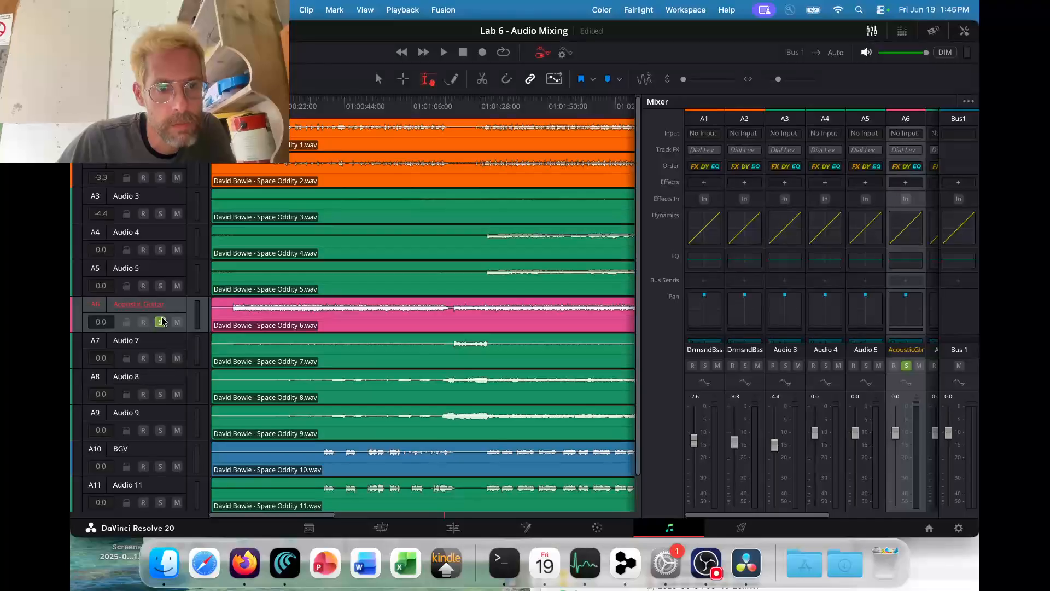
pyautogui.press('space')
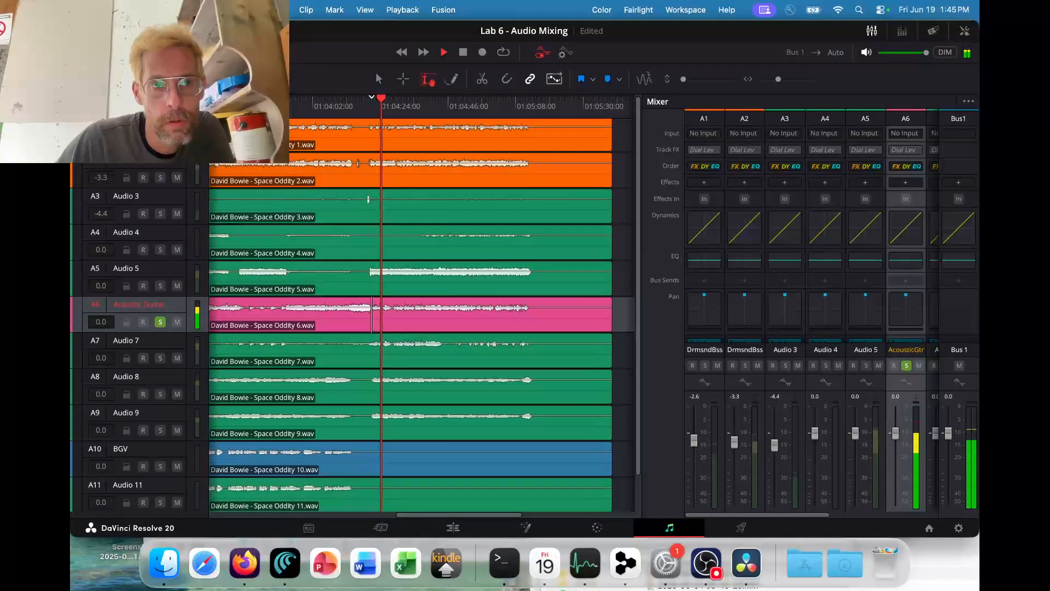
pyautogui.click(273, 104)
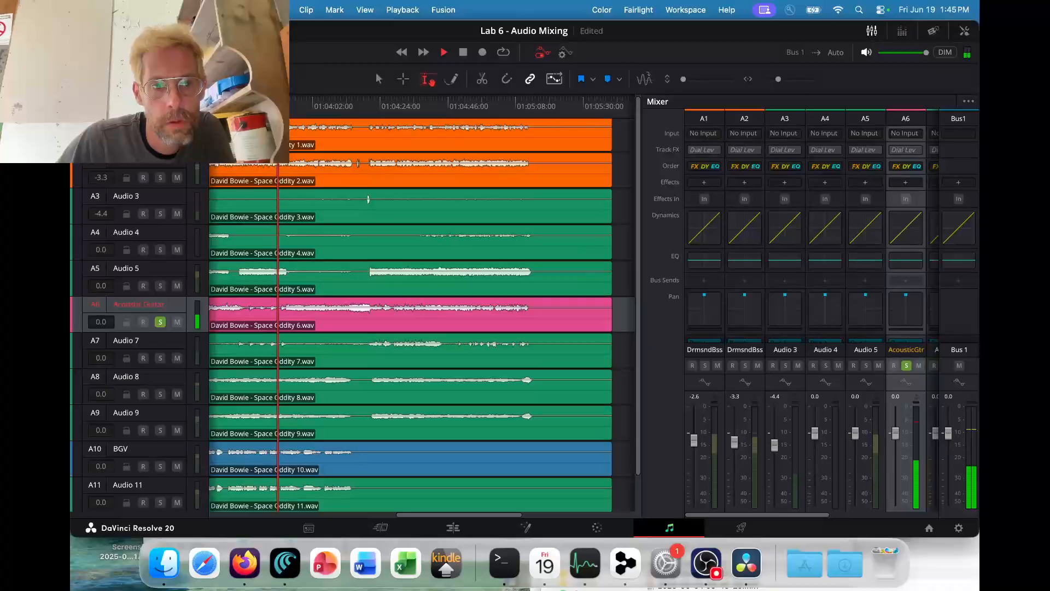
pyautogui.hscroll(-5, 422, 315)
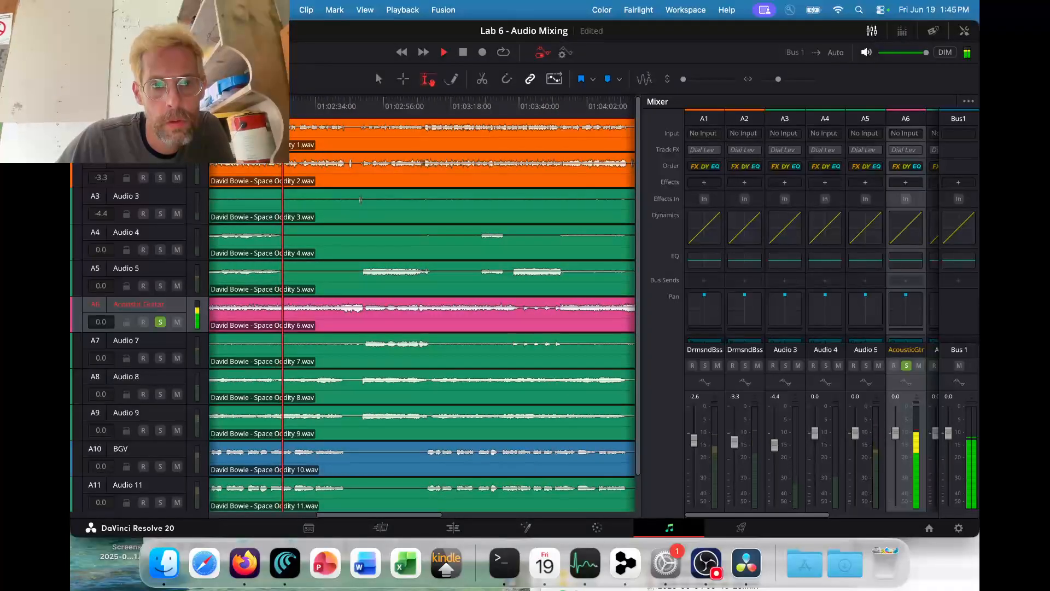
pyautogui.press('space')
# Rename the Acoustic Guitar track to Guitar.
pyautogui.doubleClick(180, 305)
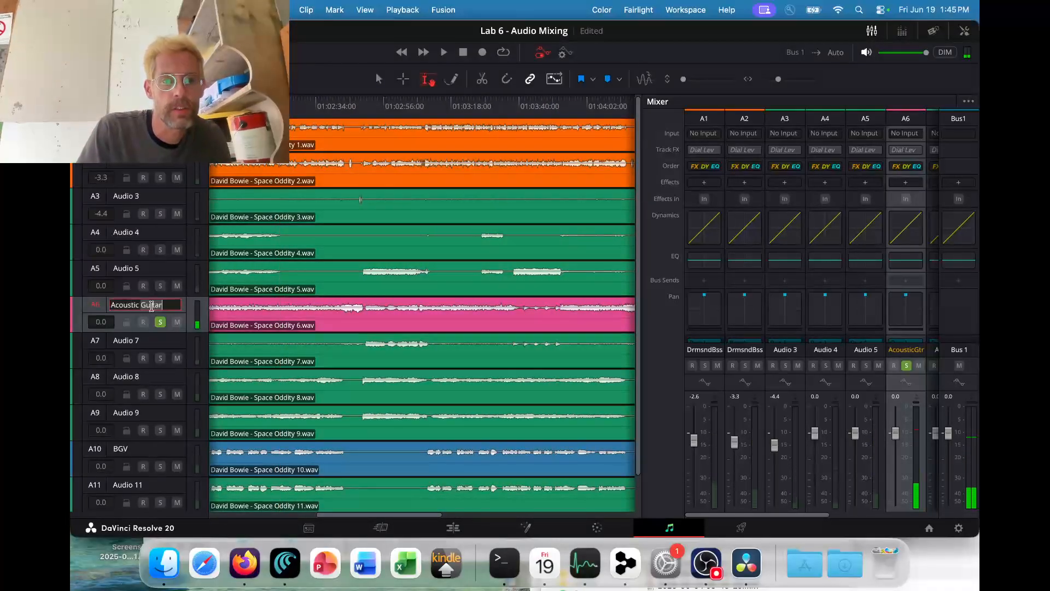
pyautogui.moveTo(141, 304); pyautogui.dragTo(88, 304)
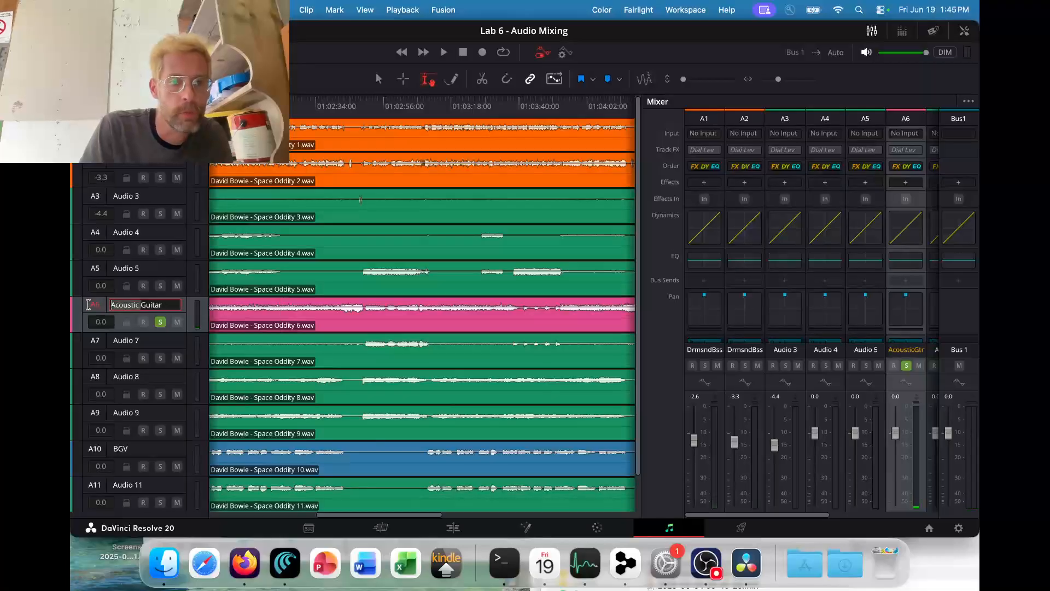
pyautogui.press('BackSpace')
pyautogui.click(333, 310)
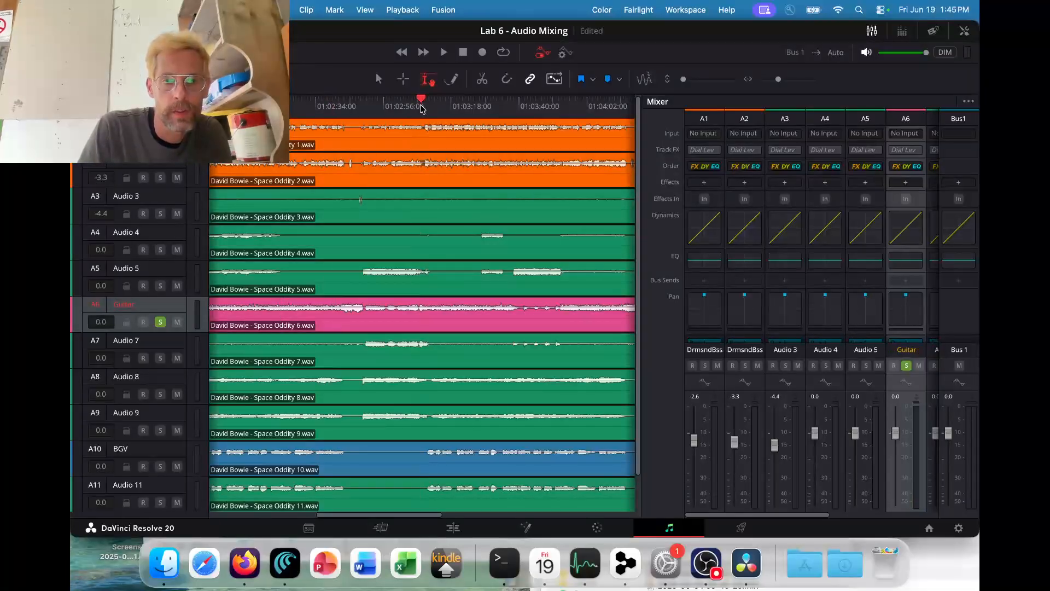
# Play the soloed Guitar track from an early passage, lower its fader to -4.4 dB, and save the project.
pyautogui.hscroll(-10, 426, 168)
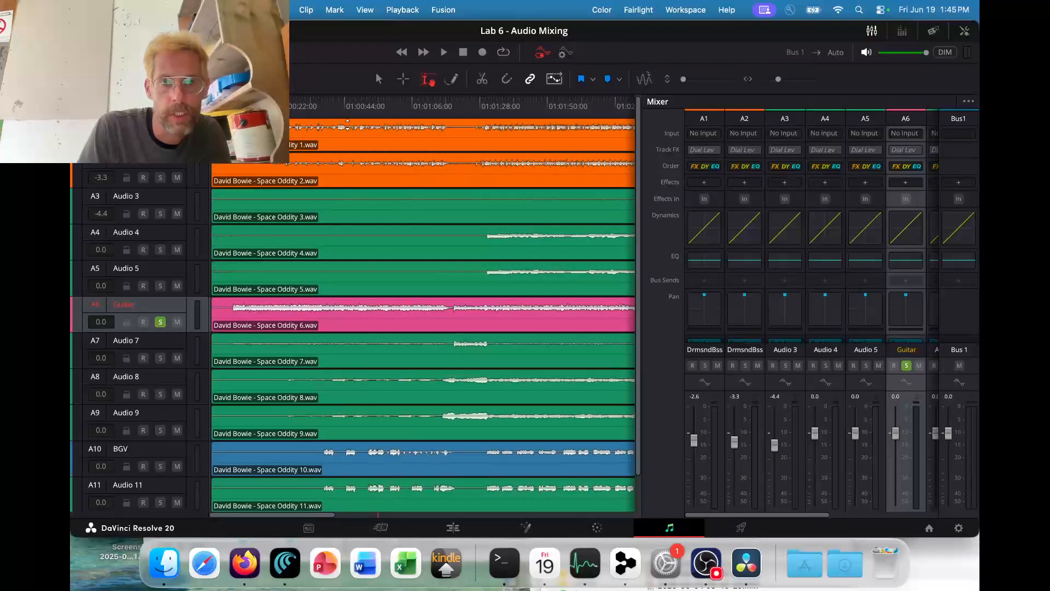
pyautogui.press('space')
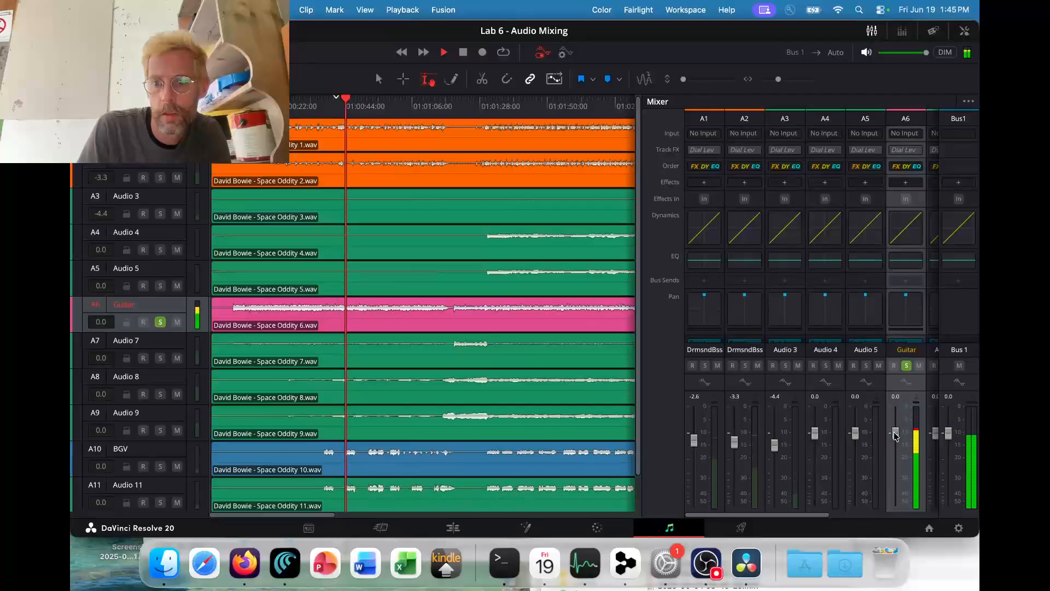
pyautogui.moveTo(895, 434); pyautogui.dragTo(895, 448)
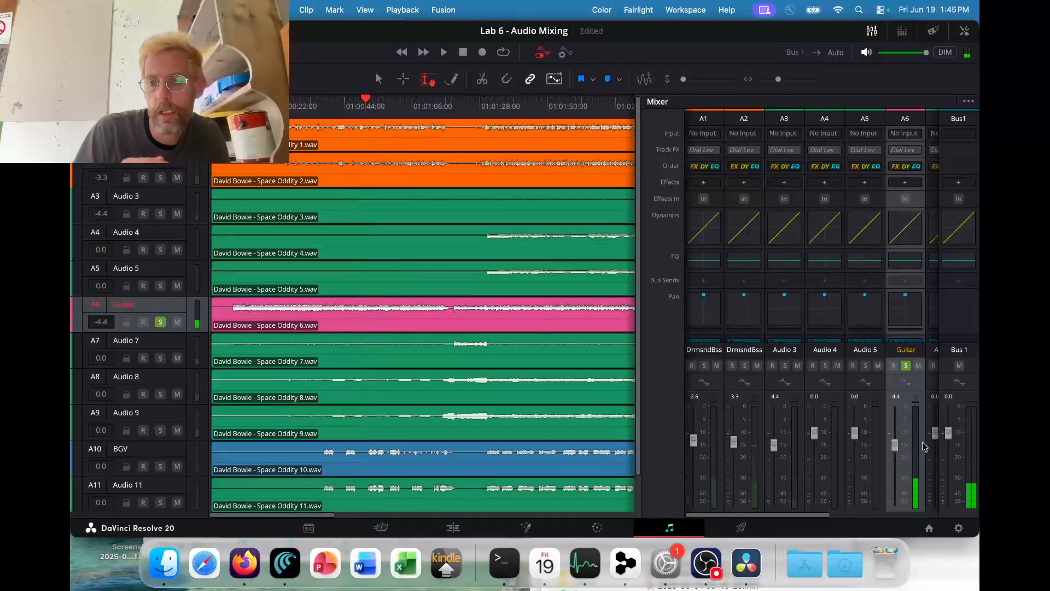
pyautogui.press('super+s')
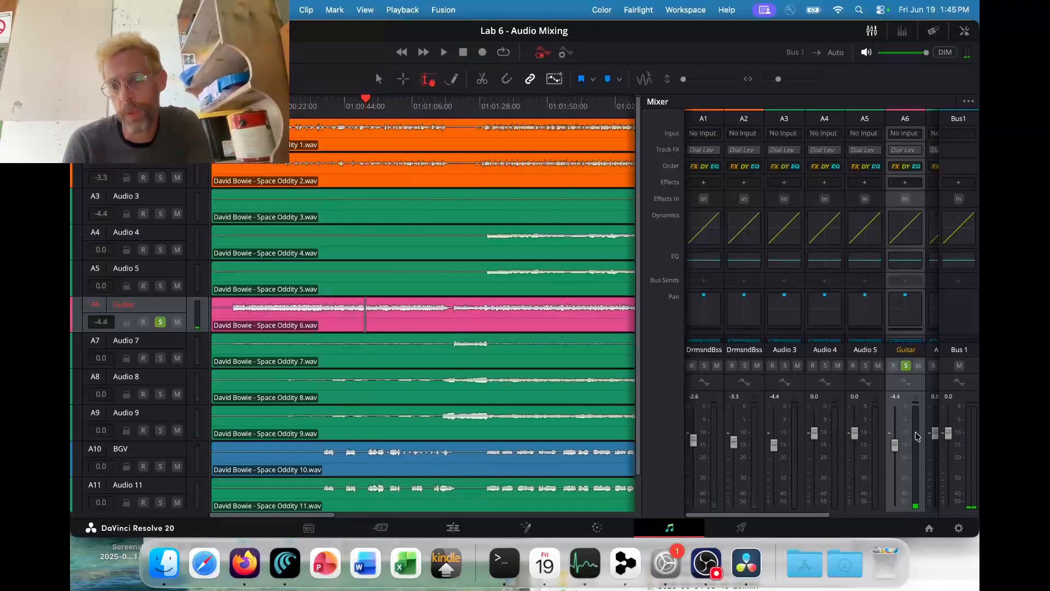
pyautogui.press('space')
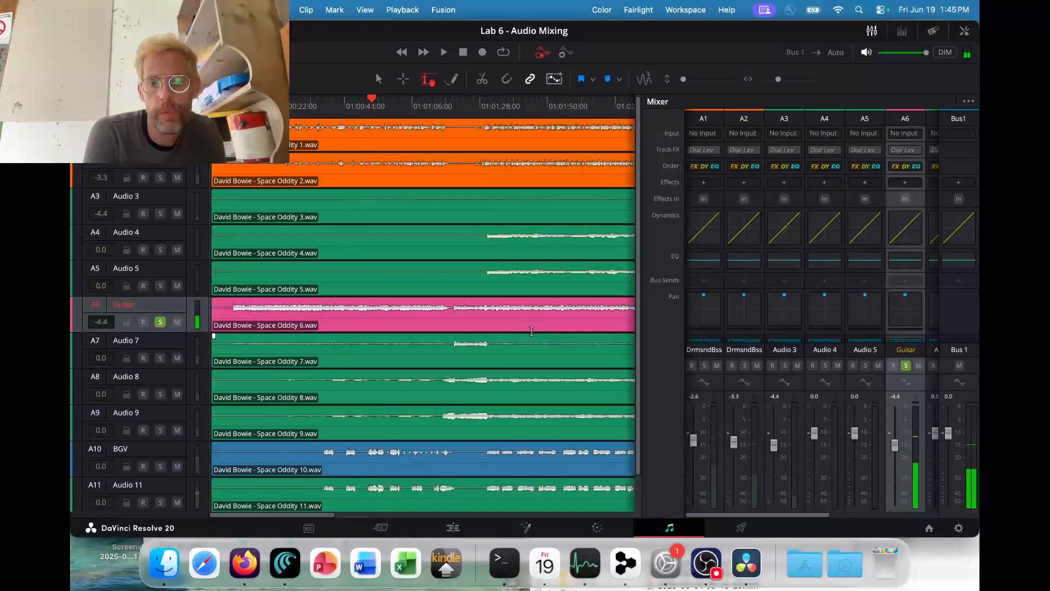
# Audition the soloed Guitar track at several later passages up to near the song's end to check its level.
pyautogui.hscroll(10, 531, 330)
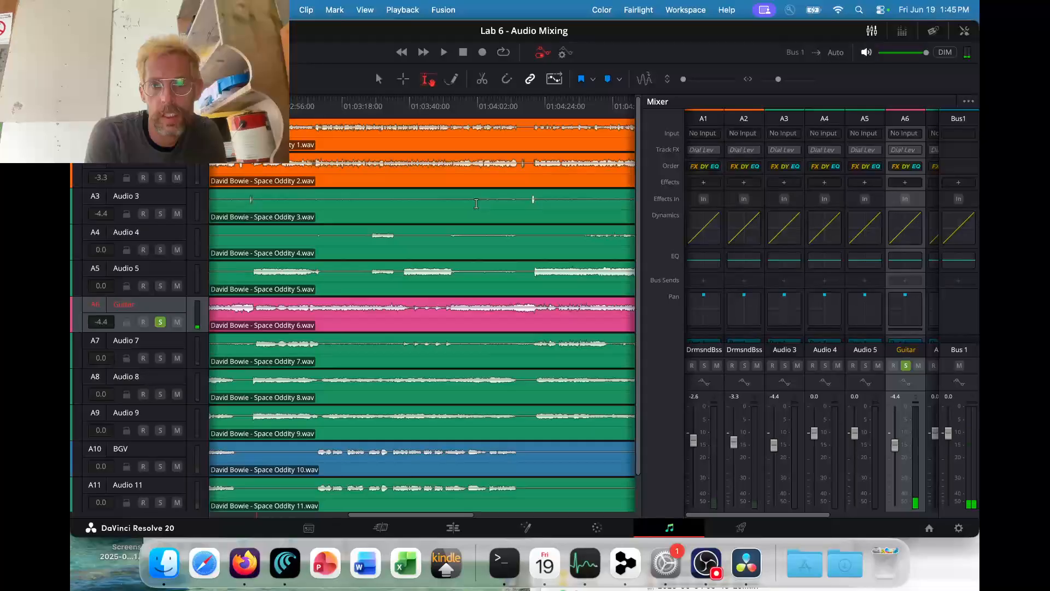
pyautogui.click(463, 109)
pyautogui.press('space')
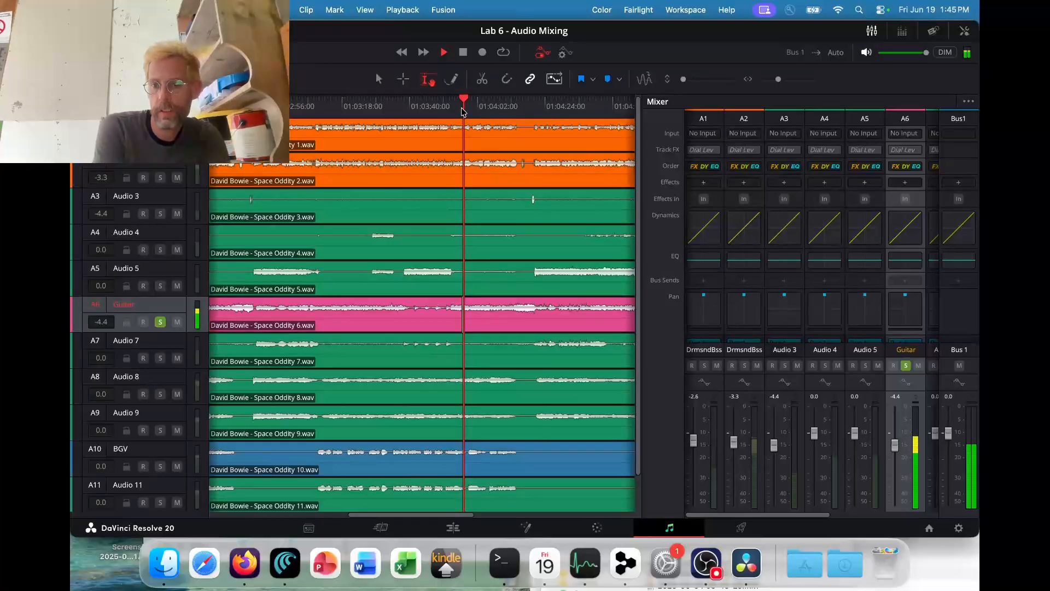
pyautogui.click(561, 109)
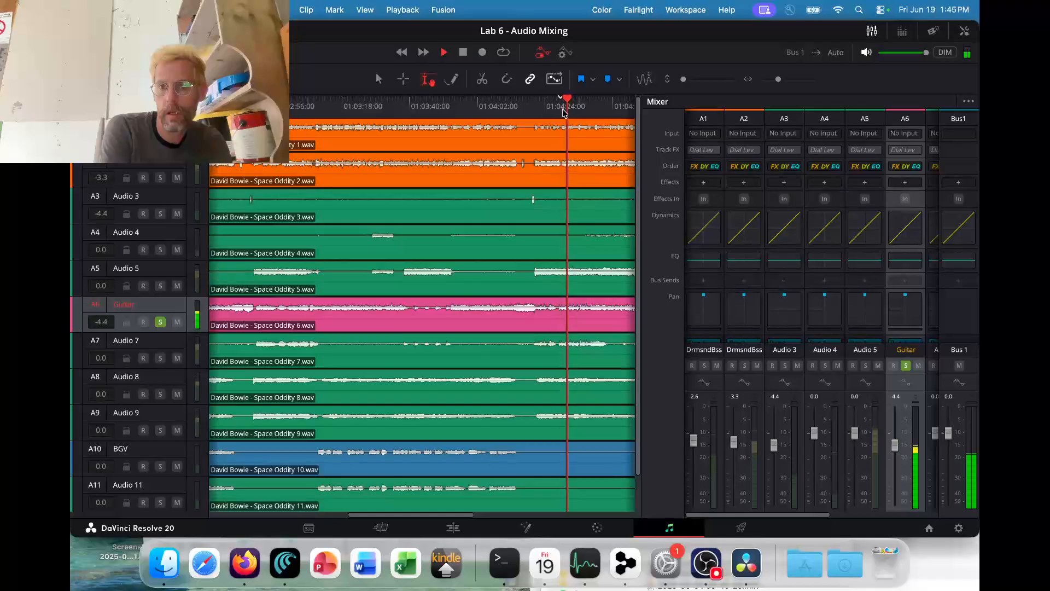
pyautogui.click(611, 109)
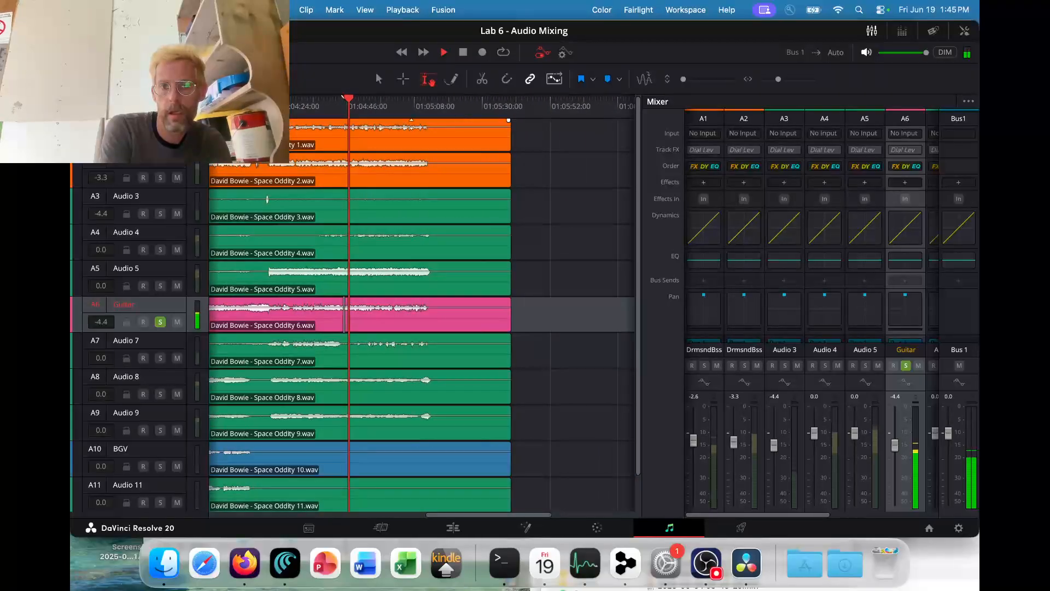
pyautogui.click(408, 107)
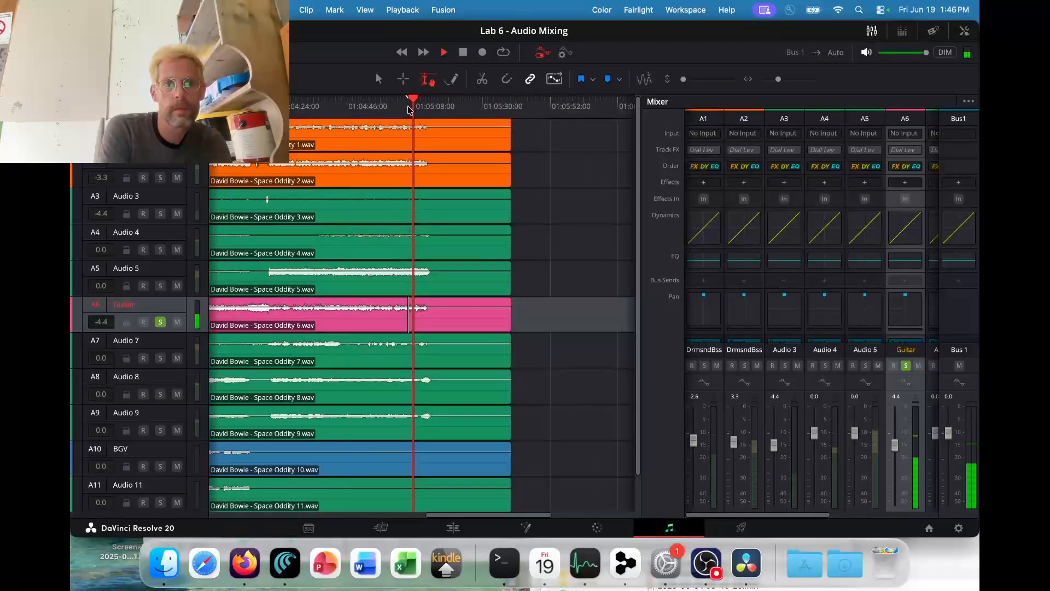
pyautogui.press('space')
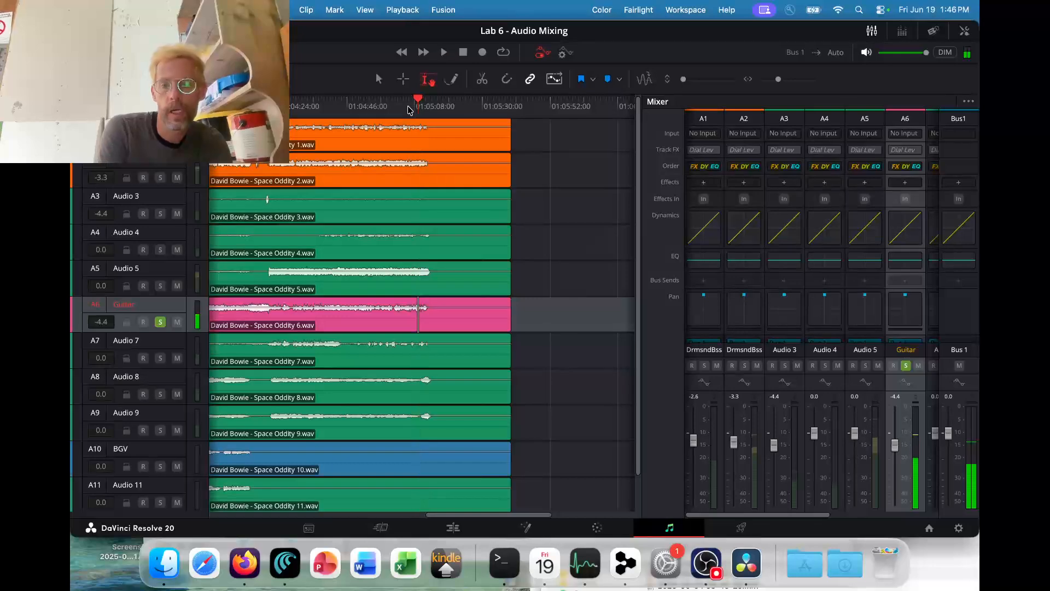
pyautogui.press('super+Tab')
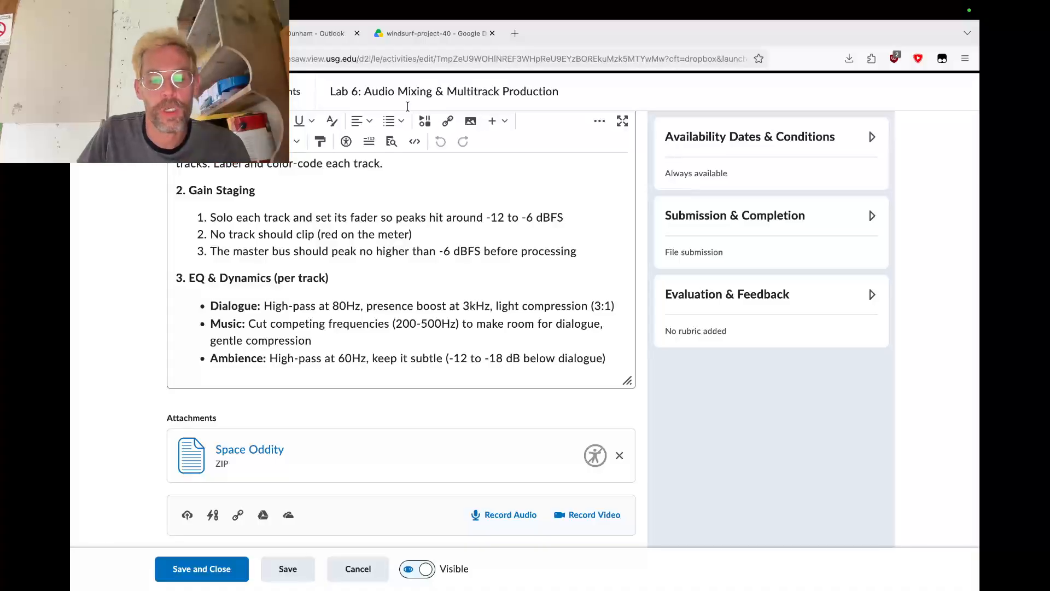
pyautogui.press('super+Tab')
pyautogui.press('super+Tab')
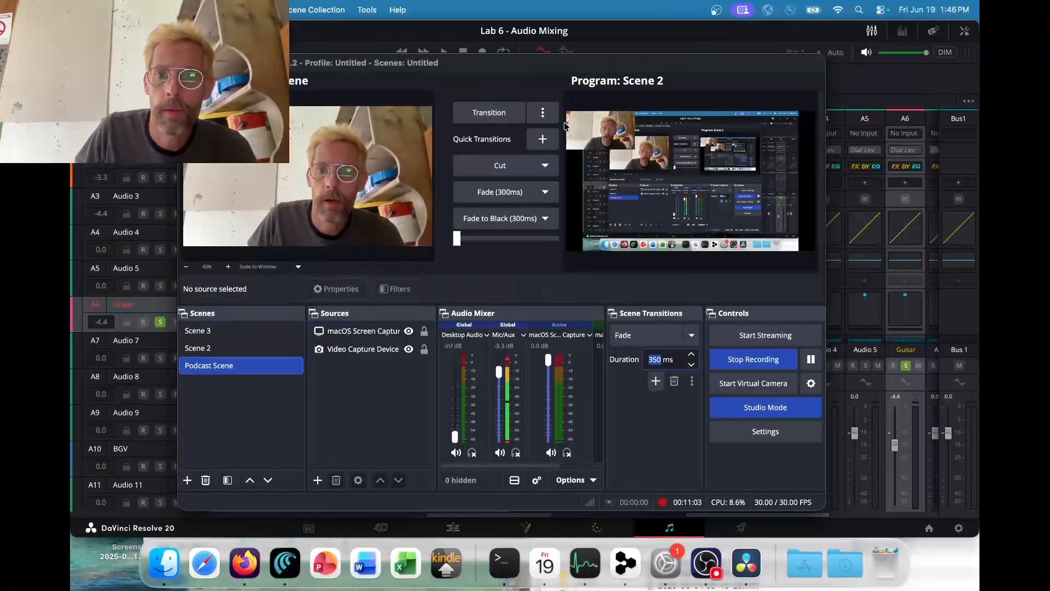
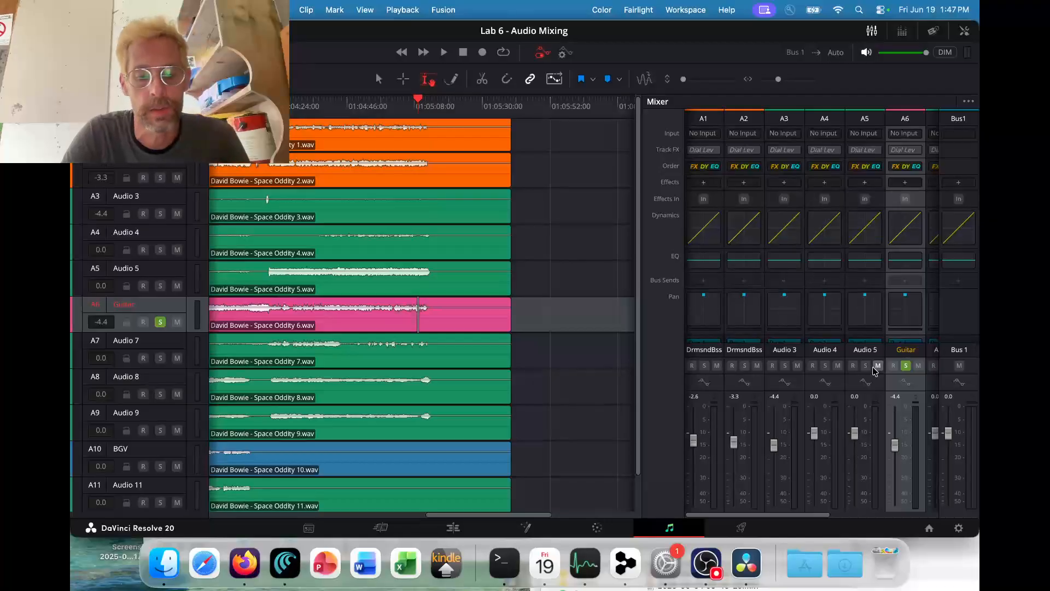
pyautogui.press('super+Tab')
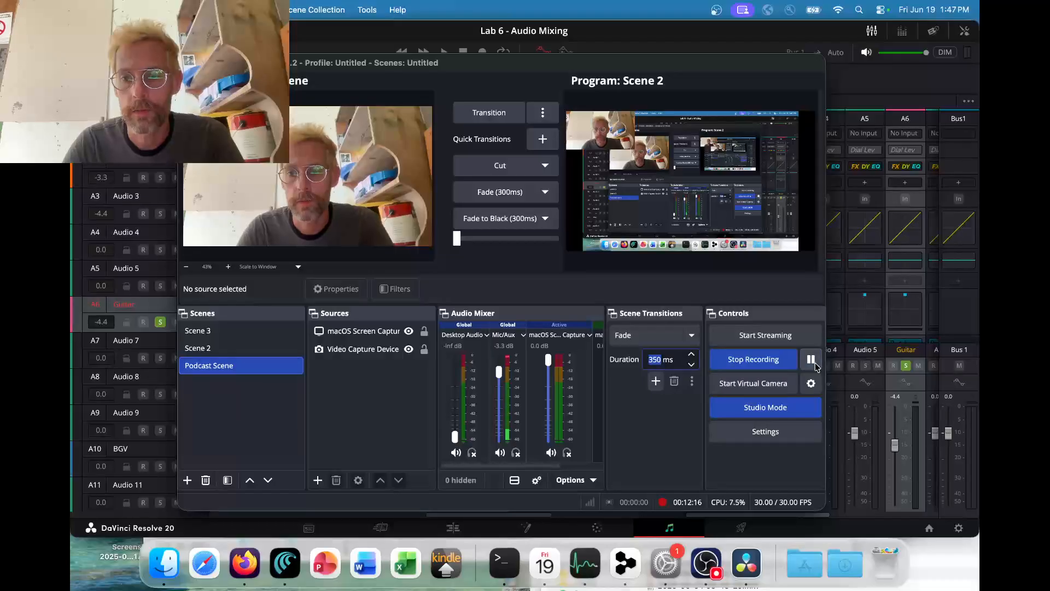
# Switch to the browser and review the Lab 6 instructions on gain staging, EQ and dynamics, and panning.
pyautogui.press('super+Tab')
pyautogui.press('super+Tab')
pyautogui.press('super+Tab')
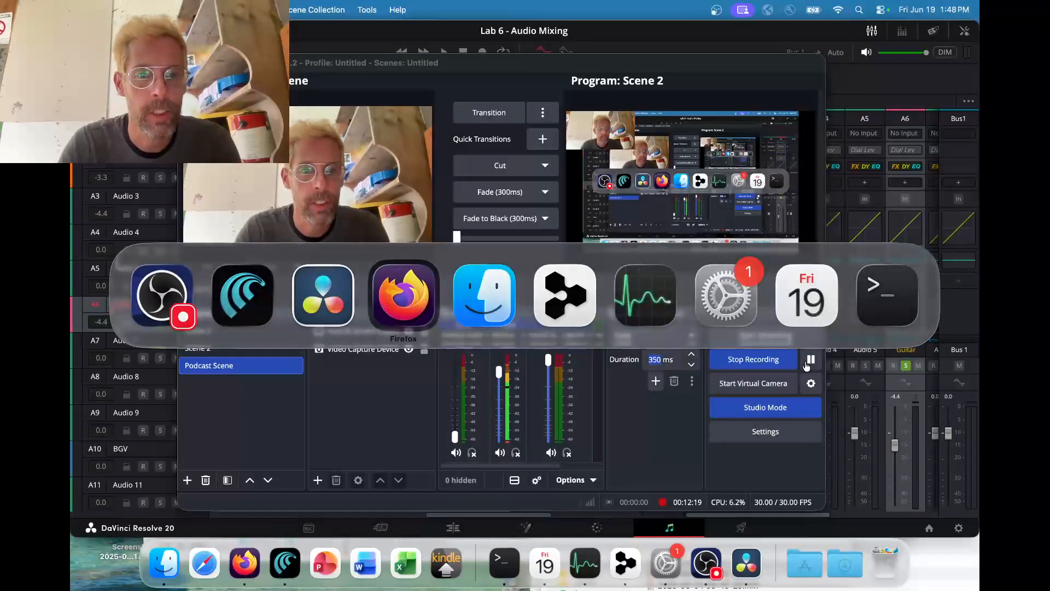
pyautogui.scroll(-3, 436, 269)
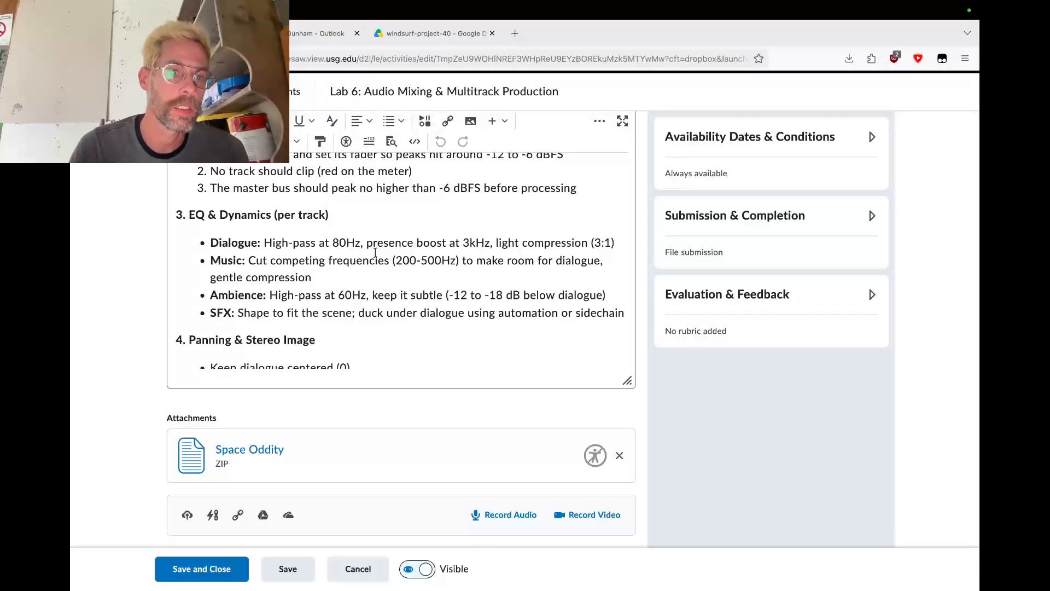
pyautogui.scroll(3, 375, 253)
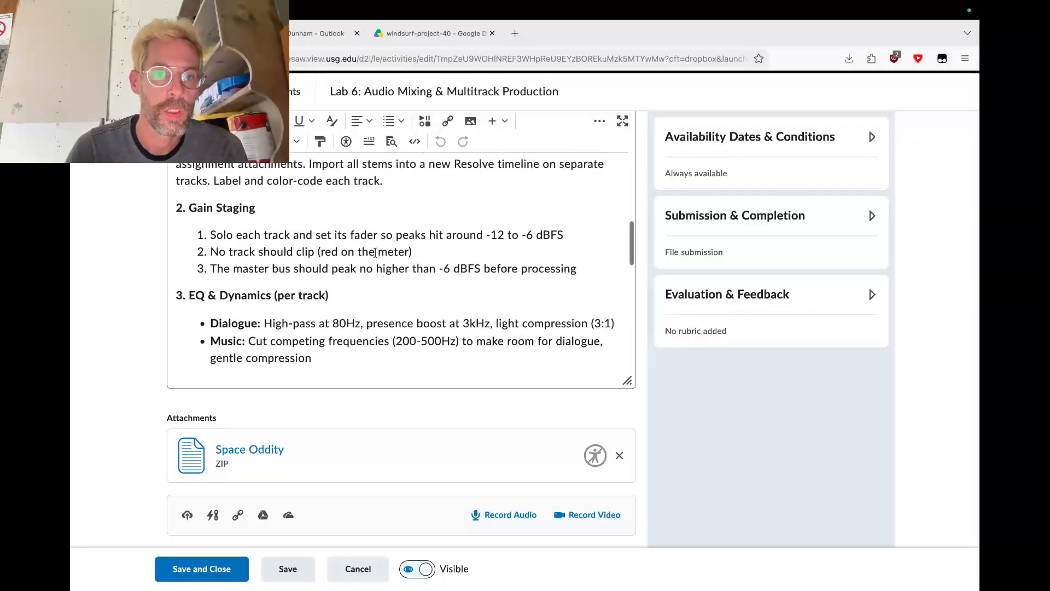
pyautogui.scroll(2, 375, 253)
pyautogui.scroll(-6, 375, 252)
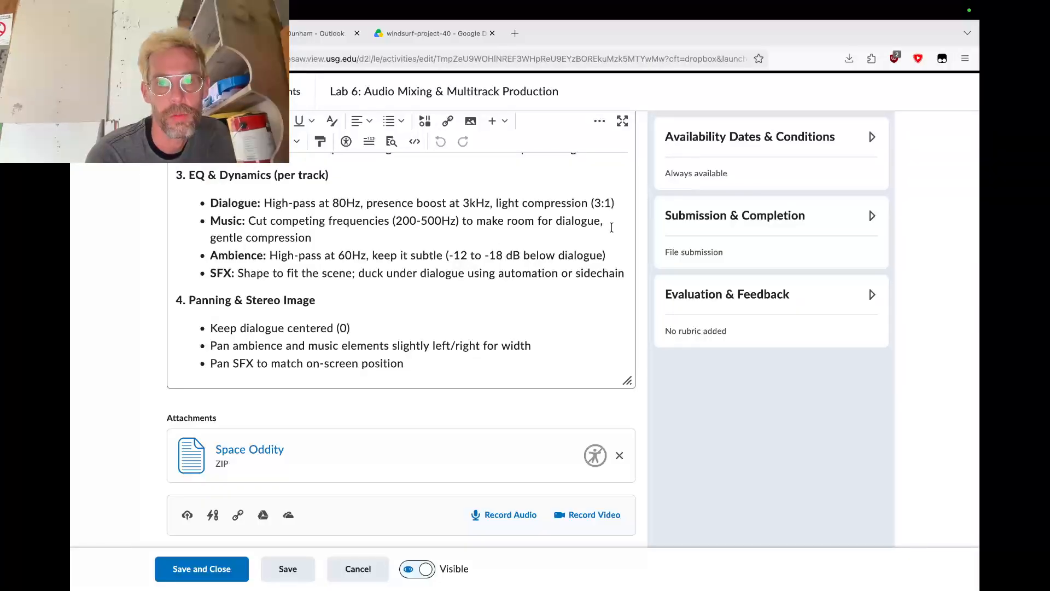
# In the Music bullet of the Lab 6 instructions, replace "dialogue" with "the lead vocal track".
pyautogui.moveTo(600, 222); pyautogui.dragTo(552, 223)
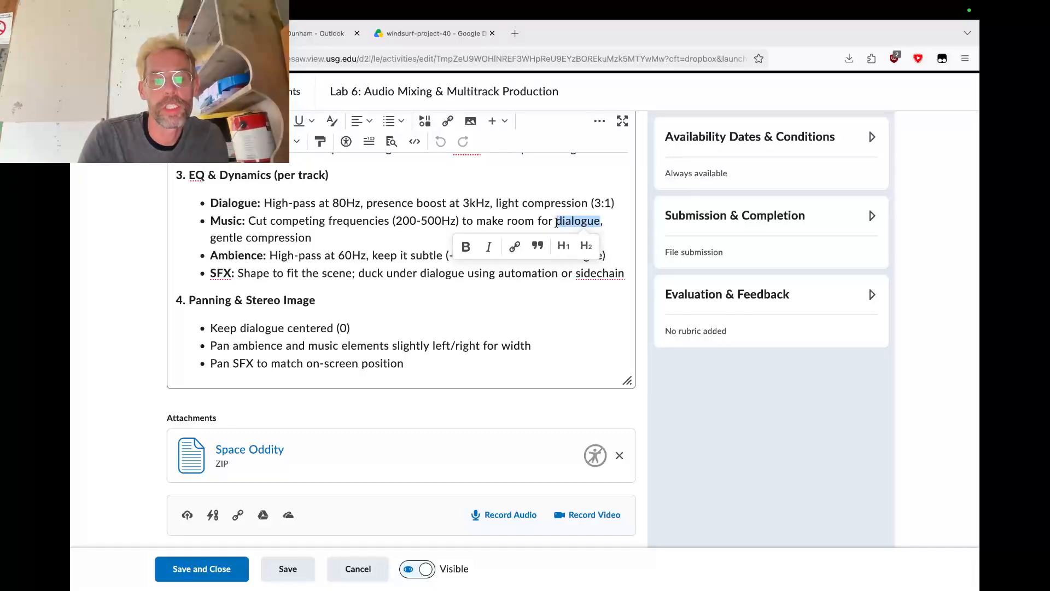
pyautogui.write('lead')
pyautogui.write(' vocal track')
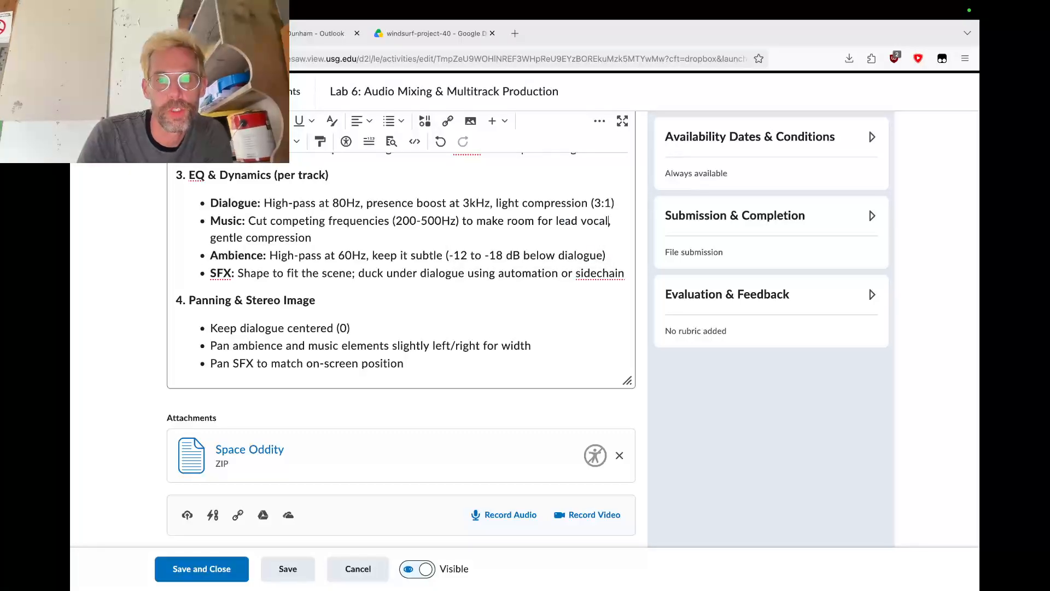
pyautogui.press('Left')
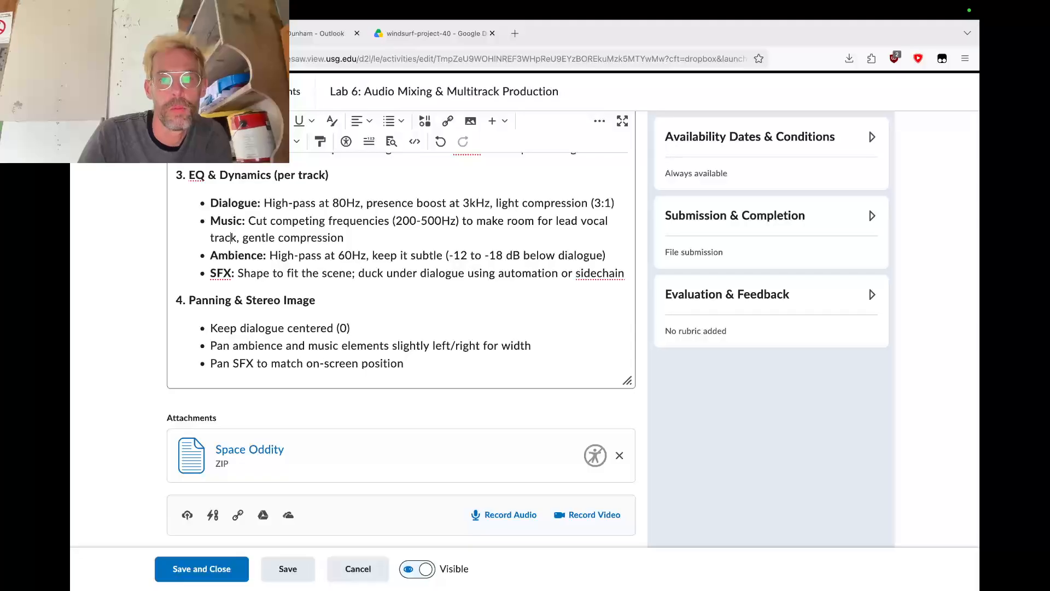
pyautogui.press('Left')
pyautogui.press('Left')
pyautogui.press('Left')
pyautogui.press('Left')
pyautogui.press('Left')
pyautogui.press('Left')
pyautogui.write('the')
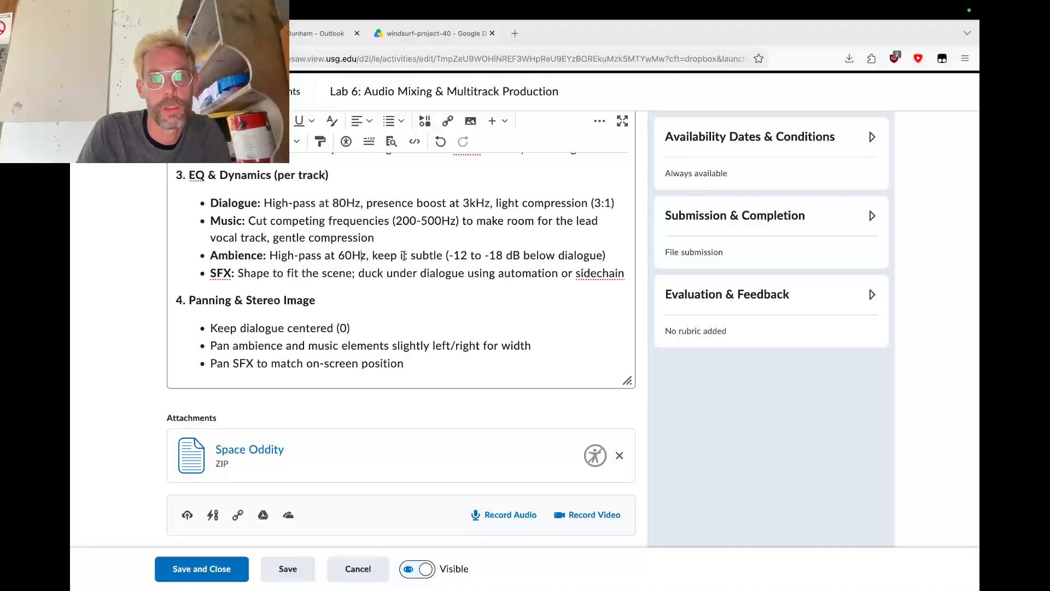
# Add an EQ & Dynamics bullet reading "Compression: you'll set each one so that audio levels are consistent", with the word Compression in bold.
pyautogui.click(625, 273)
pyautogui.press('Return')
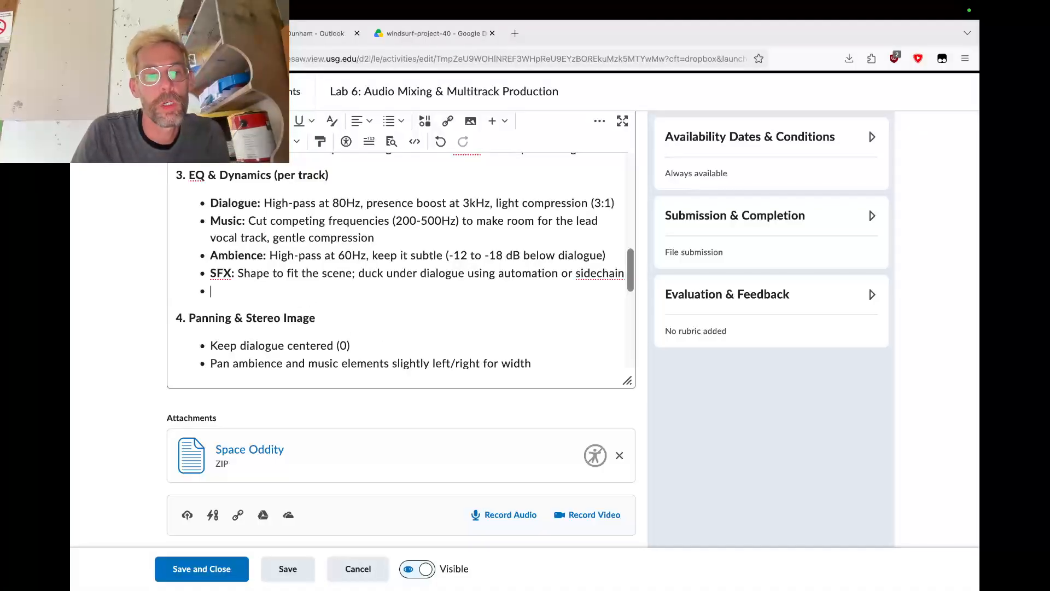
pyautogui.write('Compression: ')
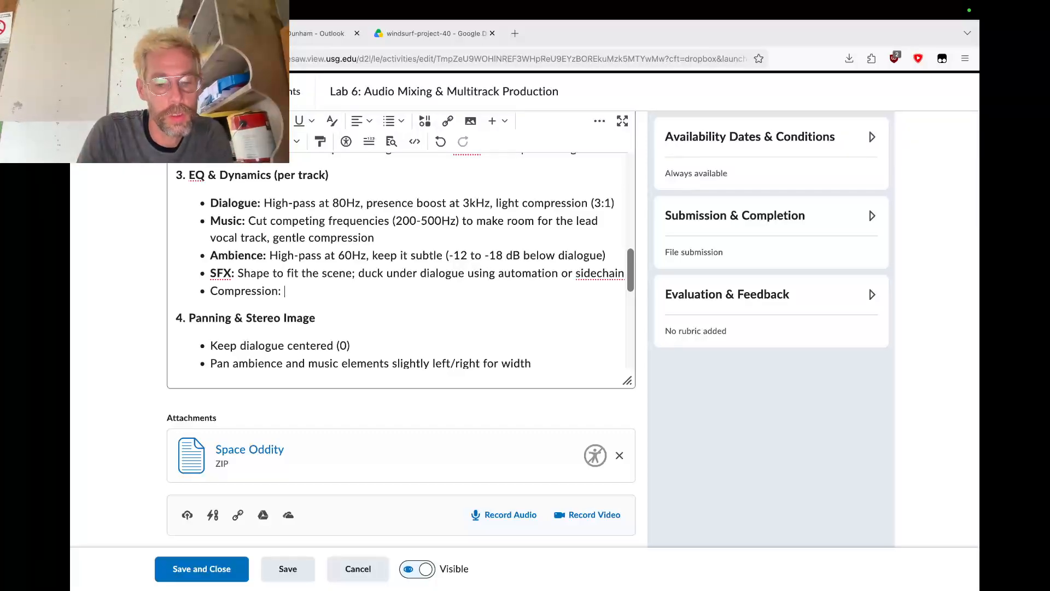
pyautogui.write("you'll ")
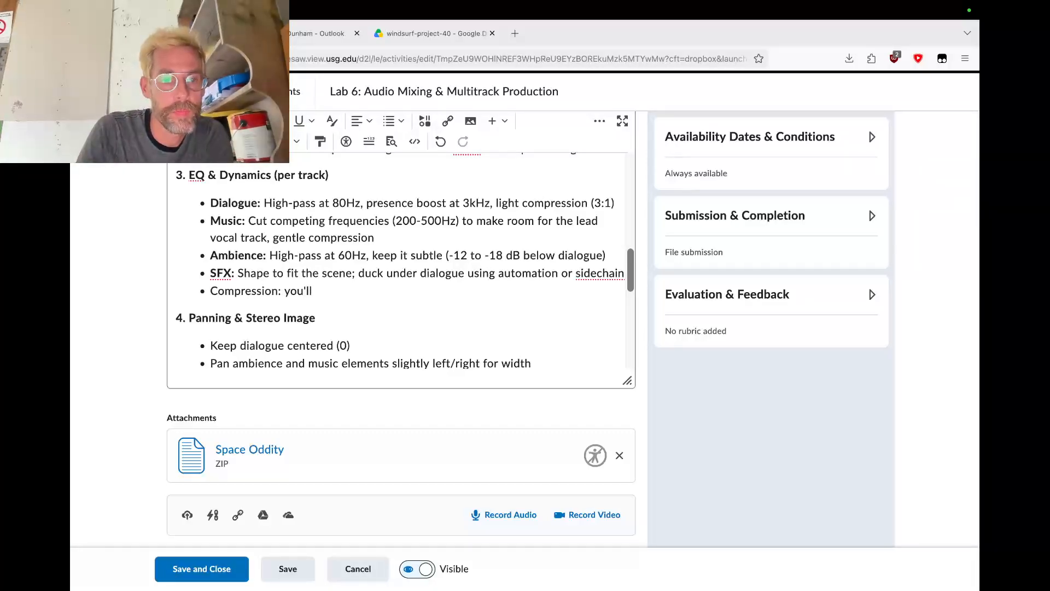
pyautogui.write('s')
pyautogui.press('BackSpace')
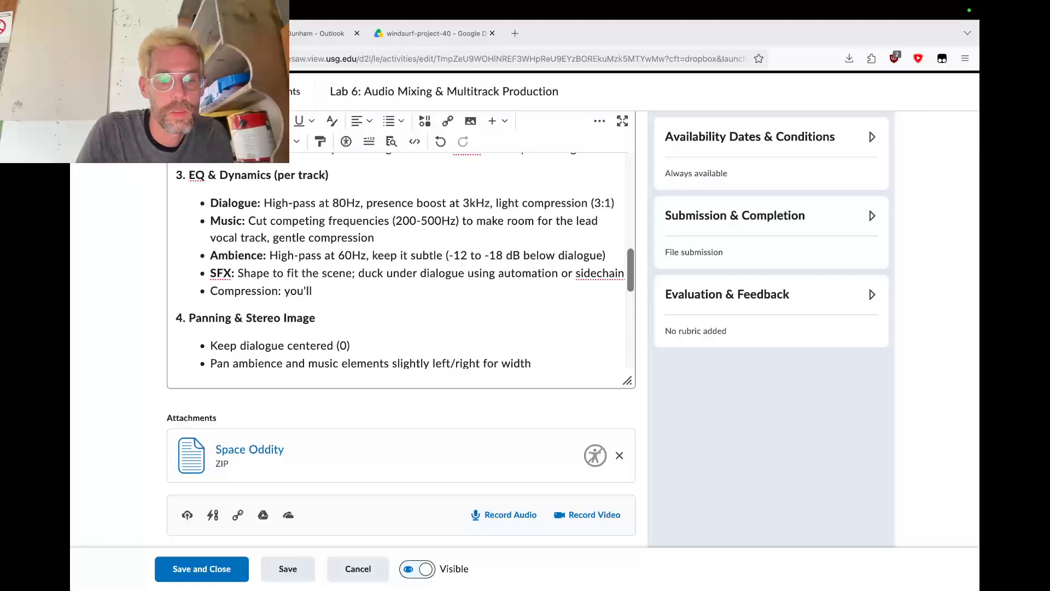
pyautogui.write('set each one ')
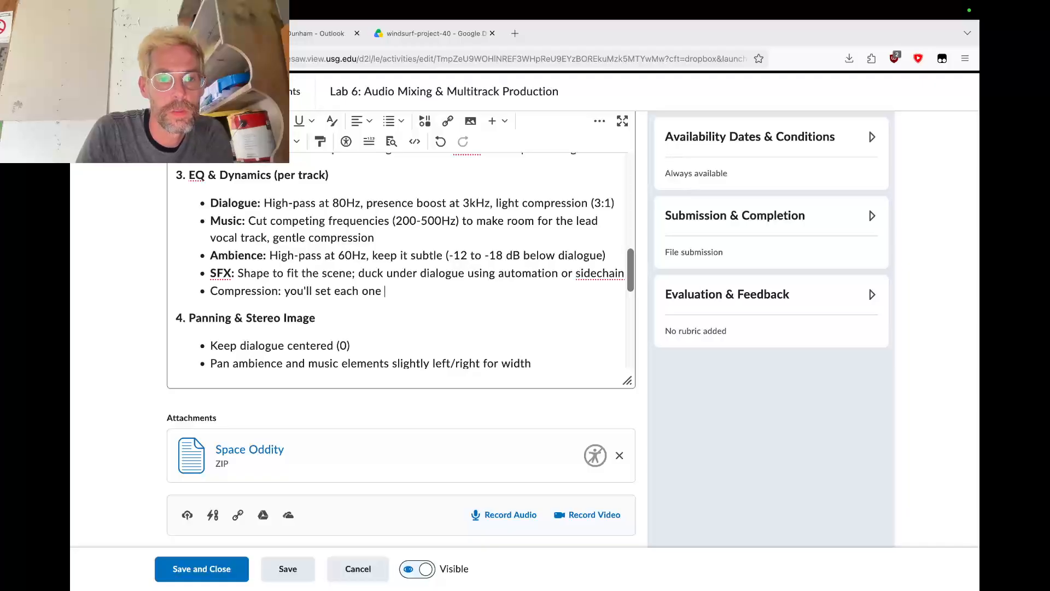
pyautogui.write('so that a')
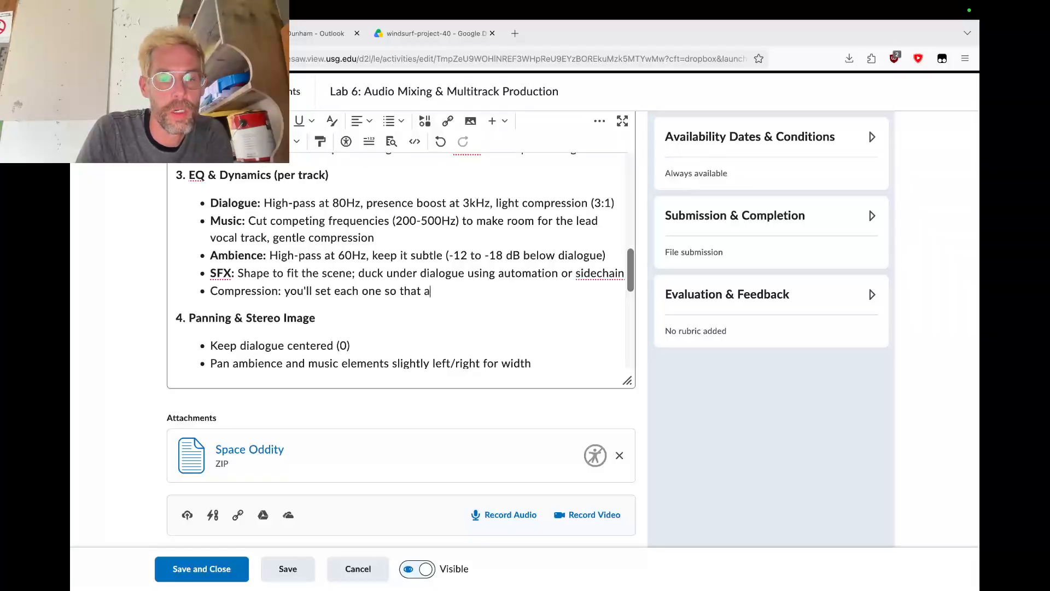
pyautogui.write('udio levels are ')
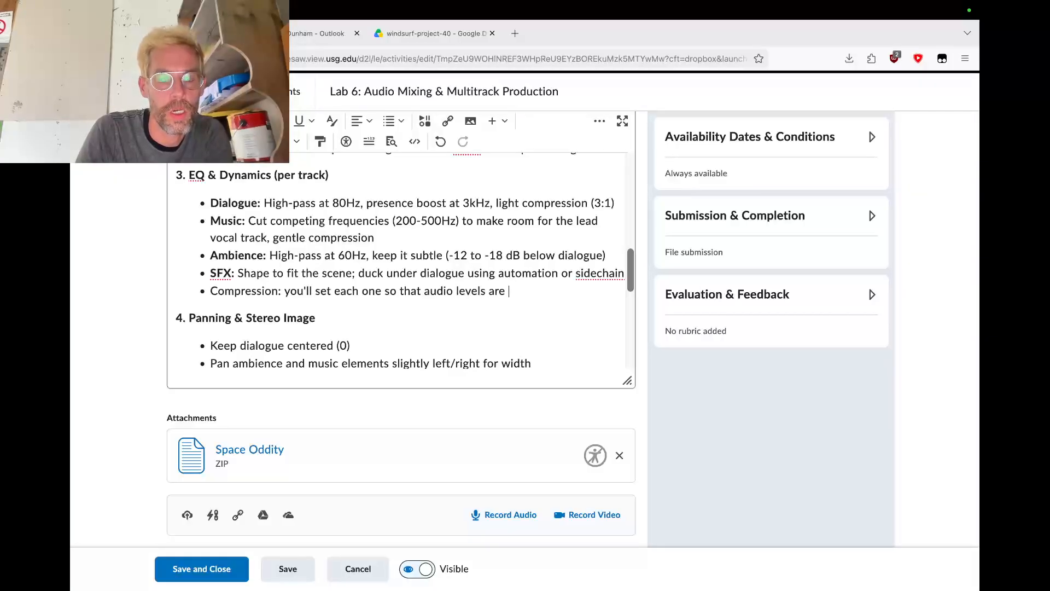
pyautogui.write('consistent')
pyautogui.press('Return')
pyautogui.press('BackSpace')
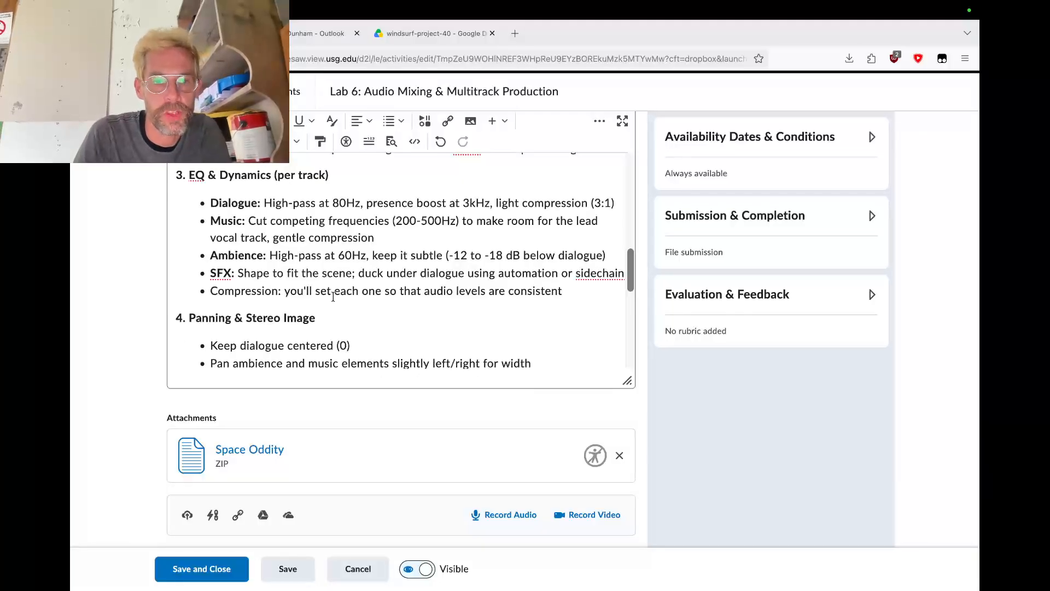
pyautogui.moveTo(280, 292); pyautogui.dragTo(212, 293)
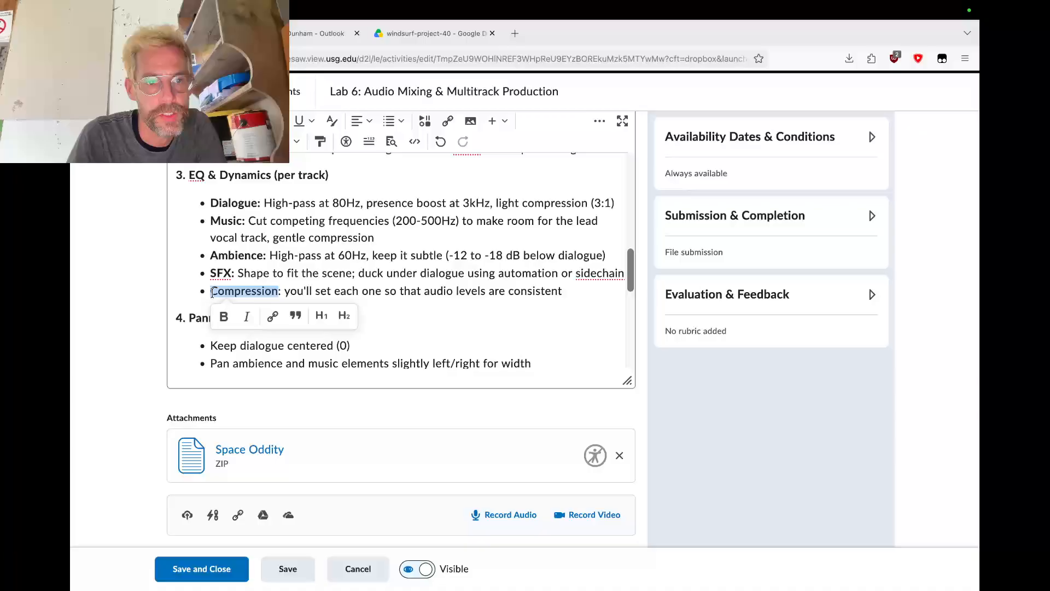
pyautogui.click(297, 239)
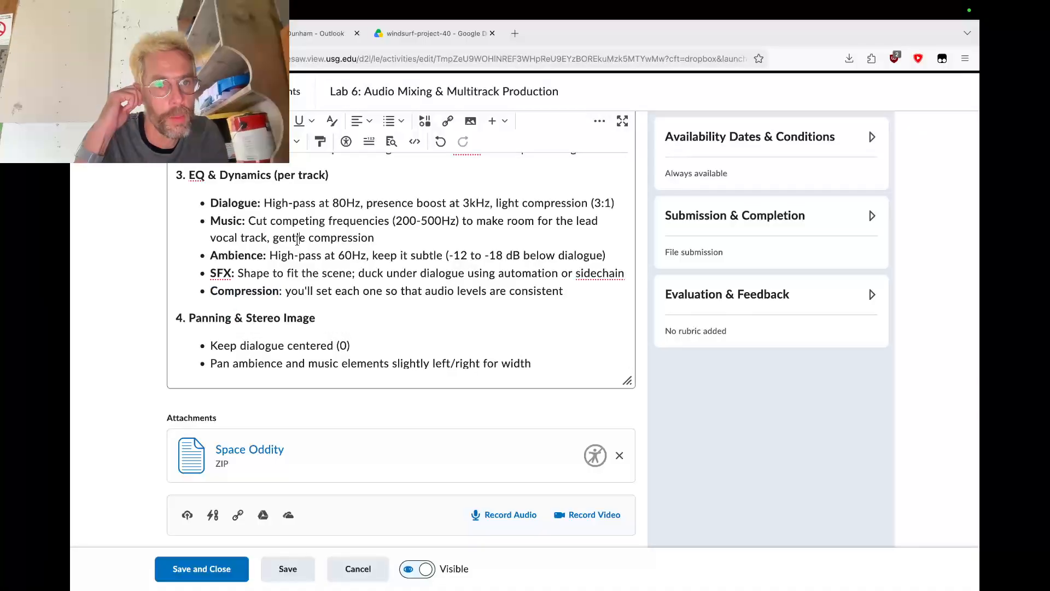
# Switch to DaVinci Resolve, view the beginning of the timeline, and check it against the Lab 6 instructions in the browser.
pyautogui.press('super+Tab')
pyautogui.press('super+Tab')
pyautogui.press('super+Tab')
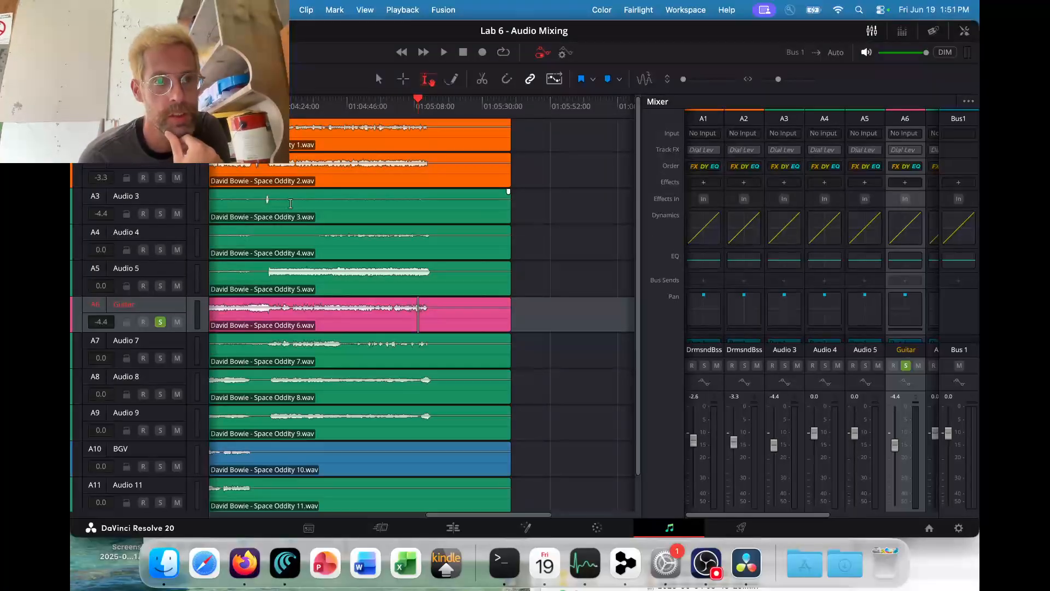
pyautogui.hscroll(-10, 256, 185)
pyautogui.hscroll(-5, 256, 185)
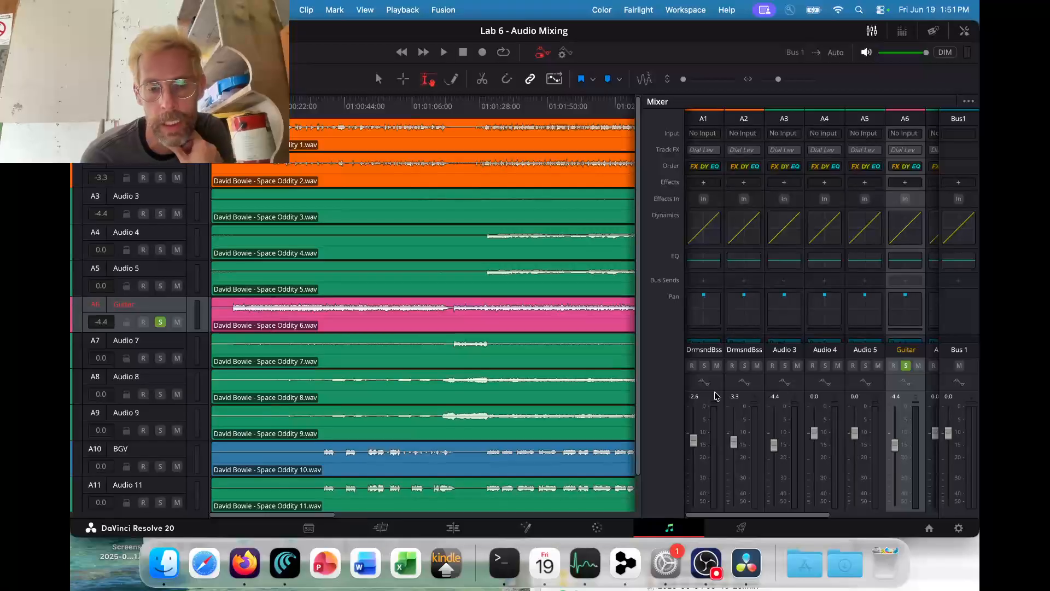
pyautogui.press('super+Tab')
pyautogui.scroll(1, 447, 254)
pyautogui.press('super+Tab')
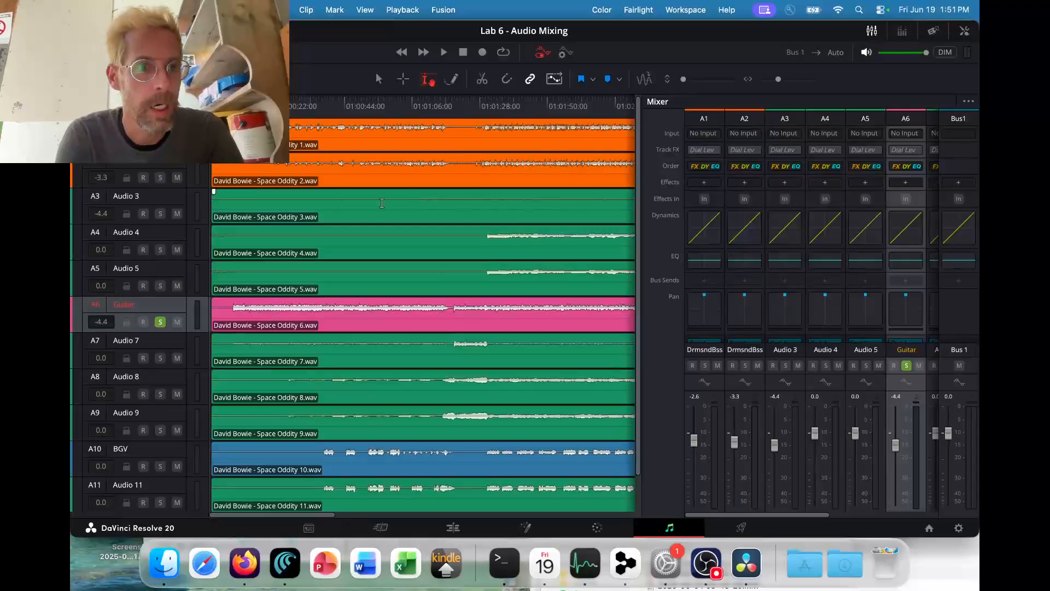
# Solo the first Drums and Bass track alongside Guitar, select an early range on its clip, and play from within that range.
pyautogui.click(160, 141)
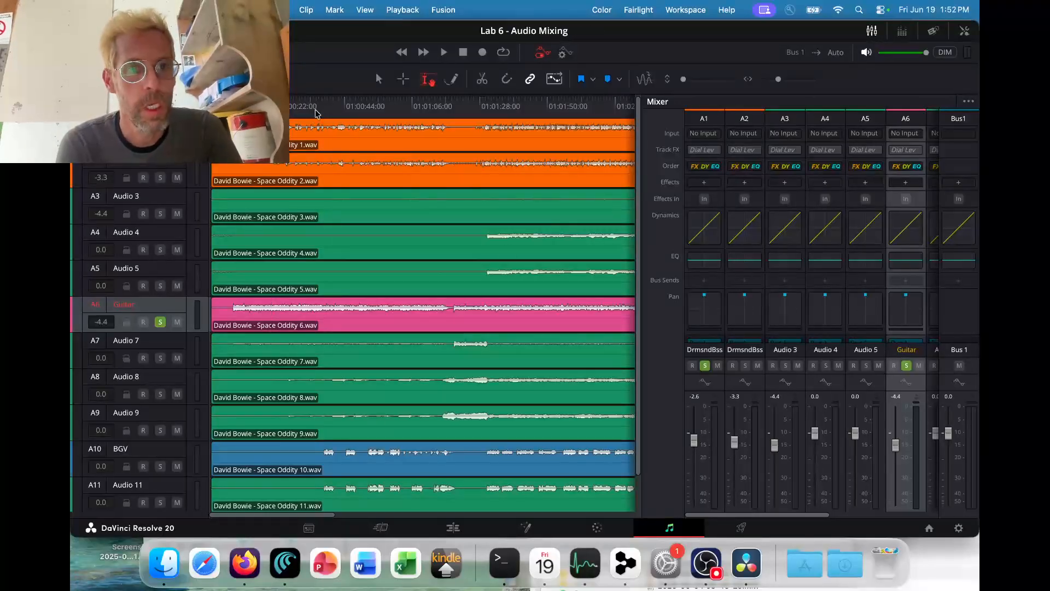
pyautogui.click(285, 108)
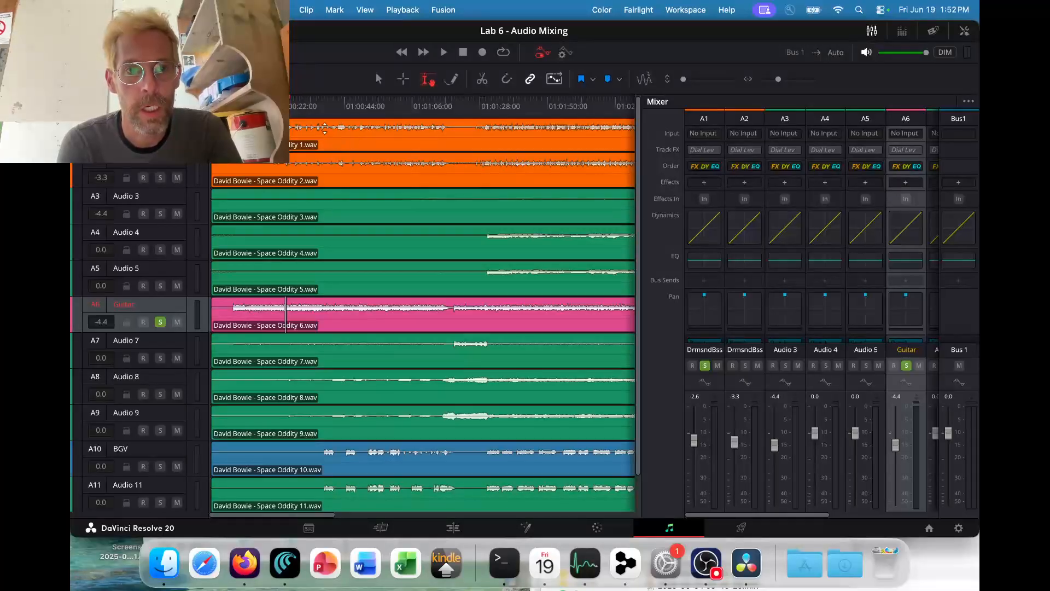
pyautogui.moveTo(324, 131); pyautogui.dragTo(431, 134)
pyautogui.click(330, 107)
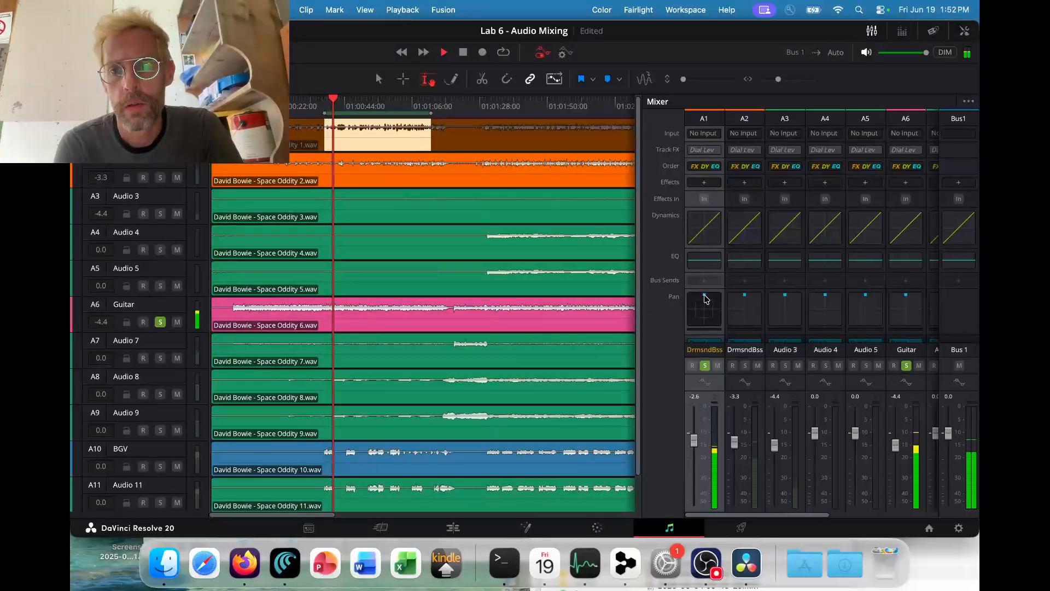
# Audition the first Drums and Bass track panned far right and far left, then unsolo Guitar and pan the track far right again.
pyautogui.moveTo(704, 301); pyautogui.dragTo(723, 294)
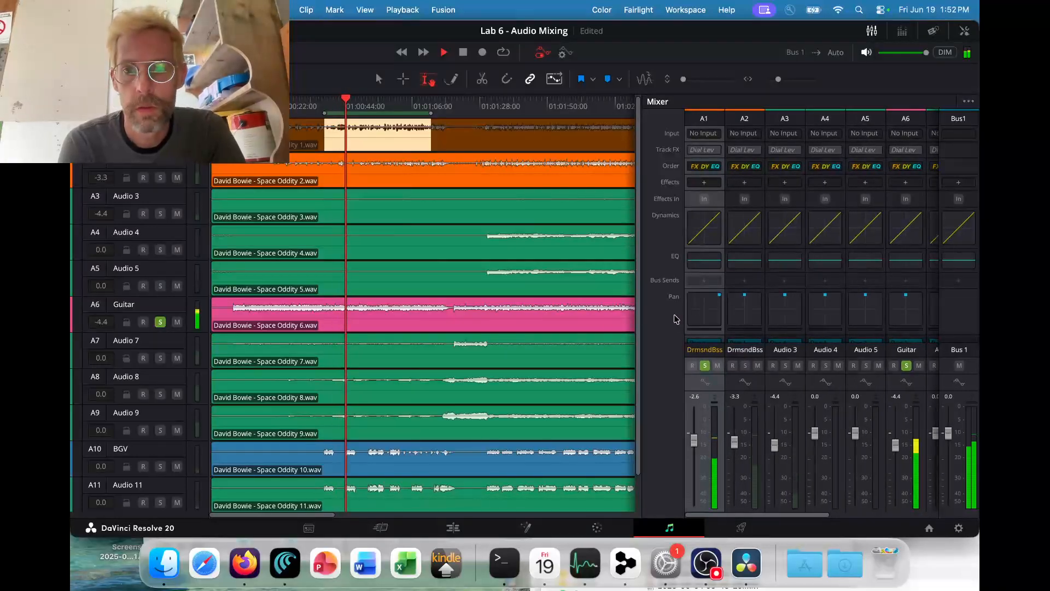
pyautogui.moveTo(699, 298); pyautogui.dragTo(663, 296)
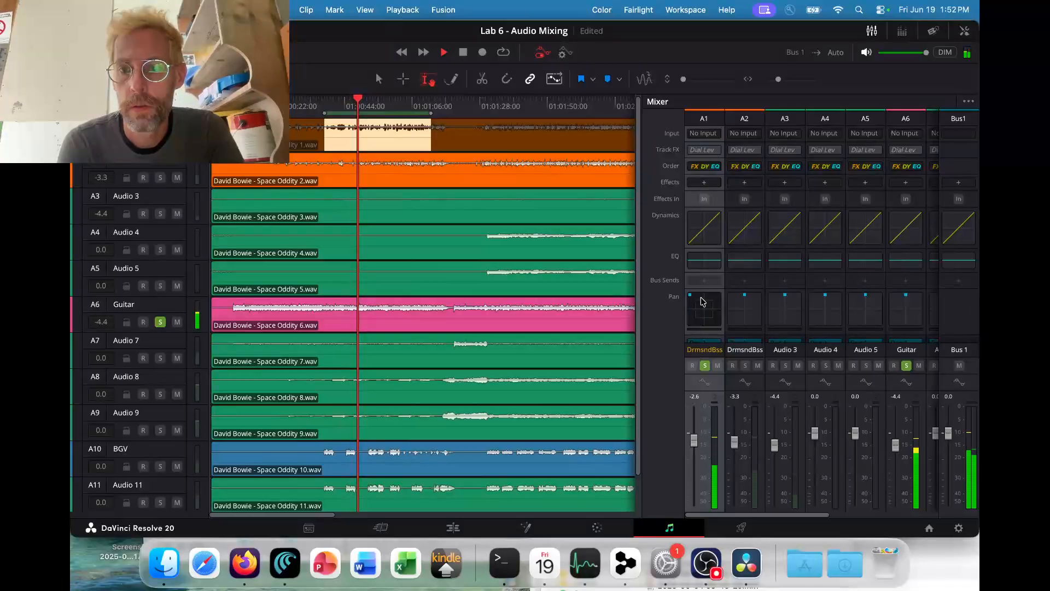
pyautogui.click(906, 366)
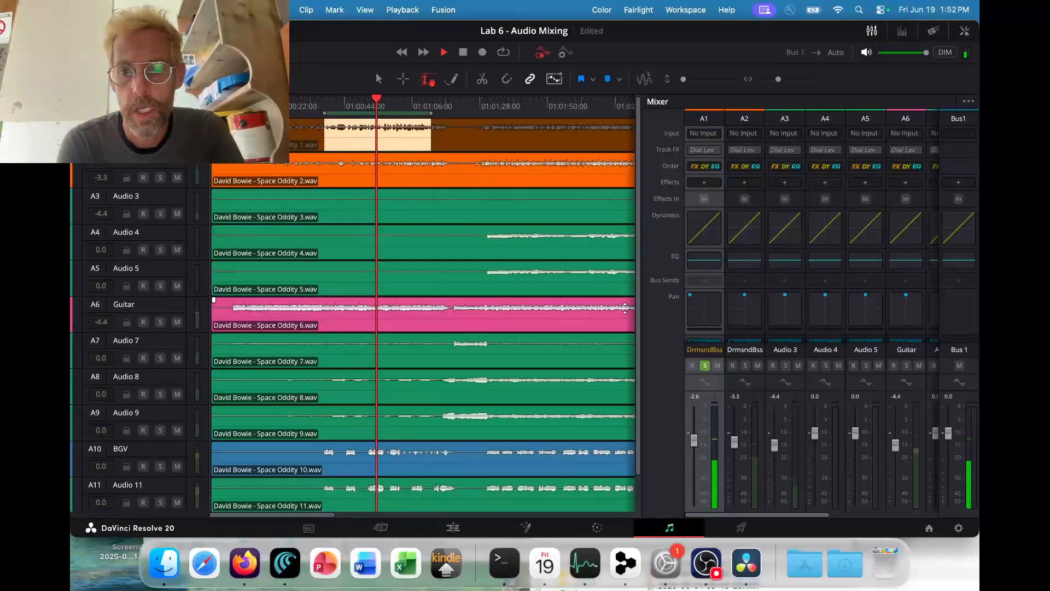
pyautogui.moveTo(690, 295); pyautogui.dragTo(720, 295)
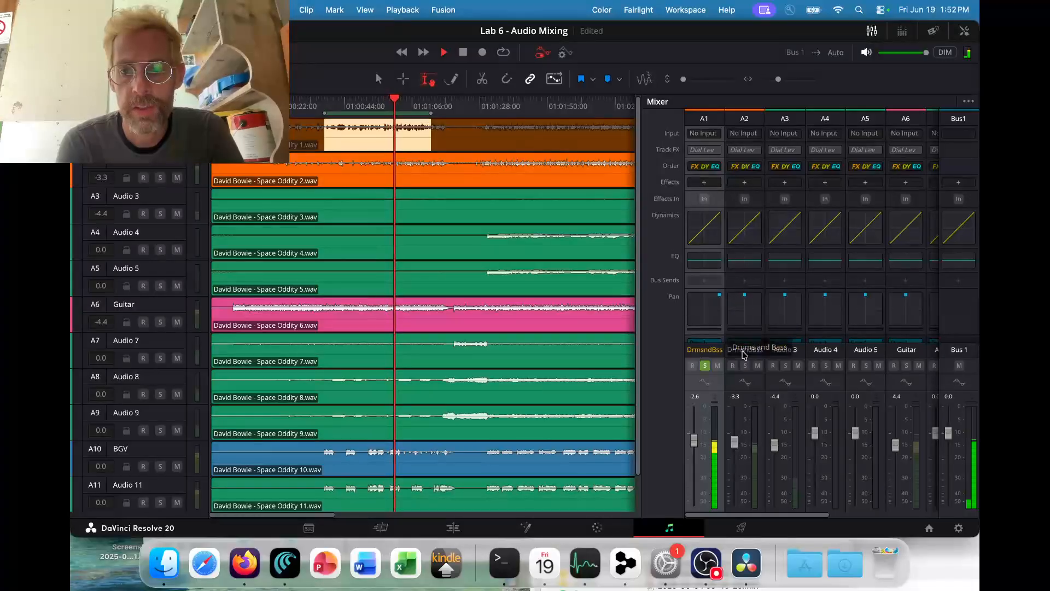
# Switch to OBS Studio and check its audio mixer levels while the soloed Drums and Bass track plays.
pyautogui.press('super+Tab')
pyautogui.press('super+Tab')
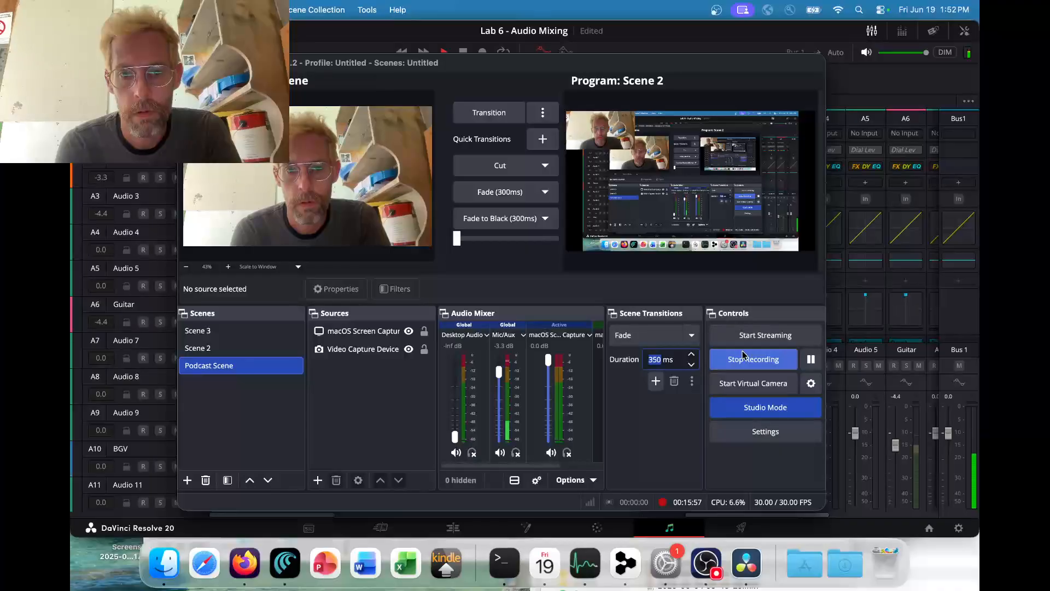
pyautogui.press('super+Tab')
pyautogui.press('space')
pyautogui.press('super+Tab')
pyautogui.press('super+Tab')
pyautogui.press('super+Tab')
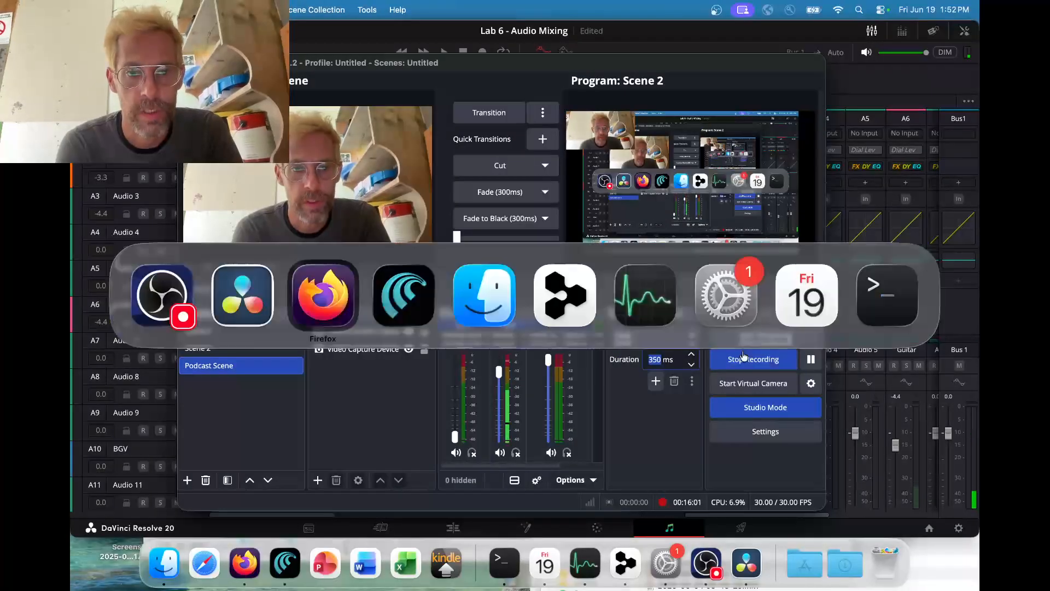
pyautogui.press('super+Tab')
pyautogui.press('super+Tab')
pyautogui.press('super+Tab')
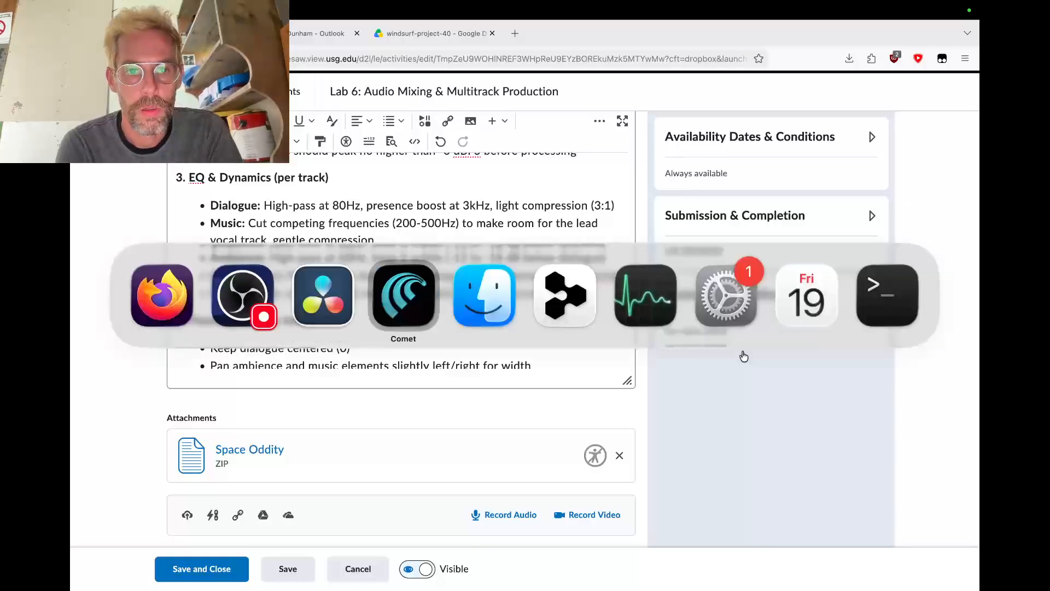
pyautogui.press('shift+super+Tab')
pyautogui.press('shift+super+Tab')
pyautogui.press('shift+super+Tab')
pyautogui.press('super+Tab')
pyautogui.press('super+Tab')
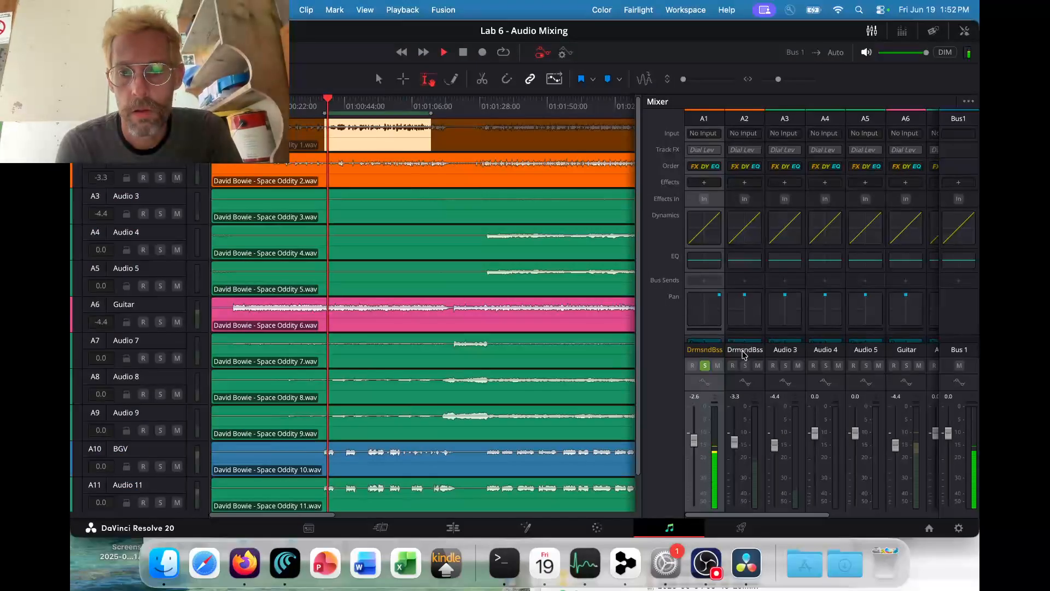
pyautogui.press('super+Tab')
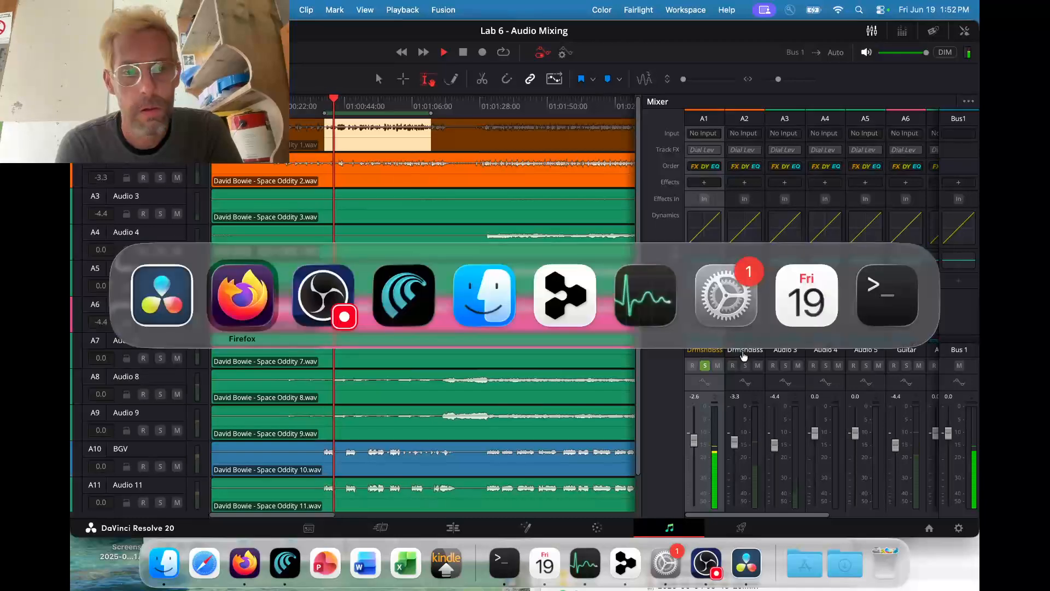
pyautogui.press('super+Tab')
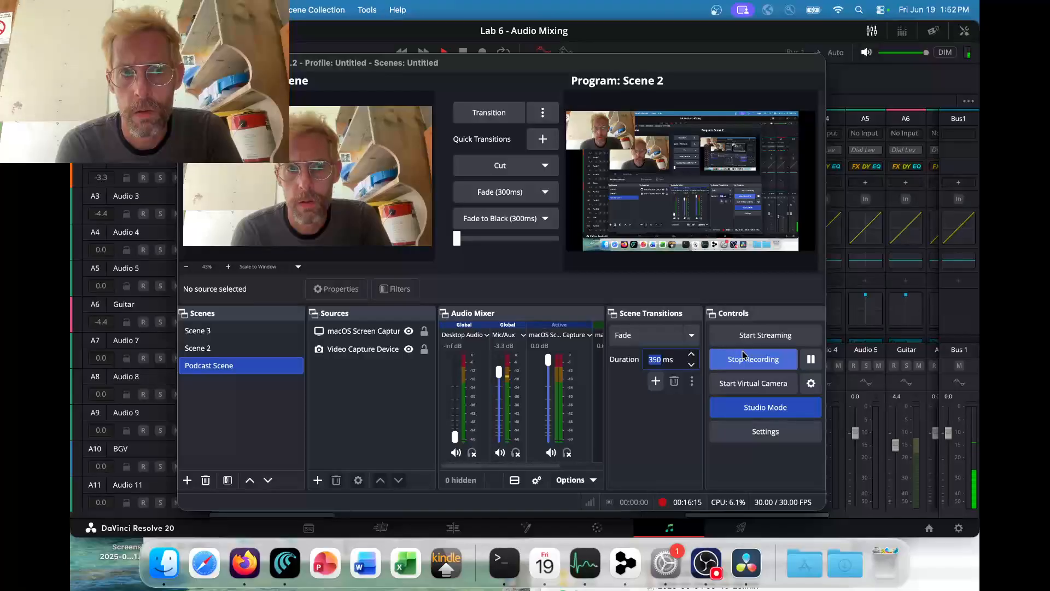
pyautogui.press('super+Tab')
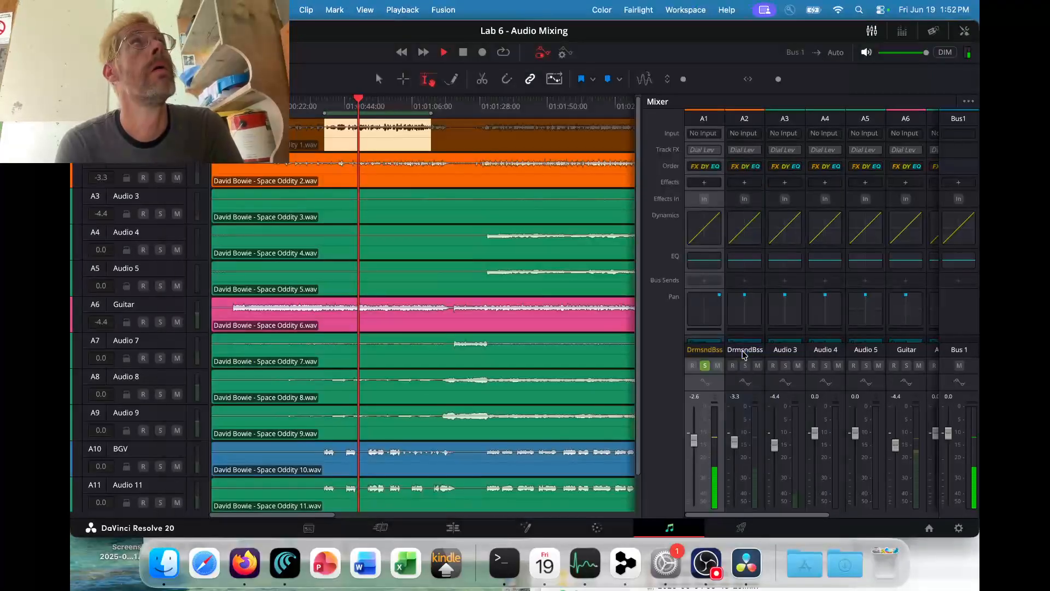
# Stop playback, recheck OBS Studio, and return to DaVinci Resolve to replay the soloed first Drums and Bass track panned far left.
pyautogui.press('space')
pyautogui.press('super+Tab')
pyautogui.press('super+Tab')
pyautogui.press('super+shift+Tab')
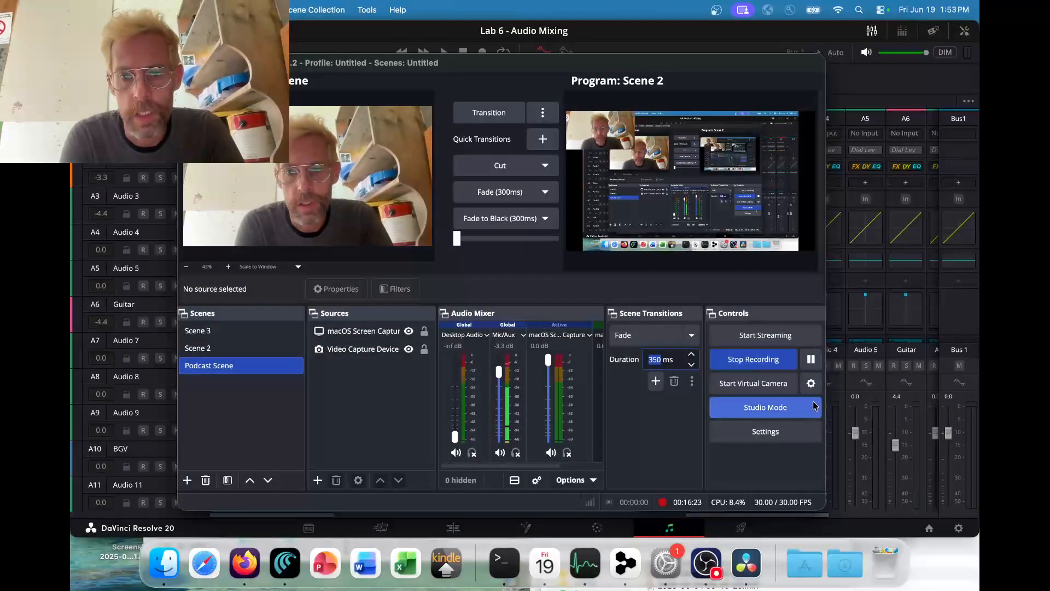
pyautogui.click(813, 362)
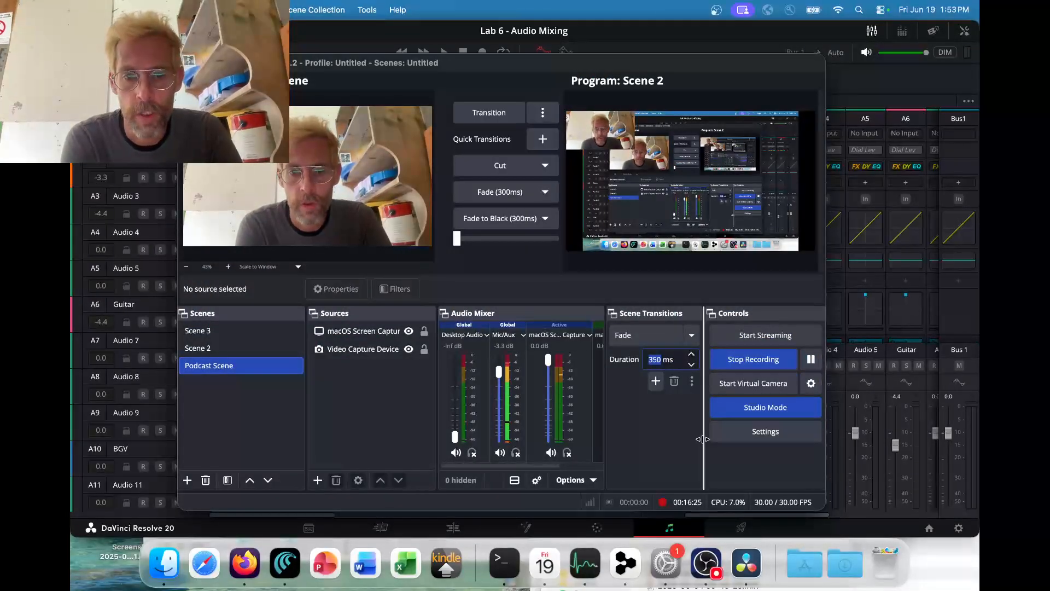
pyautogui.press('super+Tab')
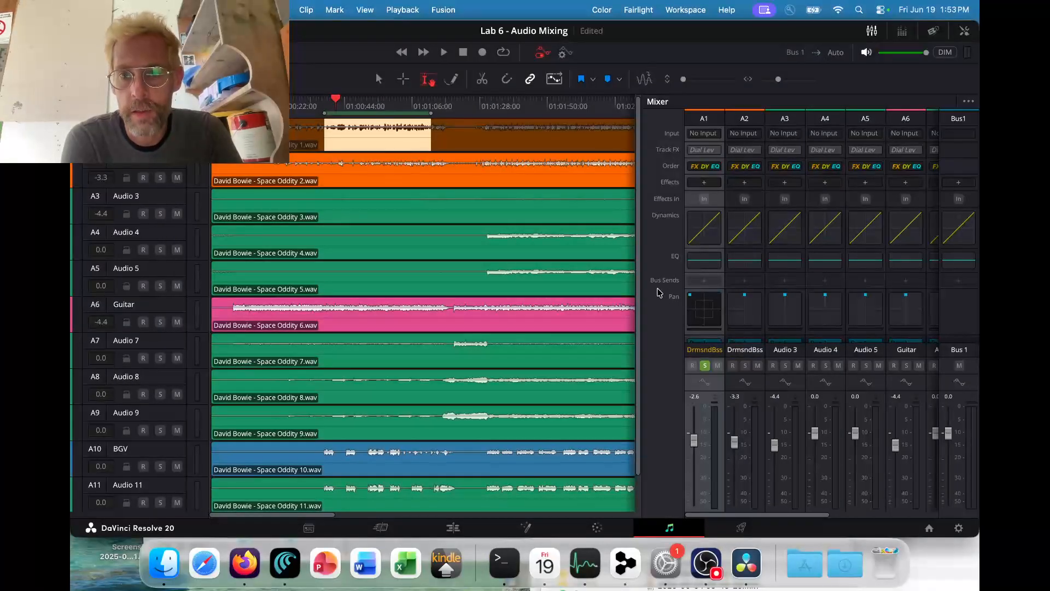
pyautogui.press('space')
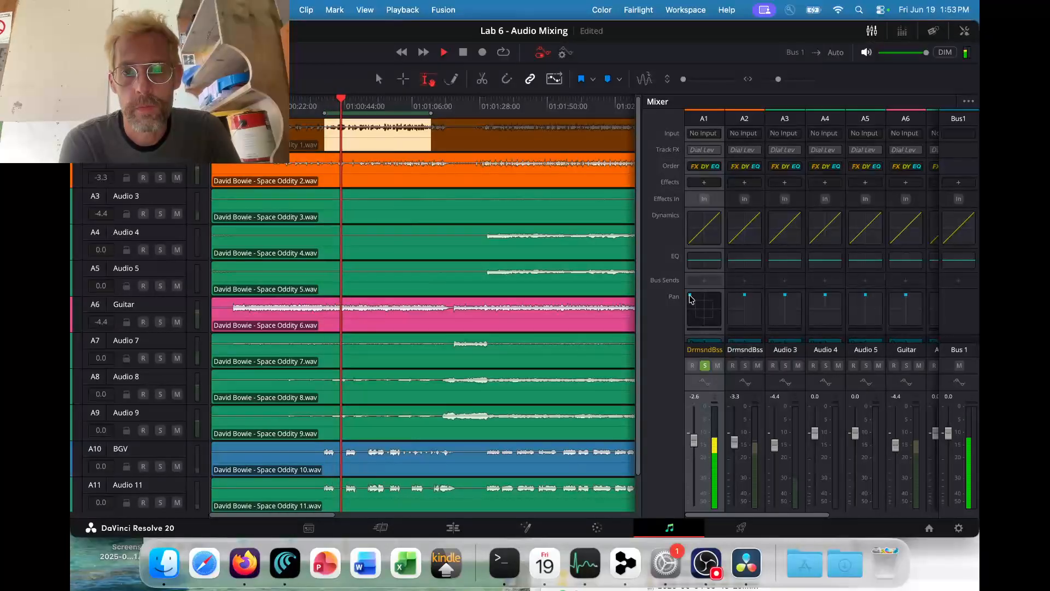
# Audition the soloed first Drums and Bass track panned to center and then far right, and stop playback.
pyautogui.moveTo(691, 295); pyautogui.dragTo(704, 295)
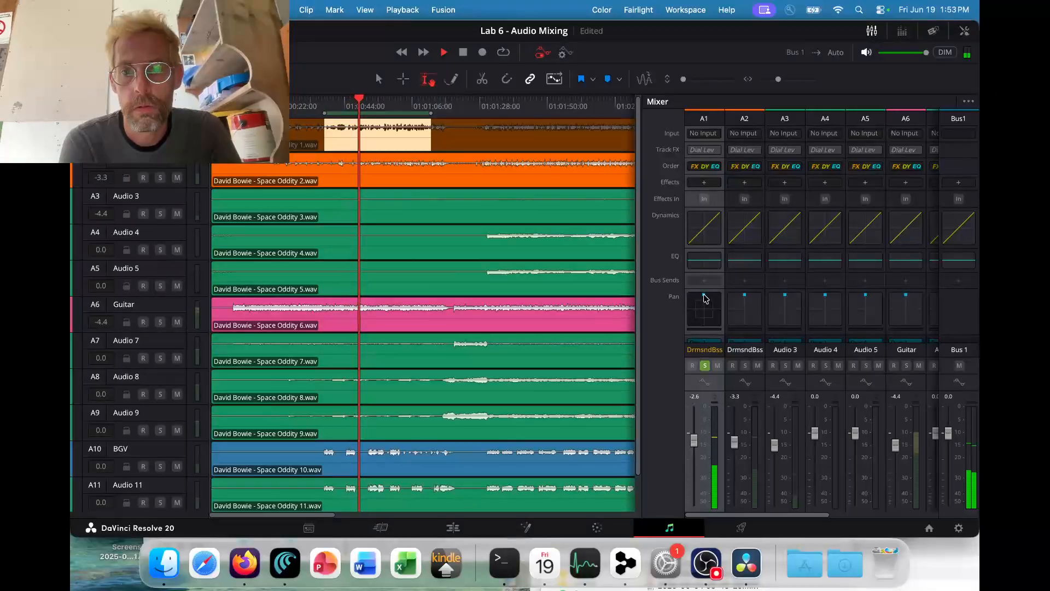
pyautogui.moveTo(704, 295); pyautogui.dragTo(725, 296)
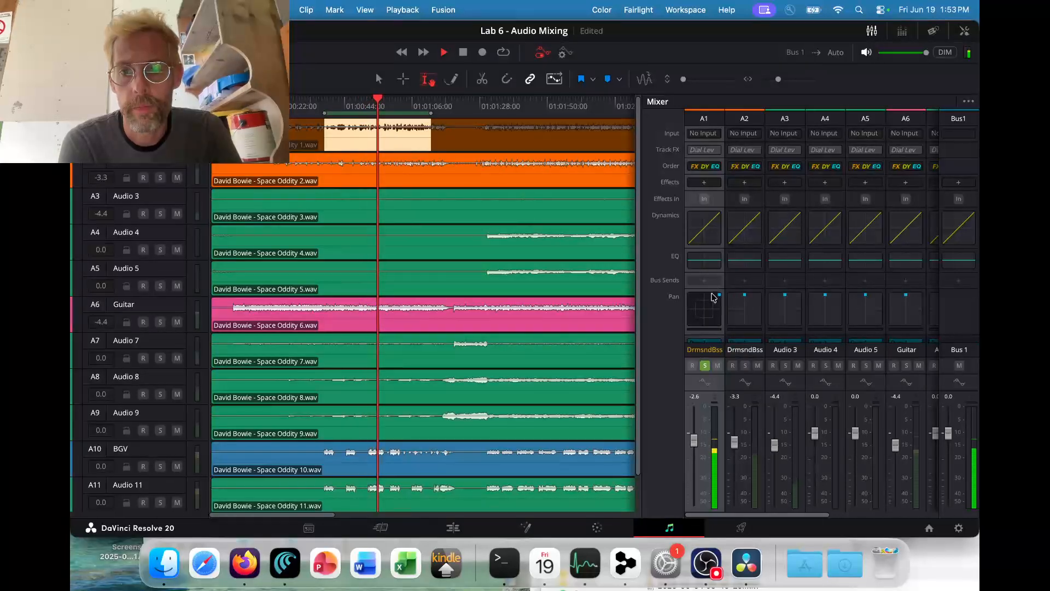
pyautogui.press('space')
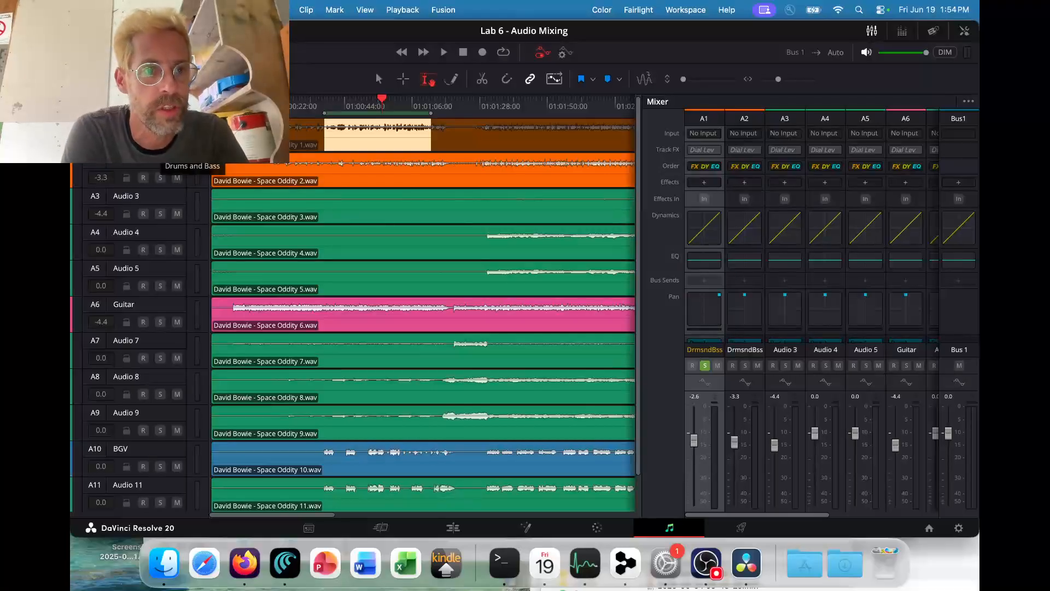
# Solo the second Drums and Bass track too and replay the passage, toggling the two tracks' solos to compare them.
pyautogui.click(160, 177)
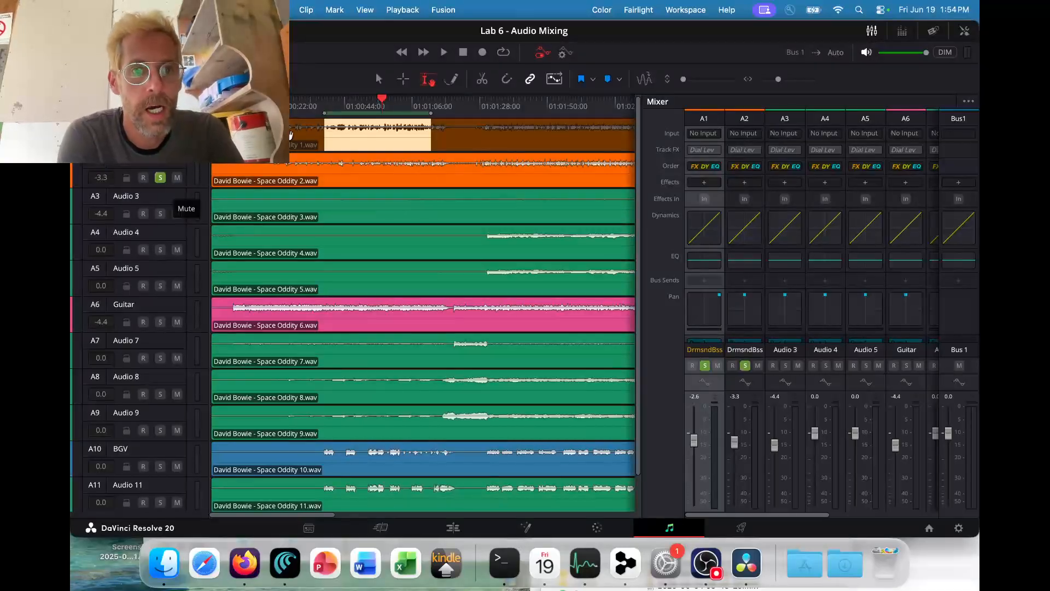
pyautogui.click(330, 108)
pyautogui.press('space')
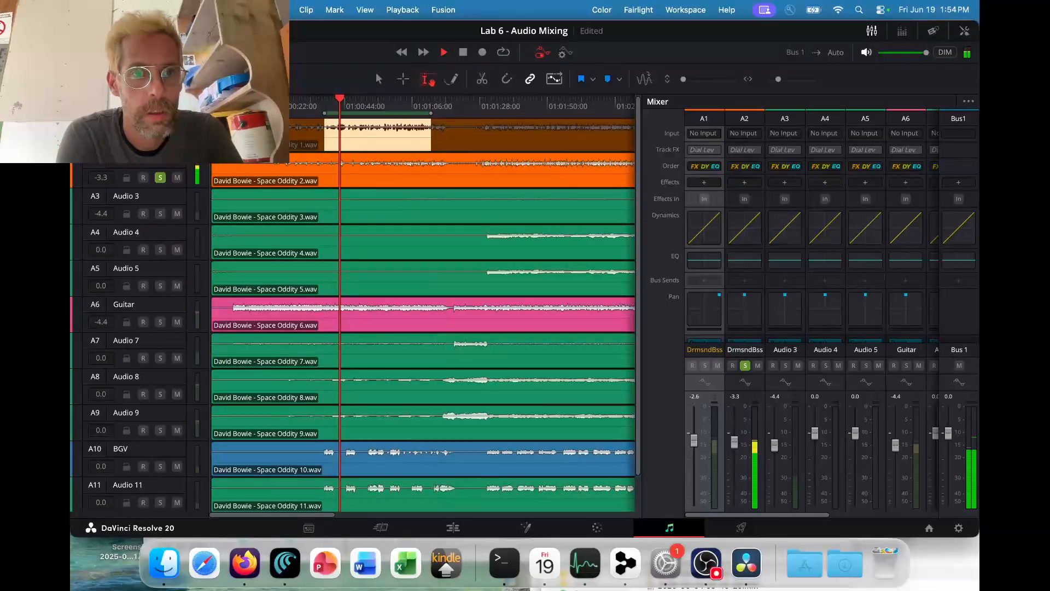
pyautogui.click(160, 178)
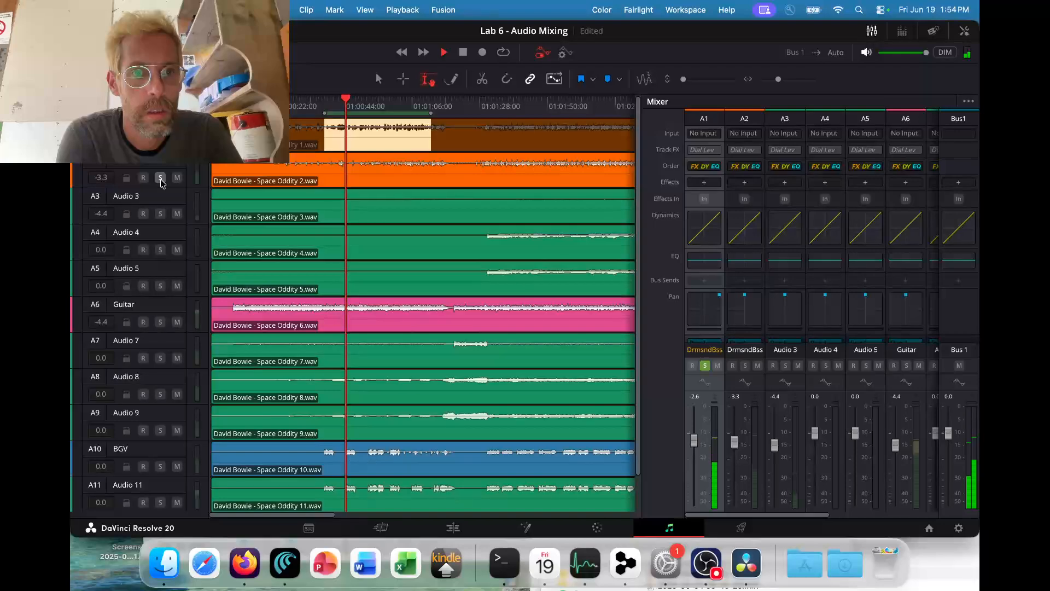
pyautogui.click(160, 177)
pyautogui.press('space')
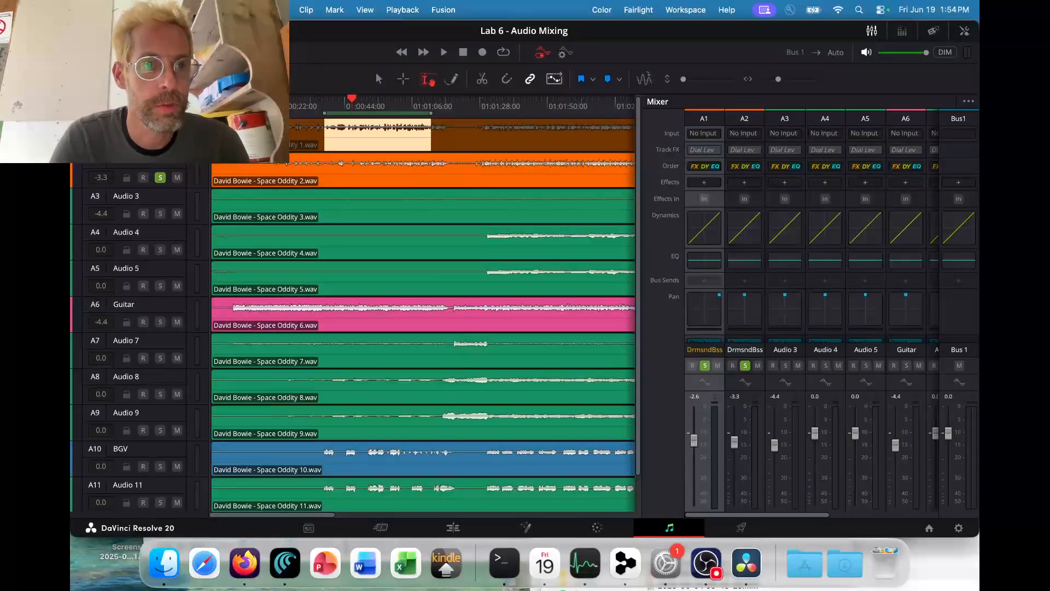
# Rename the two Drums and Bass tracks Drums and Bass L and Drums and Bass R, and pan them far left and far right.
pyautogui.doubleClick(174, 160)
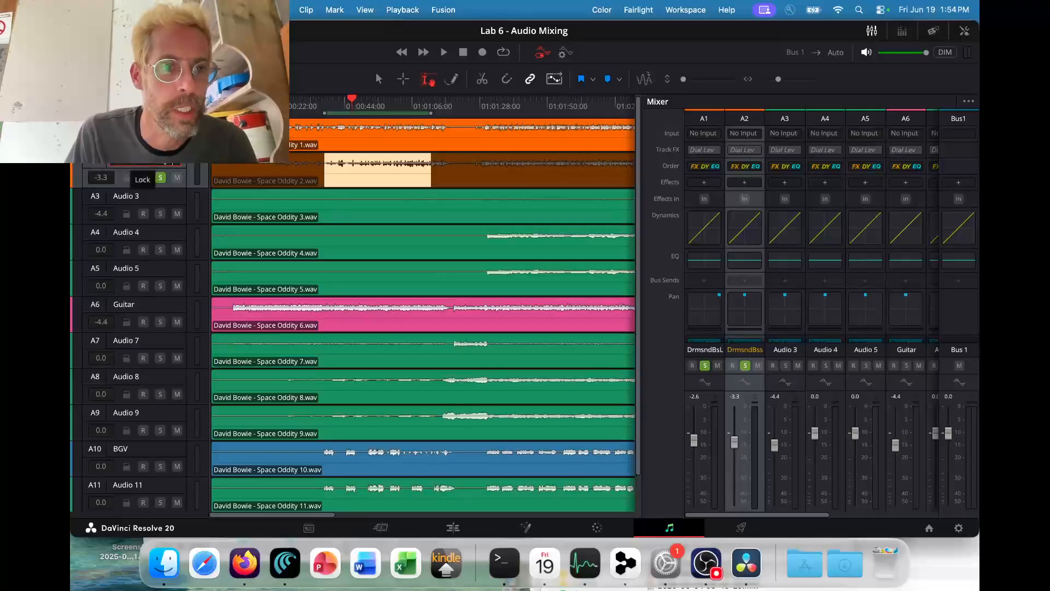
pyautogui.write('R')
pyautogui.press('Return')
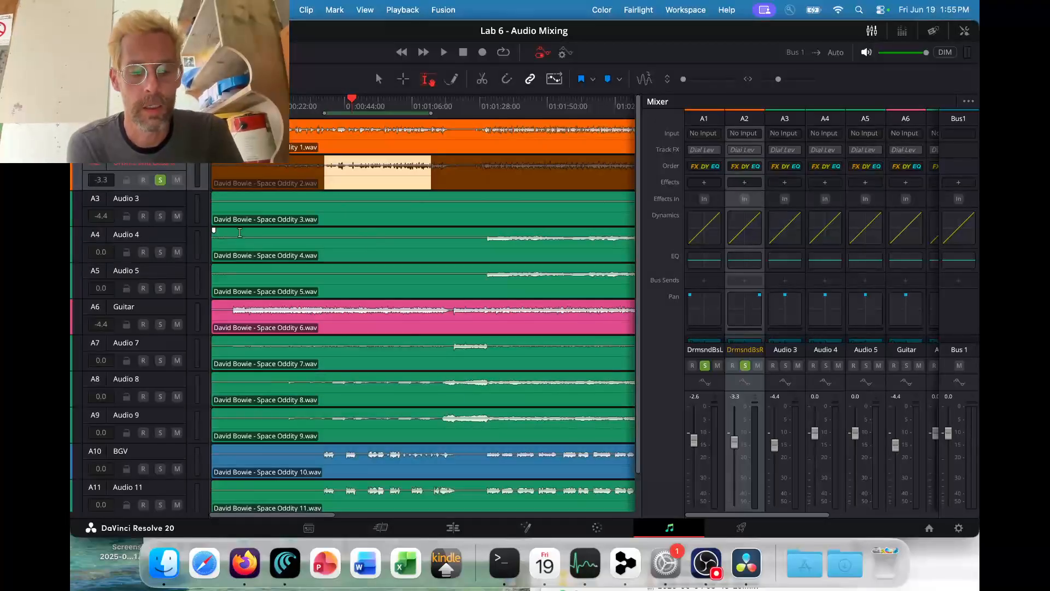
# Check the EQ & Dynamics section of the Lab 6 instructions in Firefox, then pause the recording in OBS Studio.
pyautogui.press('super+Tab')
pyautogui.press('super+Tab')
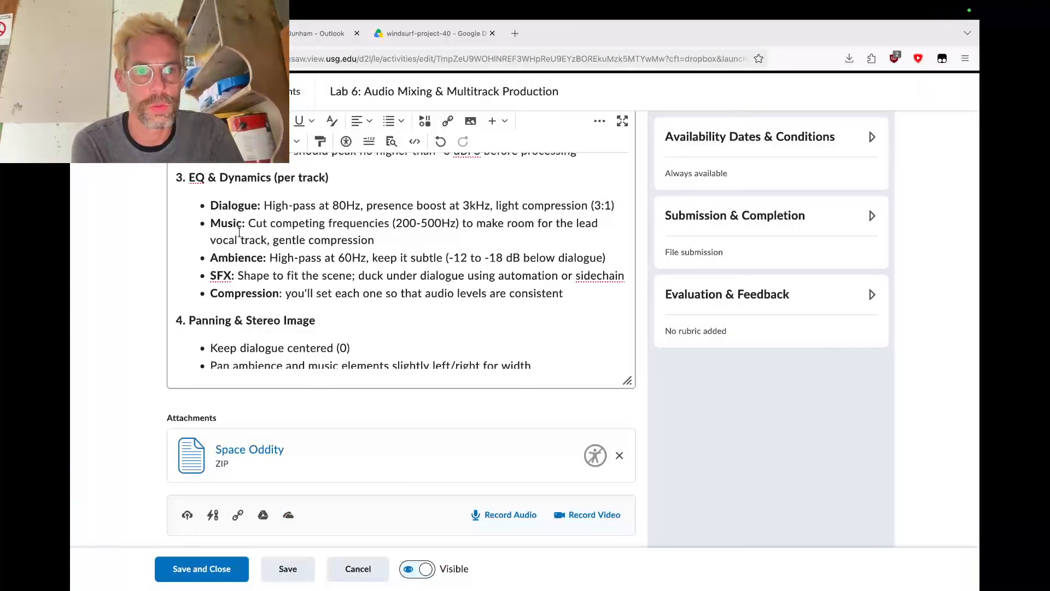
pyautogui.press('super+Tab')
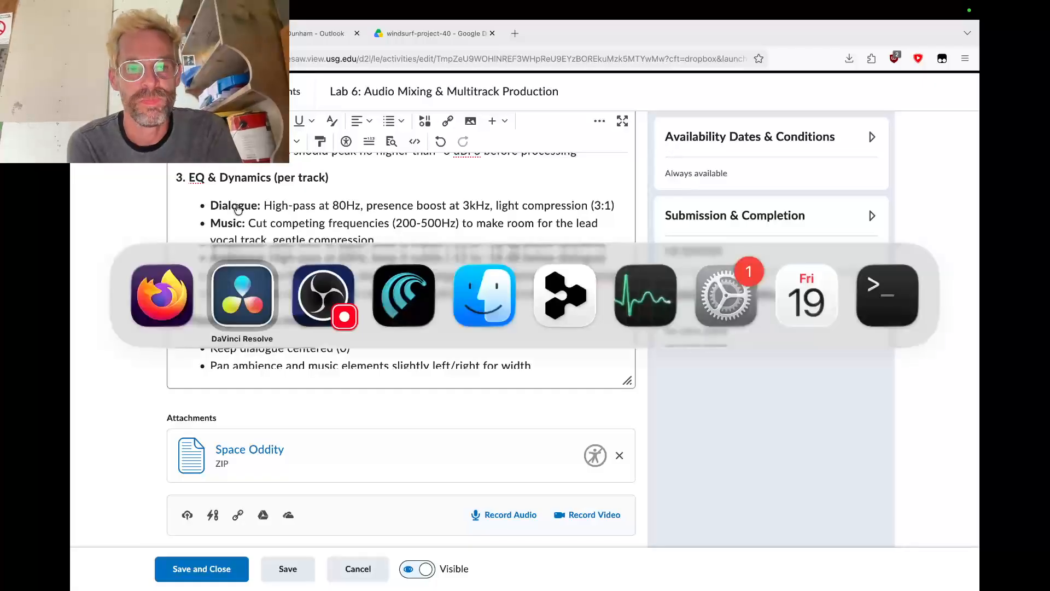
pyautogui.press('super+Tab')
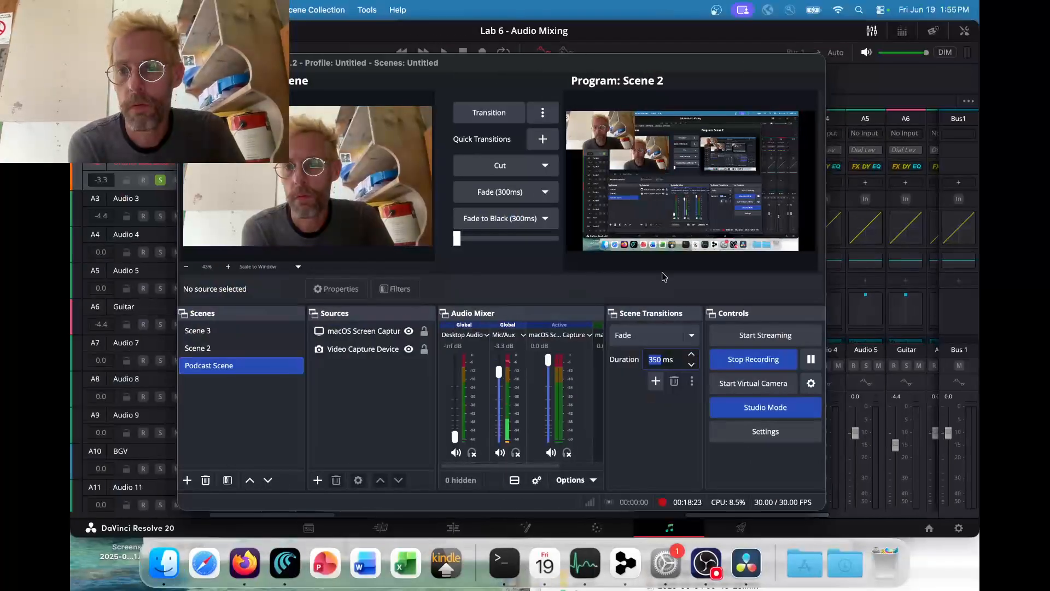
pyautogui.click(812, 362)
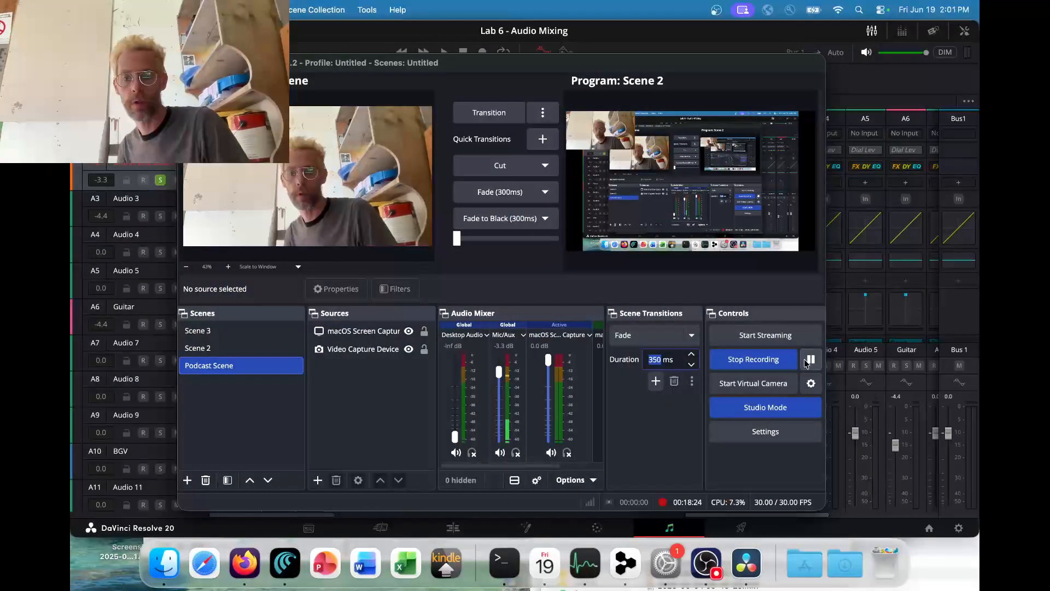
# Return to DaVinci Resolve, unsolo Drums and Bass R, and select the Drums and Bass L track.
pyautogui.press('super+Tab')
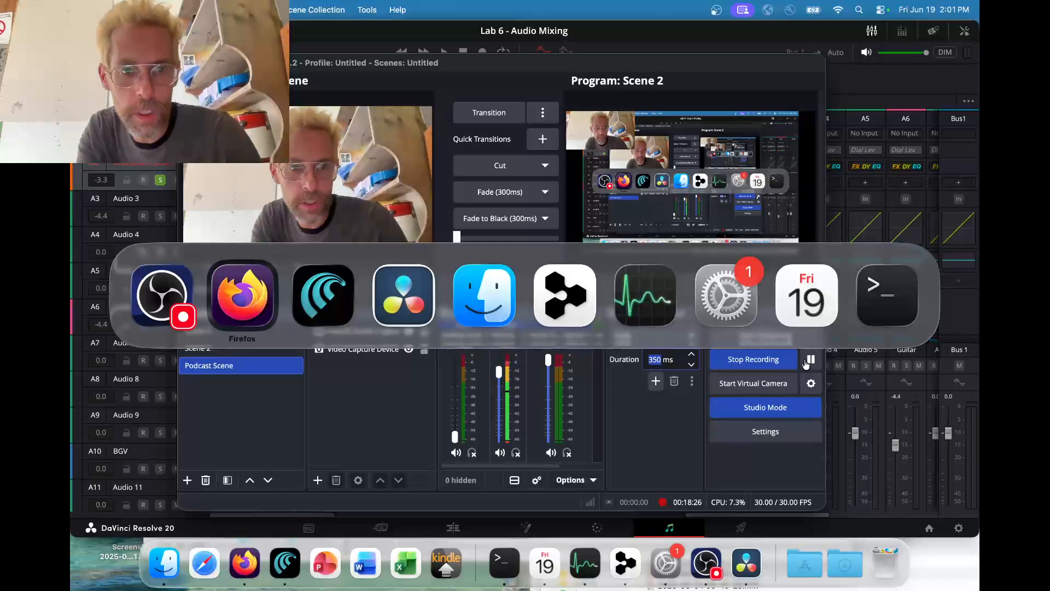
pyautogui.press('super+Tab')
pyautogui.press('super+Tab')
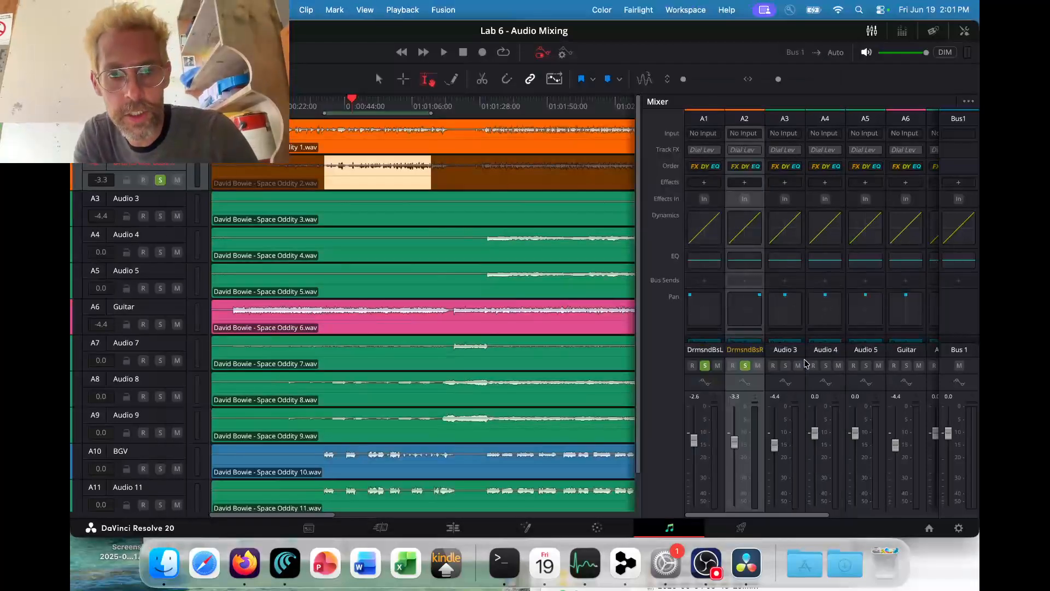
pyautogui.click(330, 107)
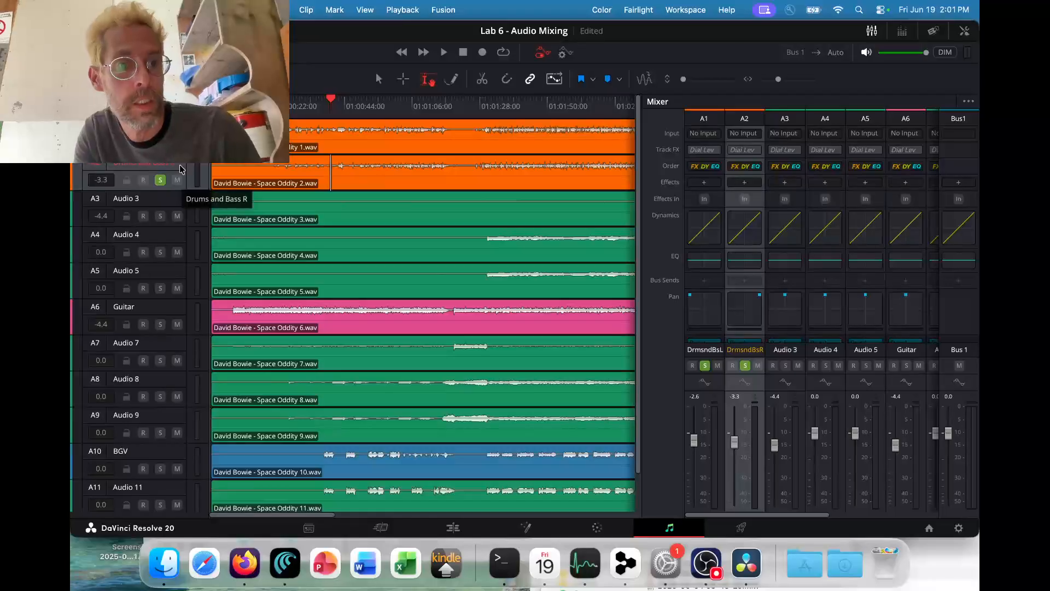
pyautogui.click(159, 180)
pyautogui.click(155, 133)
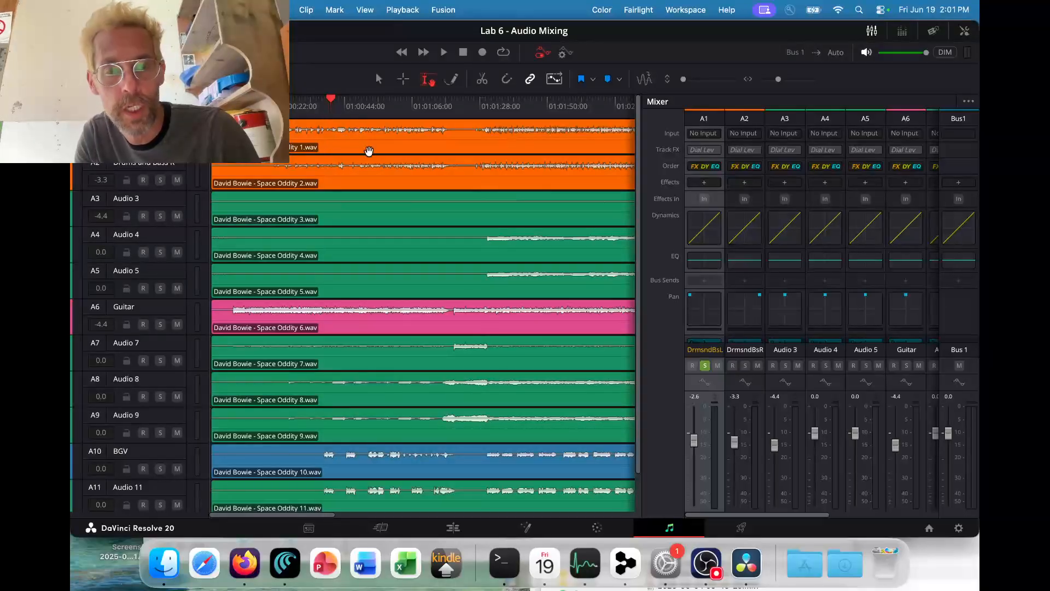
# Select a range from about 01:00:44 to 01:01:10 on the Drums and Bass L clip and play it in a loop.
pyautogui.click(425, 81)
pyautogui.moveTo(365, 129); pyautogui.dragTo(445, 125)
pyautogui.click(503, 53)
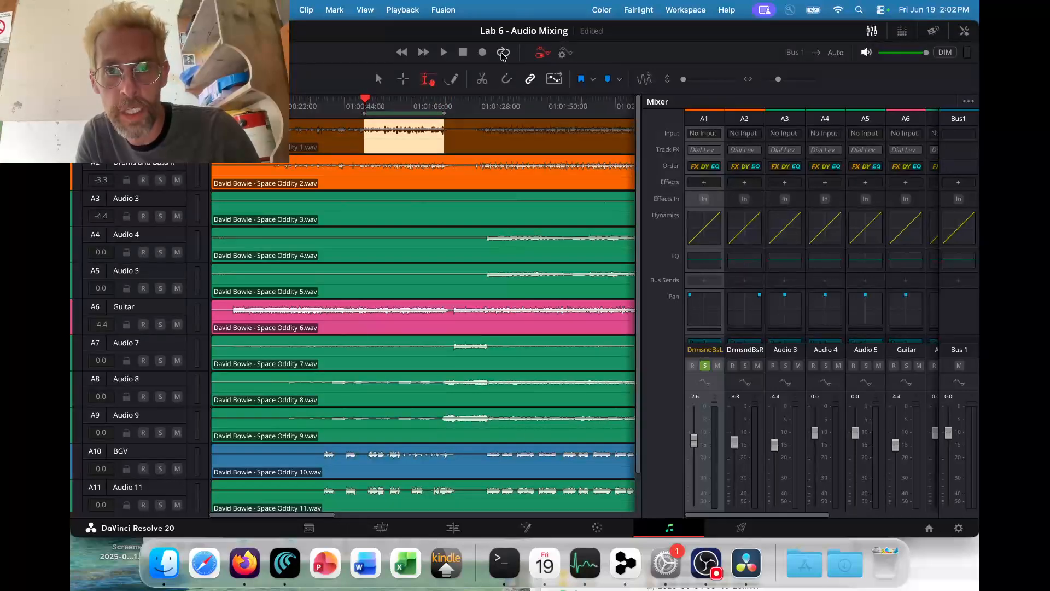
pyautogui.press('space')
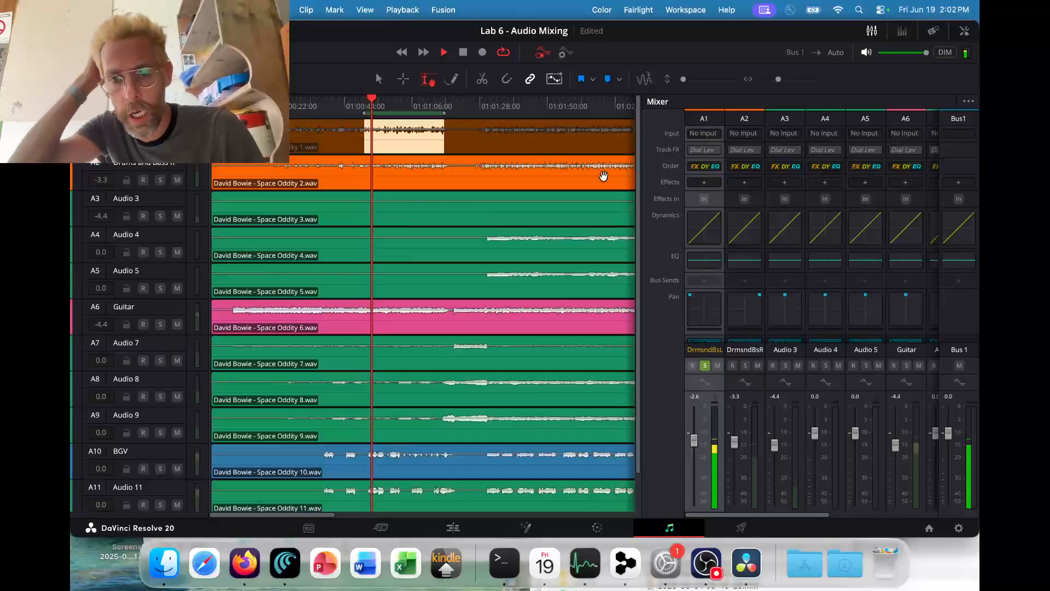
# Switch to Firefox and delete the Ambience and SFX bullets from the EQ & Dynamics section of the Lab 6 instructions.
pyautogui.press('super+Tab')
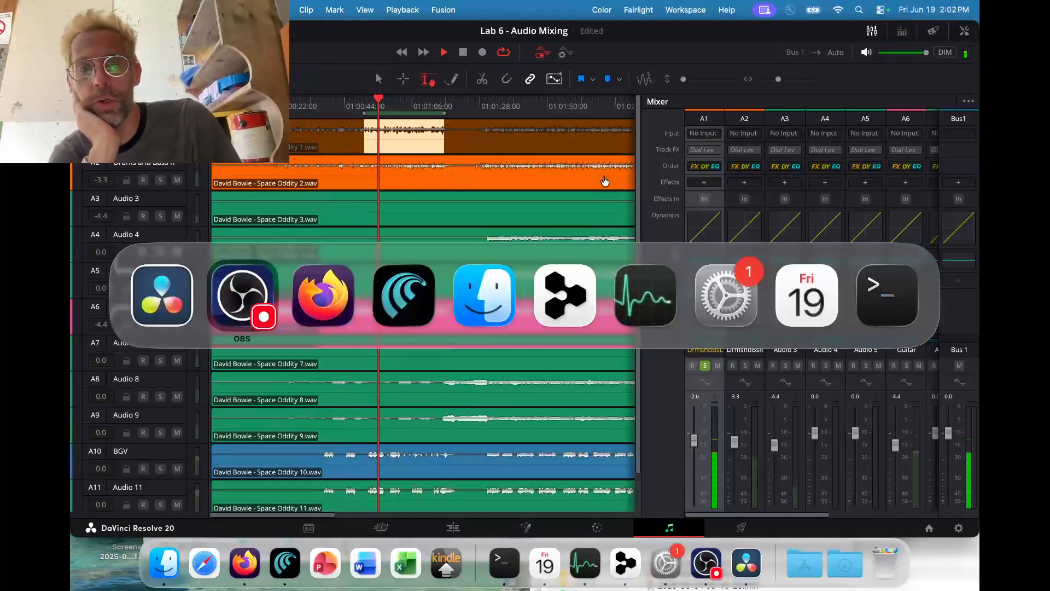
pyautogui.press('super+Tab')
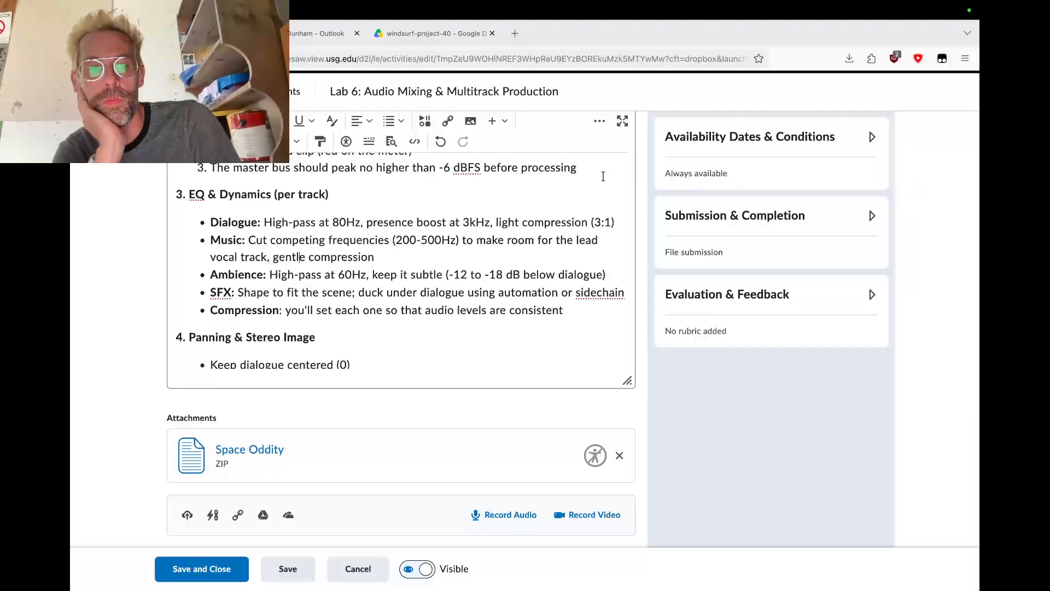
pyautogui.moveTo(628, 291); pyautogui.dragTo(184, 275)
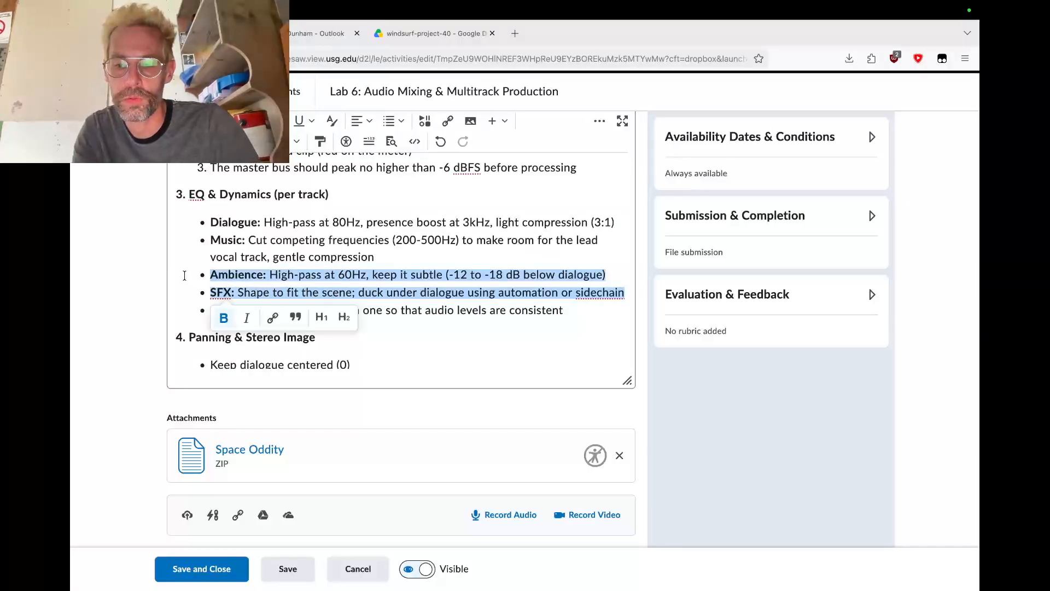
pyautogui.press('BackSpace')
pyautogui.press('BackSpace')
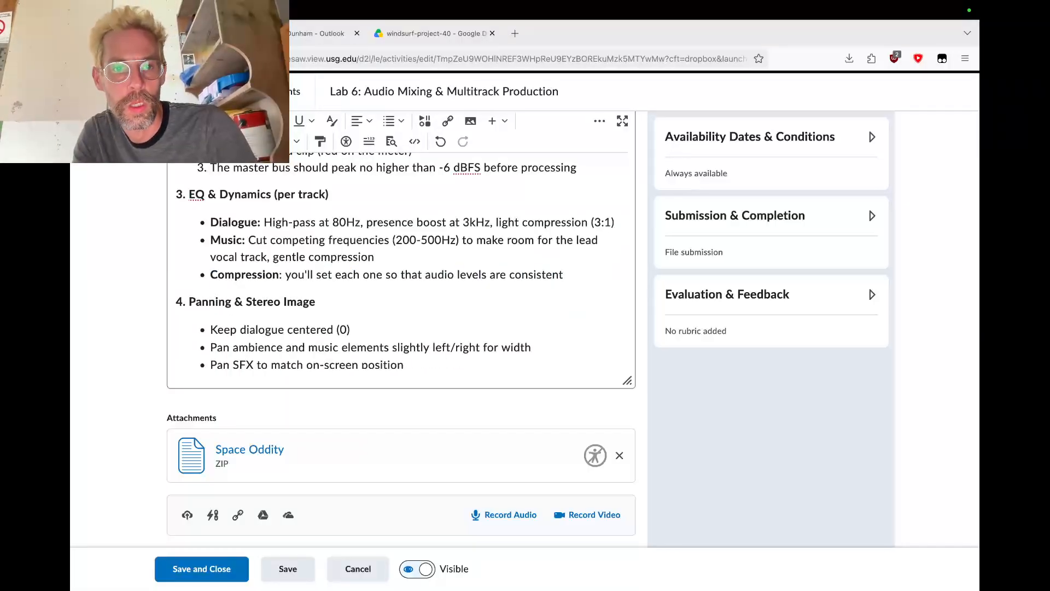
# Return to DaVinci Resolve, stop the loop, and turn off Bands 2 to 5 in the Drums and Bass L equalizer.
pyautogui.hotkey('ctrl', 'Left')
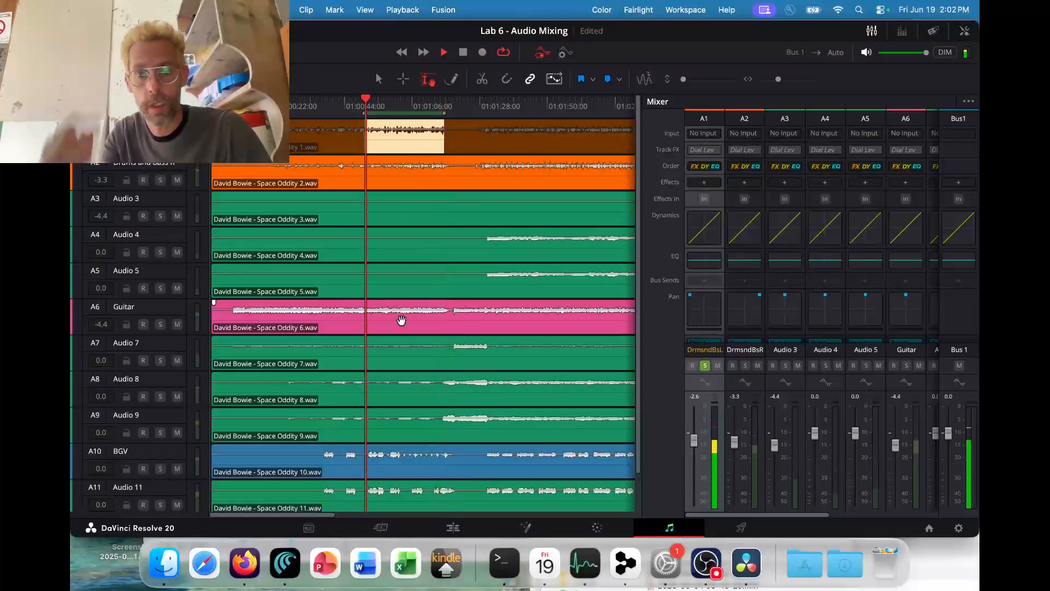
pyautogui.press('space')
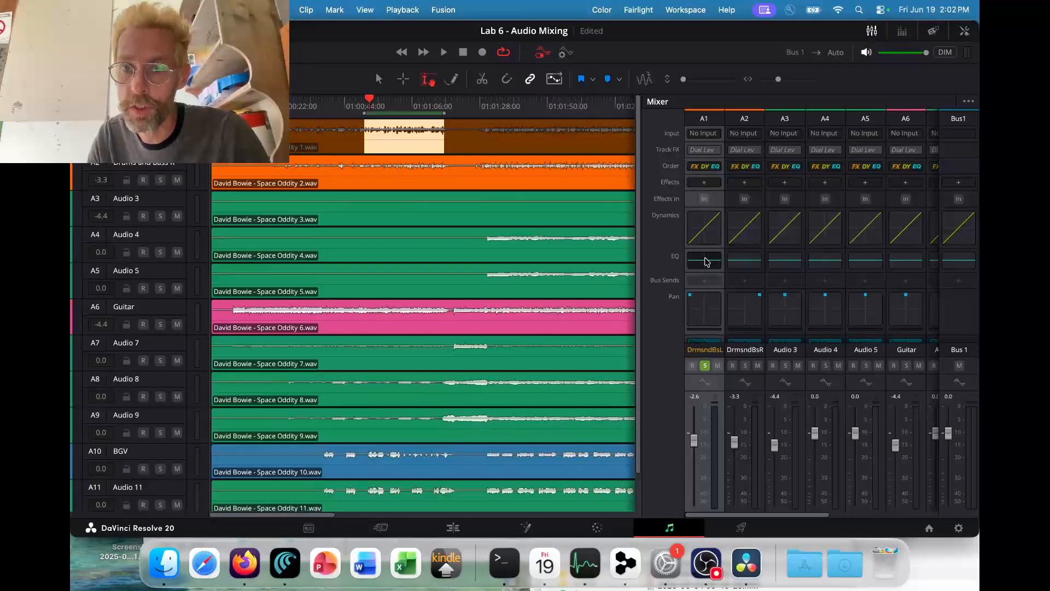
pyautogui.click(705, 261)
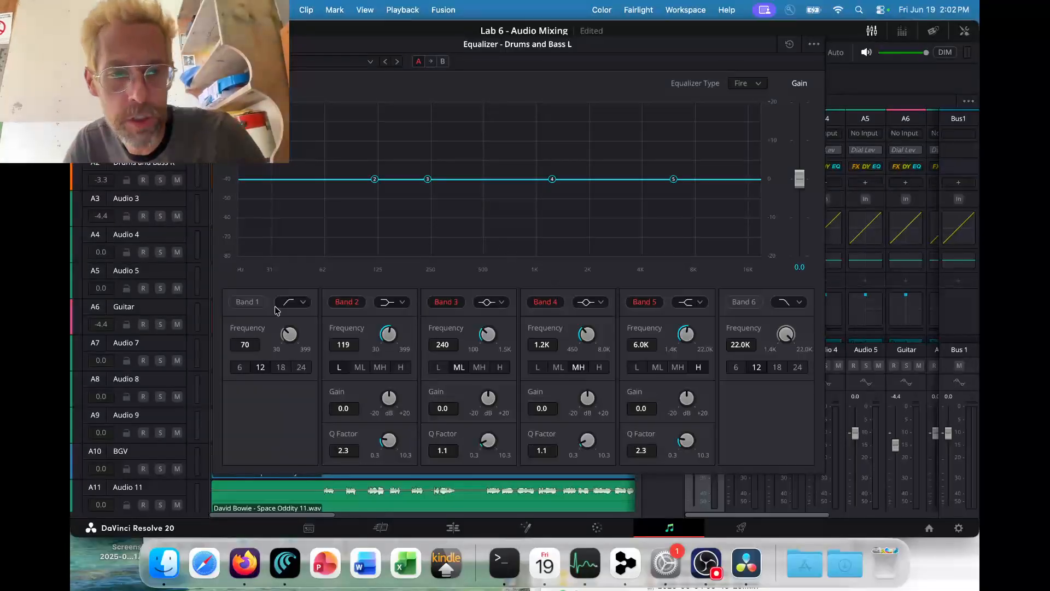
pyautogui.click(343, 304)
pyautogui.click(446, 304)
pyautogui.click(550, 305)
pyautogui.click(648, 305)
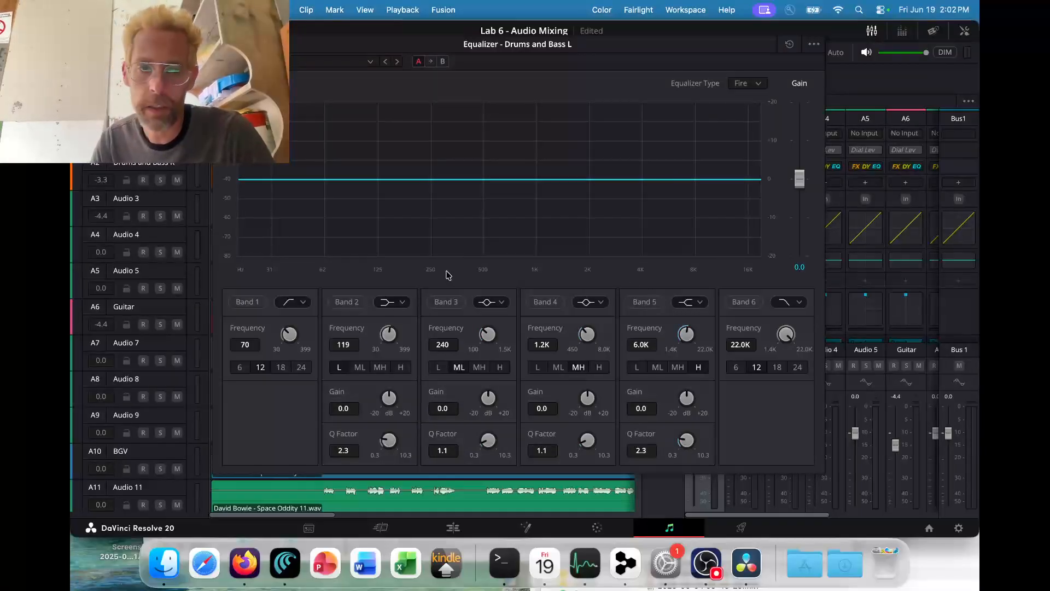
# Enable Band 1 of the Drums and Bass L equalizer with the high-pass filter shape.
pyautogui.click(291, 303)
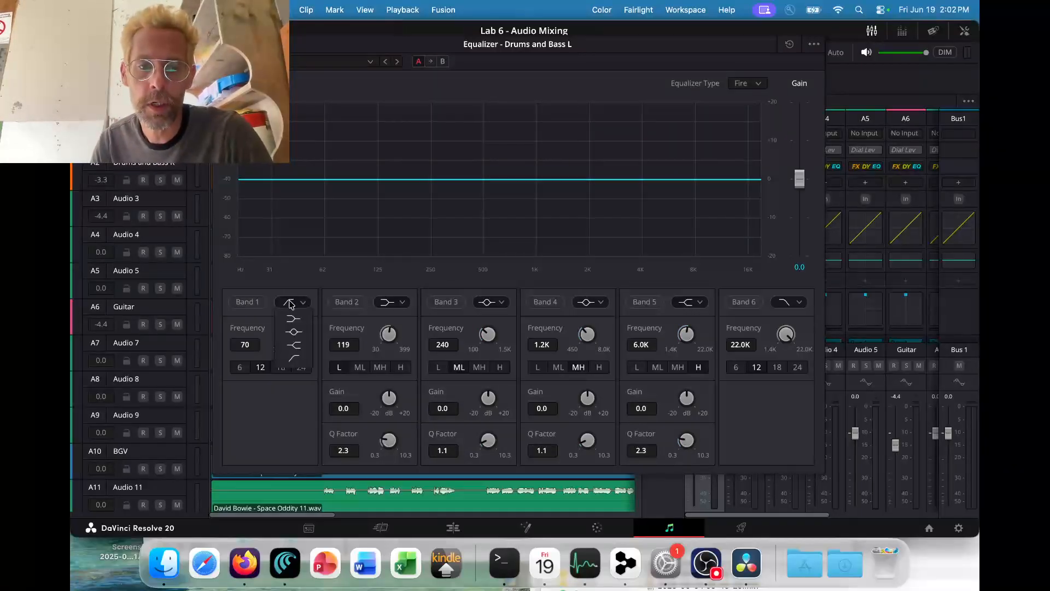
pyautogui.click(293, 358)
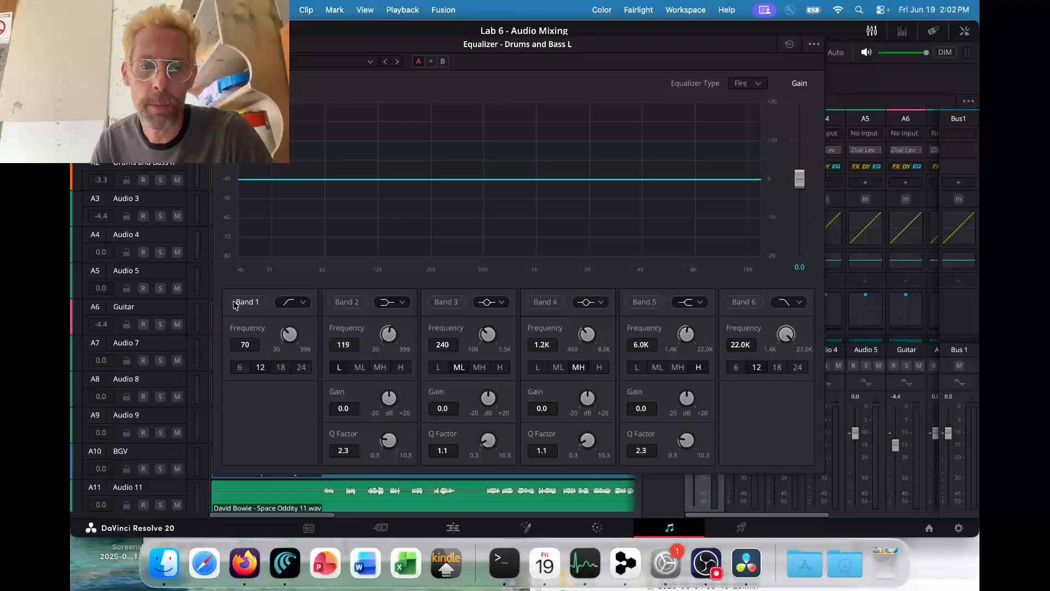
pyautogui.click(245, 304)
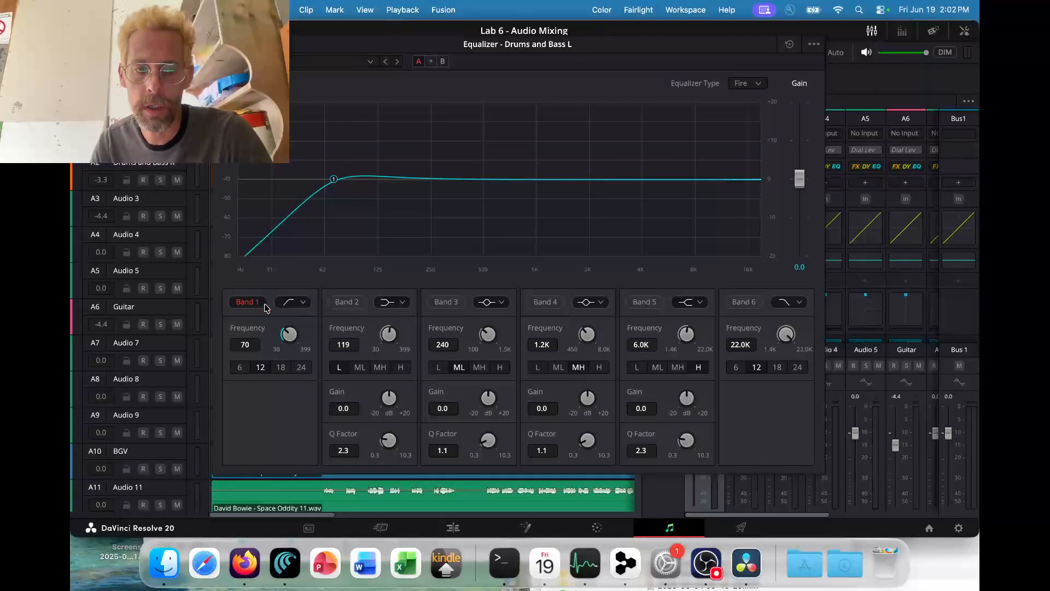
pyautogui.click(304, 303)
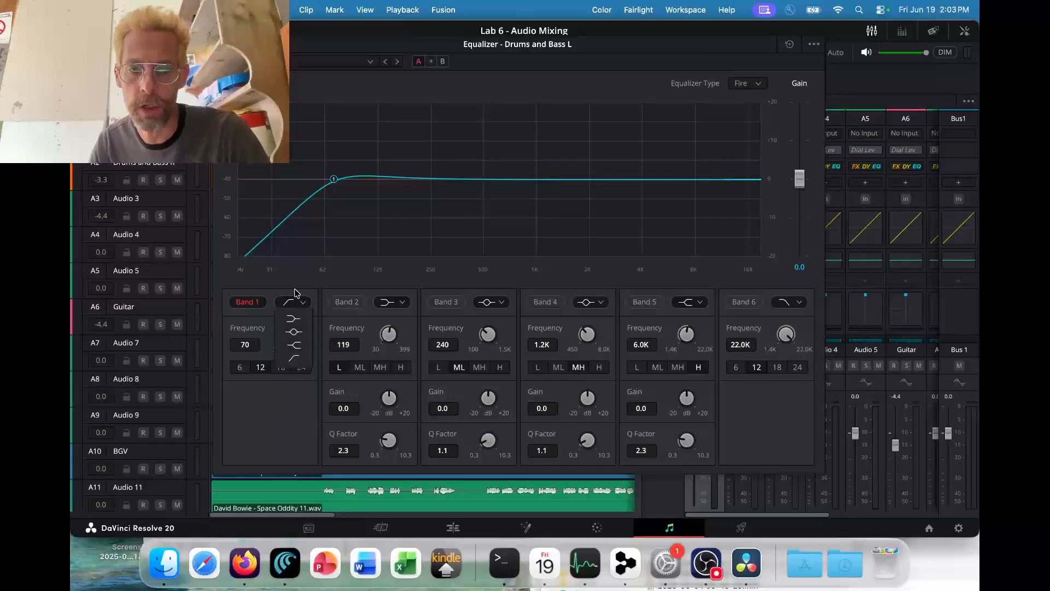
pyautogui.click(295, 359)
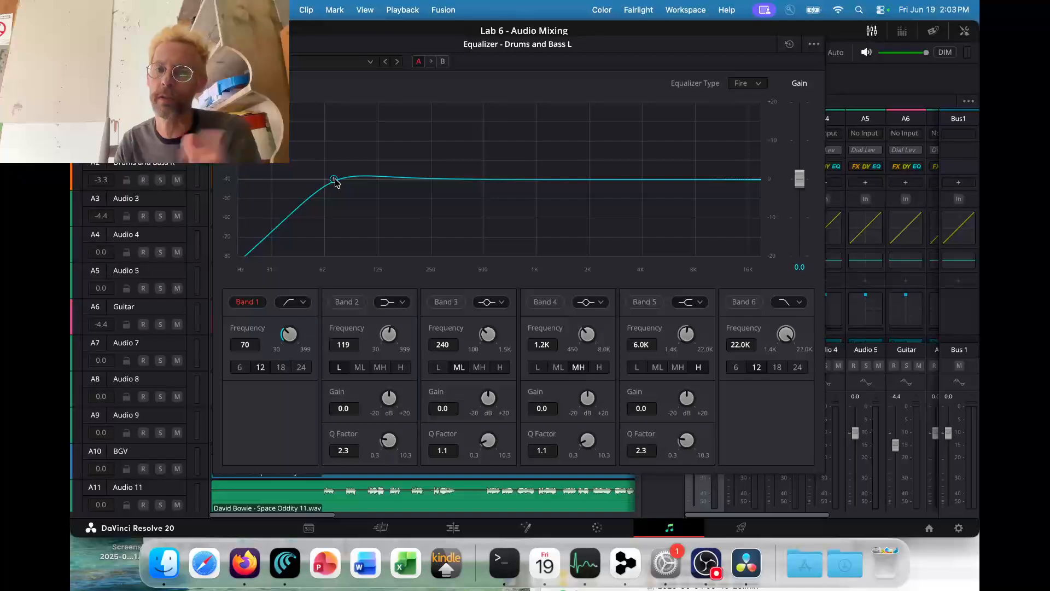
# Raise the Band 1 high-pass frequency to 72 Hz while playing Drums and Bass L, then stop playback.
pyautogui.press('space')
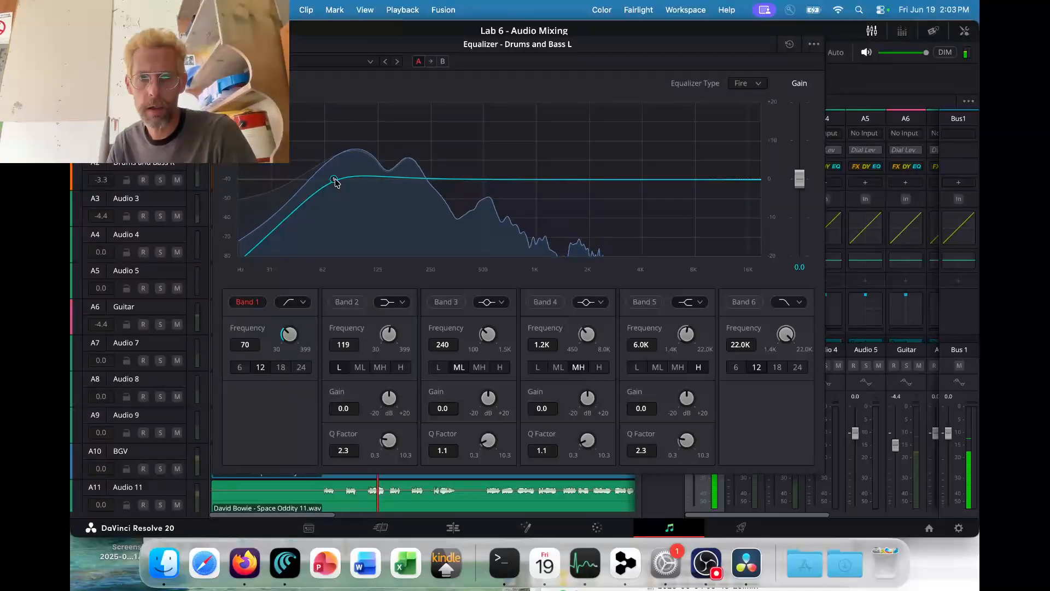
pyautogui.moveTo(335, 179); pyautogui.dragTo(337, 179)
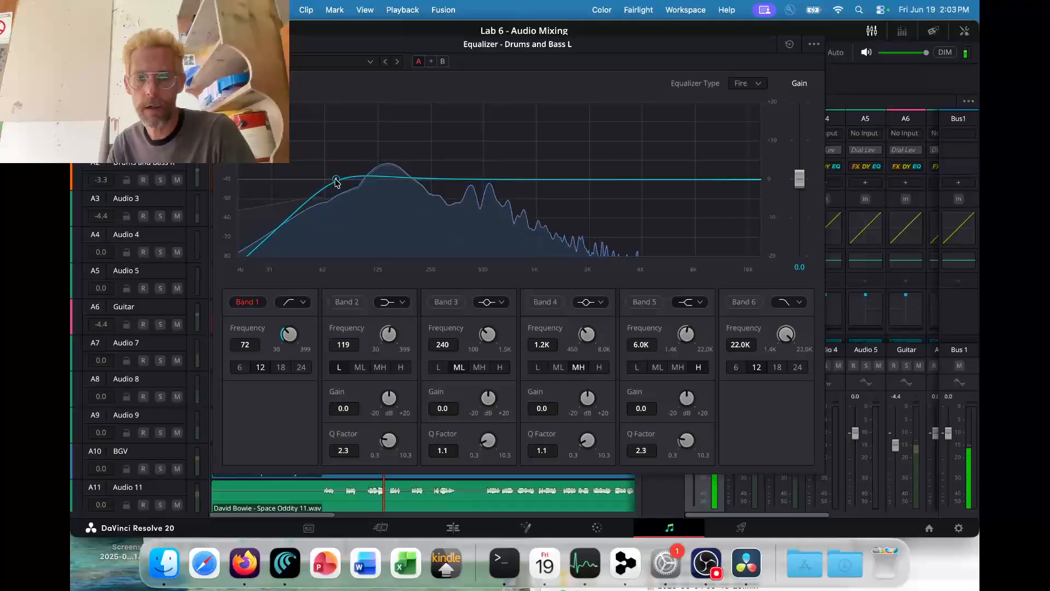
pyautogui.press('space')
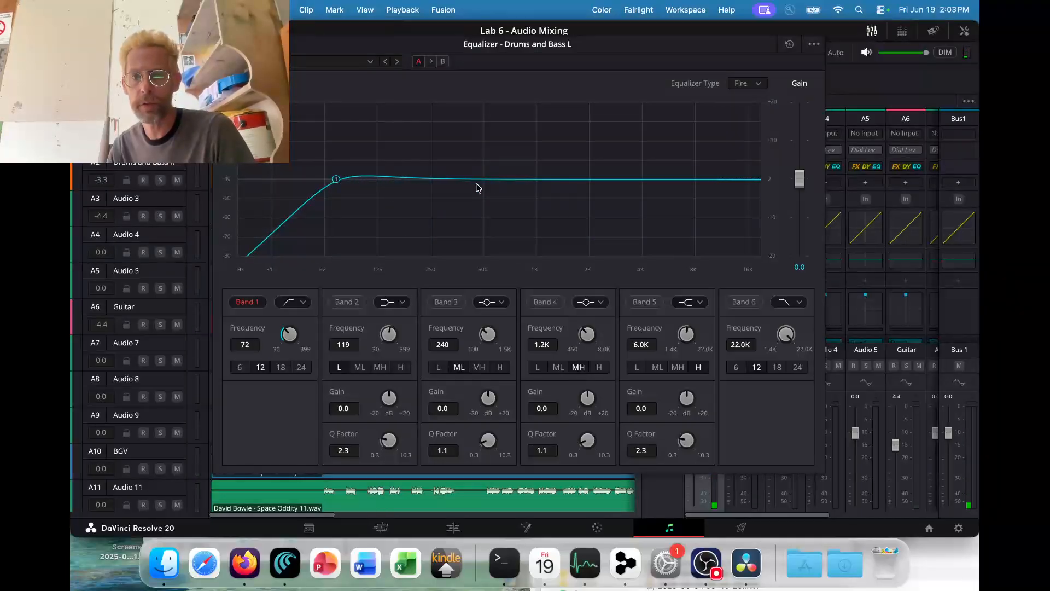
# Play Drums and Bass L and lower its Band 1 high-pass frequency to 60 Hz, muting the monitor output while adjusting.
pyautogui.click(866, 53)
pyautogui.press('space')
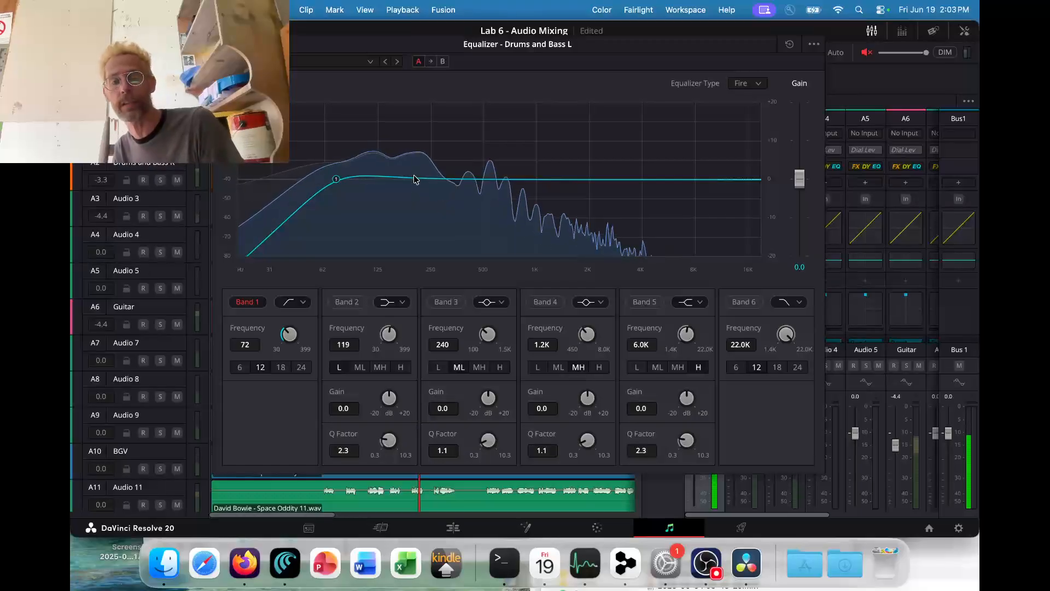
pyautogui.moveTo(335, 179); pyautogui.dragTo(322, 185)
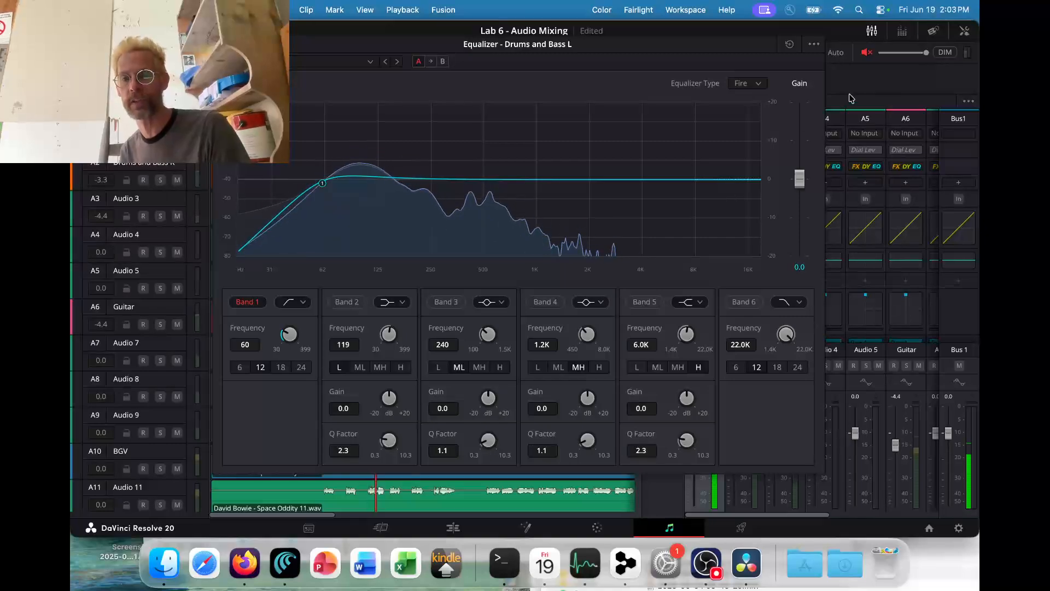
pyautogui.click(867, 53)
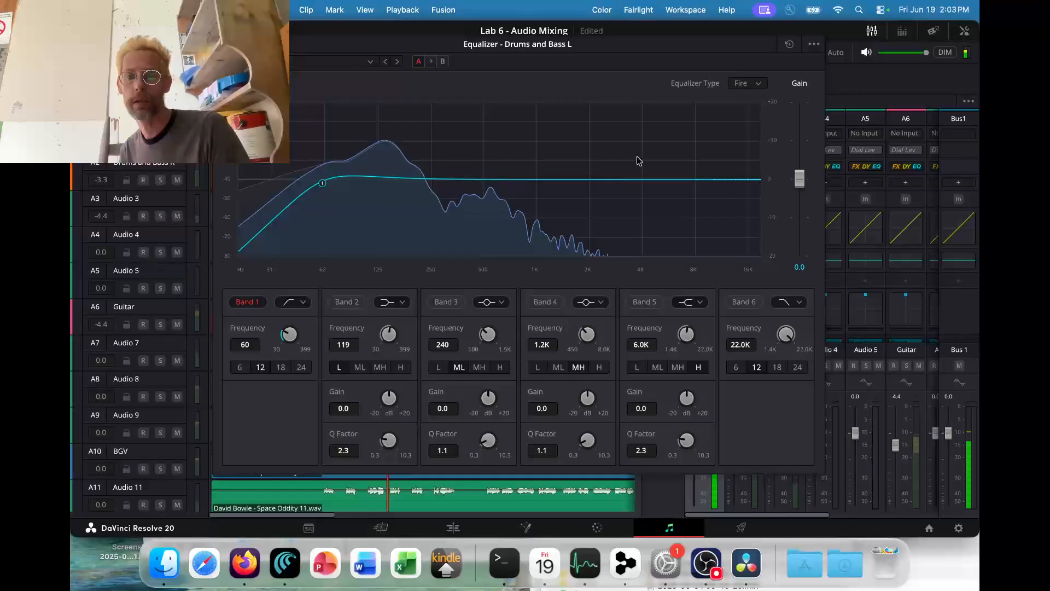
# Enable Band 4 with a +5.8 dB boost at 2.2 kHz and compare the sound with the band off and on.
pyautogui.click(552, 303)
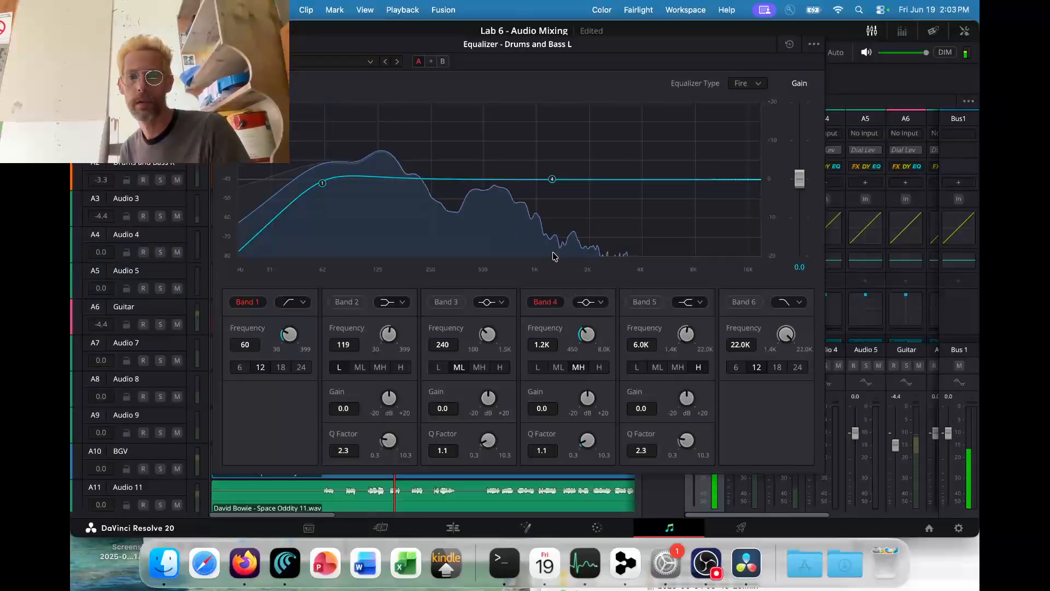
pyautogui.moveTo(553, 180); pyautogui.dragTo(595, 154)
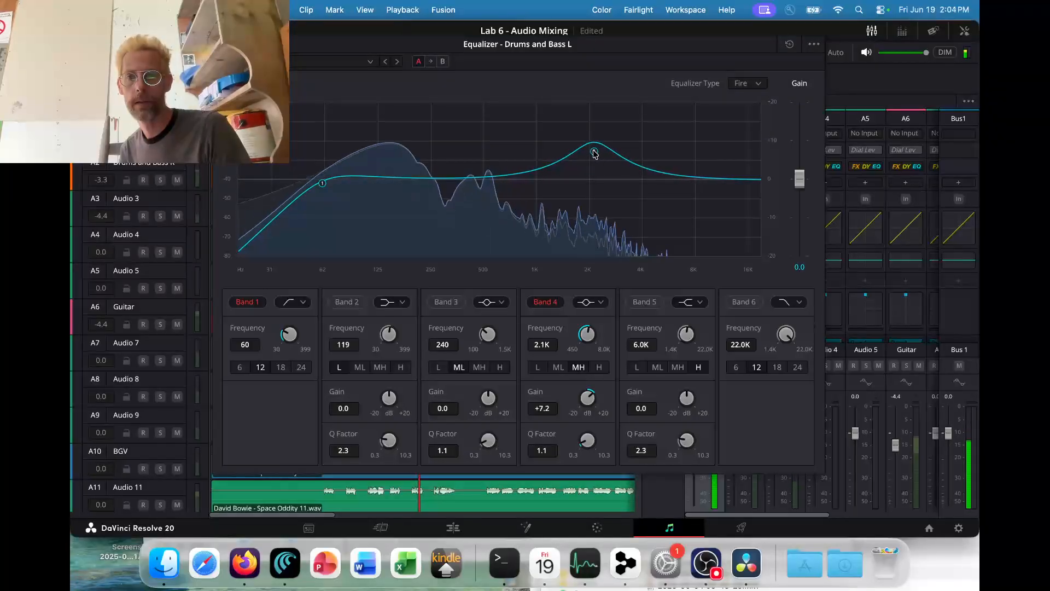
pyautogui.click(866, 52)
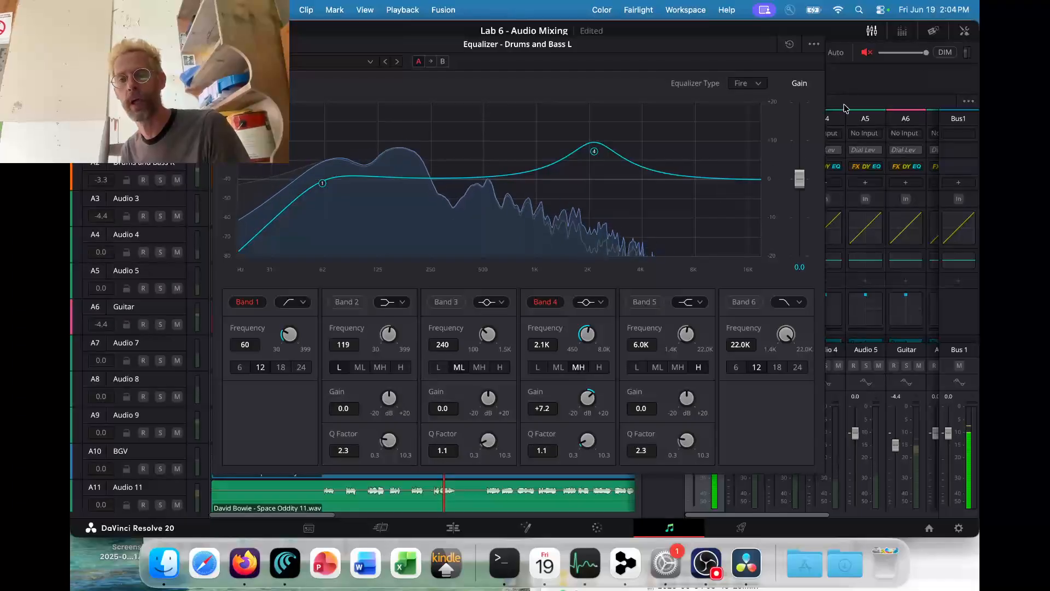
pyautogui.moveTo(595, 154); pyautogui.dragTo(597, 157)
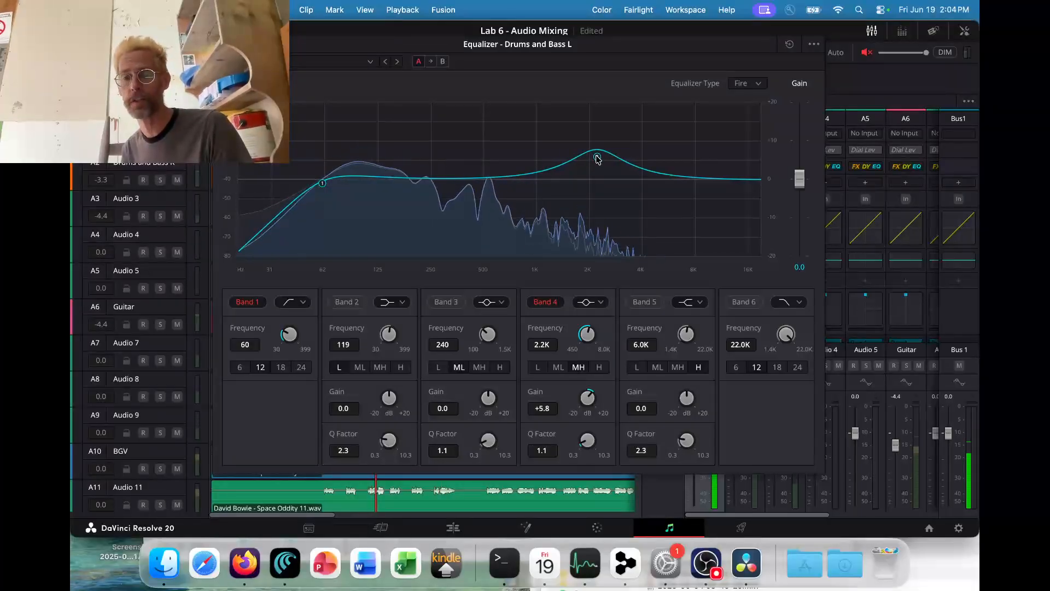
pyautogui.click(867, 52)
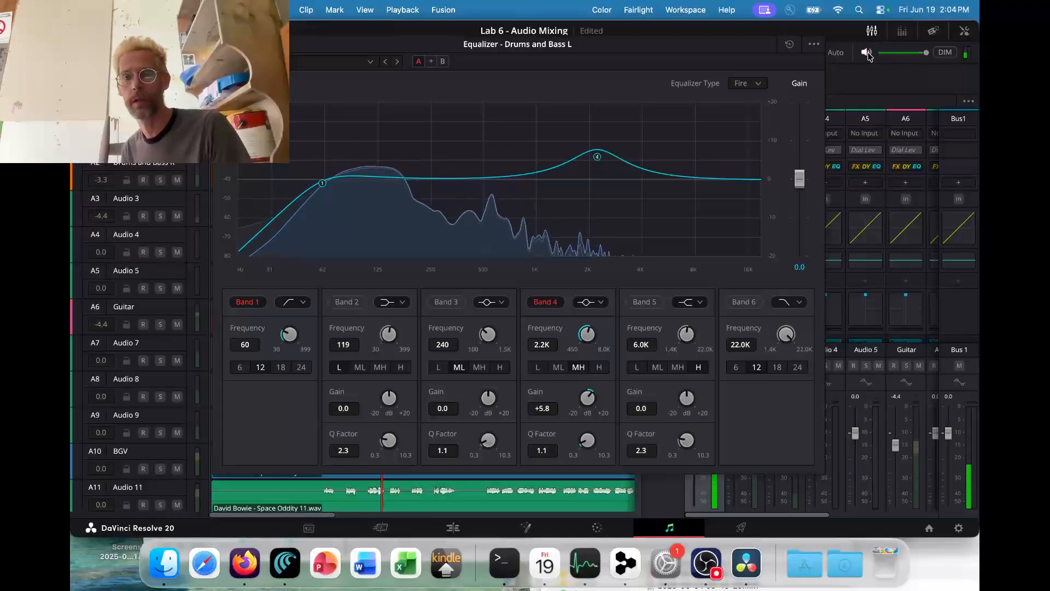
pyautogui.click(544, 303)
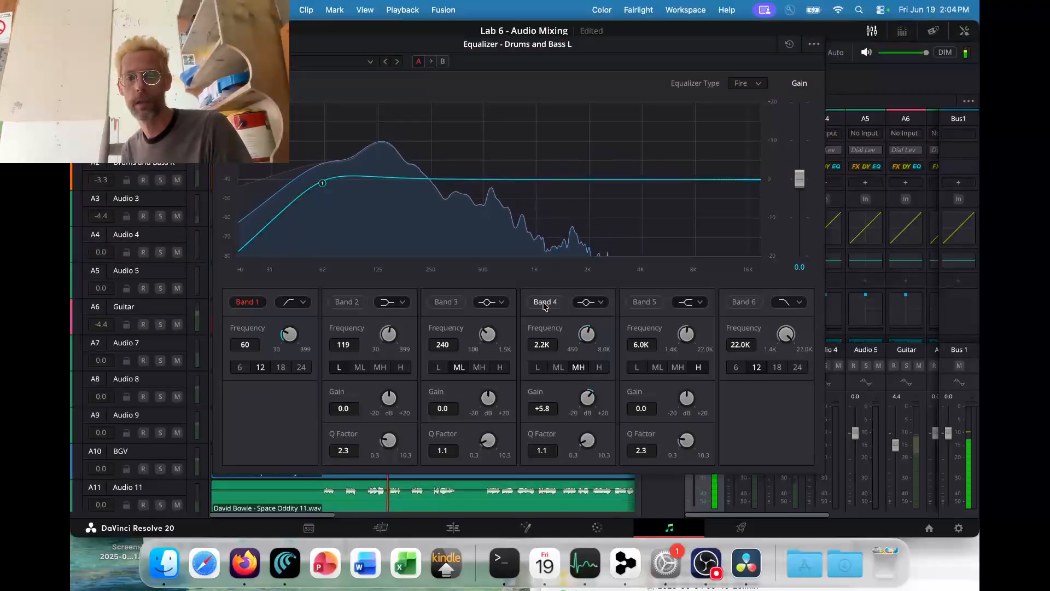
pyautogui.click(545, 303)
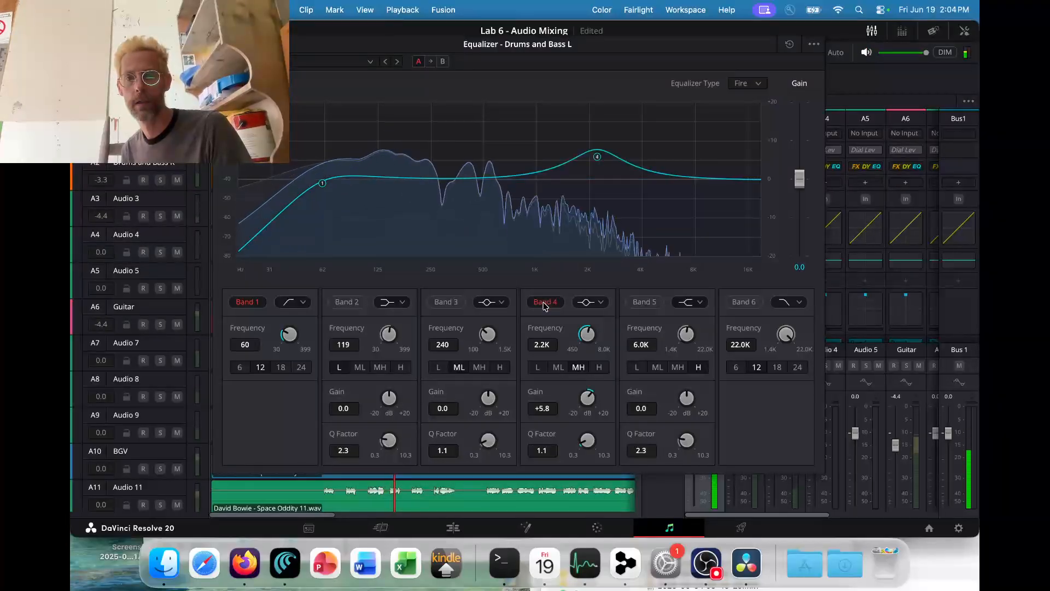
# Enable Band 5 as a bell boosting 4.1 dB at 201 Hz, compare it off and on, and close the equalizer.
pyautogui.click(645, 305)
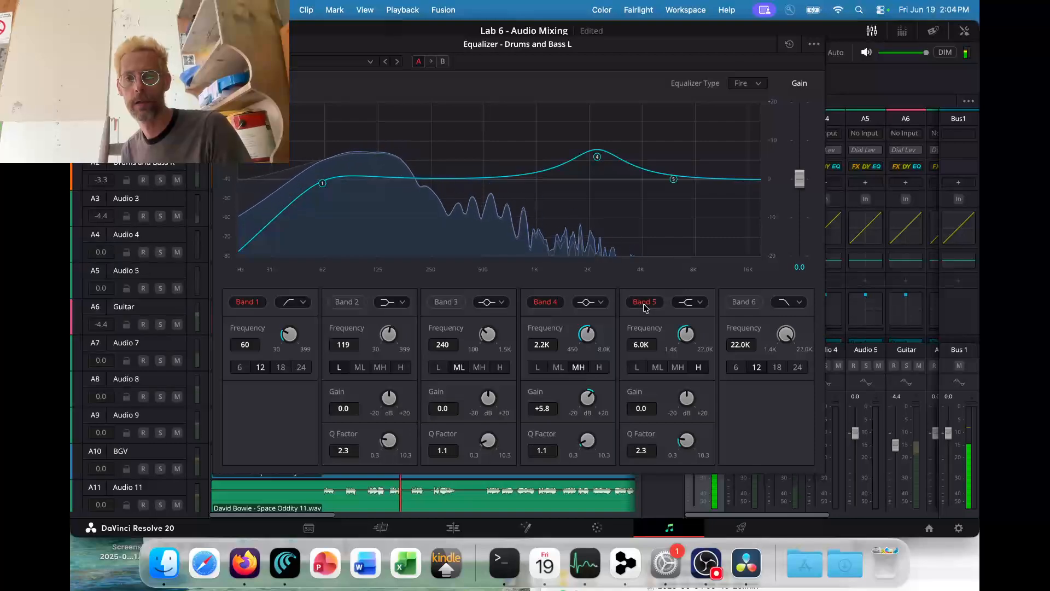
pyautogui.click(693, 302)
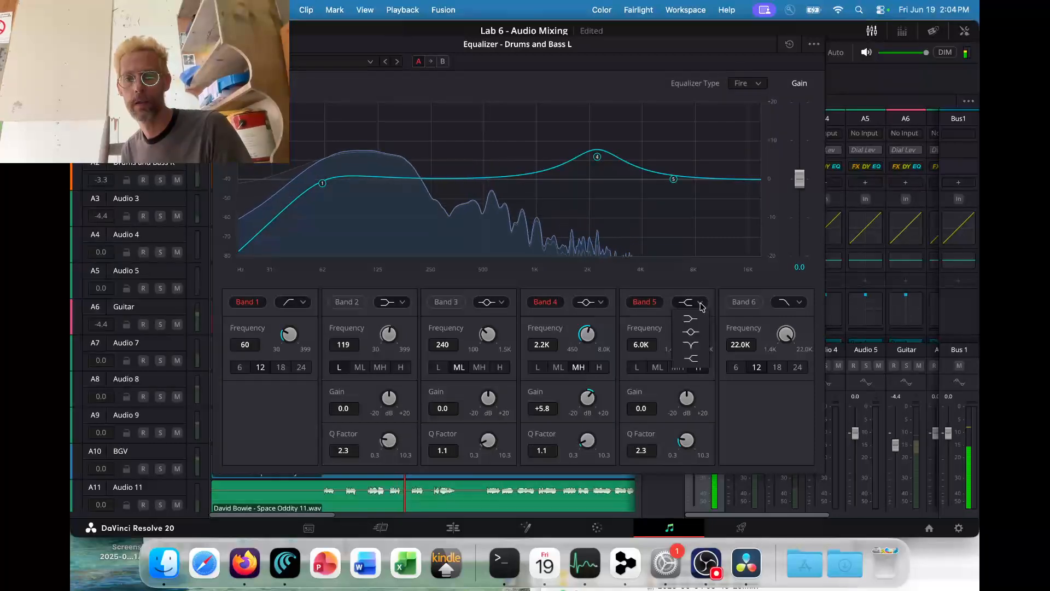
pyautogui.click(699, 334)
pyautogui.moveTo(674, 180); pyautogui.dragTo(414, 163)
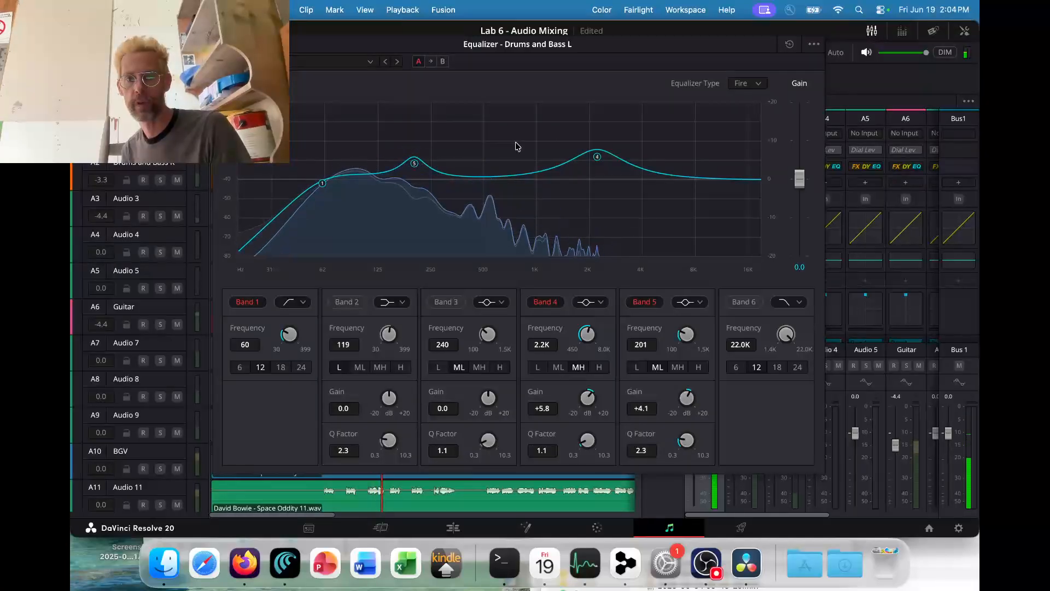
pyautogui.click(867, 53)
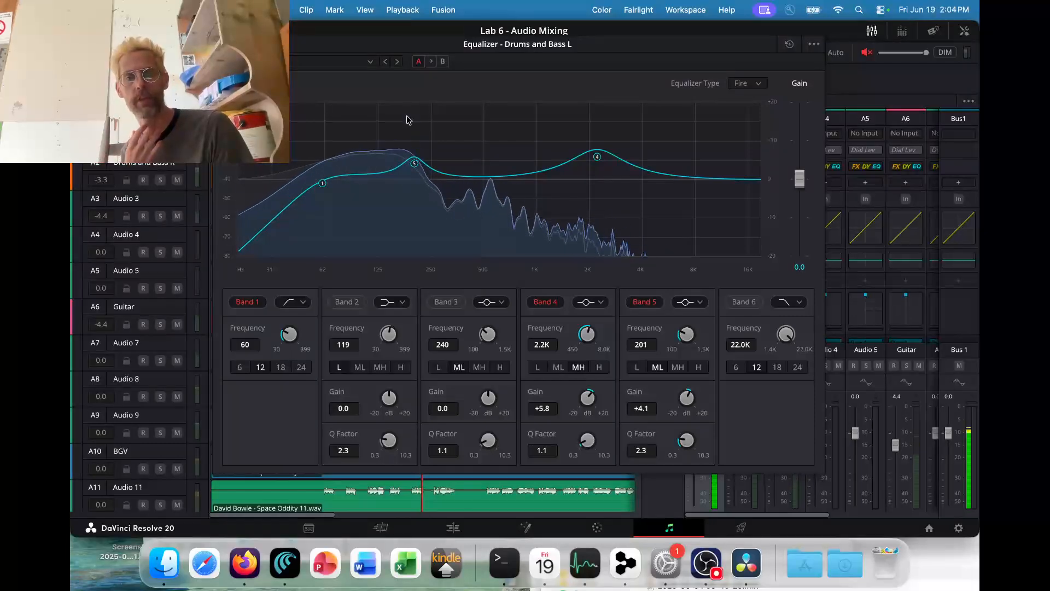
pyautogui.click(866, 55)
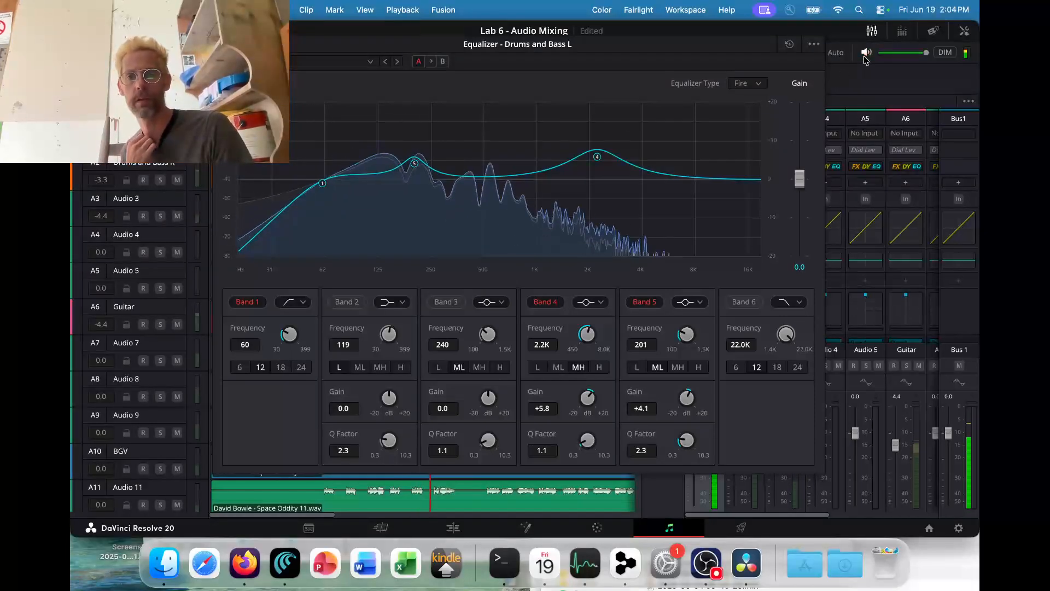
pyautogui.click(644, 302)
pyautogui.click(644, 304)
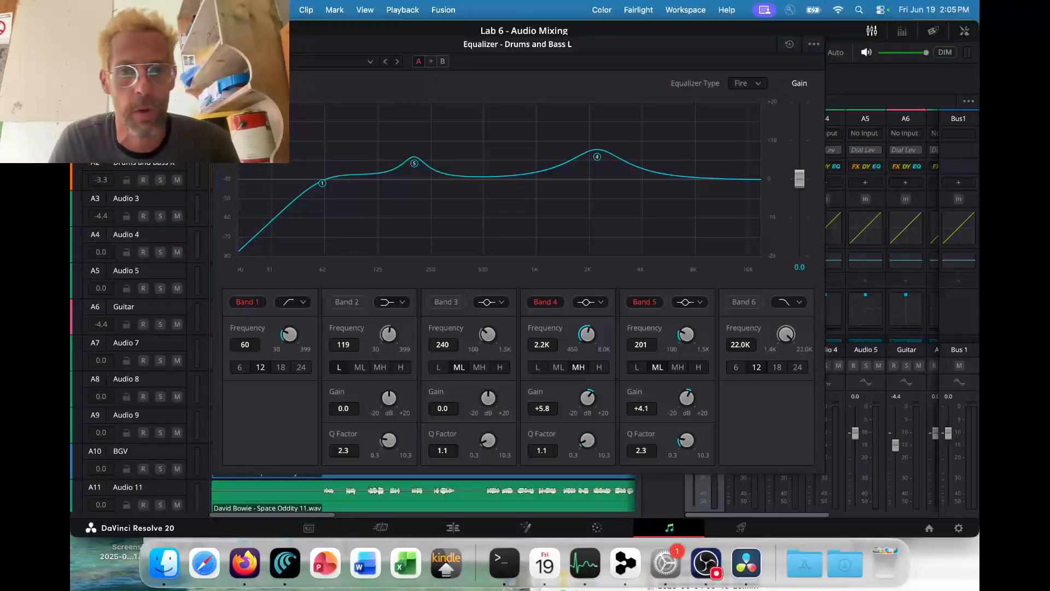
pyautogui.click(222, 44)
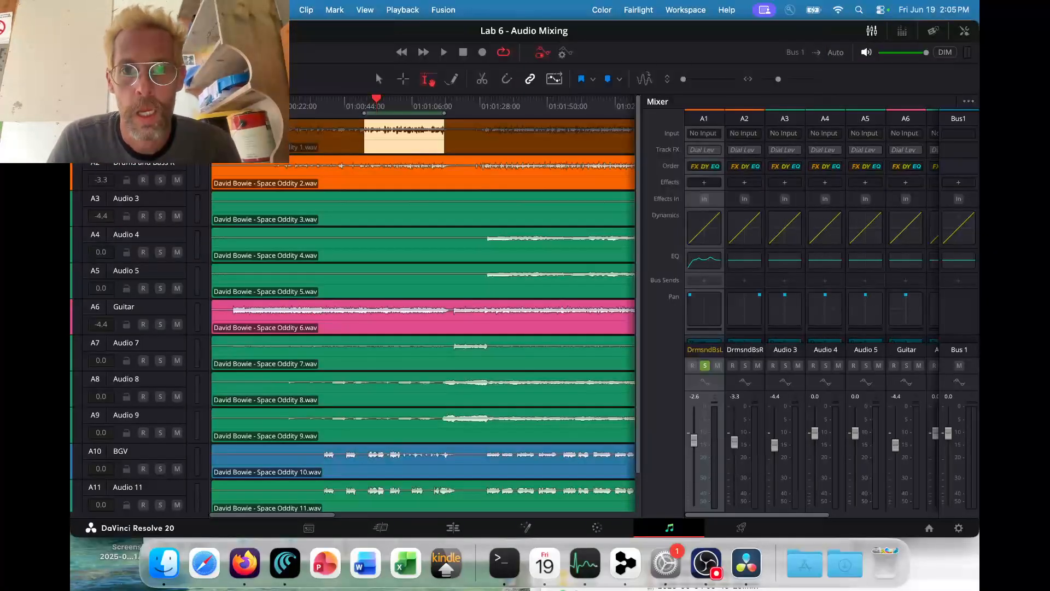
# Switch to Firefox and extend the Compression bullet with ": threshold at -20dB, ratio at 3-7:1, short attack, long release".
pyautogui.press('super+Tab')
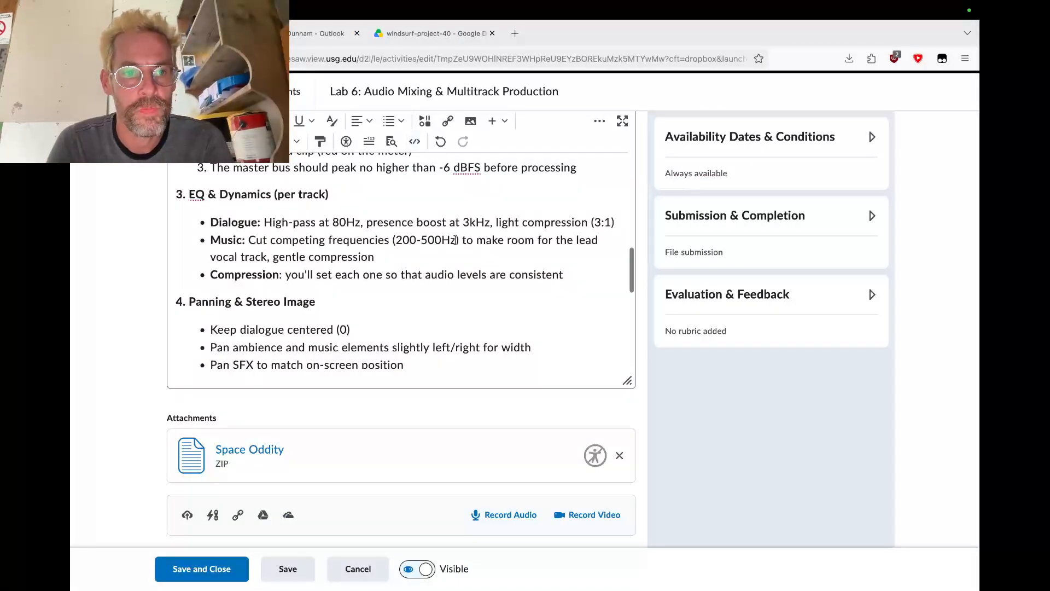
pyautogui.scroll(1, 455, 240)
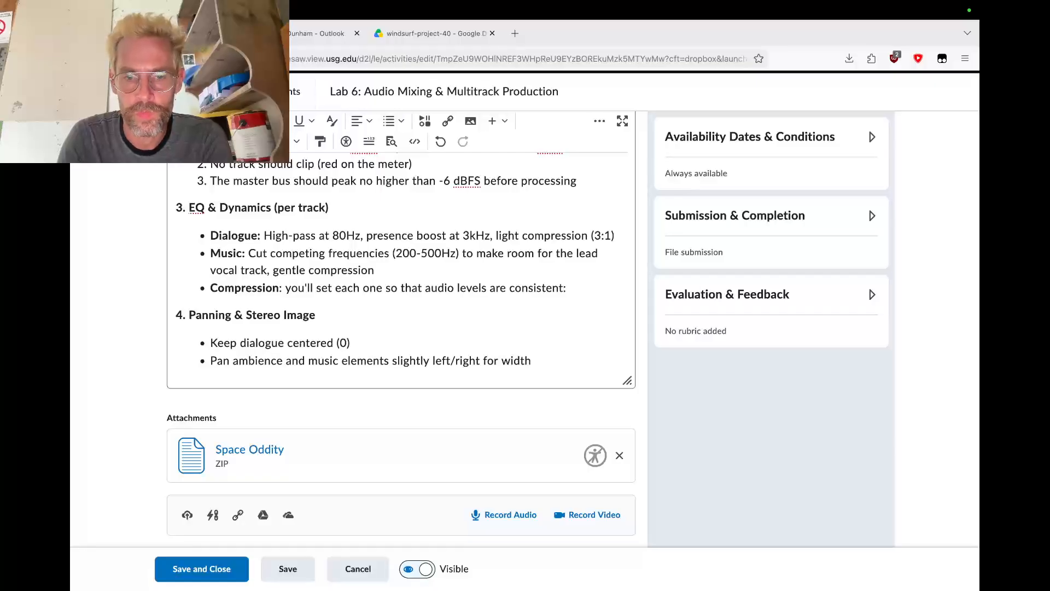
pyautogui.write('shold at -')
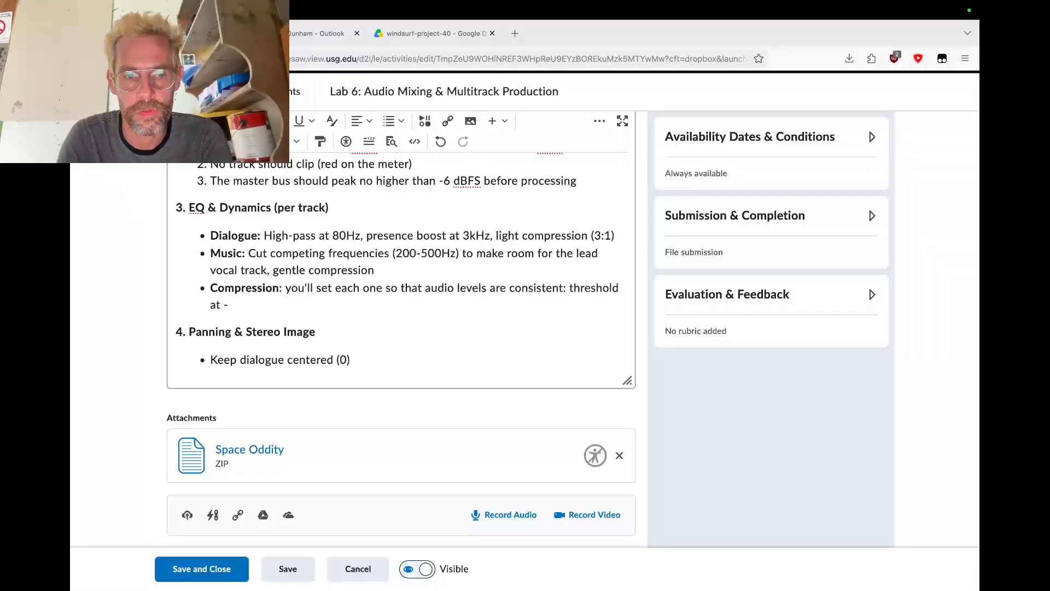
pyautogui.write('20dB,')
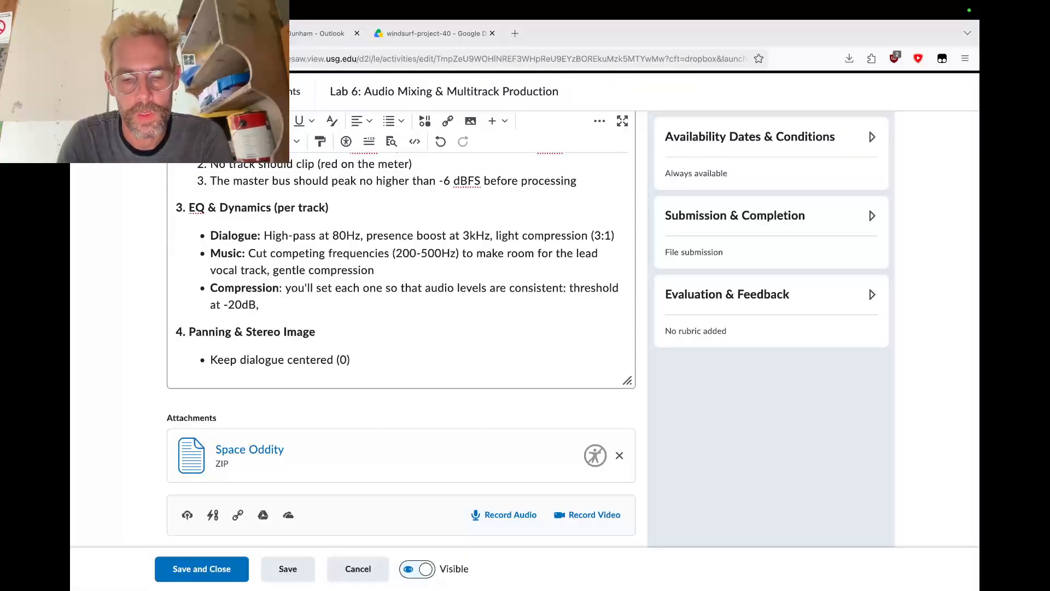
pyautogui.write(' ratio at 3-7:1,')
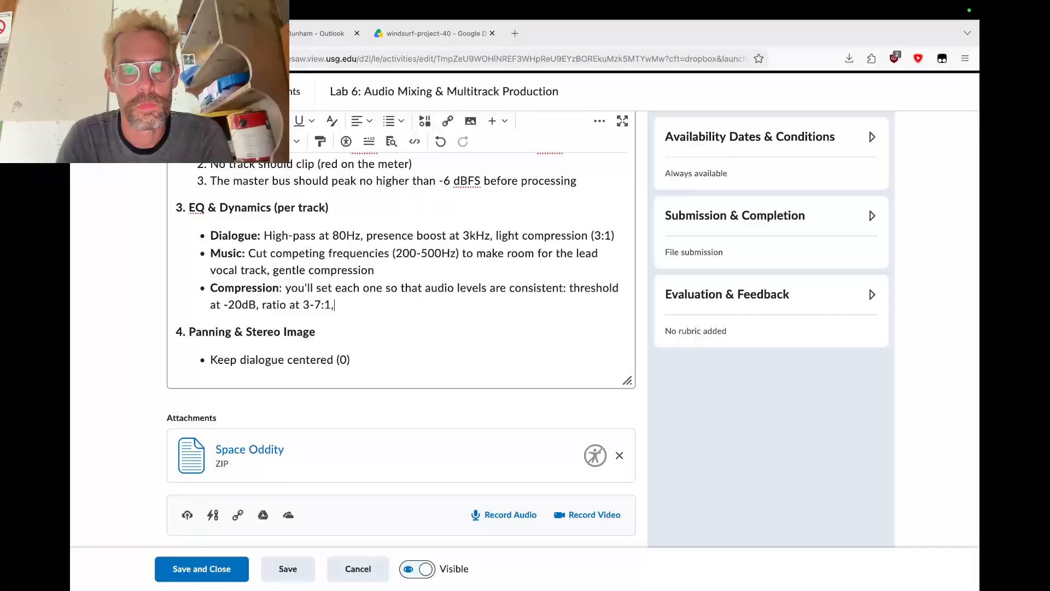
pyautogui.write('short attack, long release')
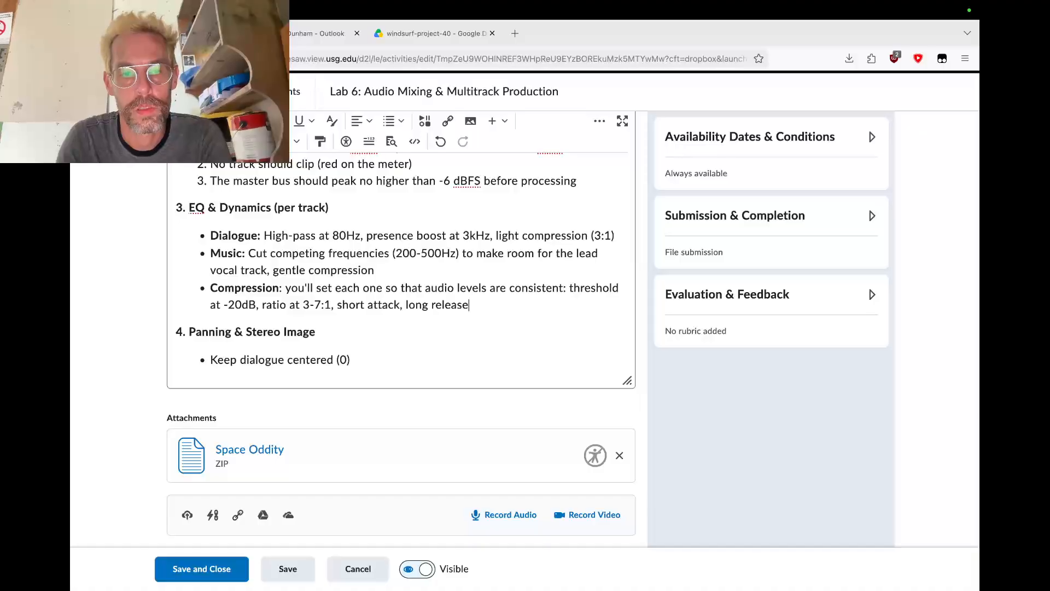
pyautogui.press('super+Tab')
pyautogui.press('super+Tab')
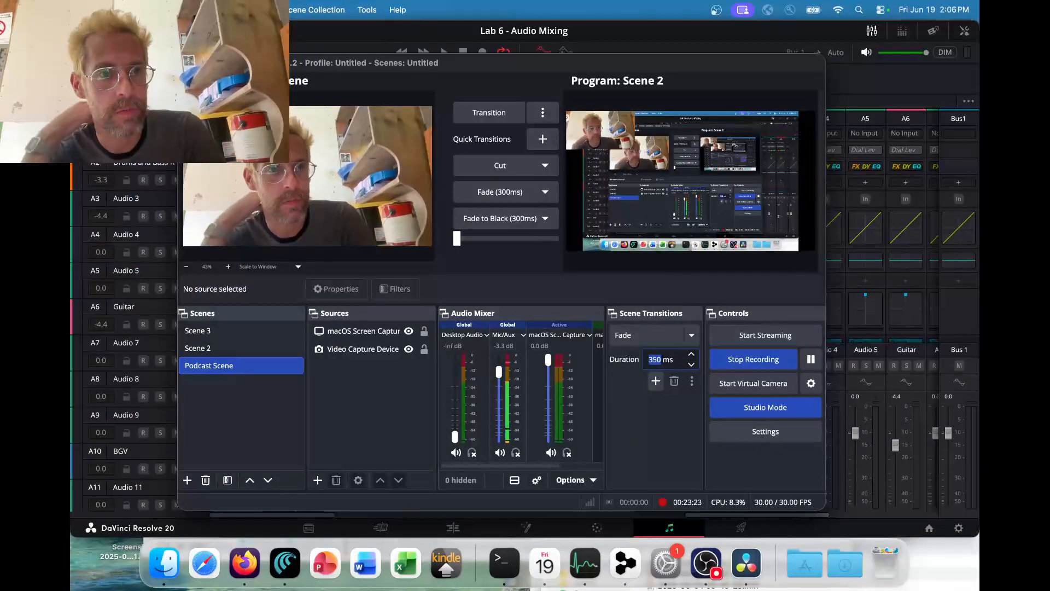
pyautogui.press('super+q')
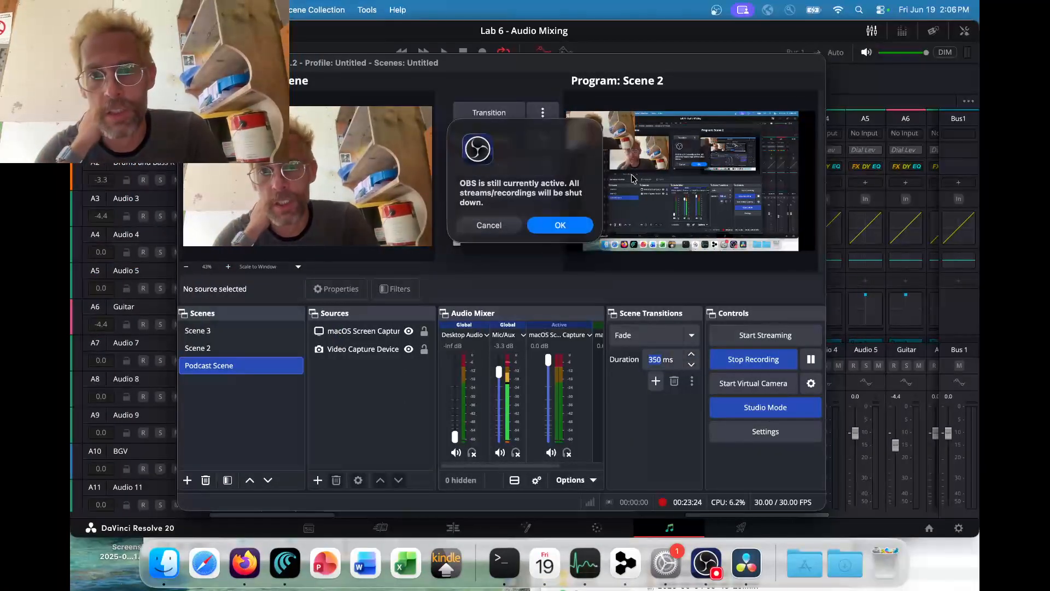
pyautogui.click(488, 225)
# Return to DaVinci Resolve and turn on the compressor in the Drums and Bass L dynamics.
pyautogui.press('super+Tab')
pyautogui.press('super+Tab')
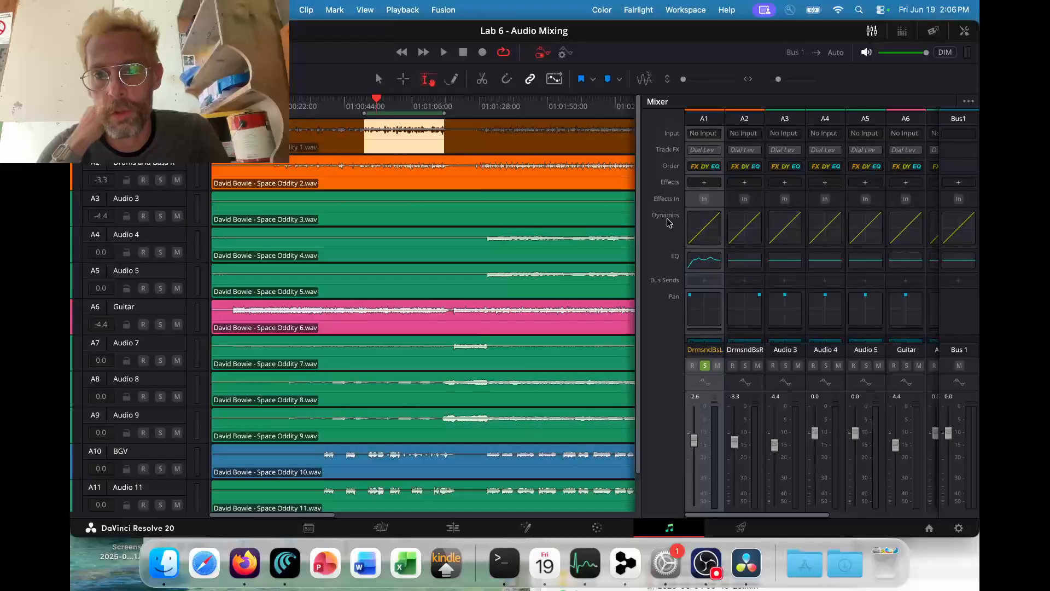
pyautogui.doubleClick(704, 229)
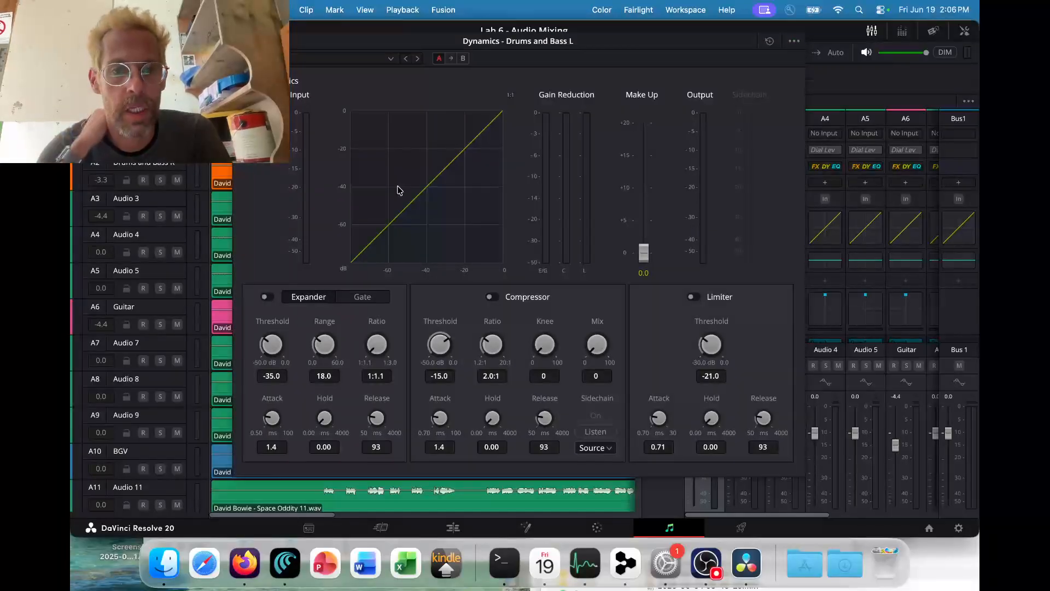
pyautogui.click(492, 297)
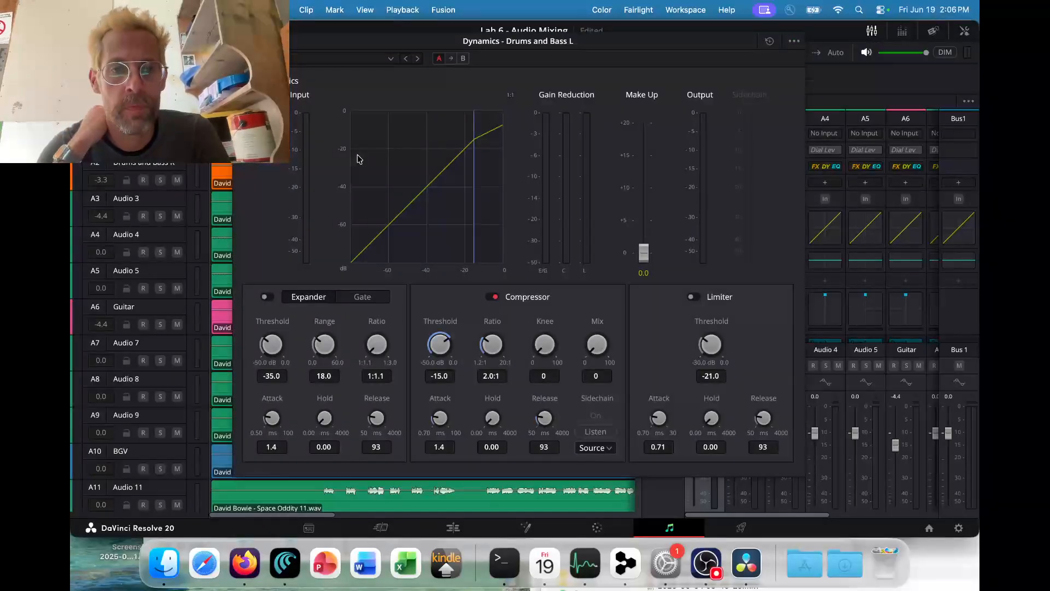
pyautogui.click(244, 41)
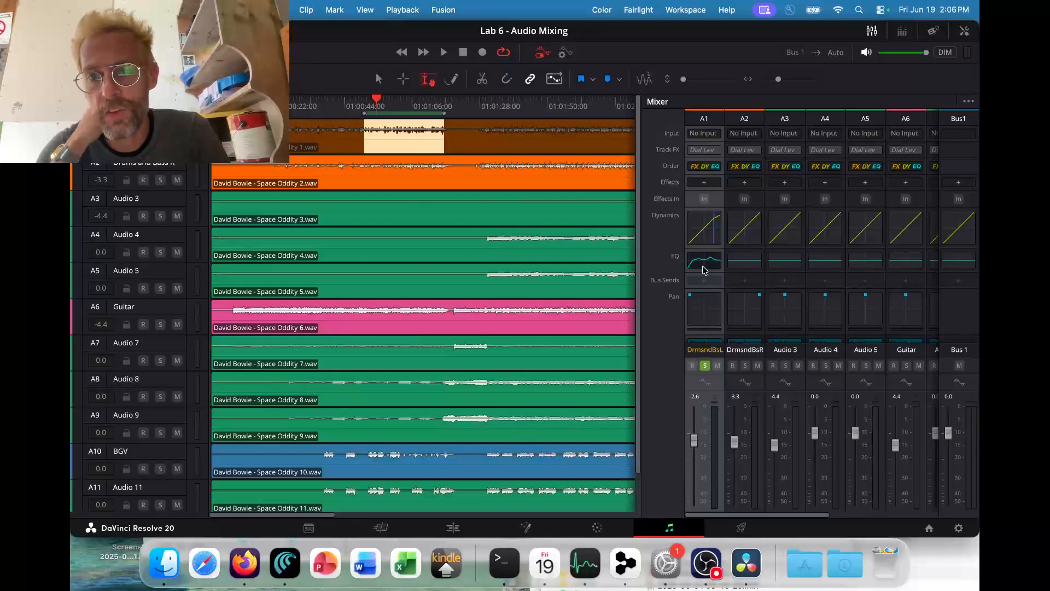
# Review the equalizer settings of Drums and Bass L and close the equalizer again.
pyautogui.doubleClick(702, 264)
pyautogui.click(245, 44)
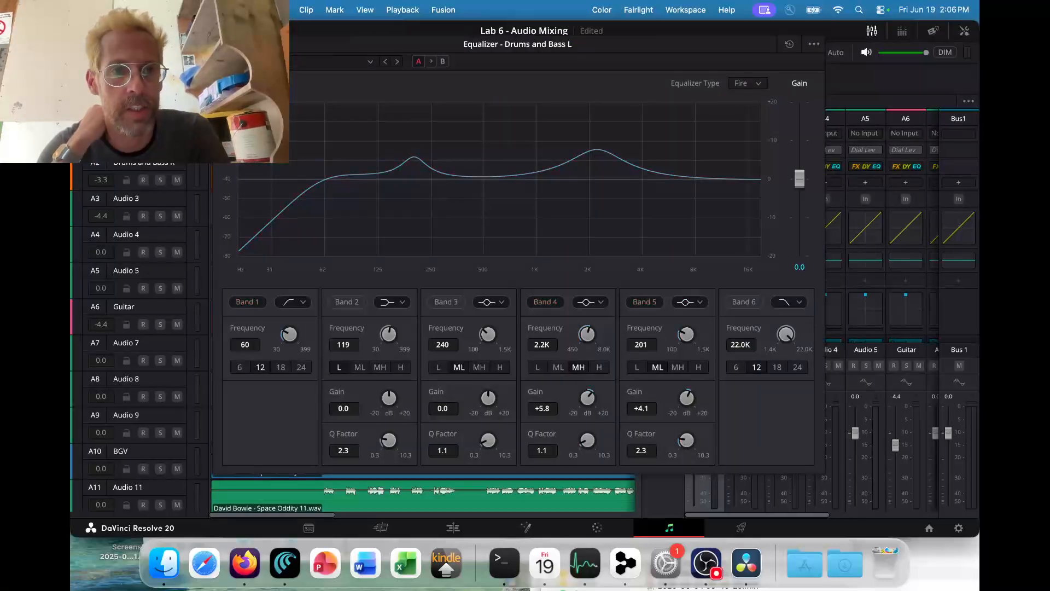
pyautogui.click(245, 44)
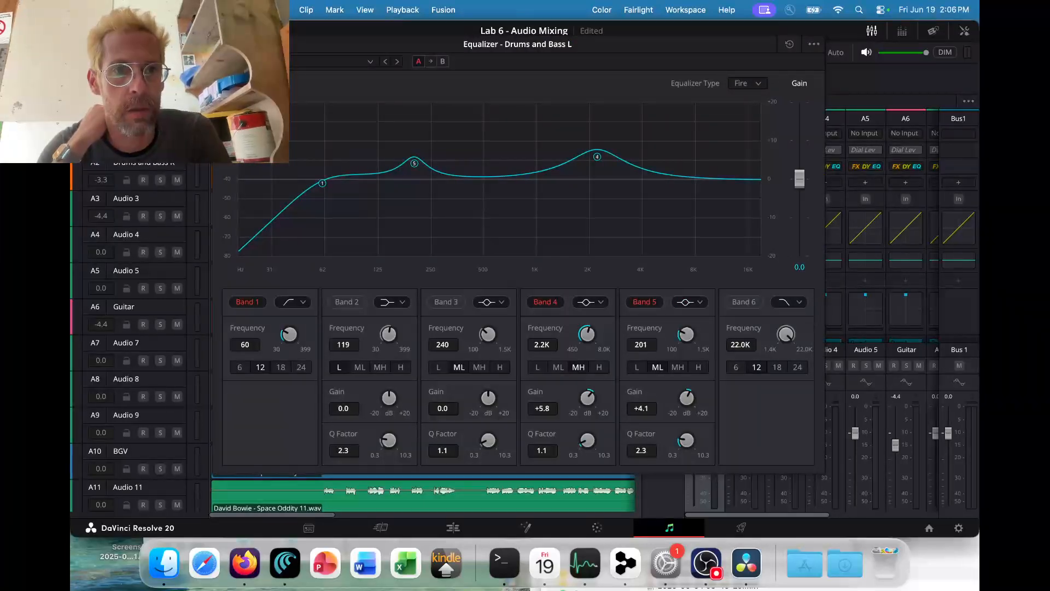
pyautogui.click(223, 44)
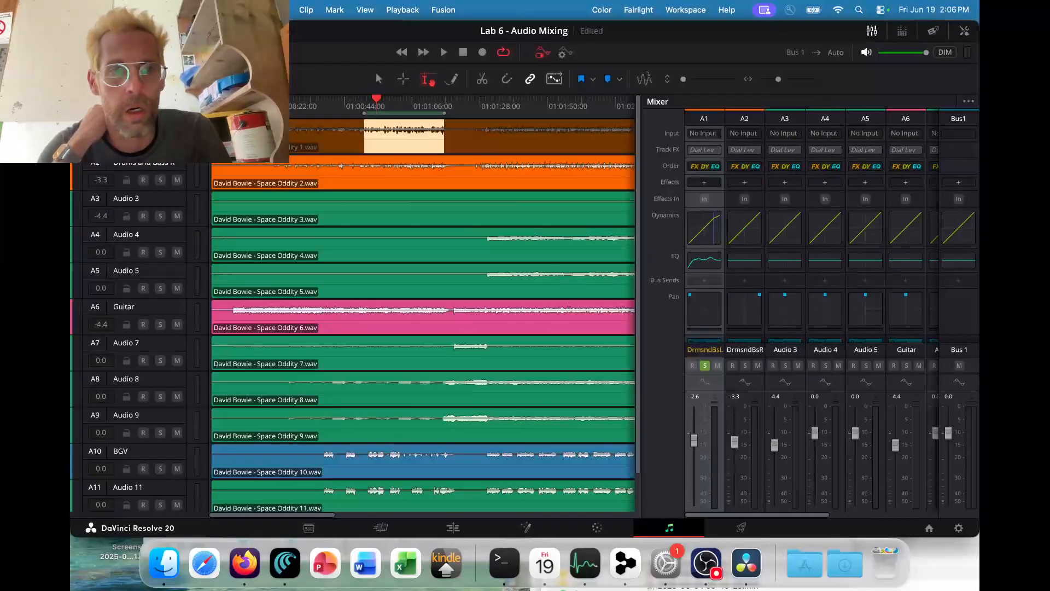
pyautogui.doubleClick(699, 264)
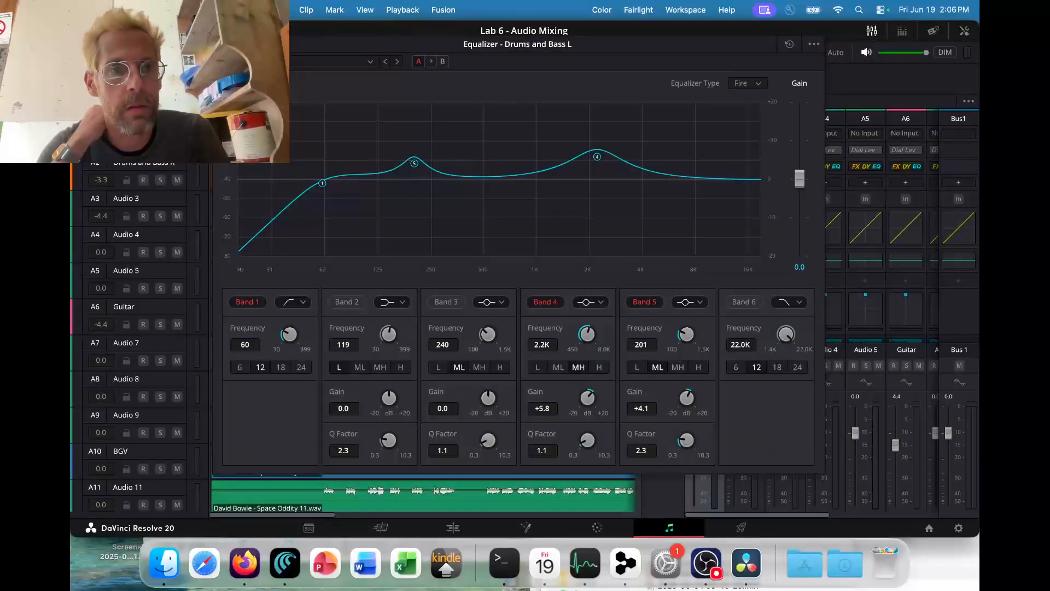
pyautogui.click(223, 44)
# Open the Drums and Bass L dynamics and set the compressor's threshold to -21.1 dB, ratio to 4.4:1, attack to 0.90 ms and release to 110 ms.
pyautogui.doubleClick(696, 225)
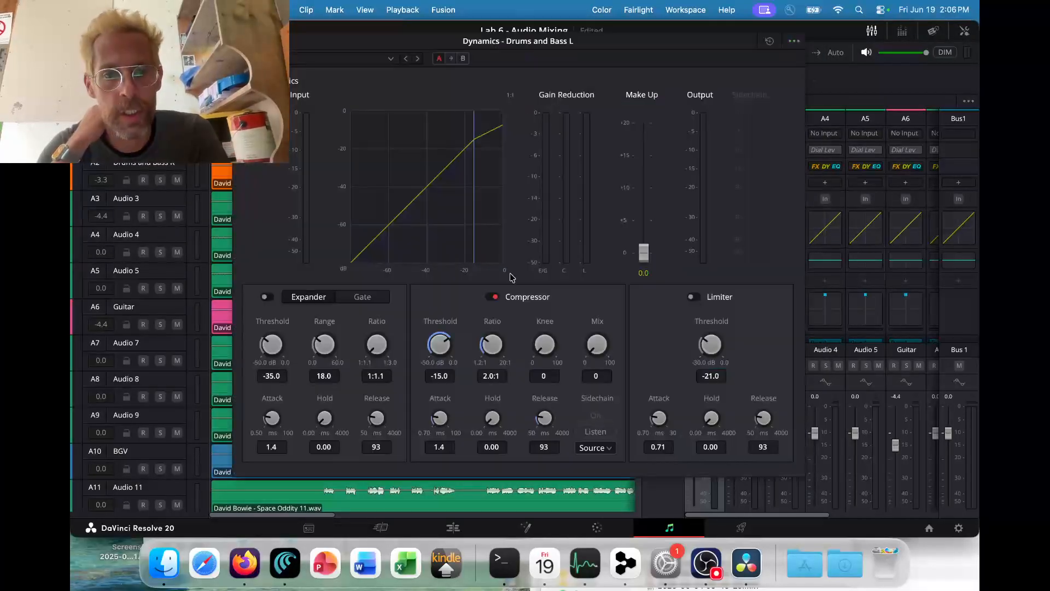
pyautogui.moveTo(441, 341); pyautogui.dragTo(408, 328)
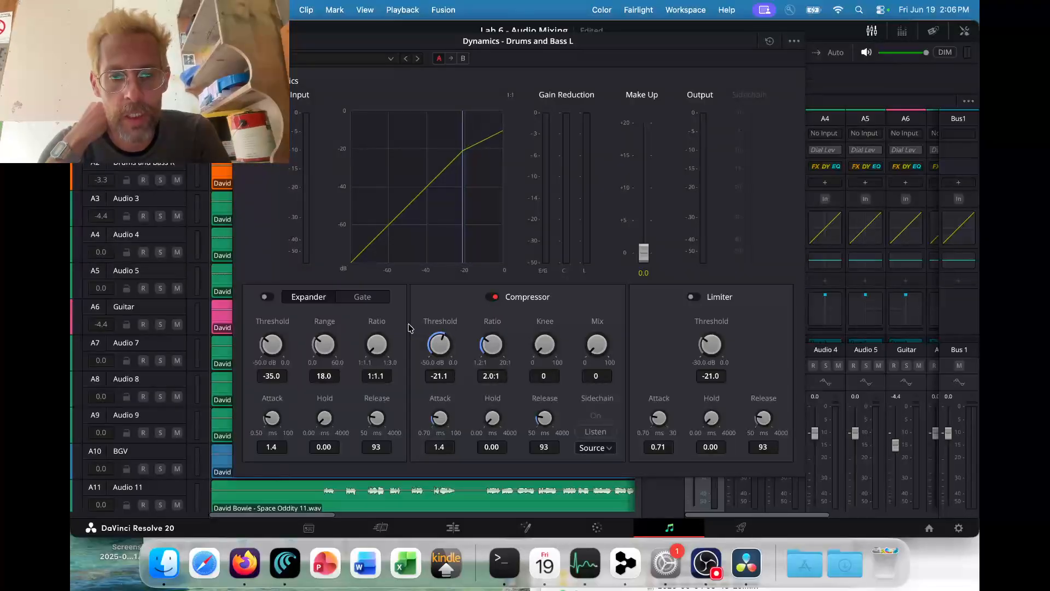
pyautogui.moveTo(484, 343); pyautogui.dragTo(559, 316)
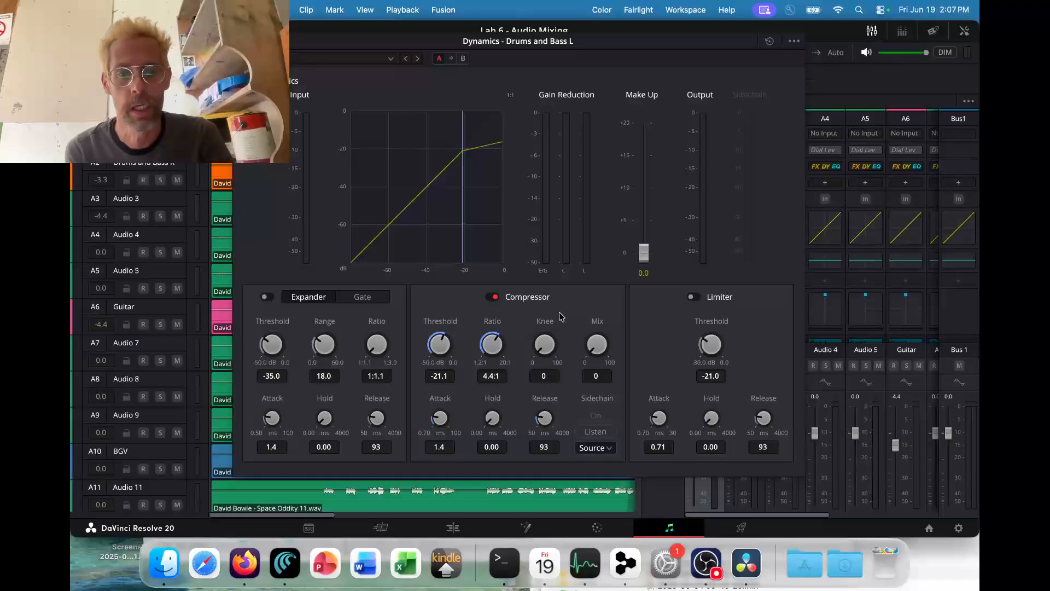
pyautogui.moveTo(435, 417); pyautogui.dragTo(423, 433)
pyautogui.moveTo(542, 420); pyautogui.dragTo(554, 397)
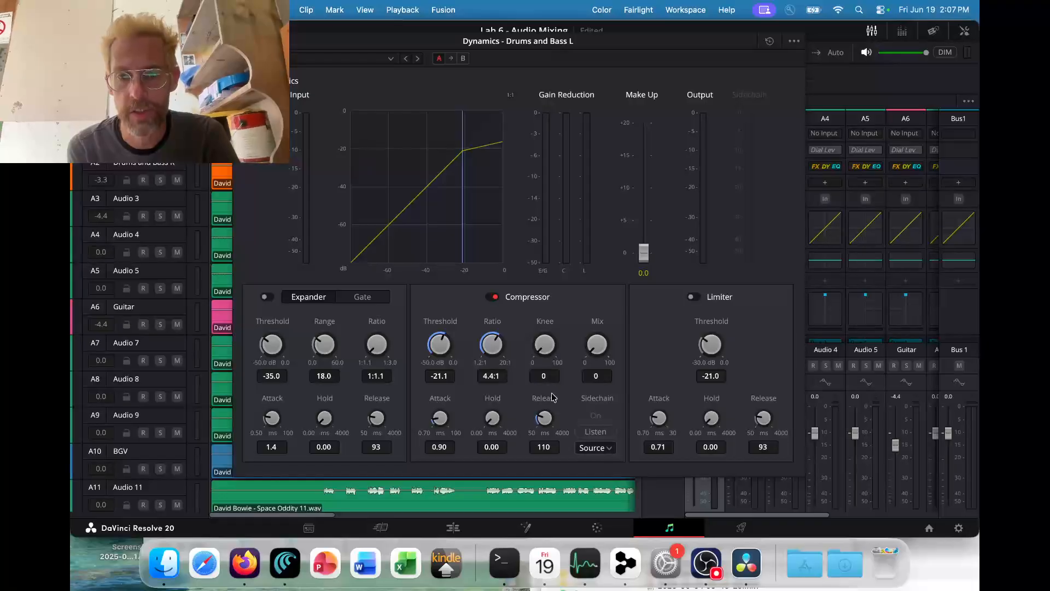
# Play the session and raise the Drums and Bass L make-up gain to 3.4 dB.
pyautogui.press('space')
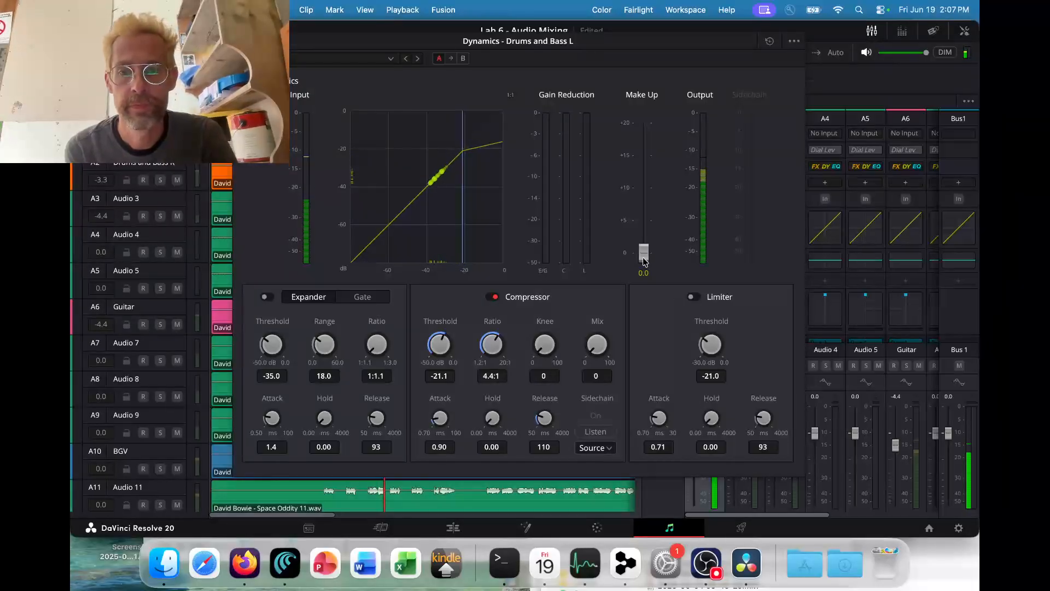
pyautogui.moveTo(644, 260); pyautogui.dragTo(642, 233)
pyautogui.press('space')
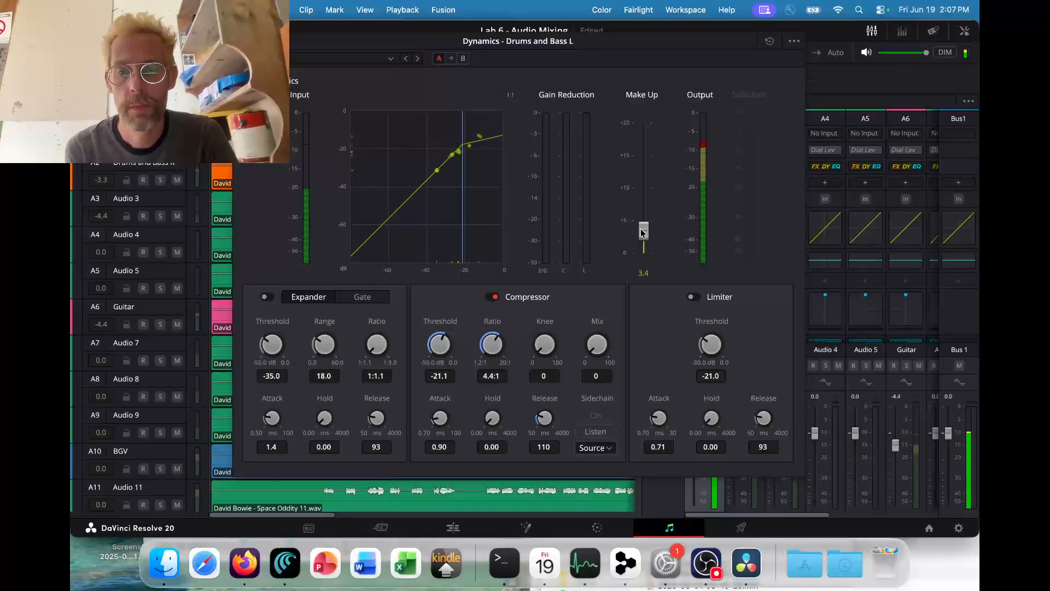
# Switch to Firefox and extend the Compression bullet with ", makeup gain to +5-10 dB".
pyautogui.press('super+Tab')
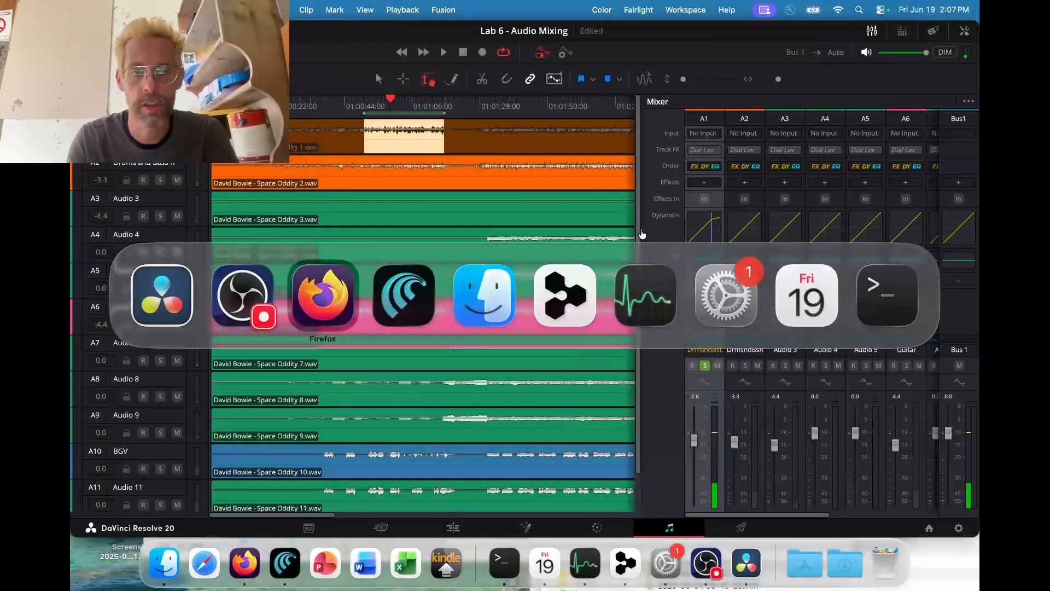
pyautogui.press('super+Tab')
pyautogui.write(', makeup gain')
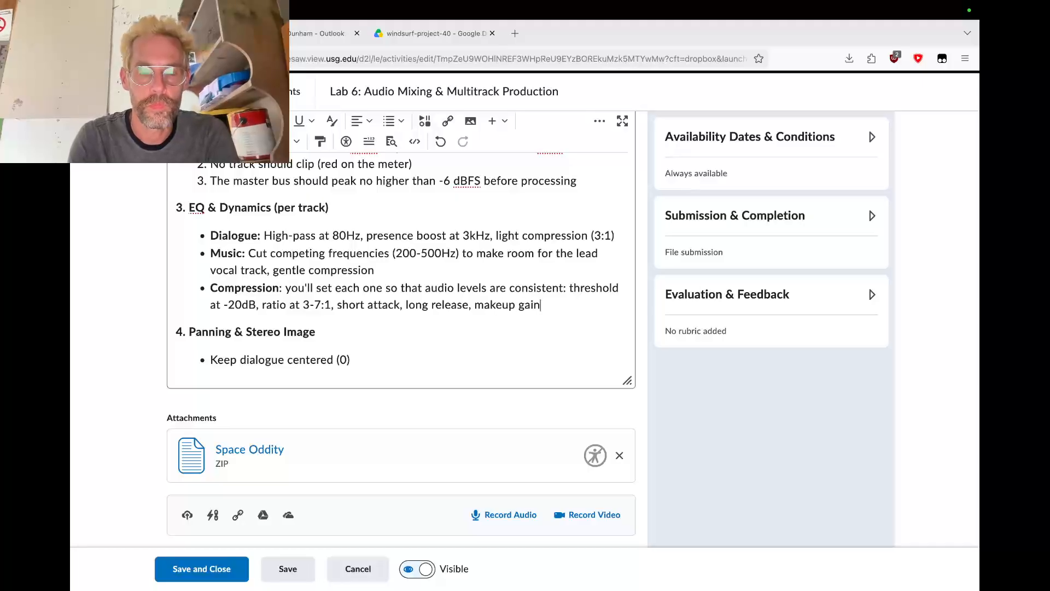
pyautogui.write(' to ')
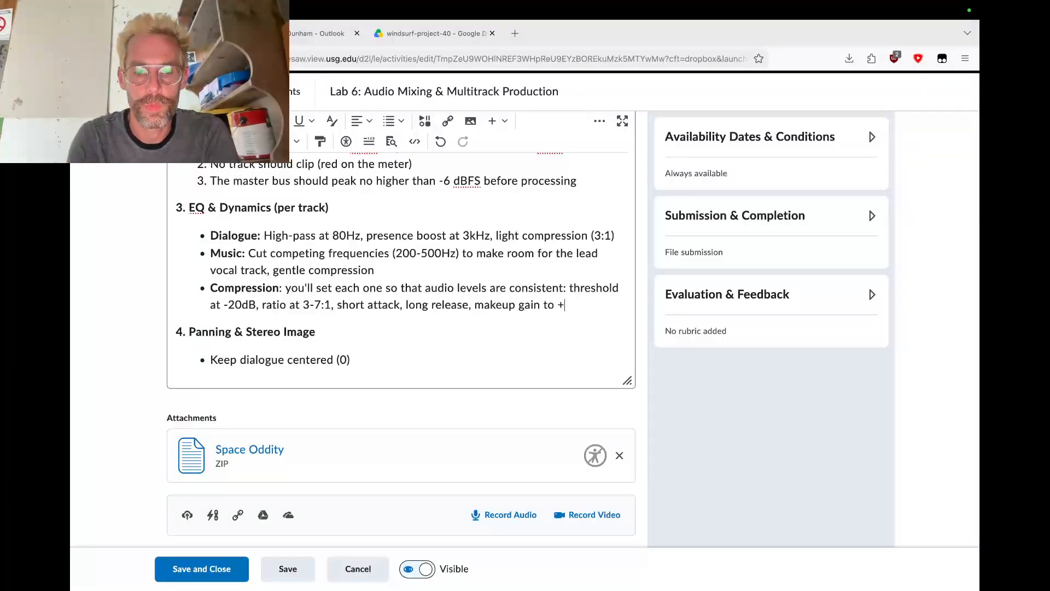
pyautogui.write('+5-+1')
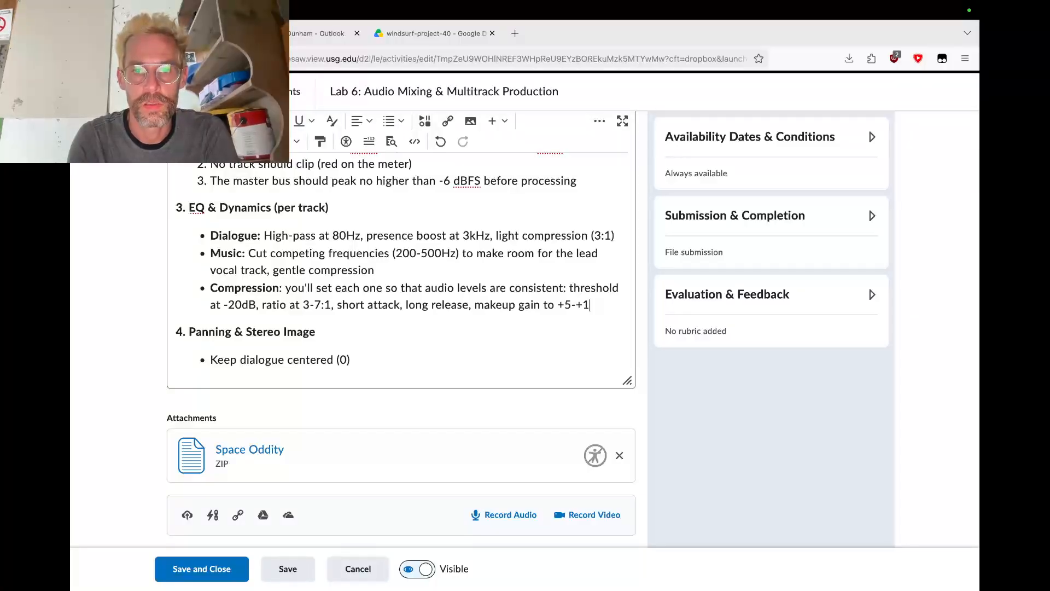
pyautogui.press('BackSpace')
pyautogui.press('BackSpace')
pyautogui.write('10 d')
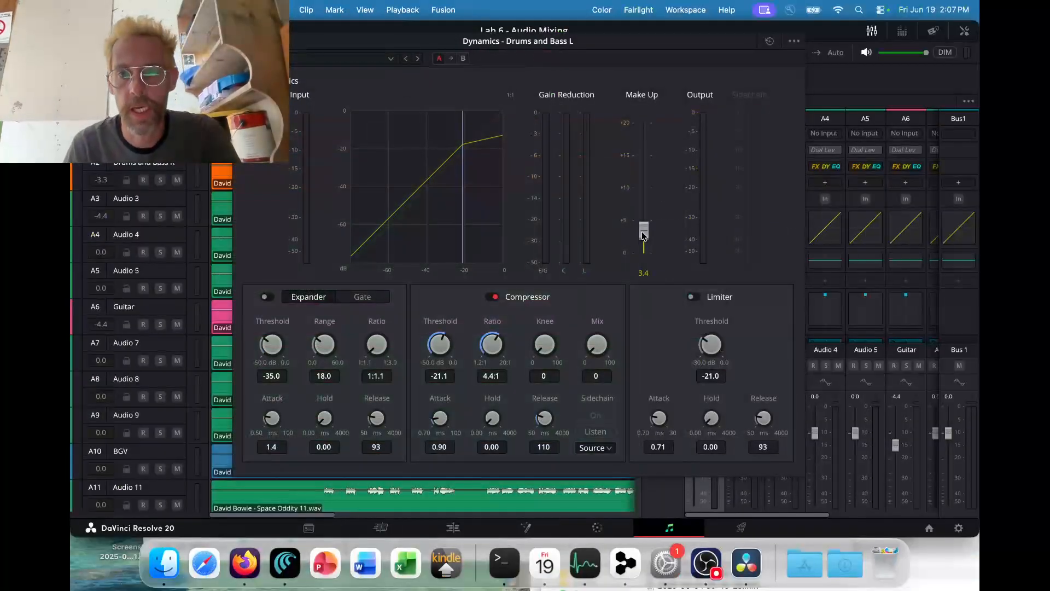
# Return to DaVinci Resolve, raise the Drums and Bass L make-up gain to 5.3 dB and play the session.
pyautogui.moveTo(644, 235); pyautogui.dragTo(646, 221)
pyautogui.press('space')
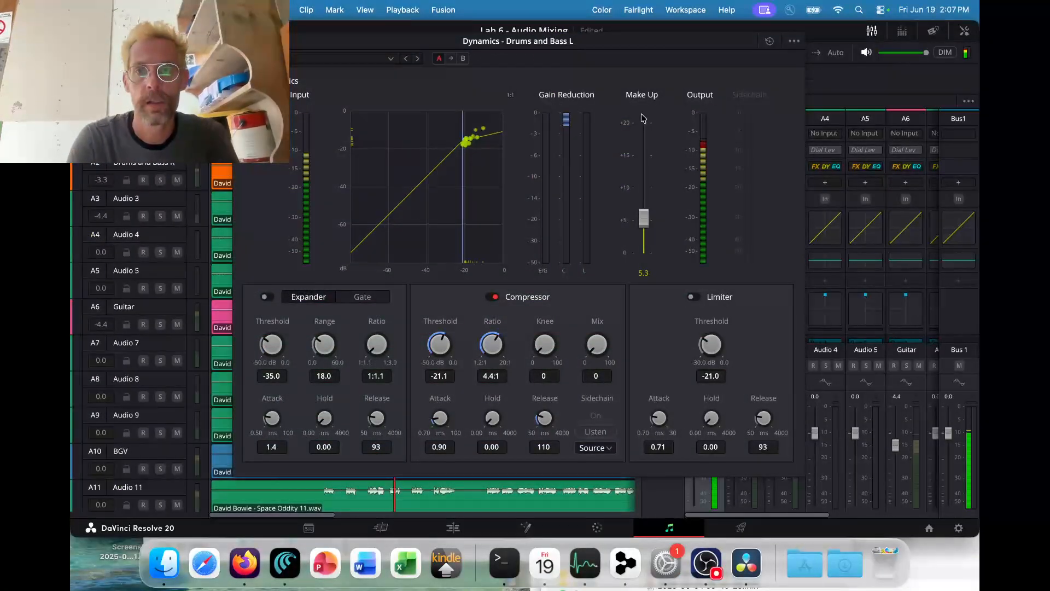
pyautogui.moveTo(647, 44); pyautogui.dragTo(665, 70)
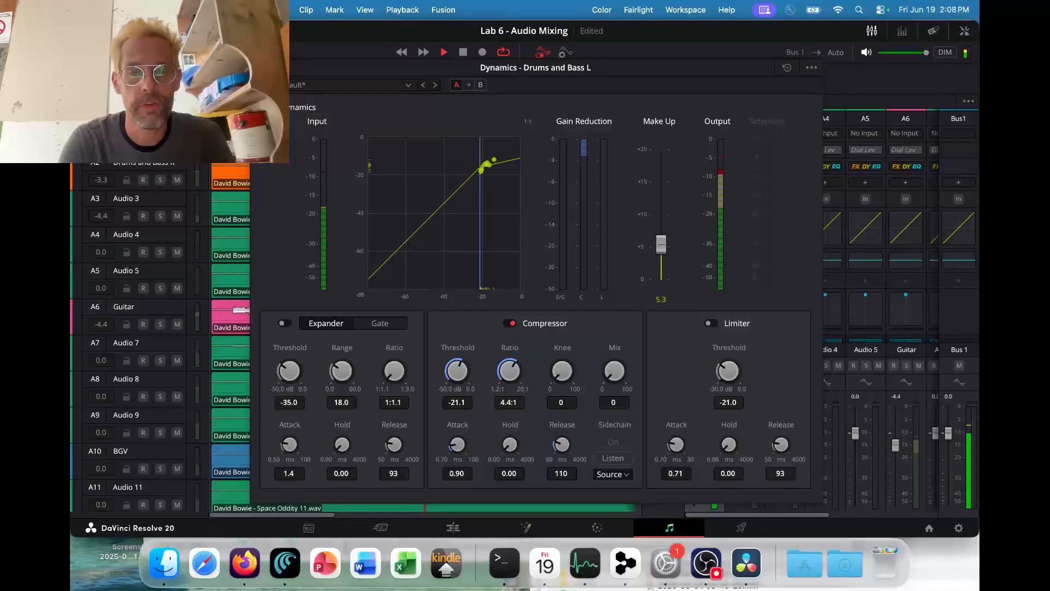
pyautogui.press('super+Tab')
pyautogui.press('super+Tab')
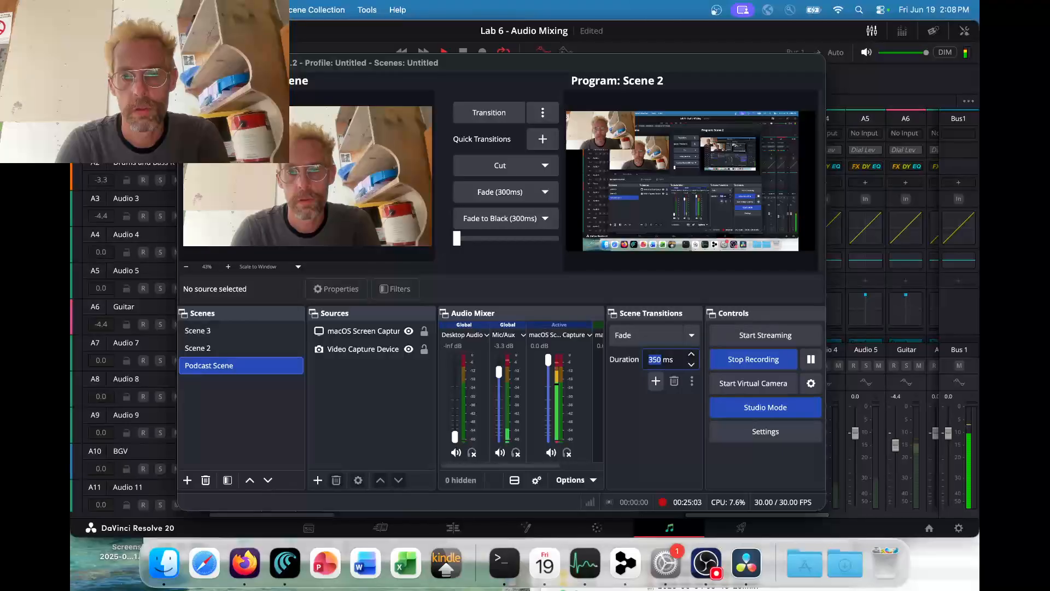
pyautogui.press('super+Tab')
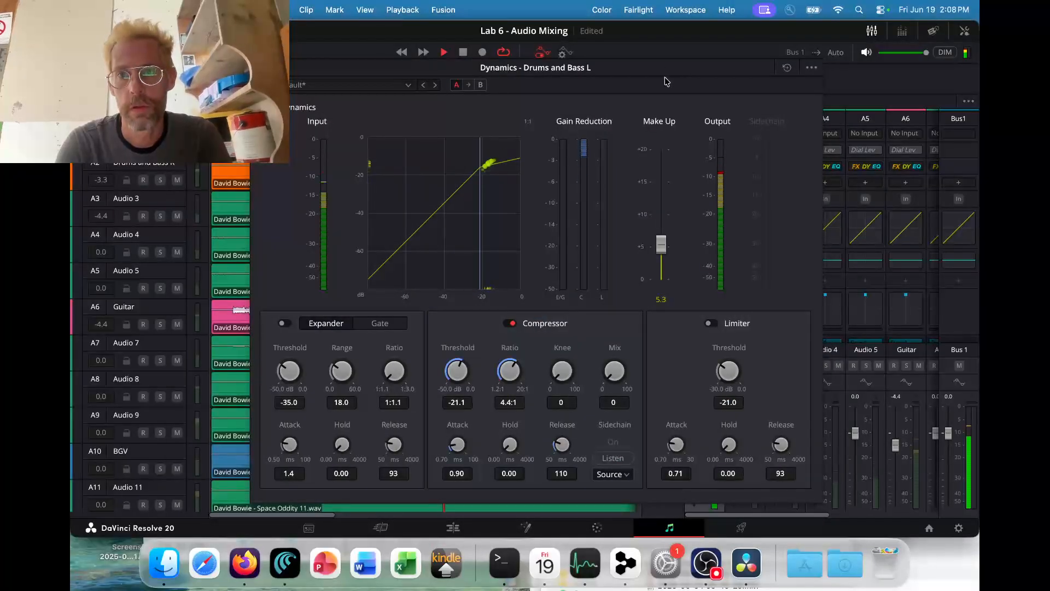
# Compare Drums and Bass L with the dynamics off and on during playback, and close the dynamics window.
pyautogui.moveTo(707, 72); pyautogui.dragTo(473, 74)
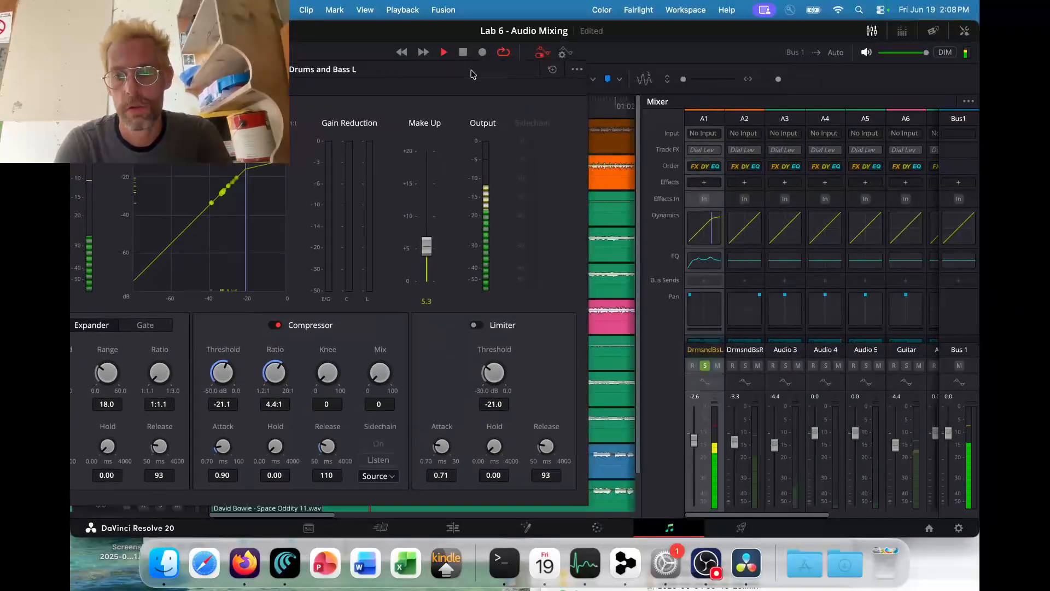
pyautogui.moveTo(692, 296); pyautogui.dragTo(707, 298)
pyautogui.moveTo(297, 72); pyautogui.dragTo(557, 60)
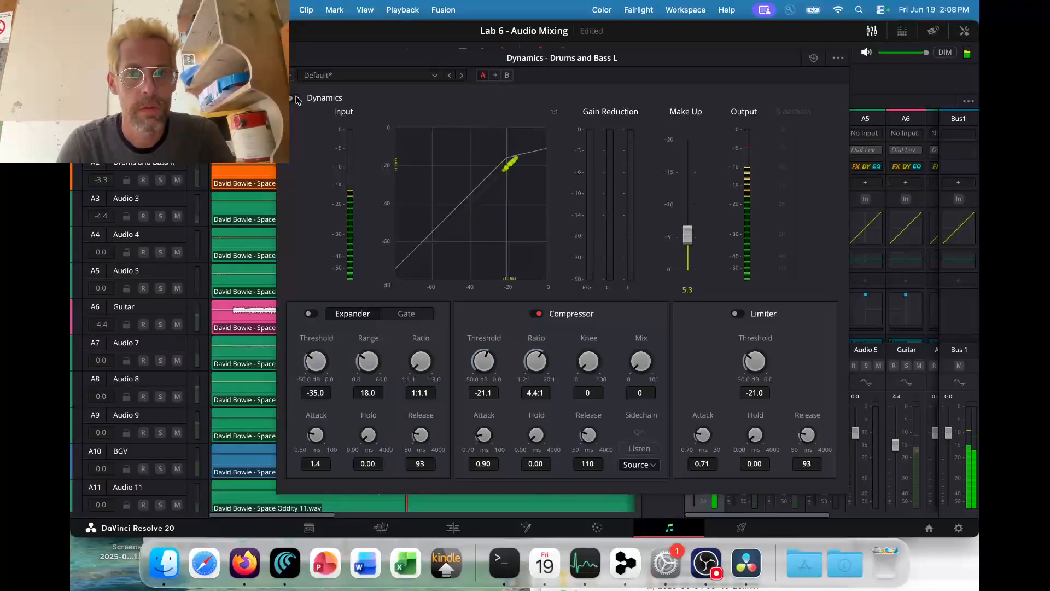
pyautogui.click(296, 99)
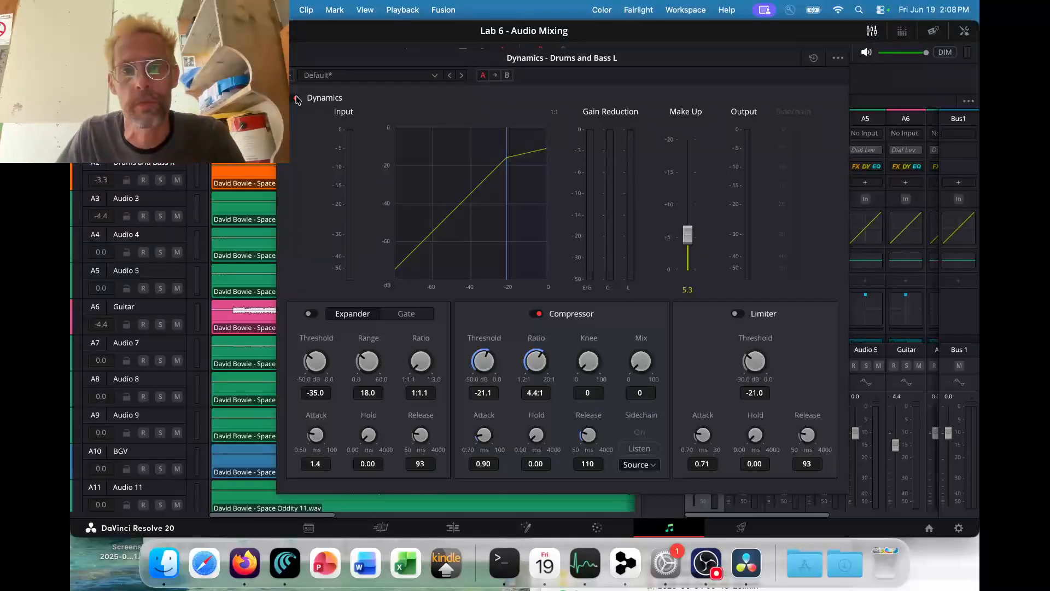
pyautogui.click(286, 58)
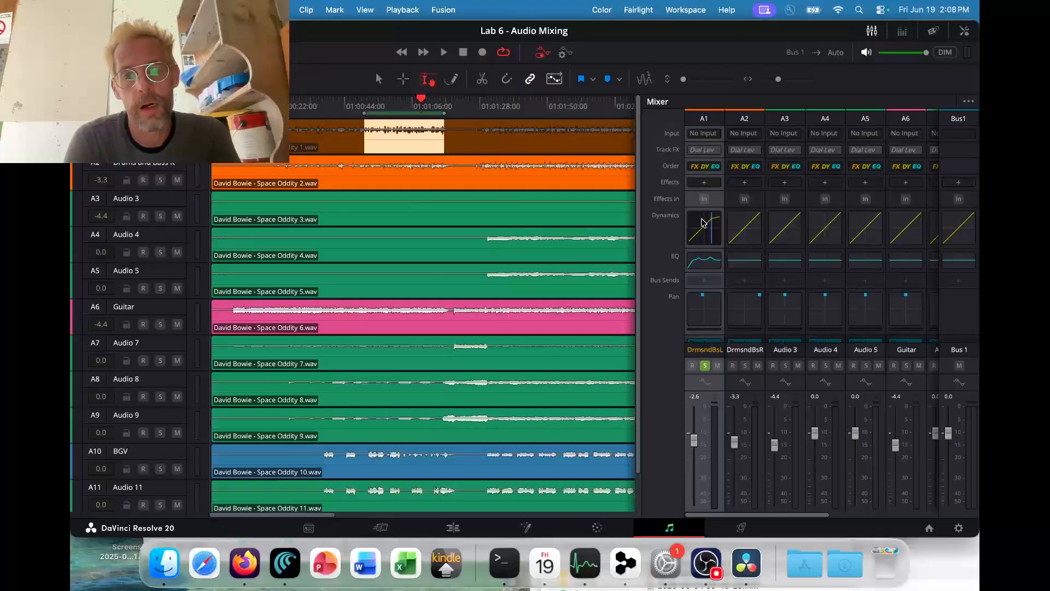
pyautogui.press('super+Tab')
pyautogui.press('super+Tab')
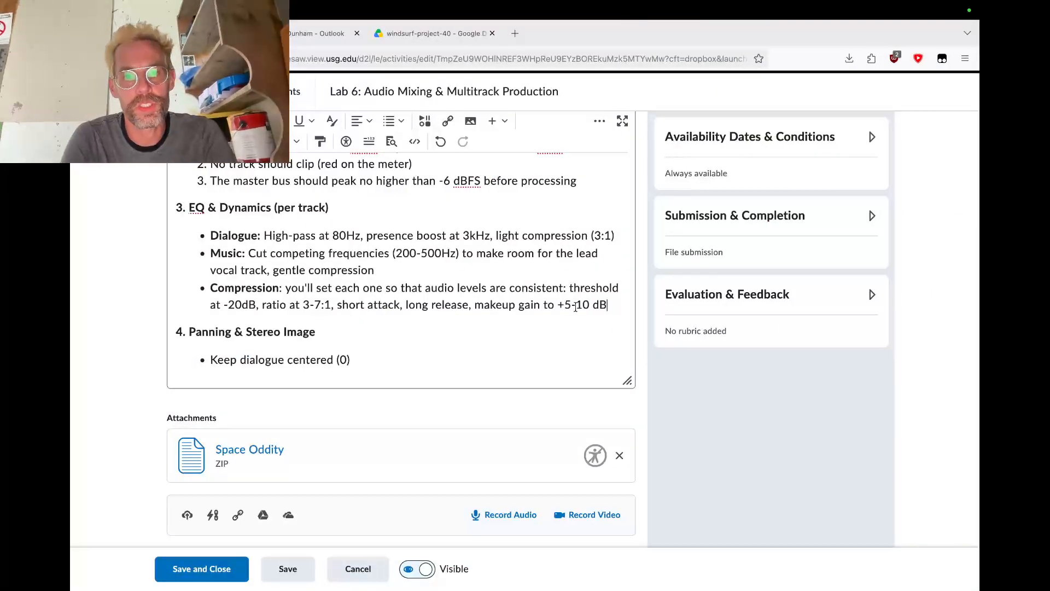
pyautogui.press('super+Tab')
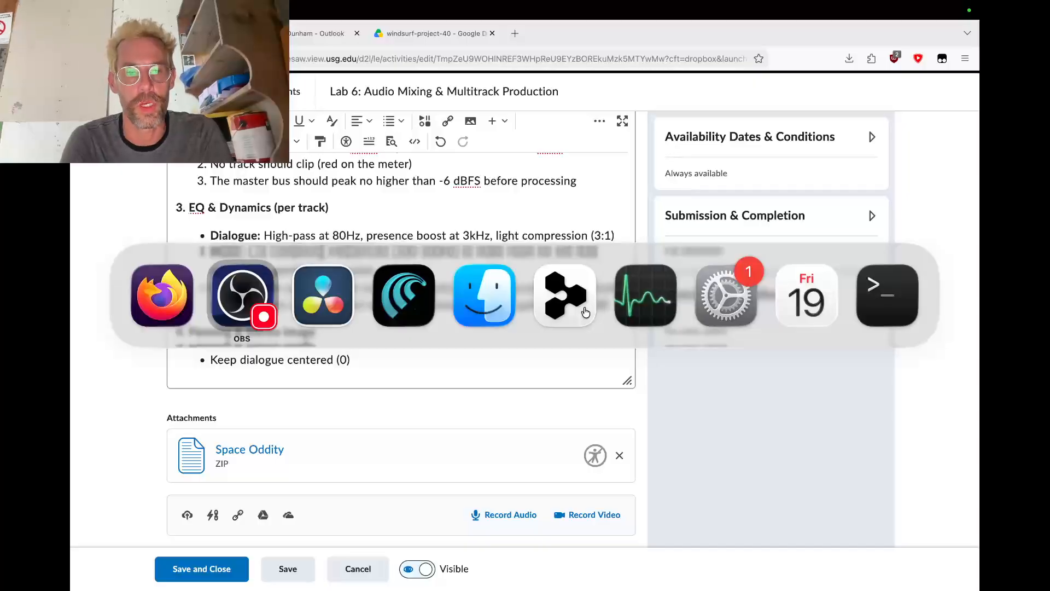
pyautogui.press('super+Tab')
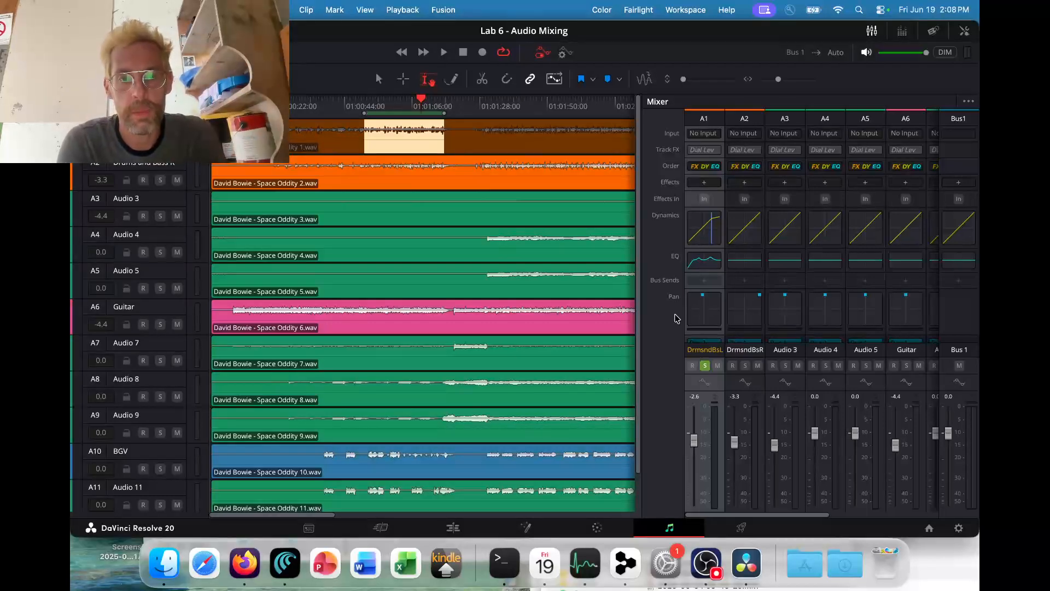
# Switch to Firefox and reword the first Panning & Stereo Image bullet so that it begins with "Keep lead".
pyautogui.press('super+Tab')
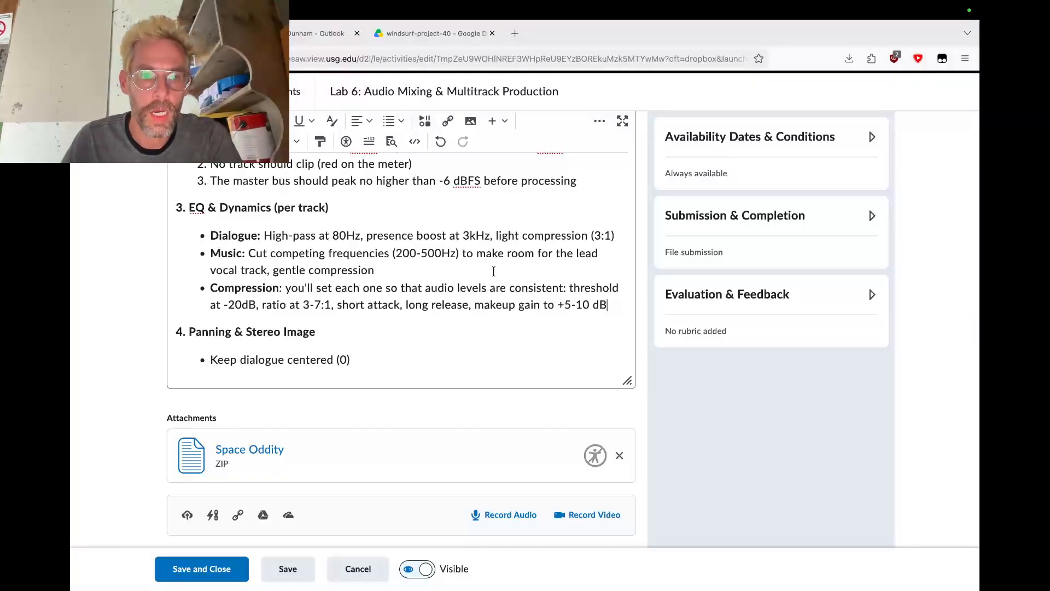
pyautogui.scroll(-3, 508, 275)
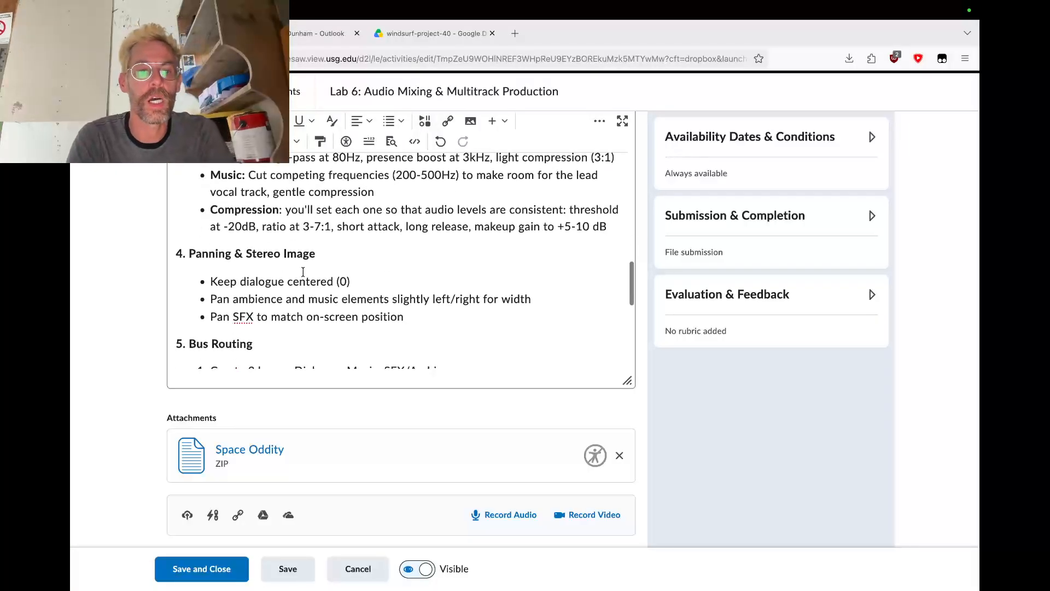
pyautogui.moveTo(367, 282); pyautogui.dragTo(242, 284)
pyautogui.write('lead boic')
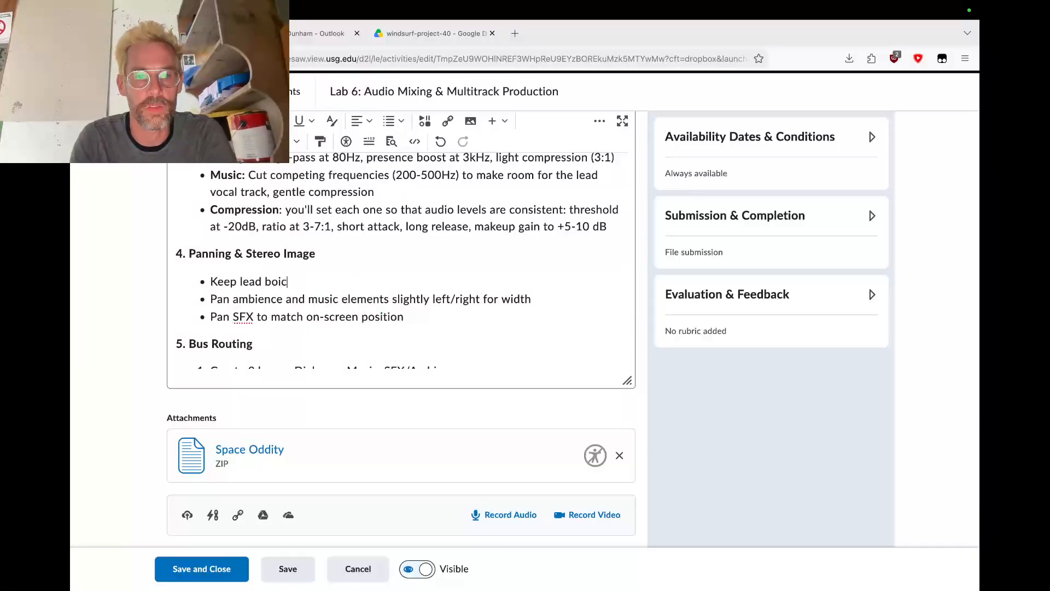
# Complete the first bullet under Panning & Stereo Image so it reads "Keep lead vocals centered".
pyautogui.press('BackSpace')
pyautogui.press('BackSpace')
pyautogui.press('BackSpace')
pyautogui.press('BackSpace')
pyautogui.write('vocals centered')
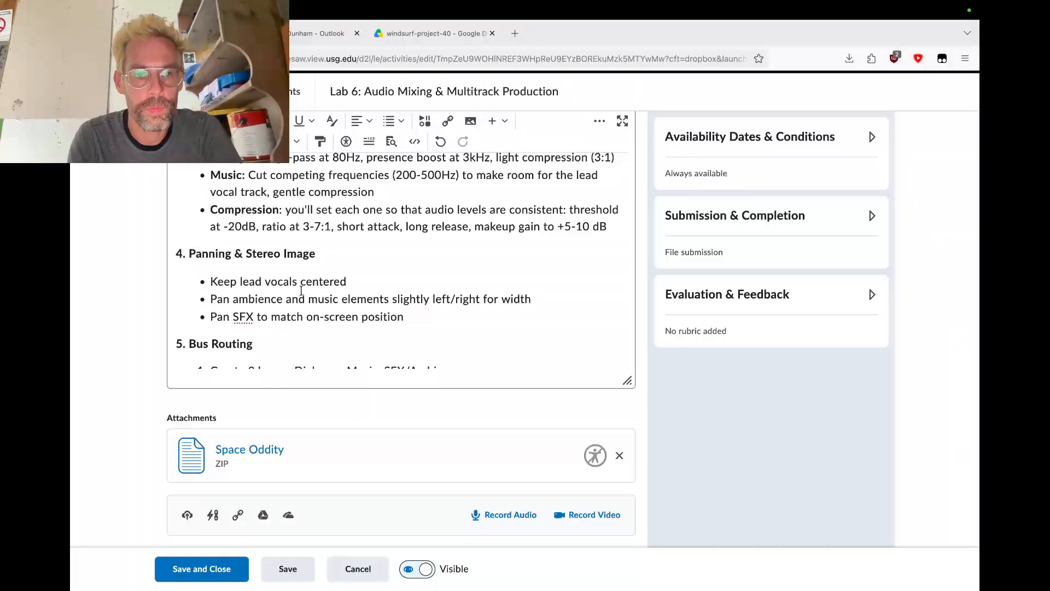
# Remove "ambience and" from the second panning bullet and delete the "Pan SFX to match on-screen position" bullet.
pyautogui.moveTo(308, 299); pyautogui.dragTo(233, 299)
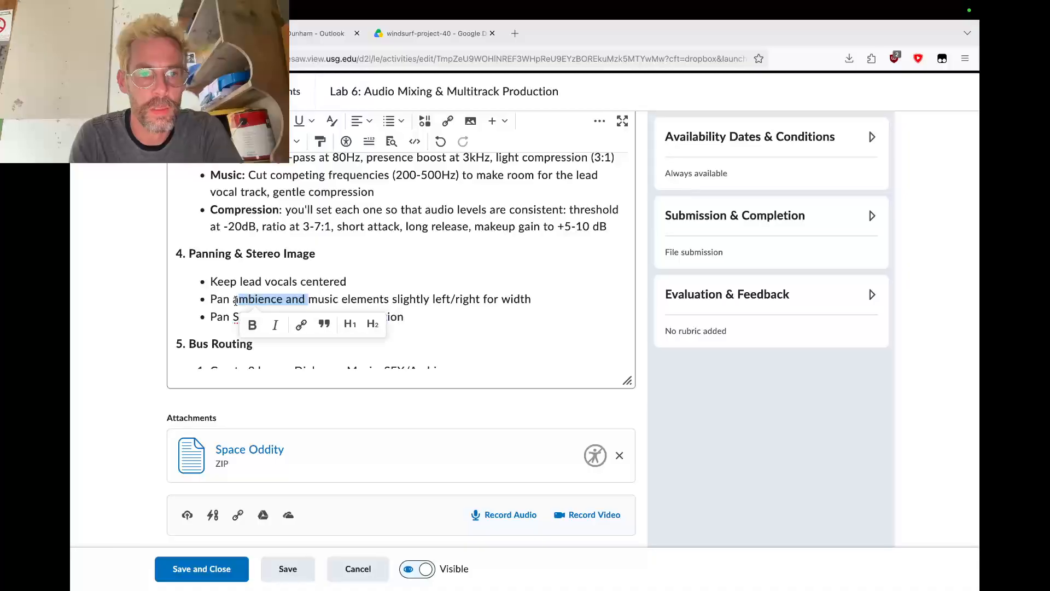
pyautogui.press('BackSpace')
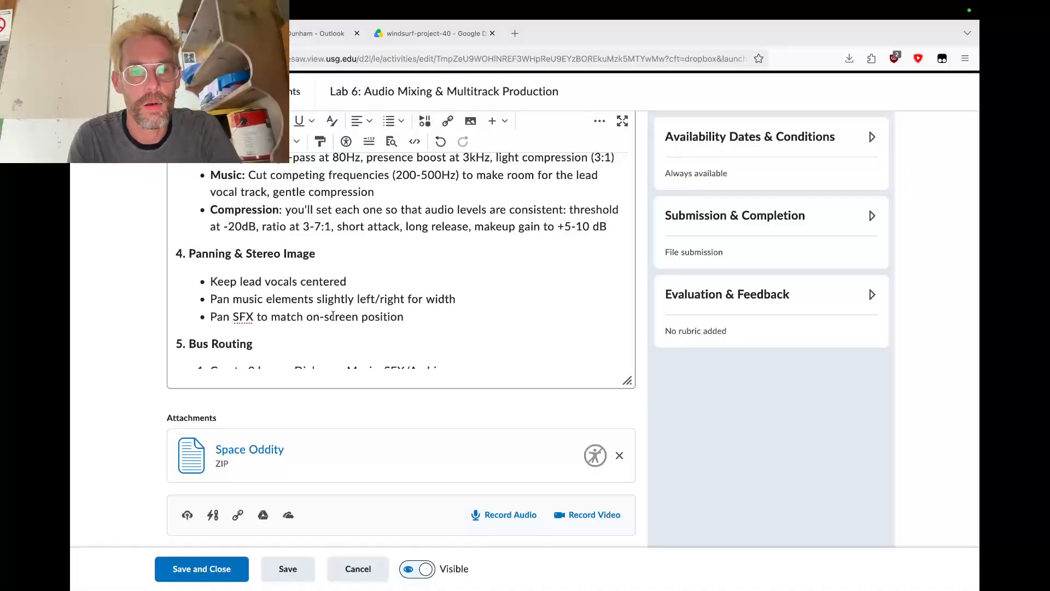
pyautogui.moveTo(405, 316); pyautogui.dragTo(211, 318)
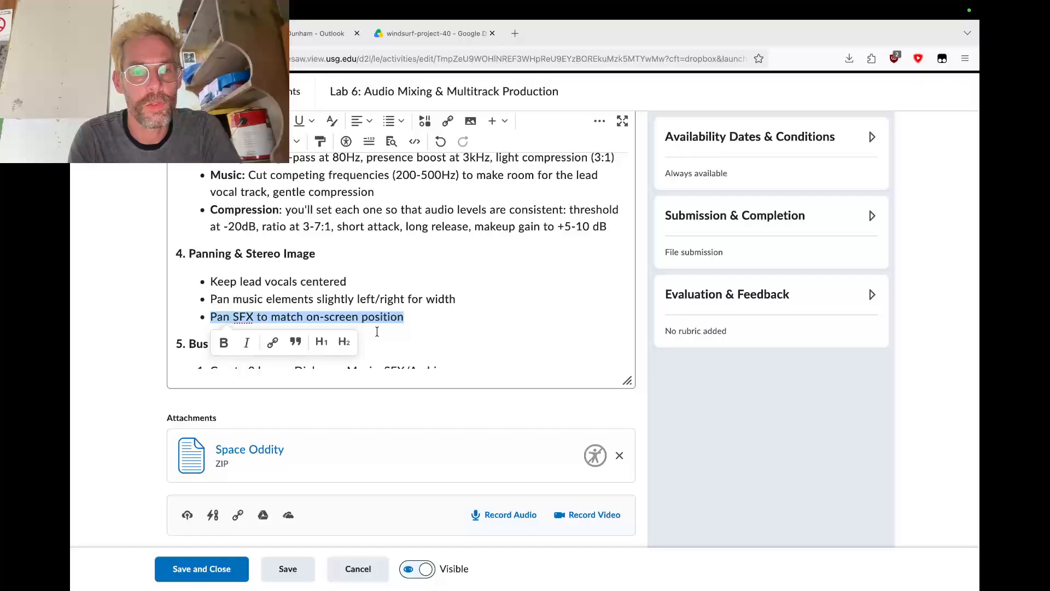
pyautogui.click(393, 323)
pyautogui.tripleClick(290, 320)
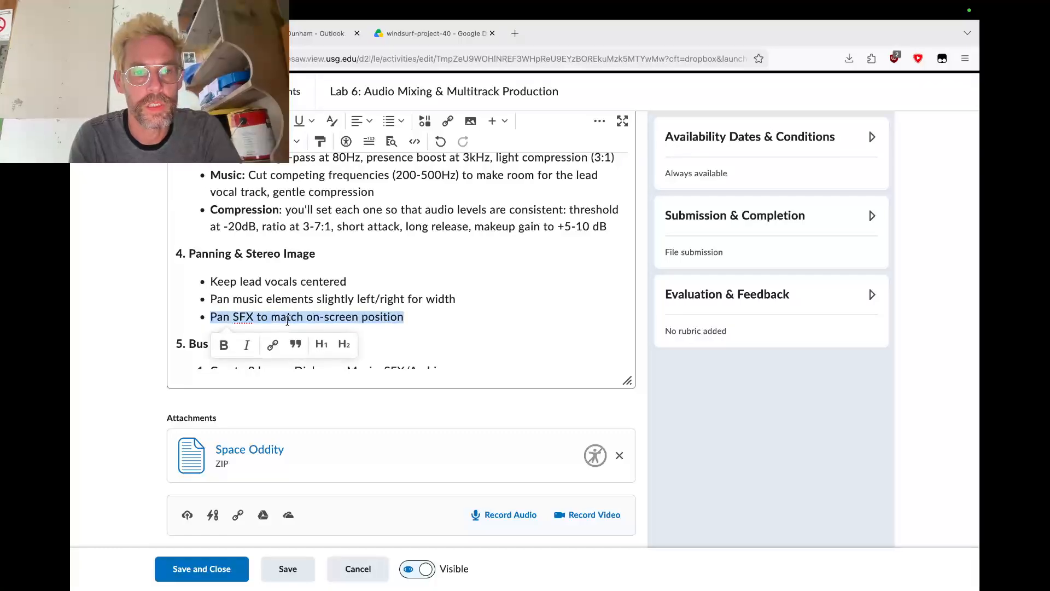
pyautogui.click(286, 319)
pyautogui.moveTo(402, 319); pyautogui.dragTo(209, 317)
pyautogui.press('BackSpace')
pyautogui.press('BackSpace')
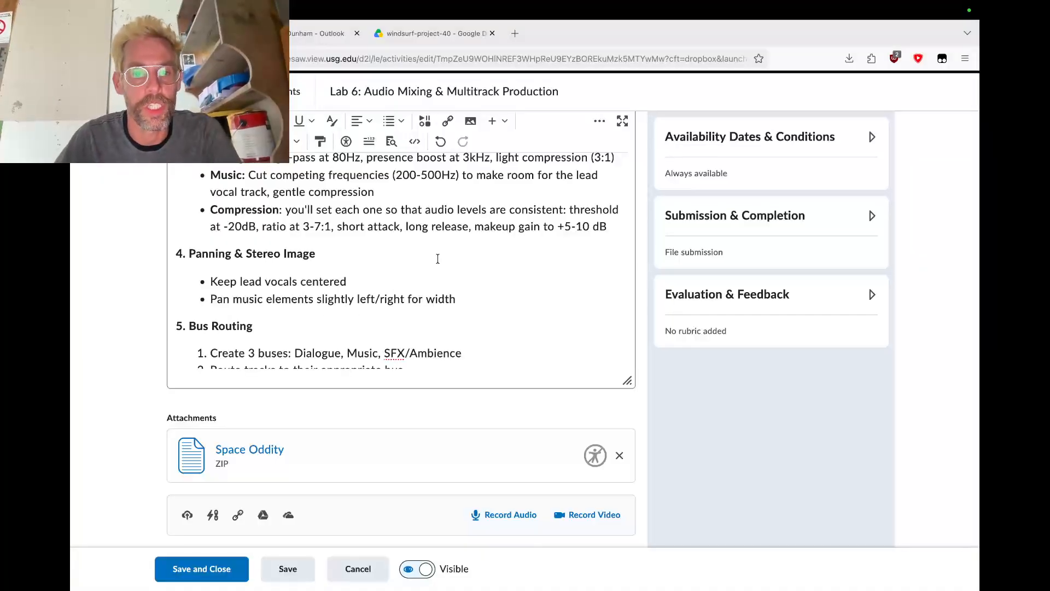
# Add a bold heading "5. Effects" between the panning bullets and the Bus Routing section.
pyautogui.scroll(-1, 438, 258)
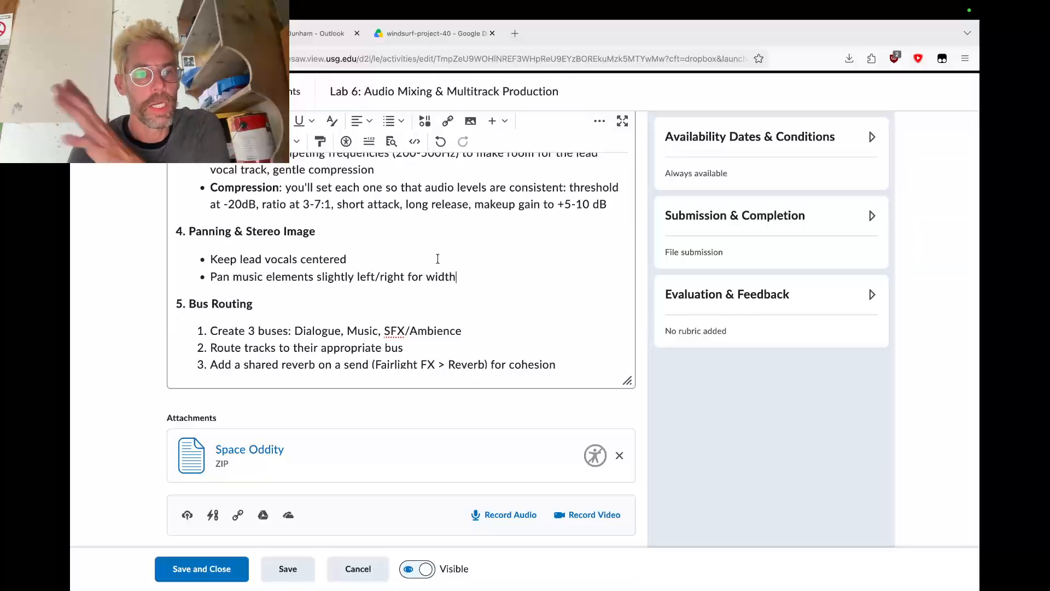
pyautogui.press('Return')
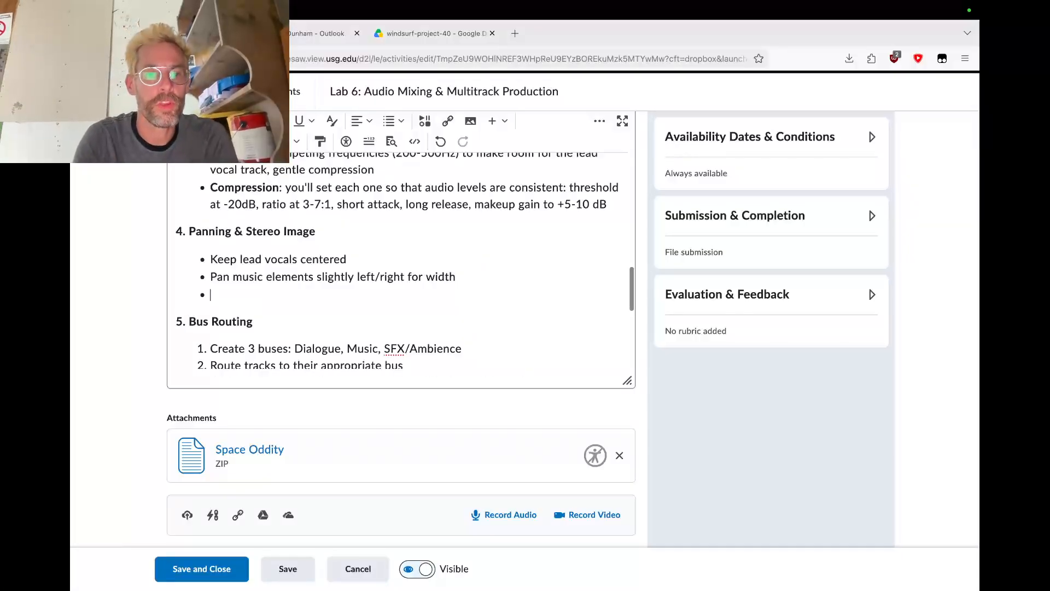
pyautogui.press('Return')
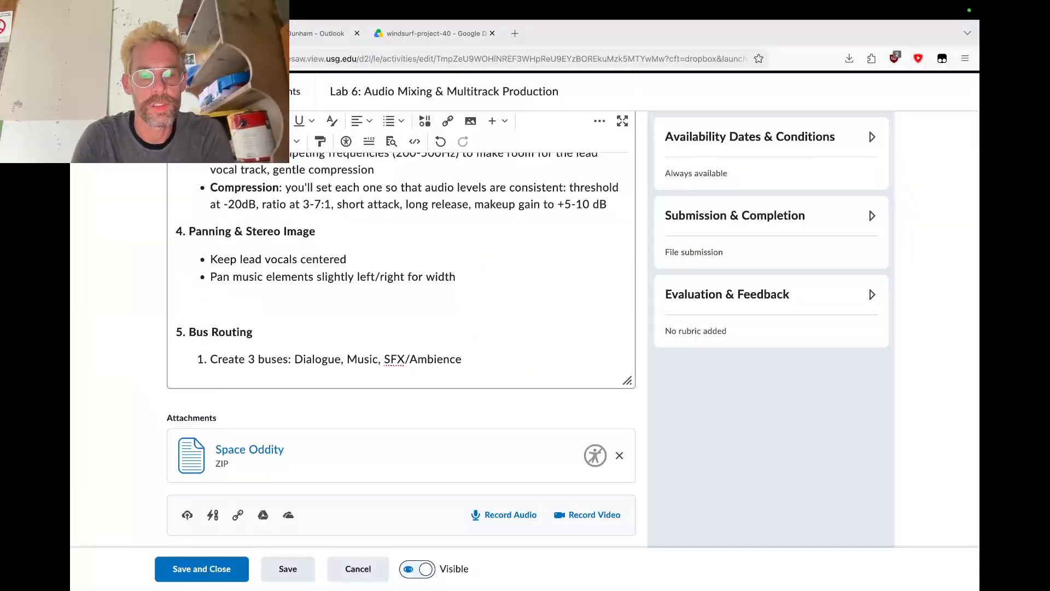
pyautogui.write('5. EW')
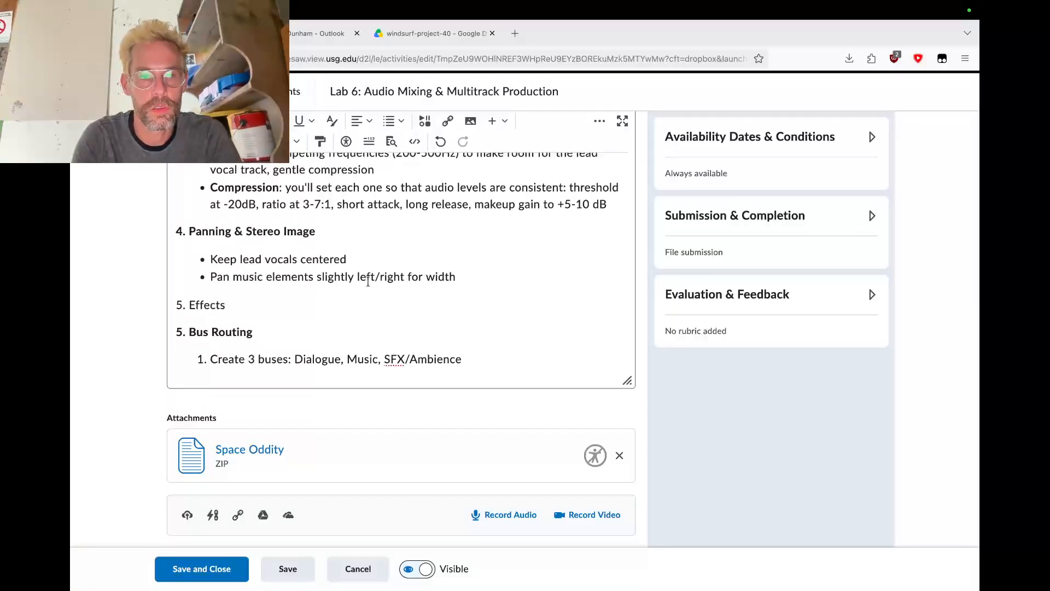
pyautogui.moveTo(235, 309); pyautogui.dragTo(188, 309)
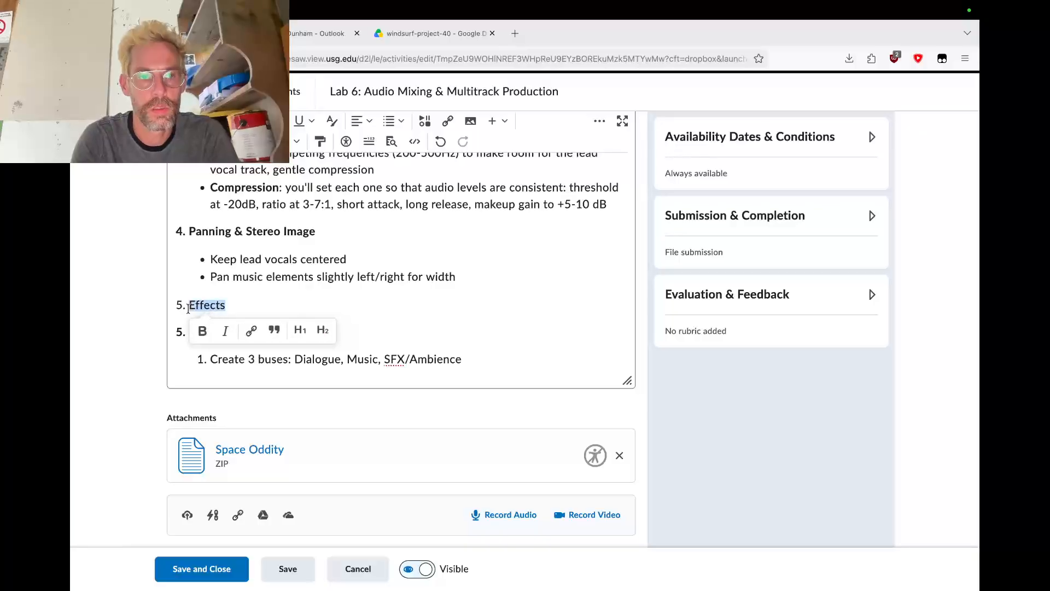
pyautogui.hotkey('shift', 'Home')
pyautogui.press('super+b')
pyautogui.click(254, 303)
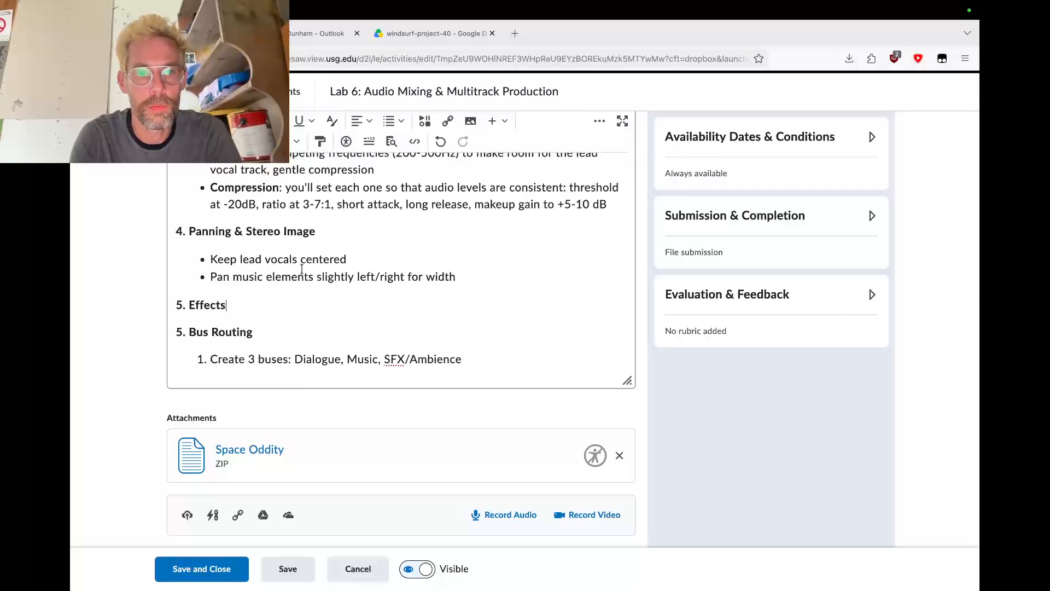
# Switch to DaVinci Resolve, take track A1 out of solo, and audition Audio 7 soloed at two points of the song.
pyautogui.press('super+Tab')
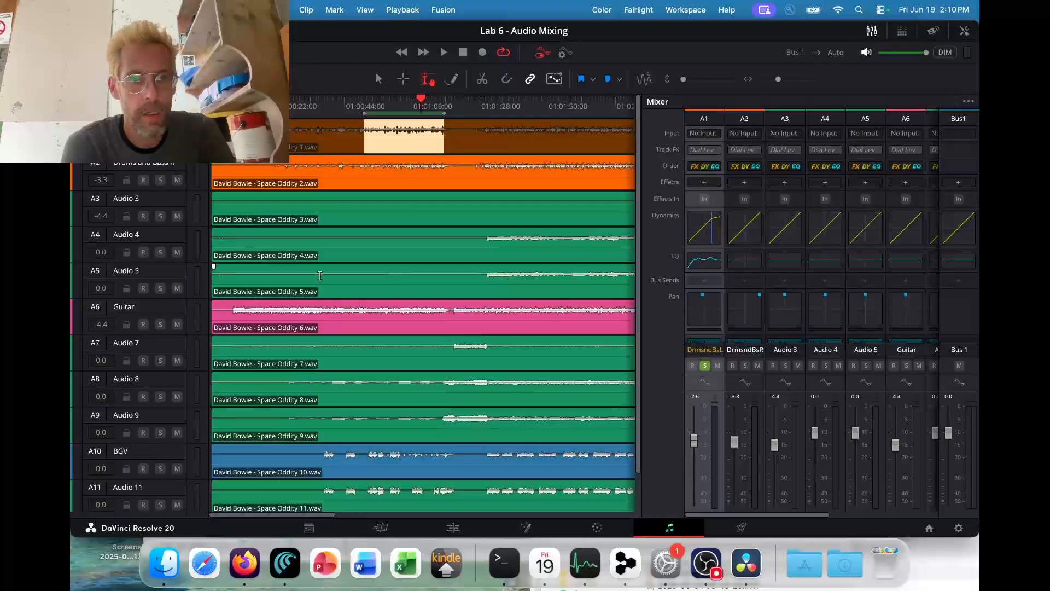
pyautogui.scroll(-2, 270, 287)
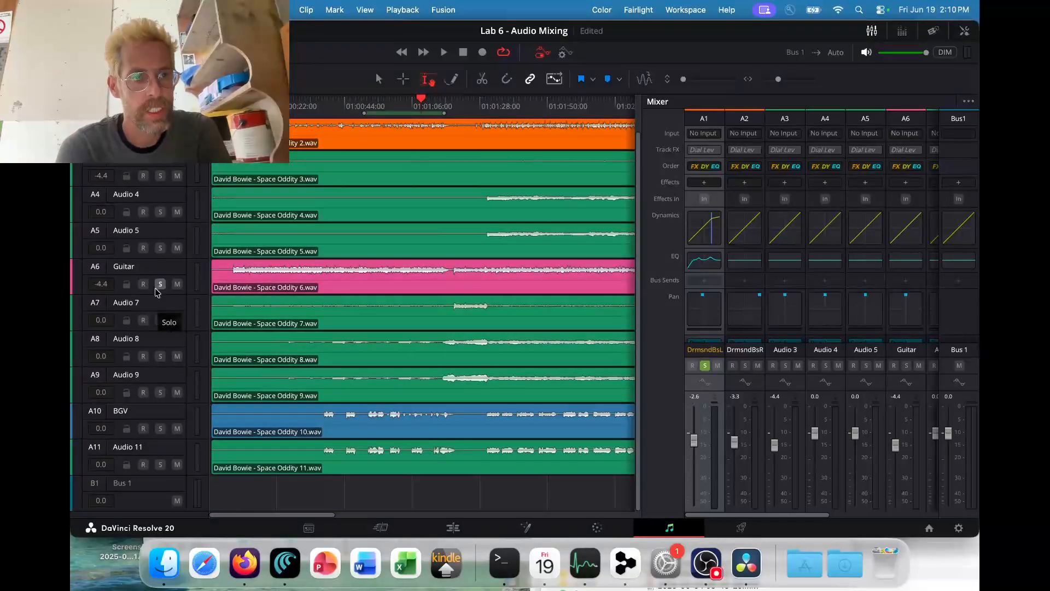
pyautogui.scroll(2, 164, 322)
pyautogui.click(160, 144)
pyautogui.scroll(-2, 164, 235)
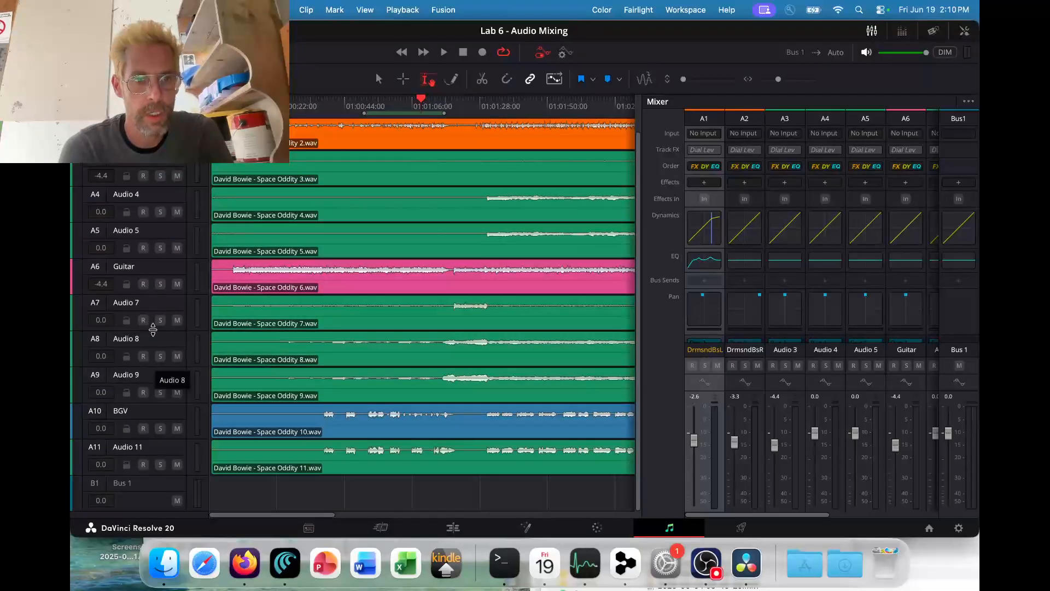
pyautogui.click(160, 320)
pyautogui.moveTo(386, 106); pyautogui.dragTo(376, 106)
pyautogui.press('space')
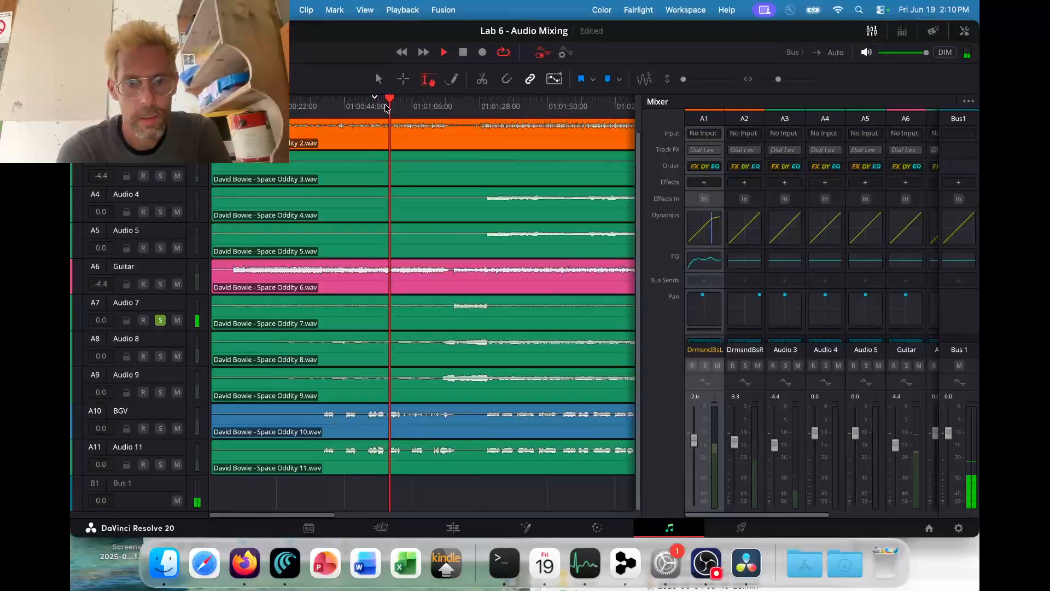
pyautogui.click(467, 106)
pyautogui.click(449, 106)
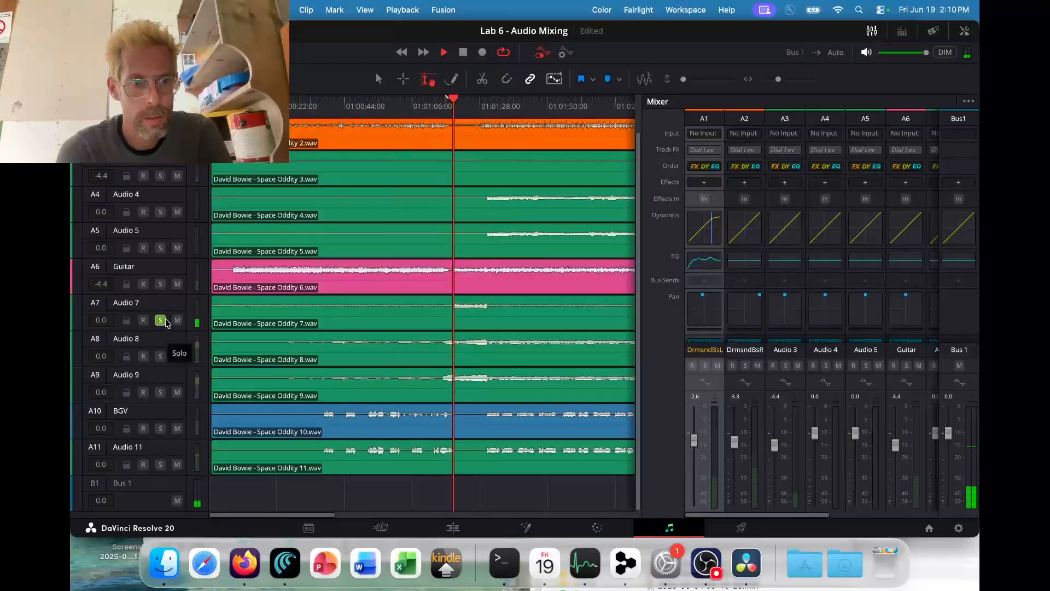
# Solo Audio 8 instead of Audio 7 and audition its louder passage just after 01:01:06.
pyautogui.click(160, 356)
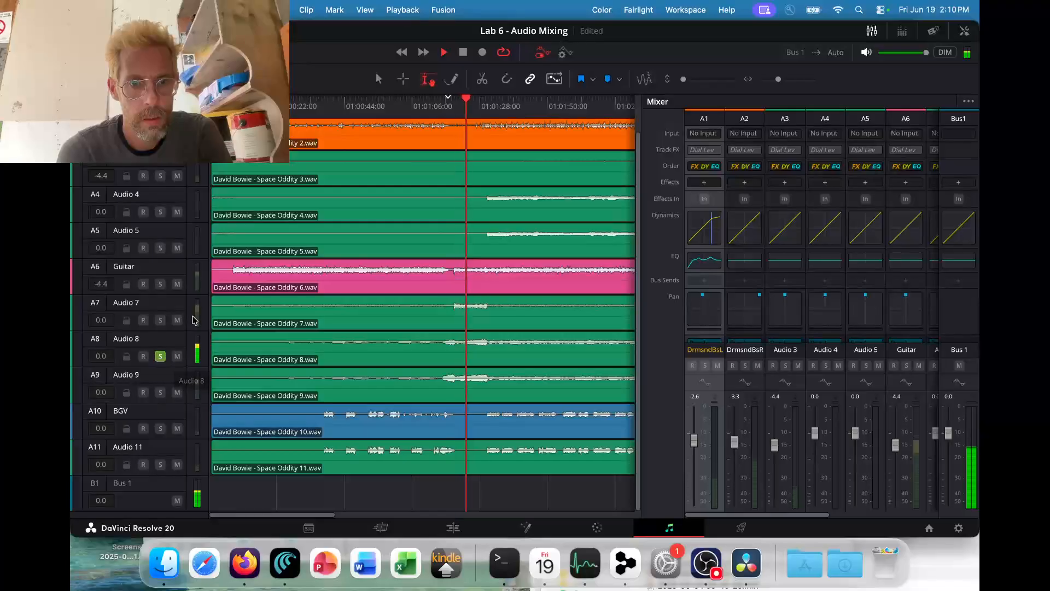
pyautogui.press('space')
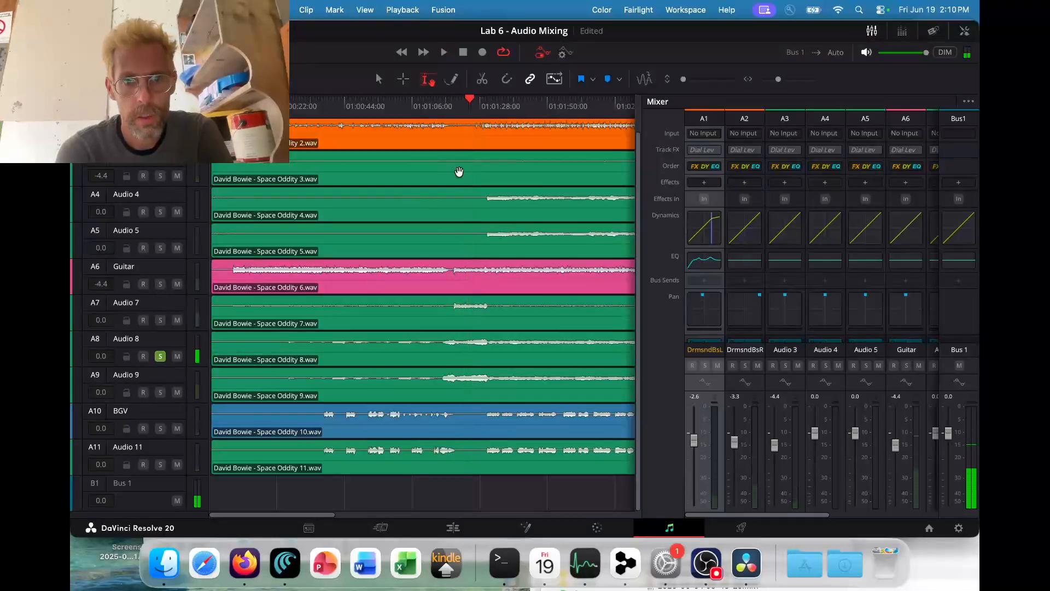
pyautogui.click(487, 107)
pyautogui.click(448, 112)
pyautogui.click(492, 106)
pyautogui.press('space')
pyautogui.press('space')
pyautogui.click(447, 105)
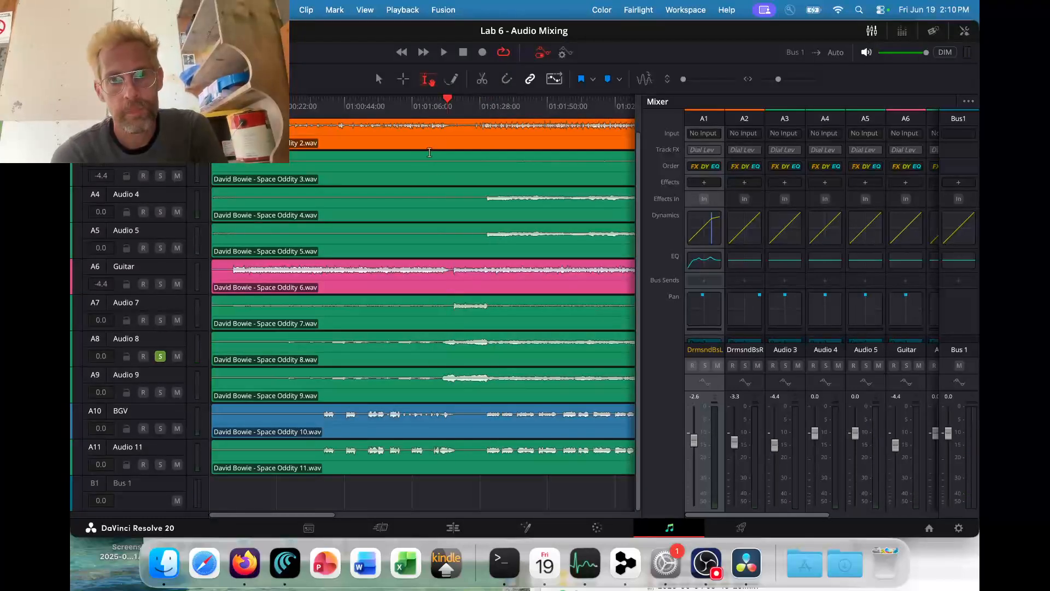
# Pan Audio 8 slightly to the right and play the passage.
pyautogui.press('space')
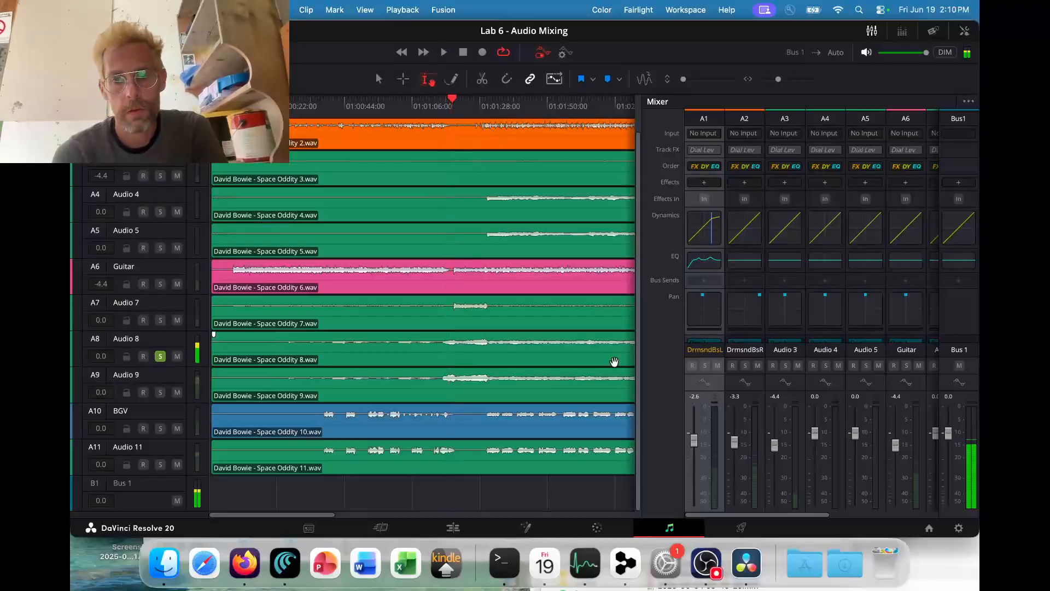
pyautogui.hscroll(5, 799, 328)
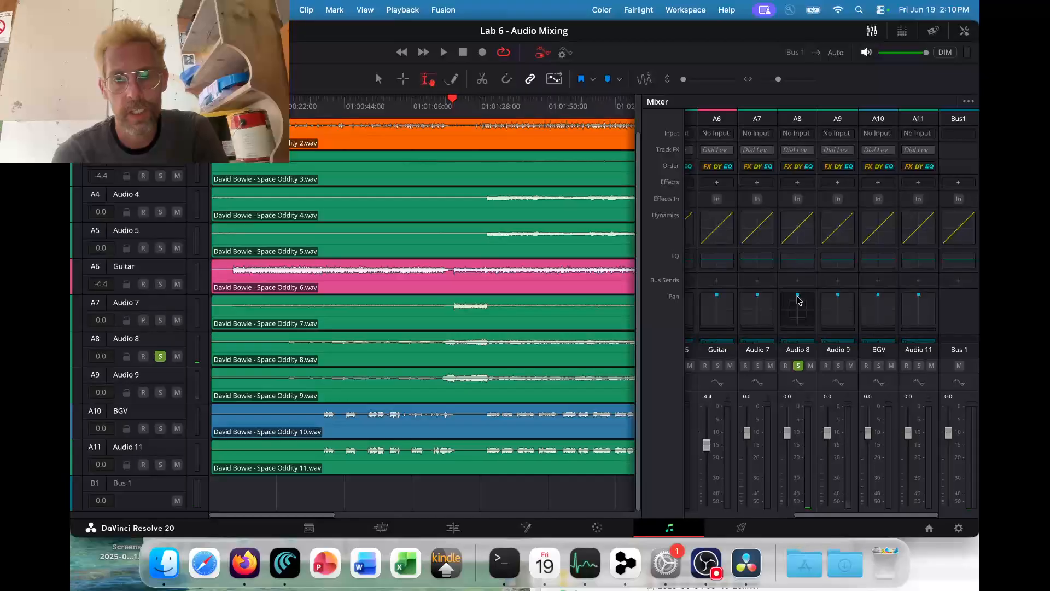
pyautogui.press('space')
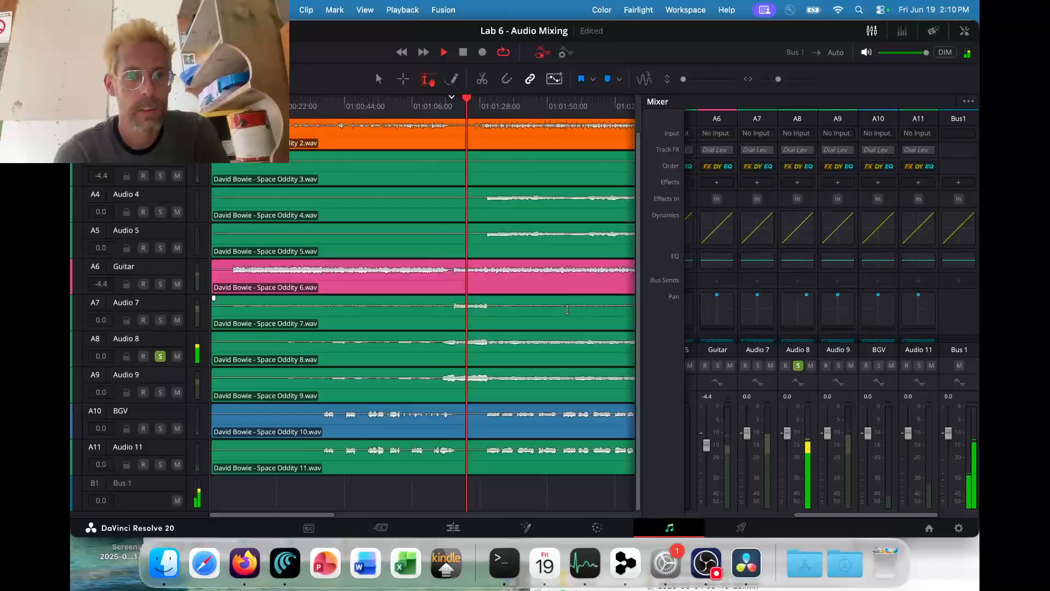
# Solo both drums and bass tracks together with Audio 8, and pan the left drums and bass track A1 further left.
pyautogui.scroll(3, 125, 305)
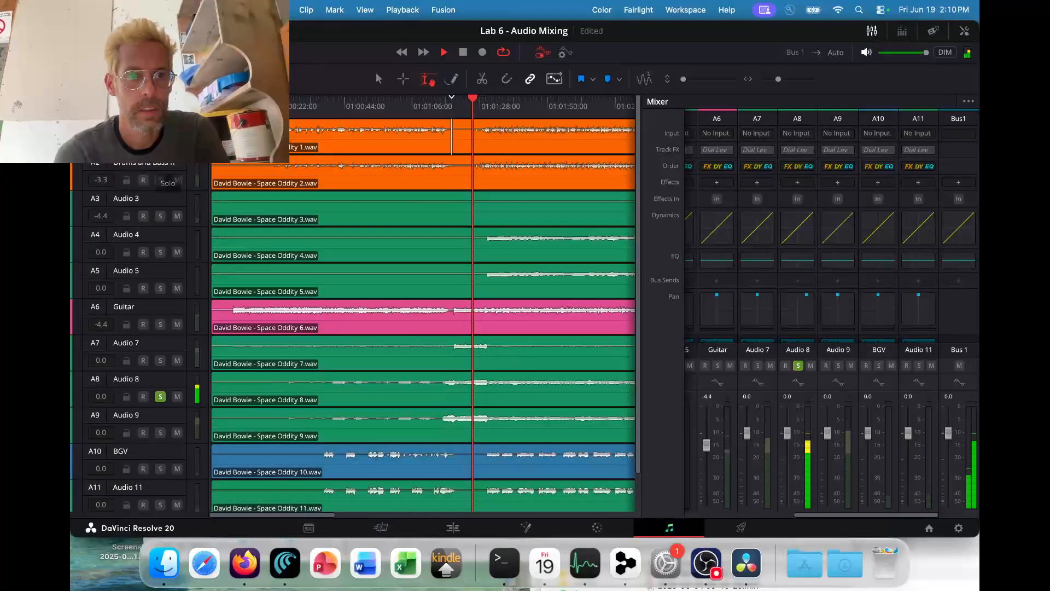
pyautogui.click(160, 180)
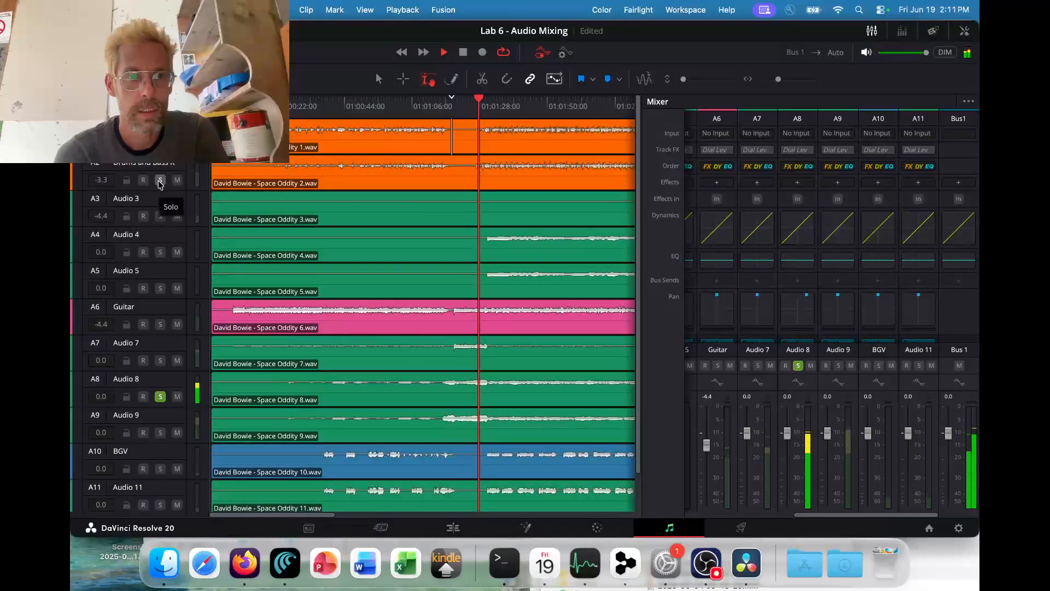
pyautogui.hscroll(-5, 695, 329)
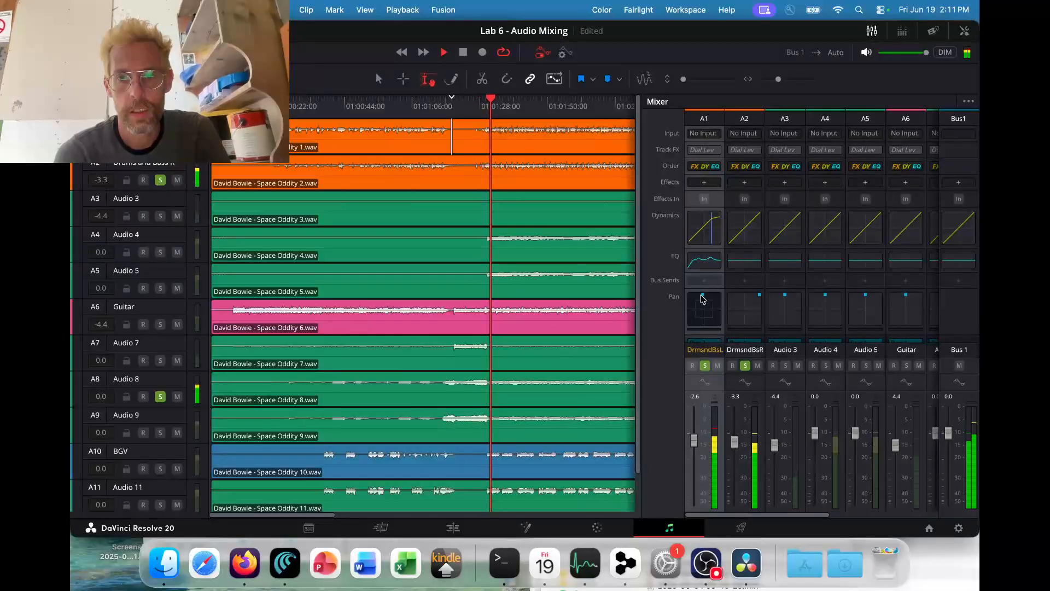
pyautogui.moveTo(702, 296); pyautogui.dragTo(685, 297)
# Pan Audio 8 to the left of centre during playback and stop the playback.
pyautogui.hscroll(5, 775, 315)
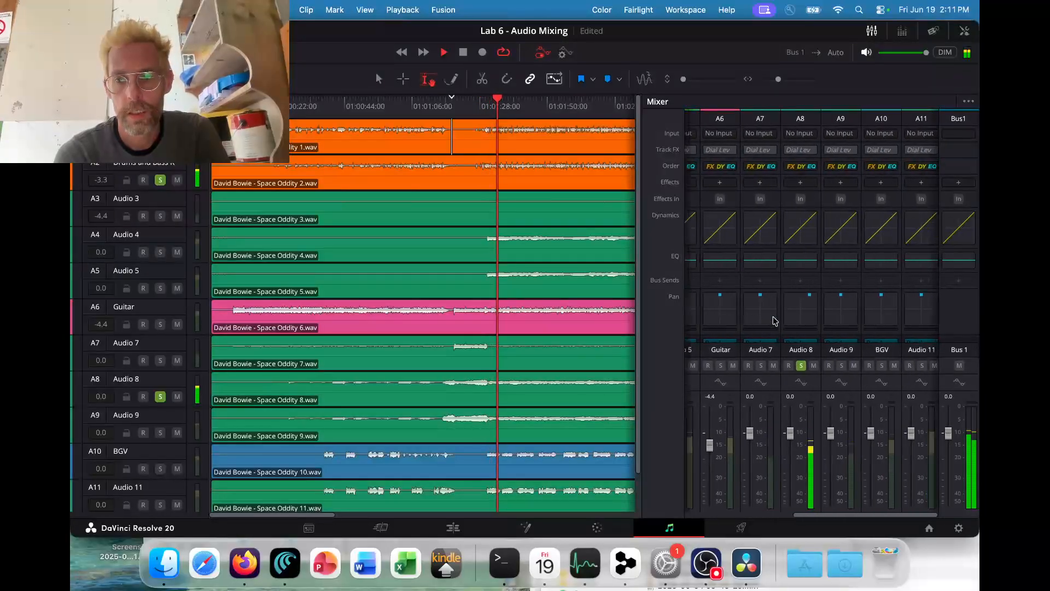
pyautogui.moveTo(807, 299); pyautogui.dragTo(785, 298)
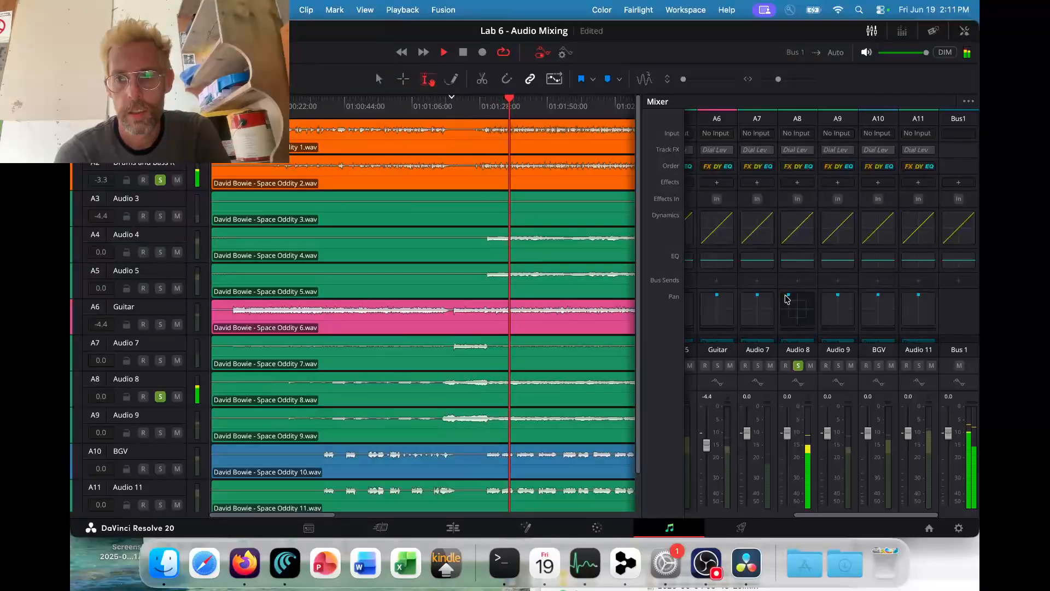
pyautogui.press('space')
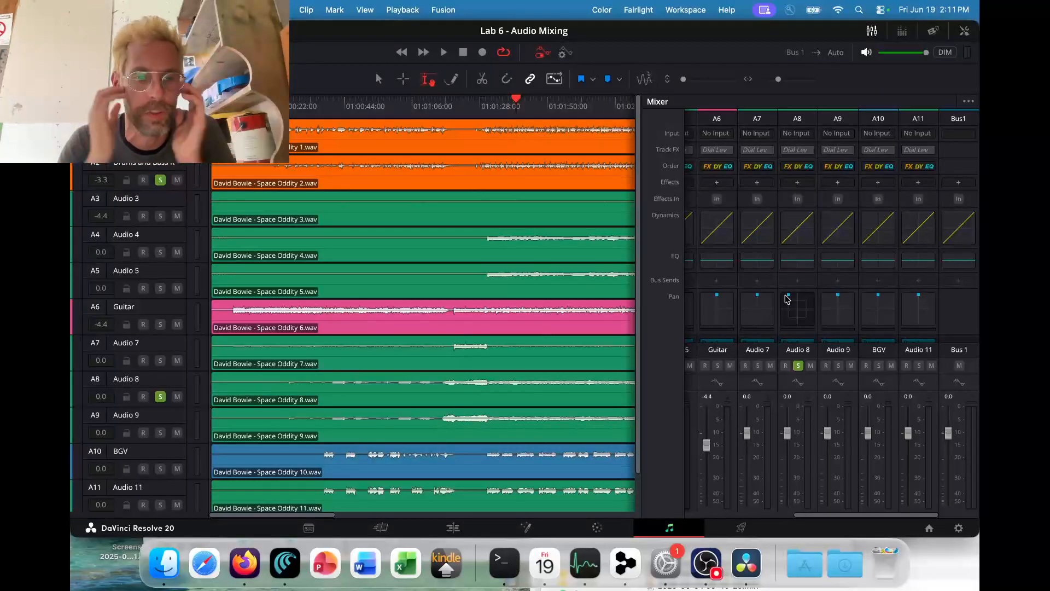
# Switch back to the assignment in the browser and start a bulleted list under the "5. Effects" heading.
pyautogui.press('super+Tab')
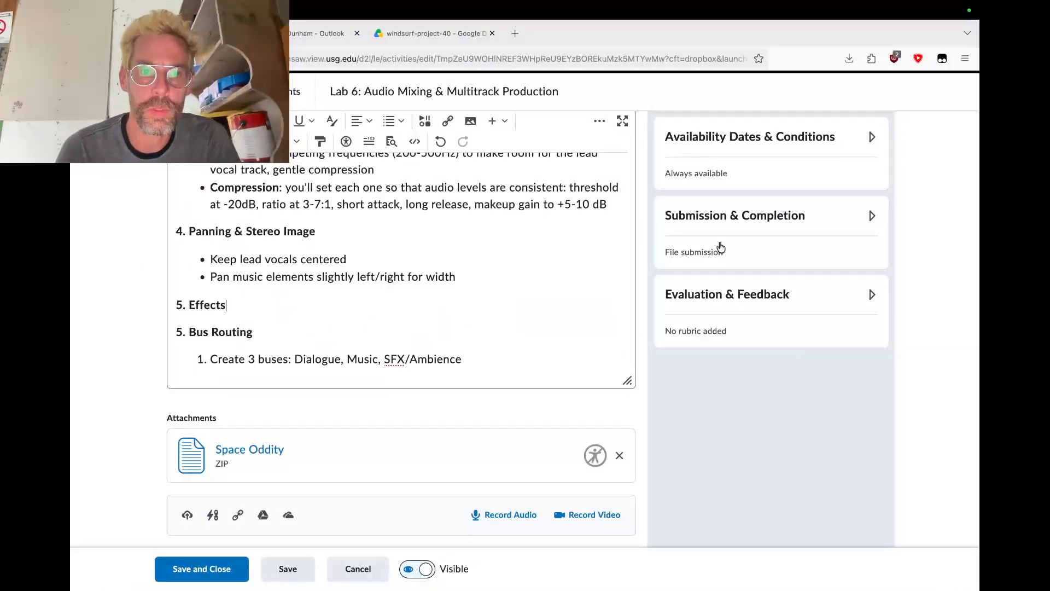
pyautogui.press('super+Tab')
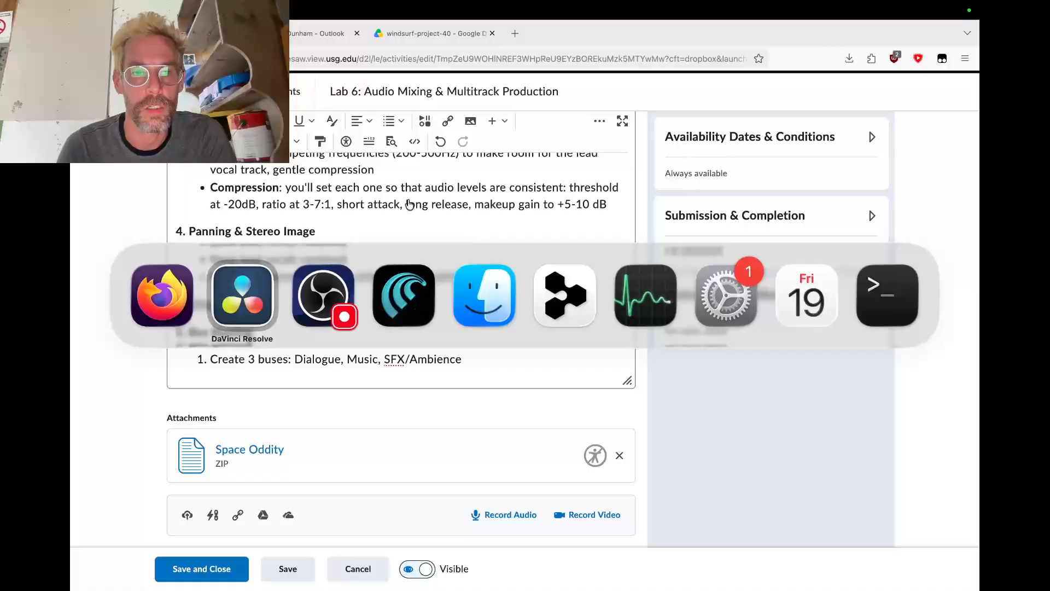
pyautogui.press('super+Tab')
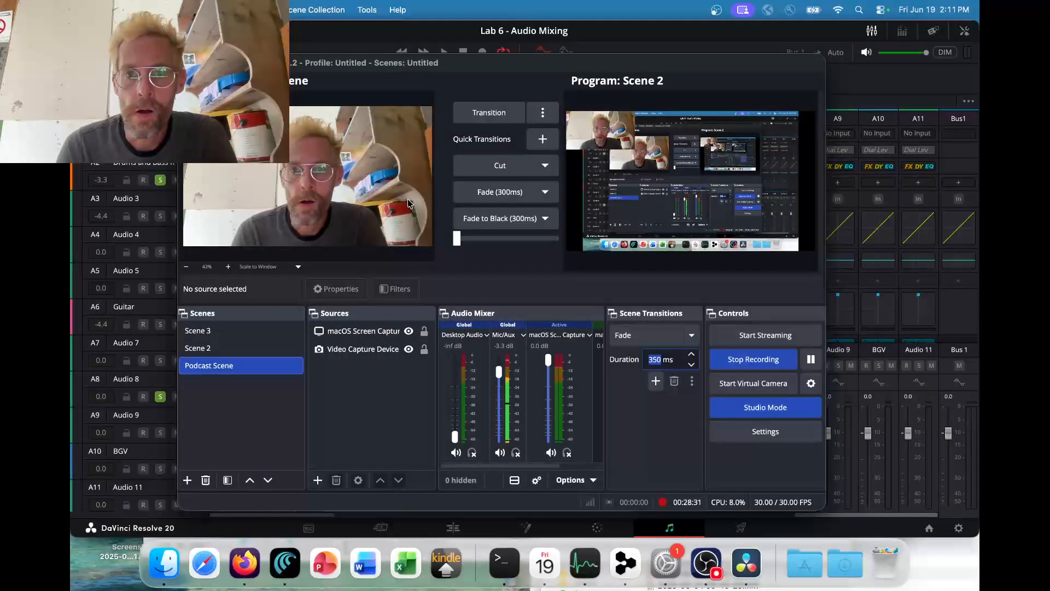
pyautogui.press('super+Tab')
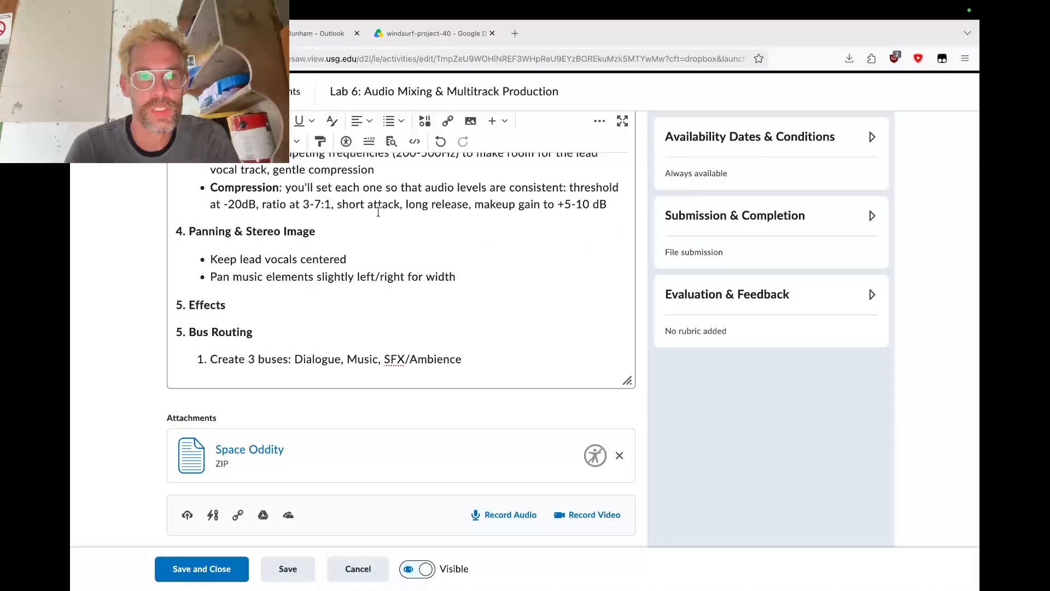
pyautogui.click(301, 304)
pyautogui.press('Return')
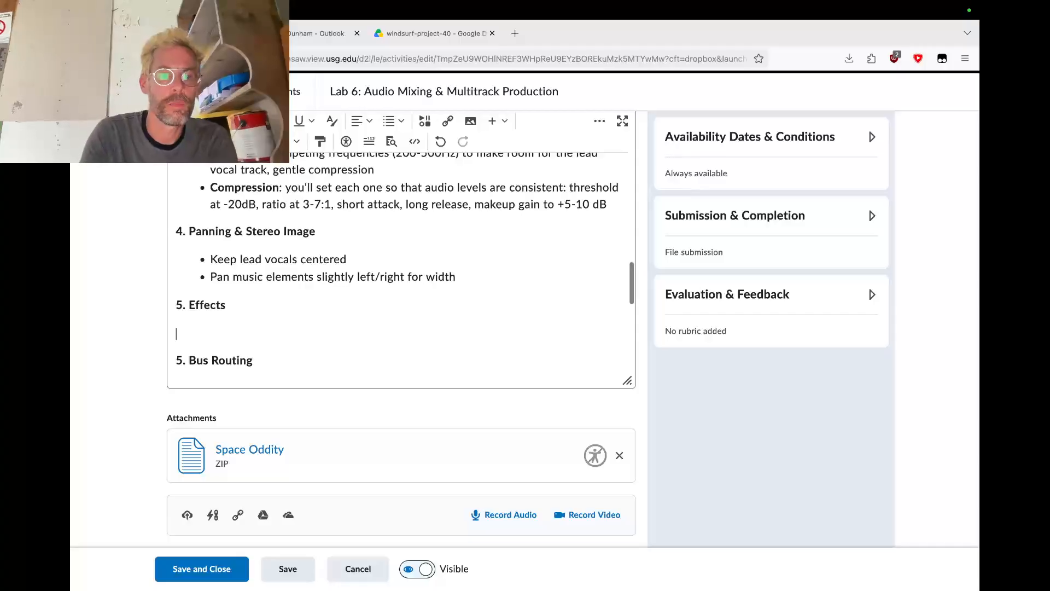
pyautogui.press('Tab')
pyautogui.hotkey('shift', 'Tab')
pyautogui.click(390, 121)
pyautogui.click(394, 148)
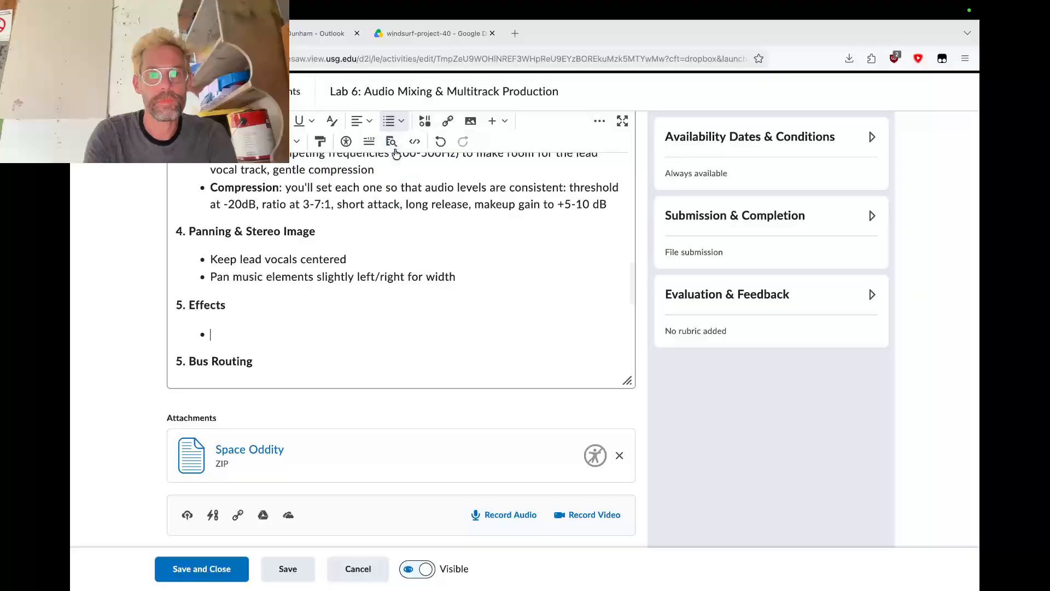
pyautogui.write('Ap')
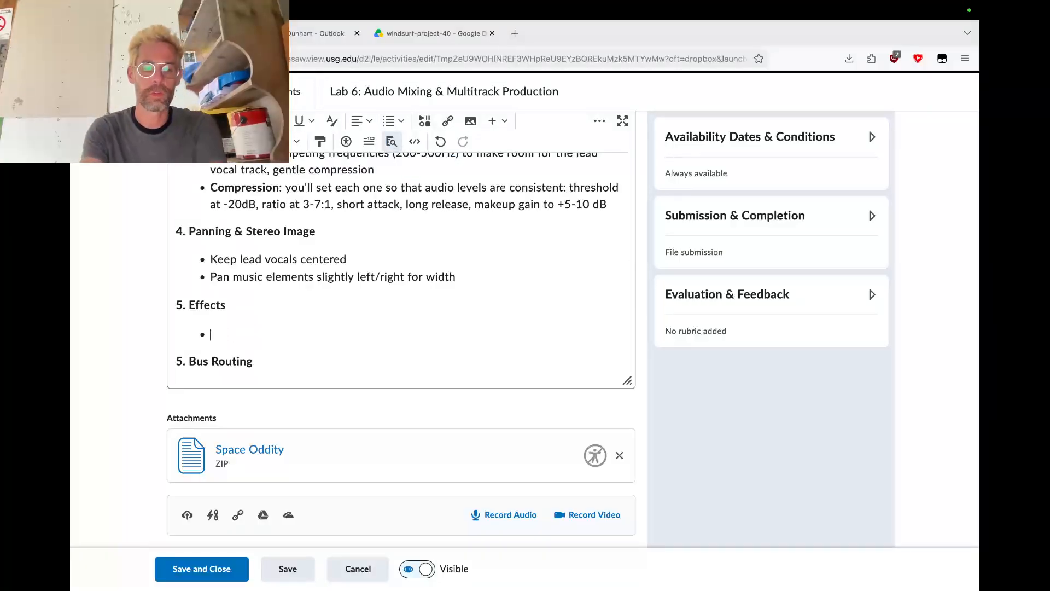
pyautogui.write('eate')
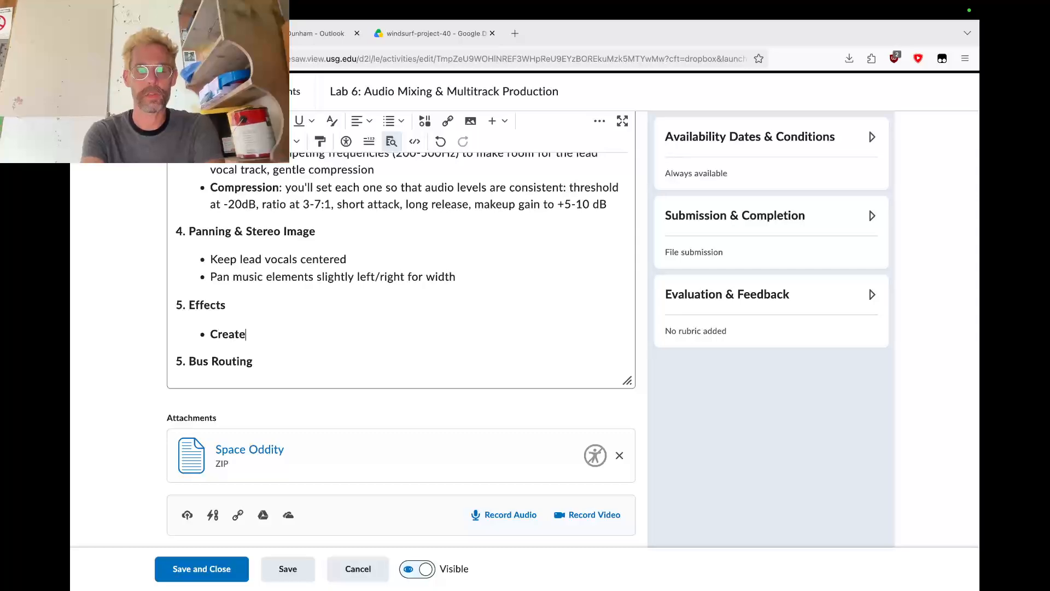
pyautogui.press('BackSpace')
pyautogui.press('BackSpace')
pyautogui.press('BackSpace')
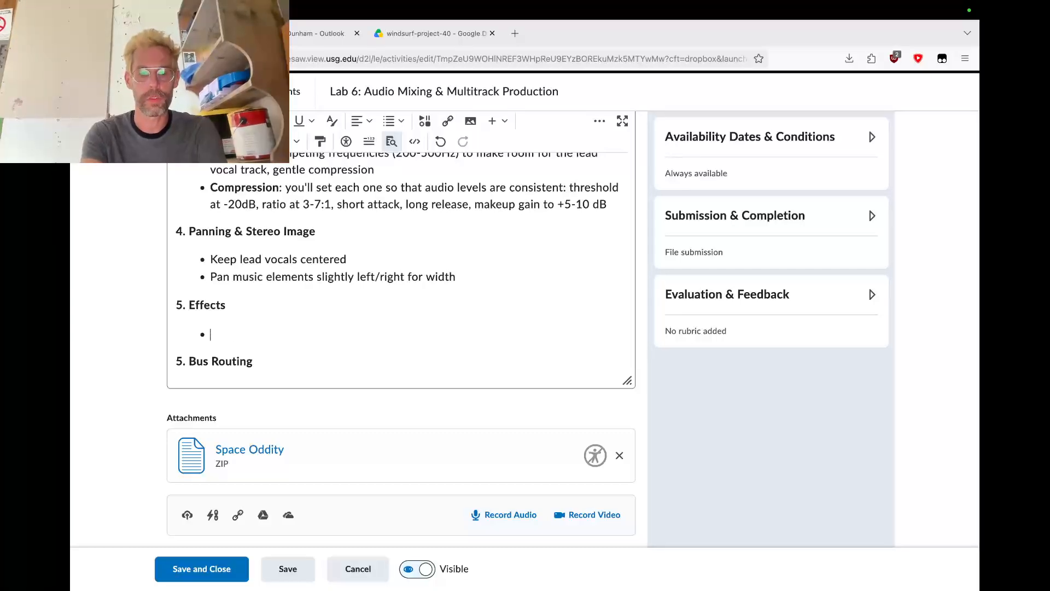
# Write the bullets "Create 2 stereo busses, one for reverb and one for another effect of your choice" and "Route at least 4 tracks to each bus".
pyautogui.write('eate')
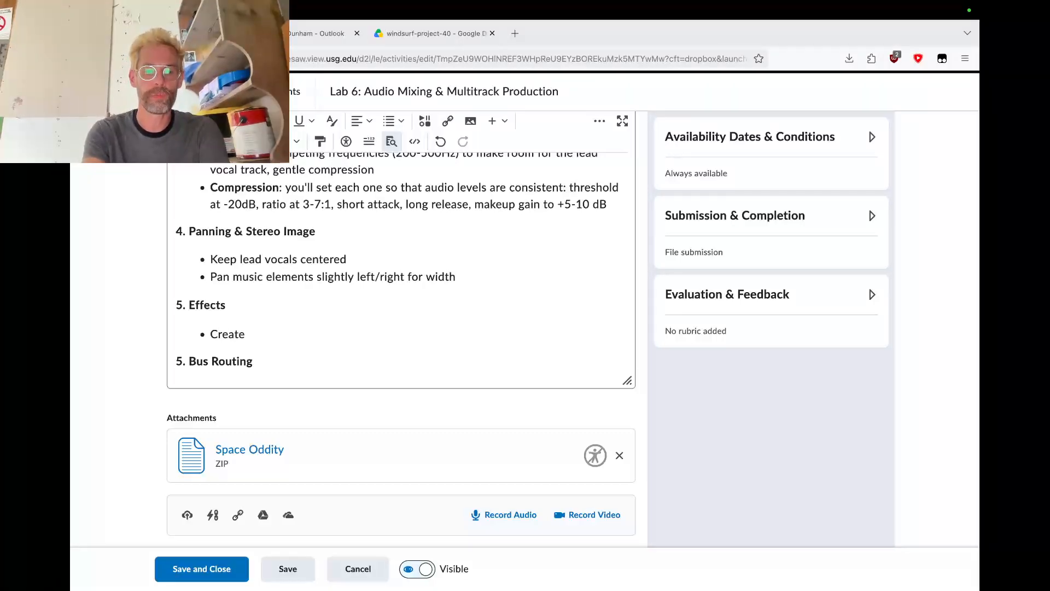
pyautogui.write('stereo busses, one')
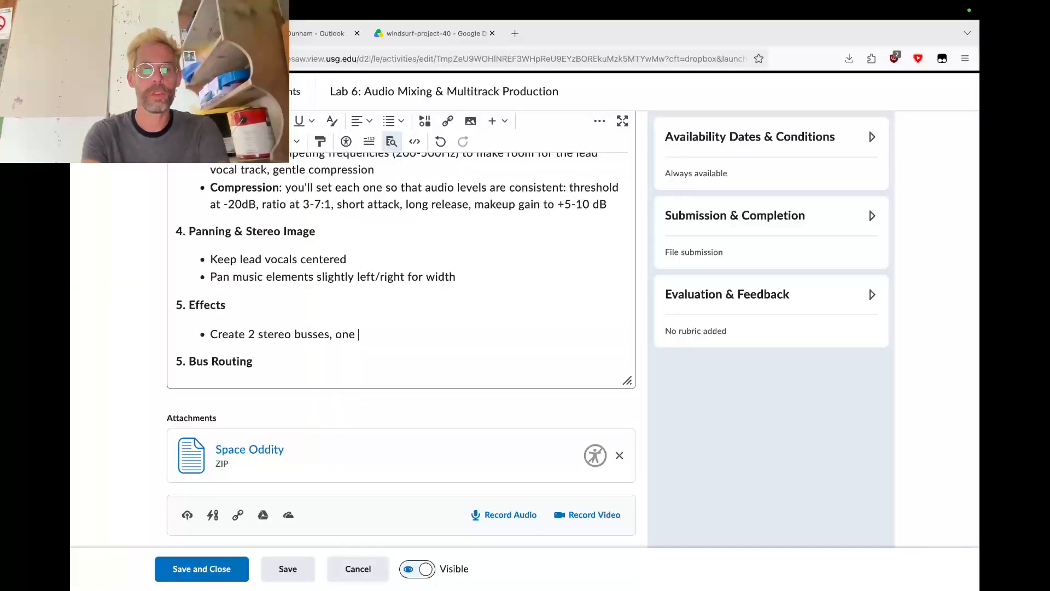
pyautogui.write(' for rever')
pyautogui.press('BackSpace')
pyautogui.write('b and one for')
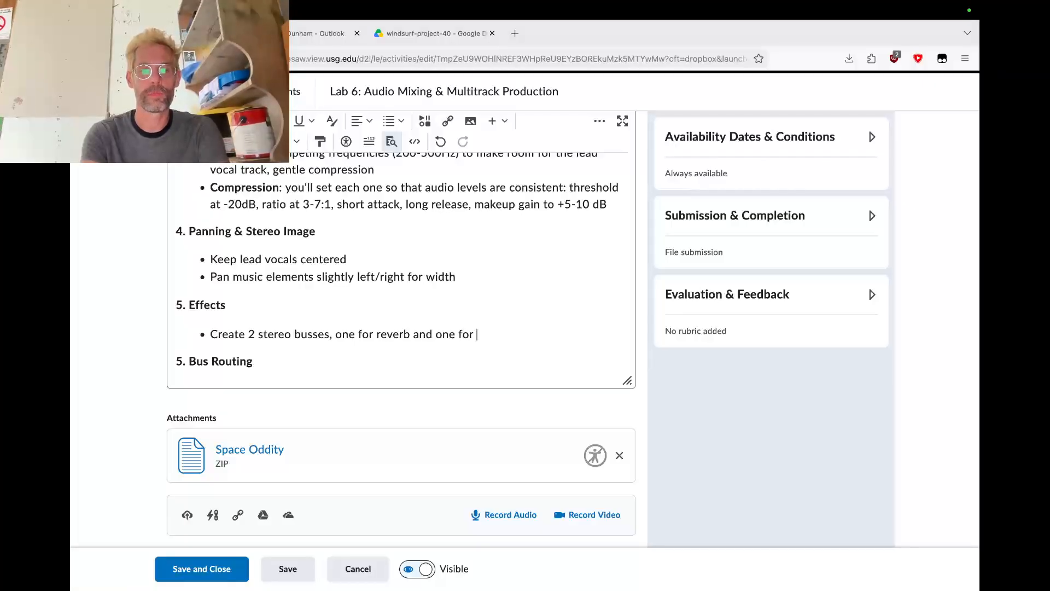
pyautogui.write(' another ')
pyautogui.write('effect your ')
pyautogui.write('of your choice')
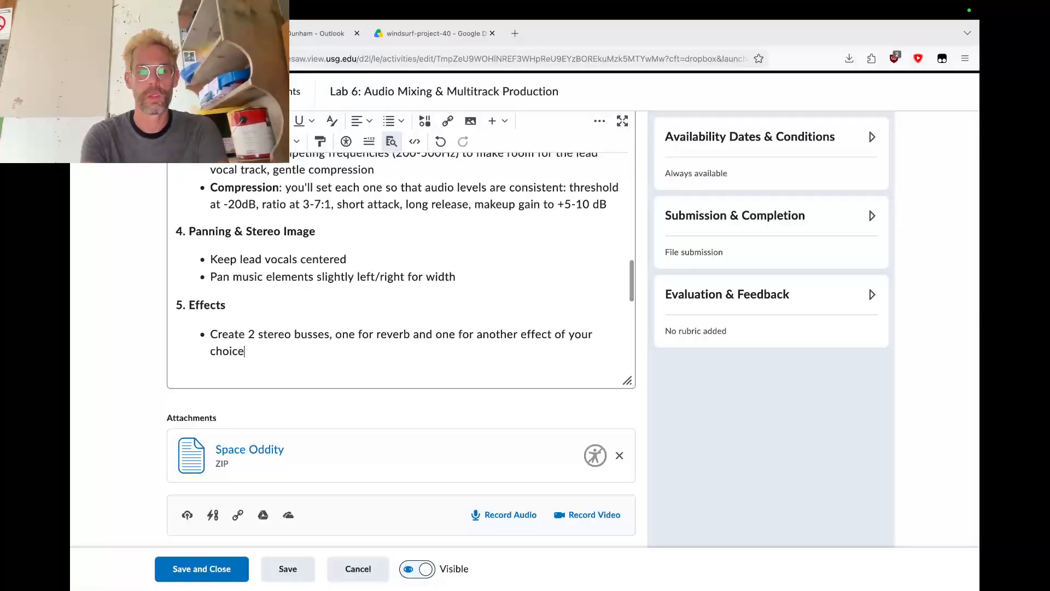
pyautogui.press('Return')
pyautogui.write('Route at least 4 tracks to each bus')
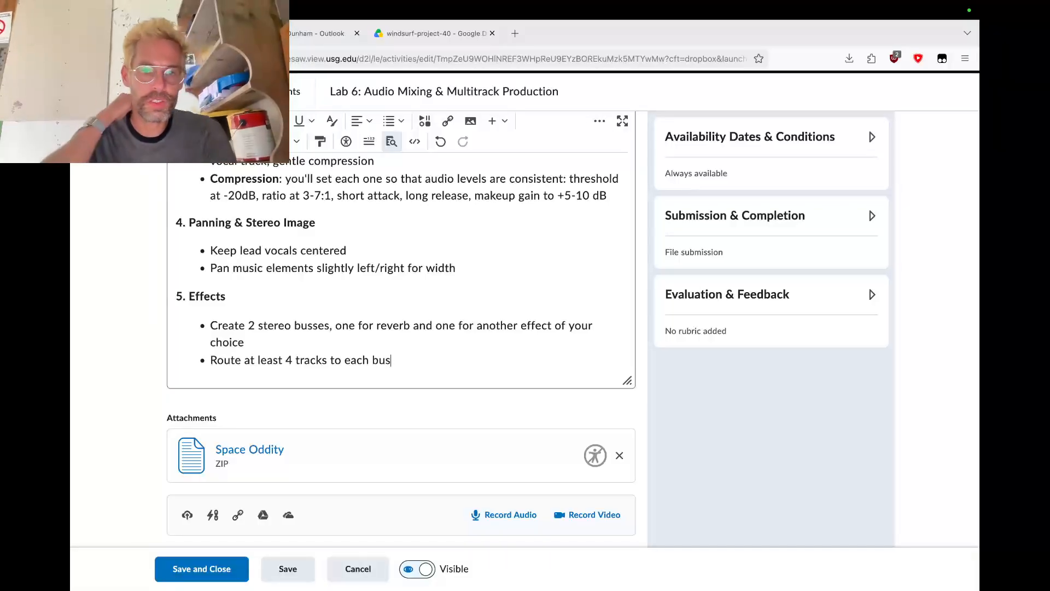
# Switch to DaVinci Resolve and examine the bus strip and the bus outputs of all tracks in the mixer.
pyautogui.press('super+Tab')
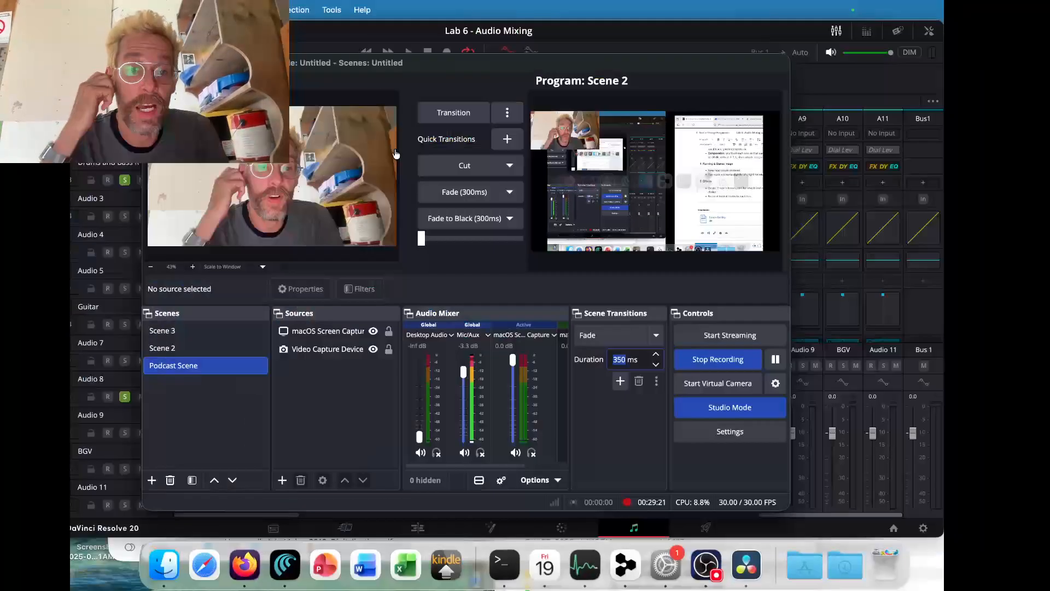
pyautogui.press('super+Tab')
pyautogui.press('Tab')
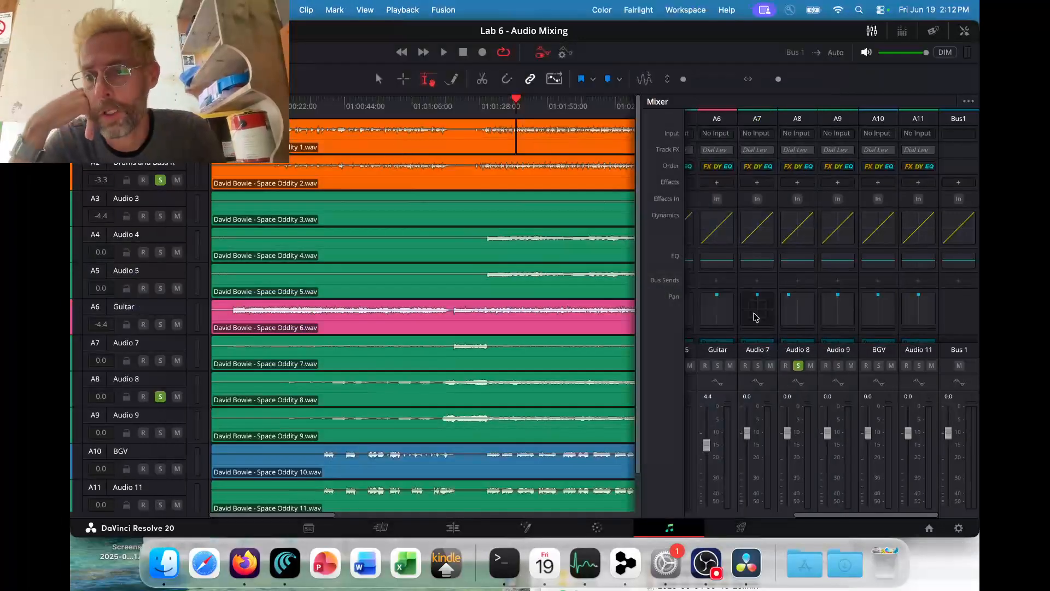
pyautogui.hscroll(-5, 925, 346)
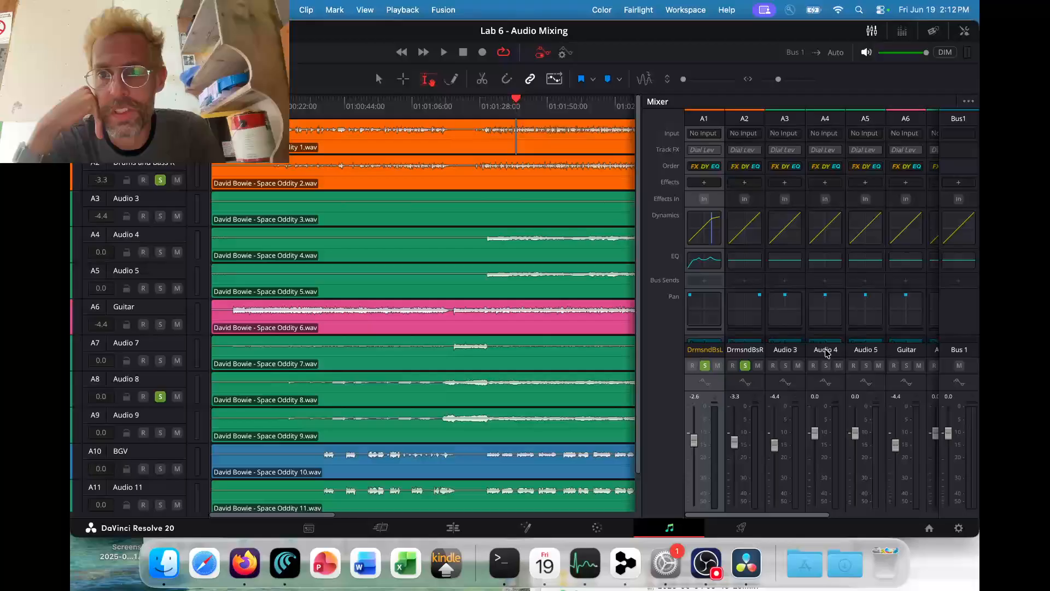
pyautogui.hscroll(5, 706, 356)
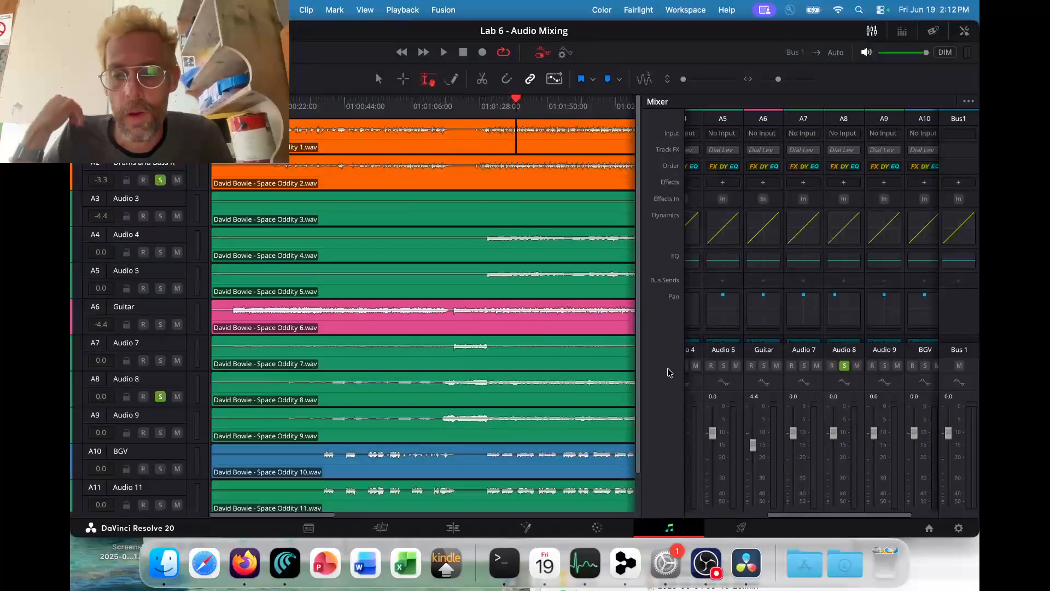
pyautogui.press('super+Tab')
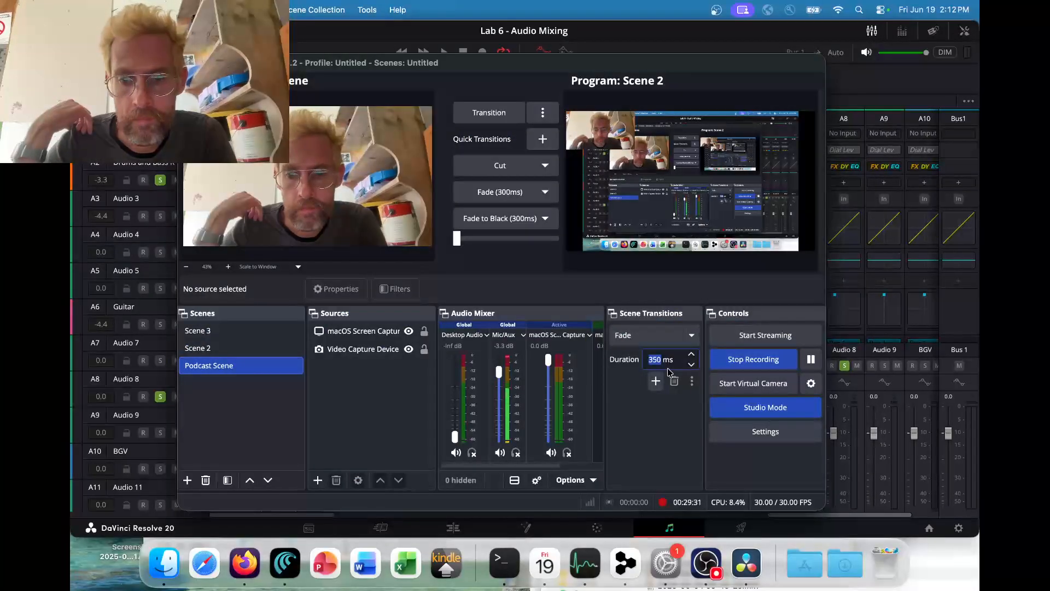
pyautogui.press('super+Tab')
pyautogui.hscroll(2, 765, 366)
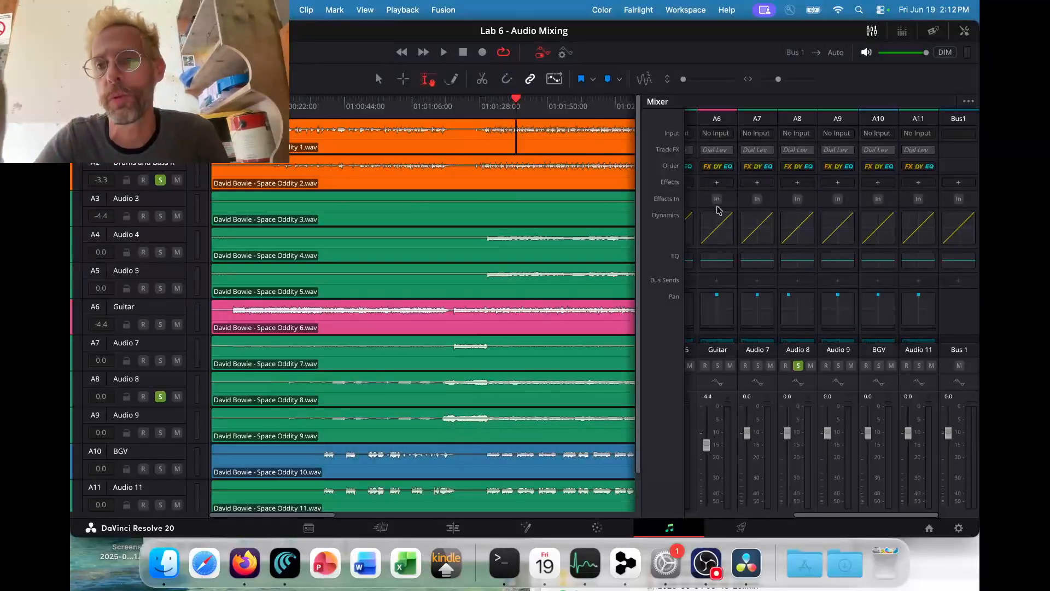
pyautogui.click(956, 153)
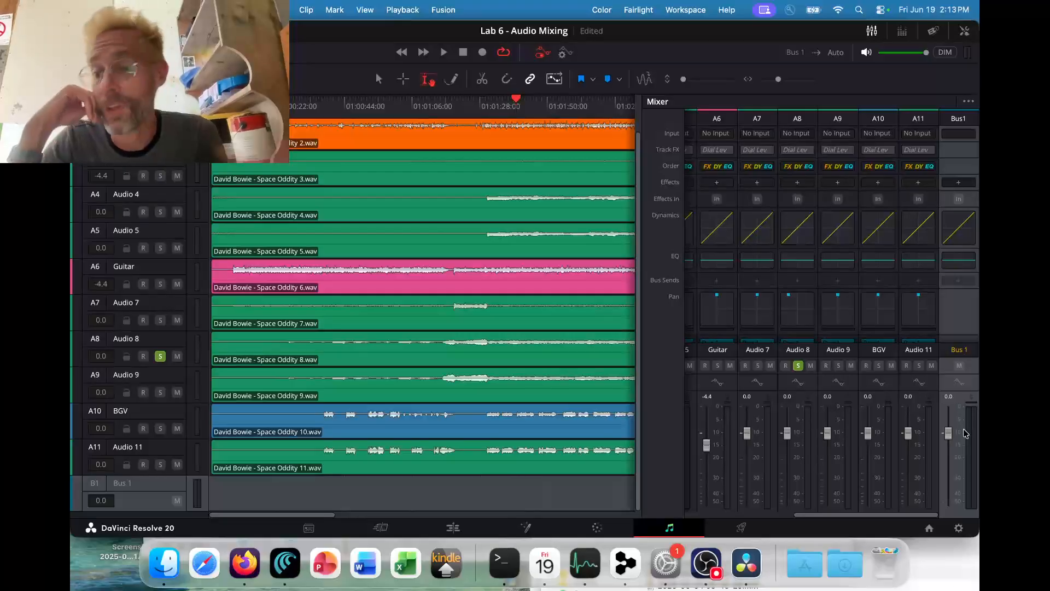
pyautogui.scroll(-2, 843, 306)
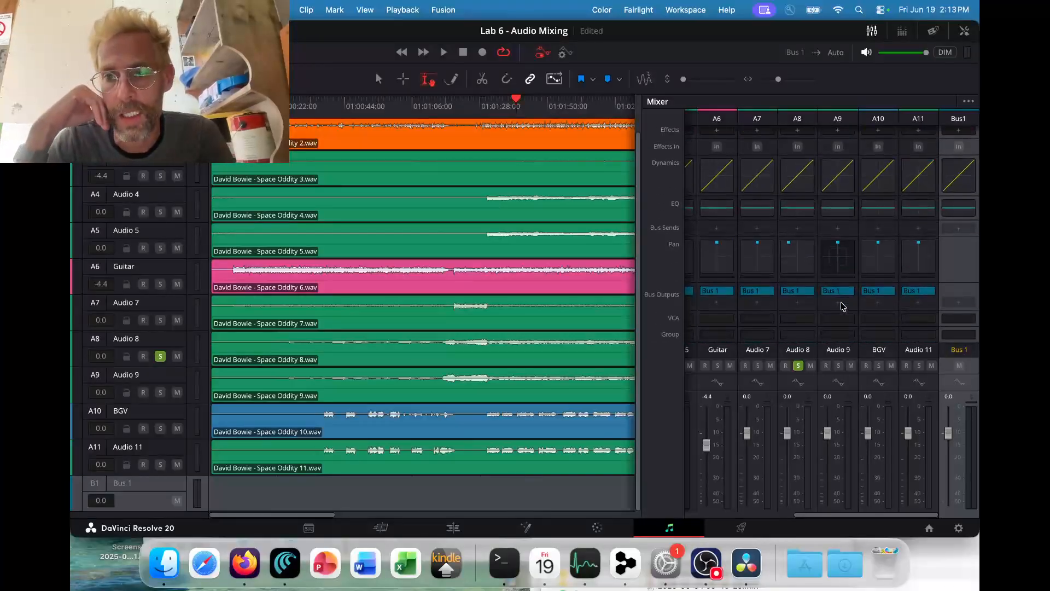
pyautogui.hscroll(-5, 843, 306)
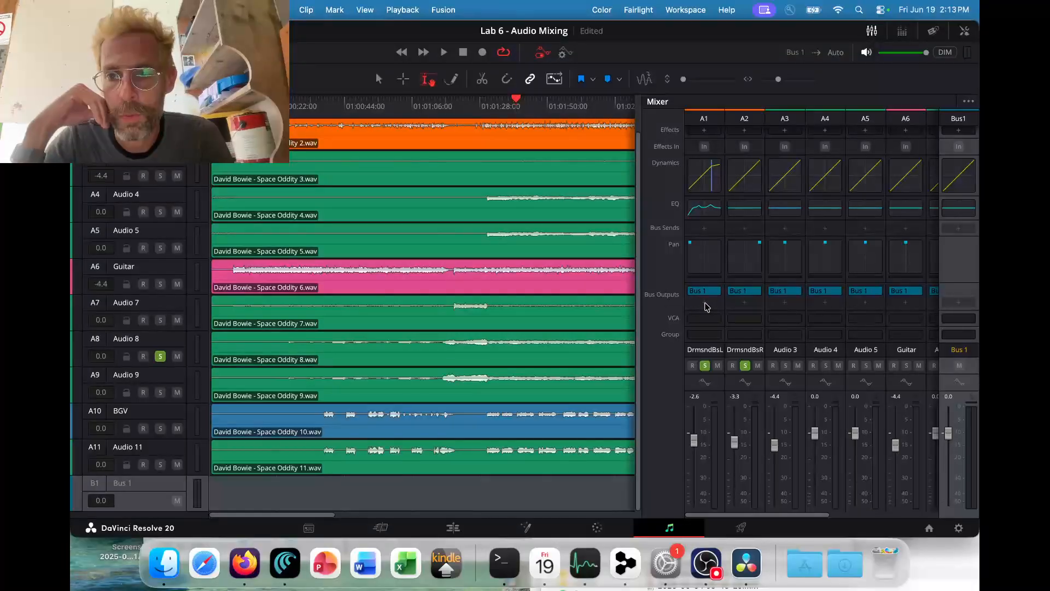
pyautogui.hscroll(5, 705, 306)
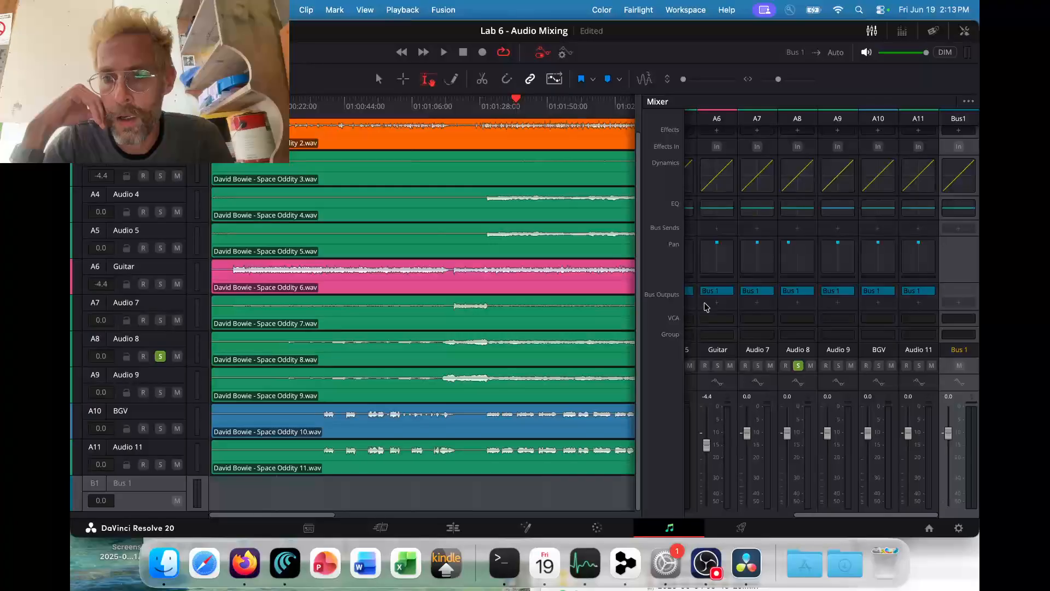
# Check the track options of Bus 1, Audio 8 and Audio 4 and the bus output of A1 for a way to add a bus.
pyautogui.rightClick(144, 486)
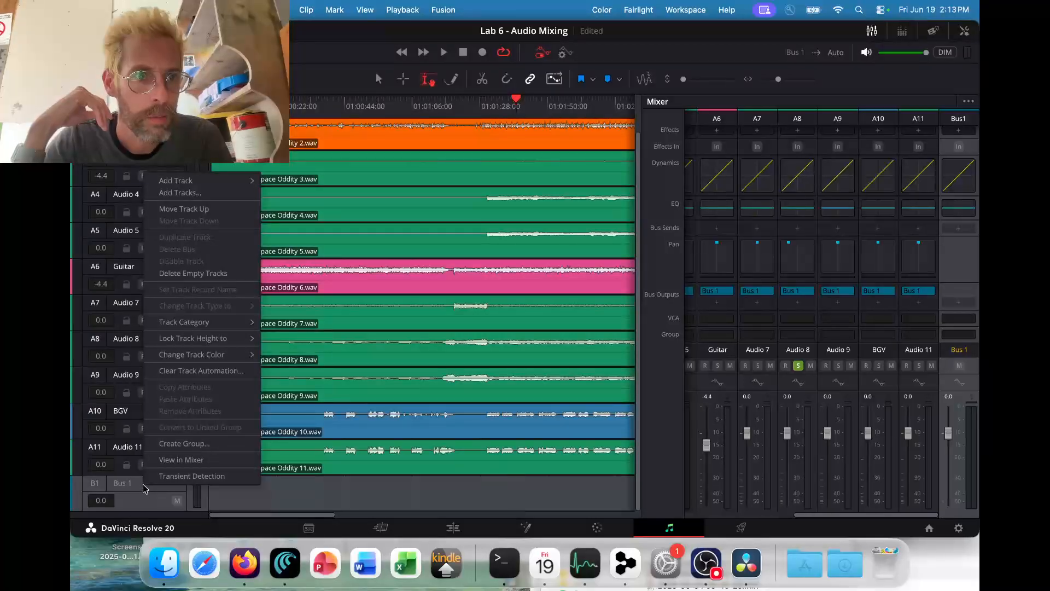
pyautogui.click(127, 487)
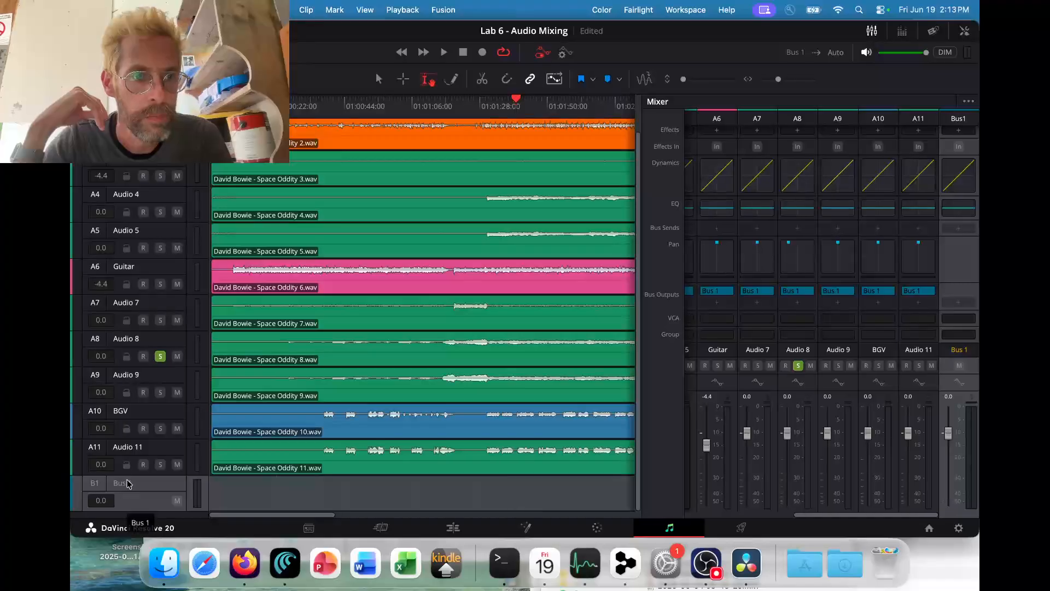
pyautogui.rightClick(132, 334)
pyautogui.click(143, 499)
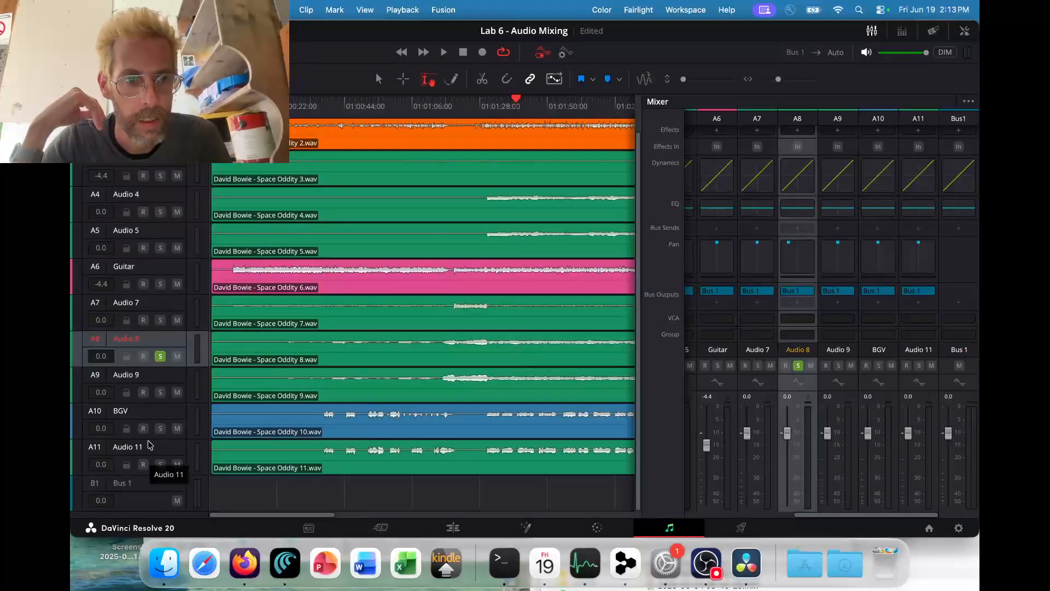
pyautogui.scroll(1, 164, 364)
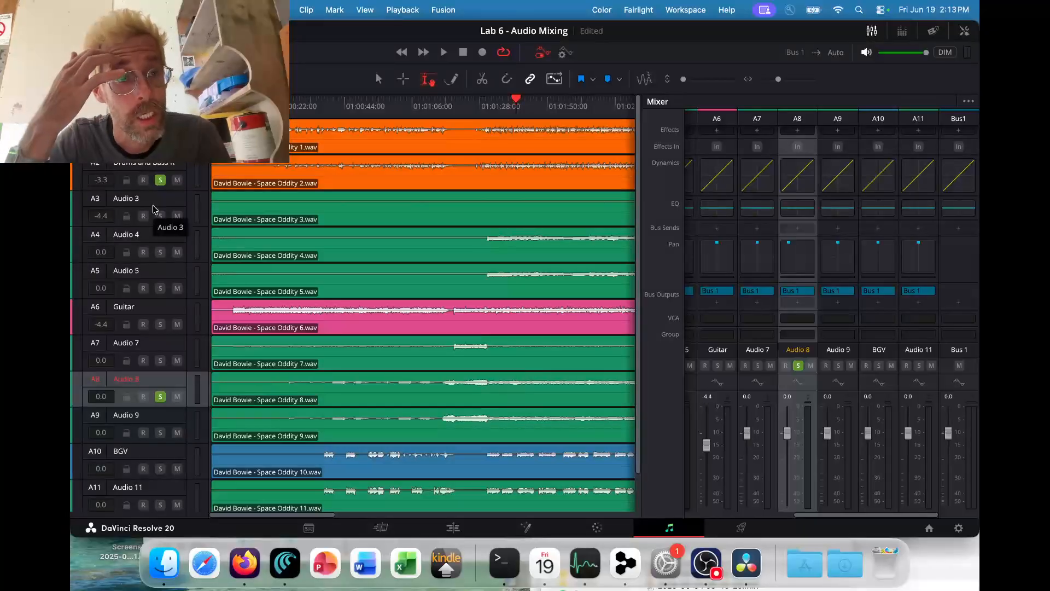
pyautogui.rightClick(153, 249)
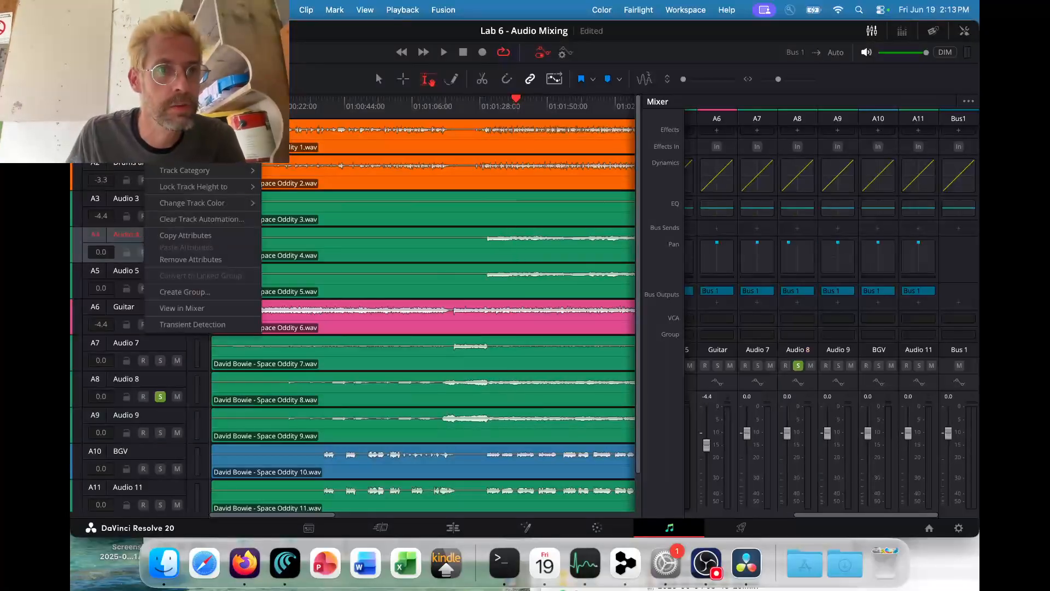
pyautogui.moveTo(186, 29)
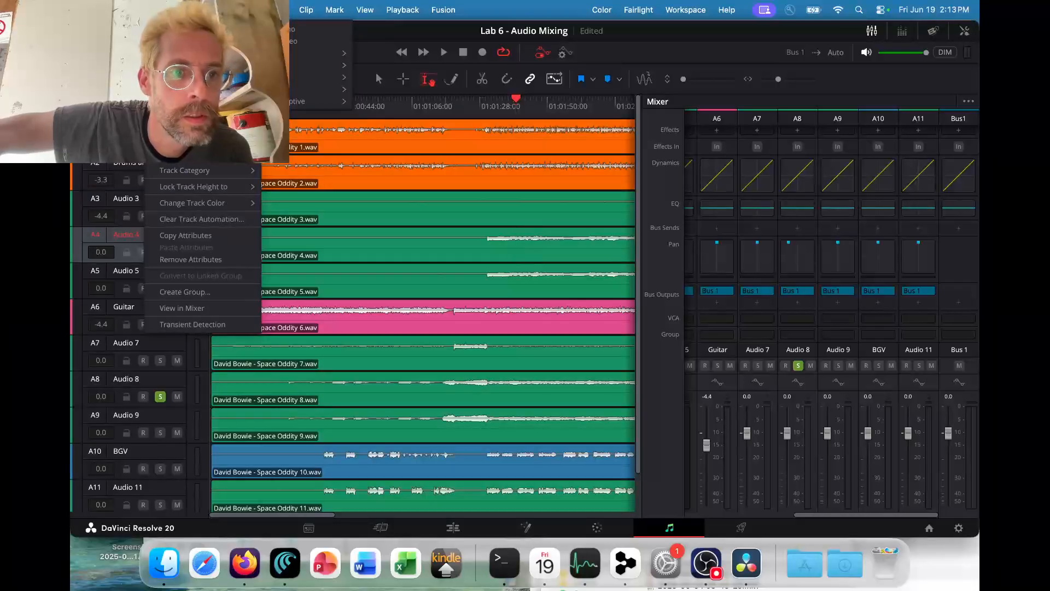
pyautogui.click(804, 421)
pyautogui.hscroll(-5, 791, 391)
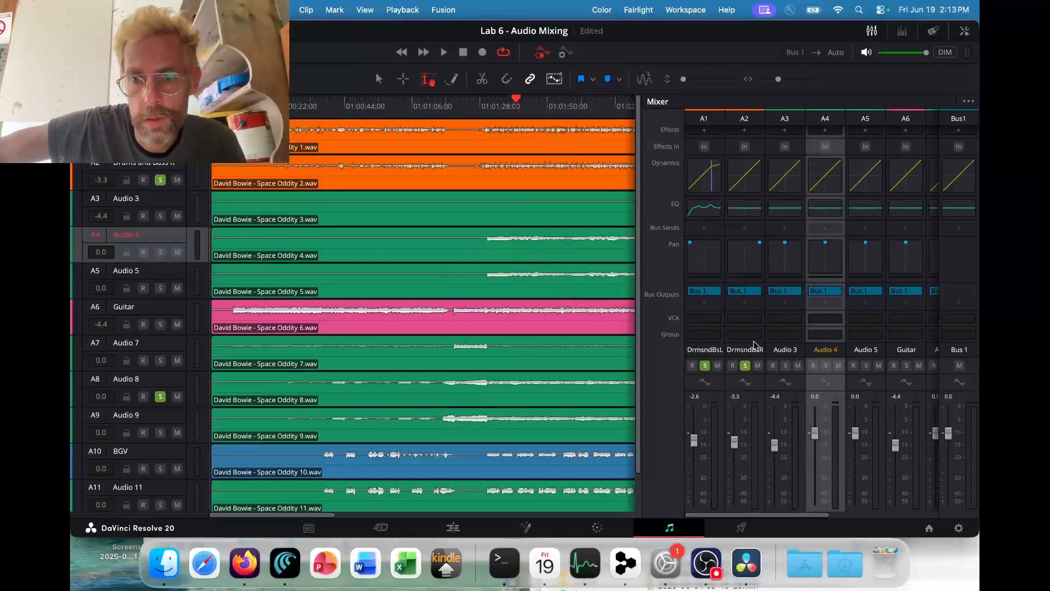
pyautogui.click(713, 293)
pyautogui.click(712, 302)
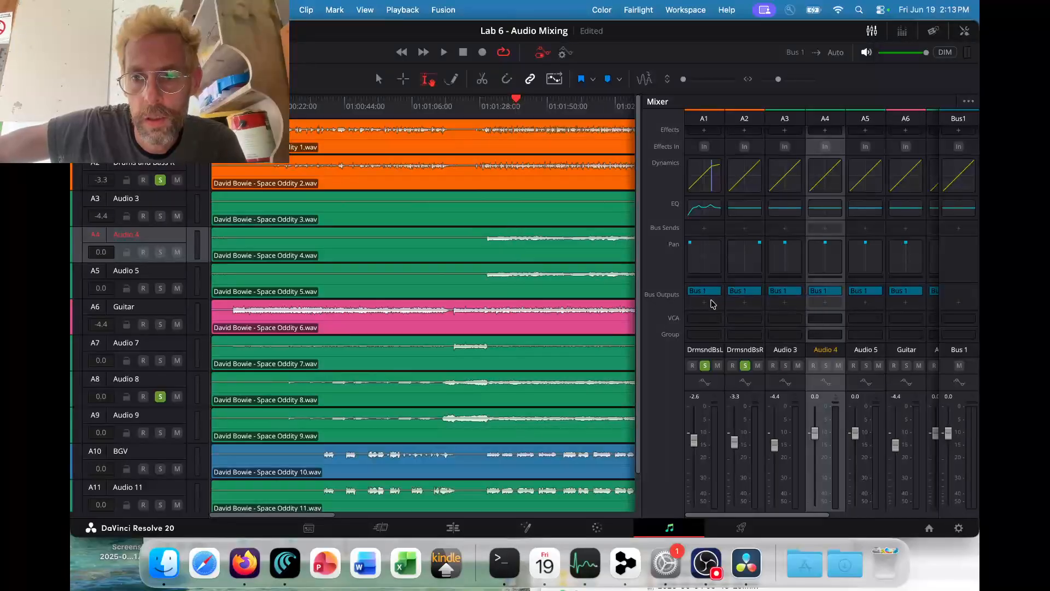
pyautogui.press('super+Tab')
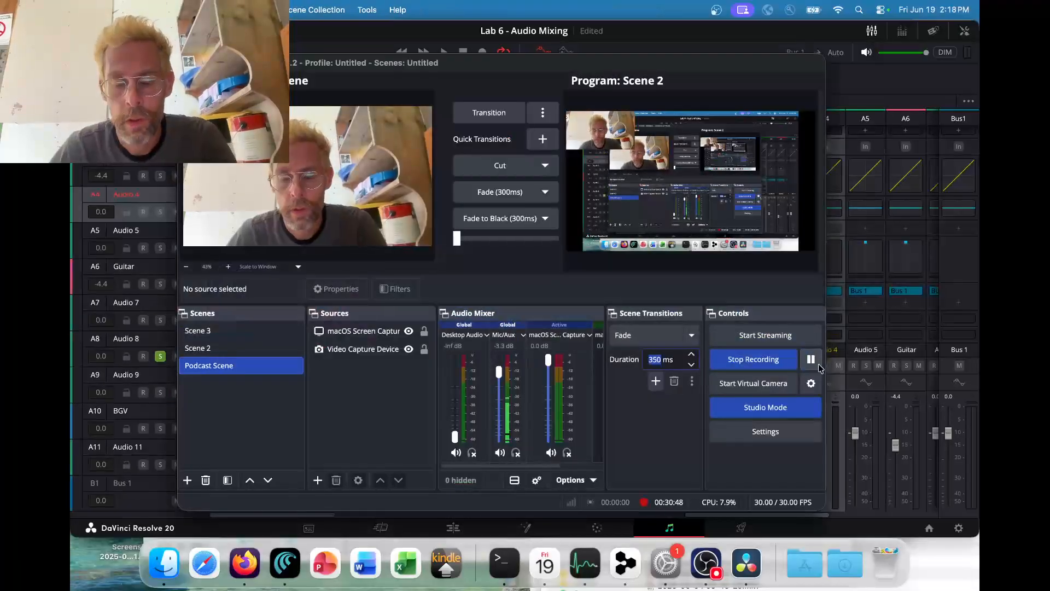
pyautogui.press('super+Tab')
pyautogui.press('super+Tab')
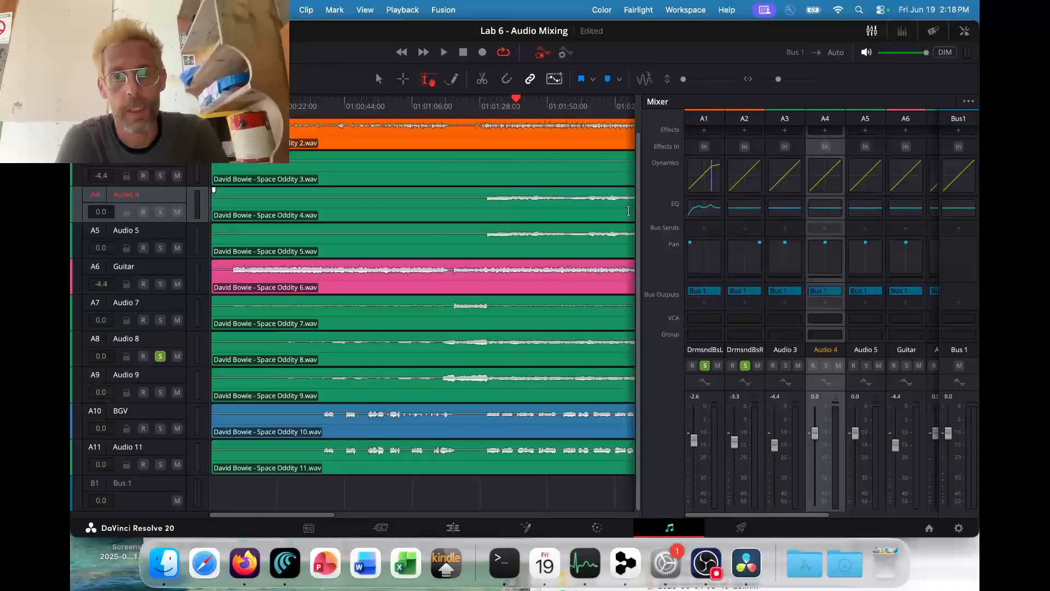
# Add two new stereo buses to the project in the Fairlight Bus Format settings.
pyautogui.click(639, 10)
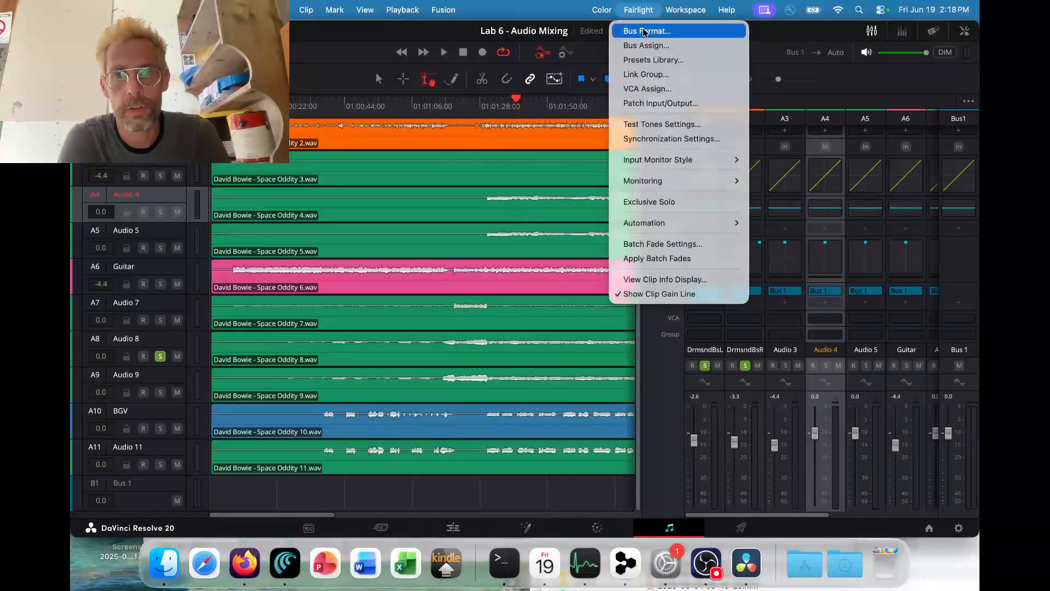
pyautogui.click(662, 34)
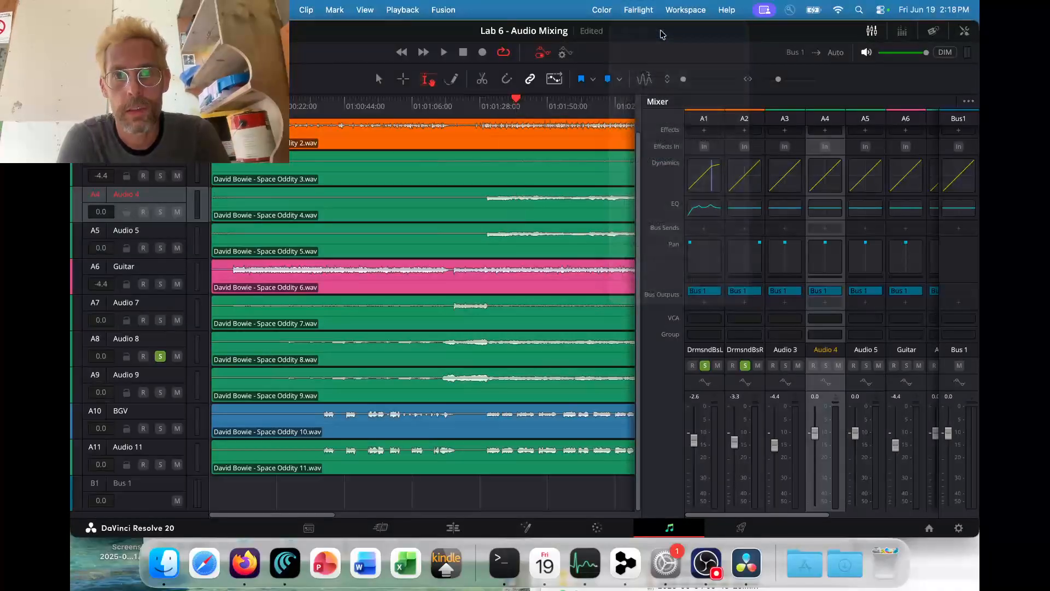
pyautogui.click(395, 423)
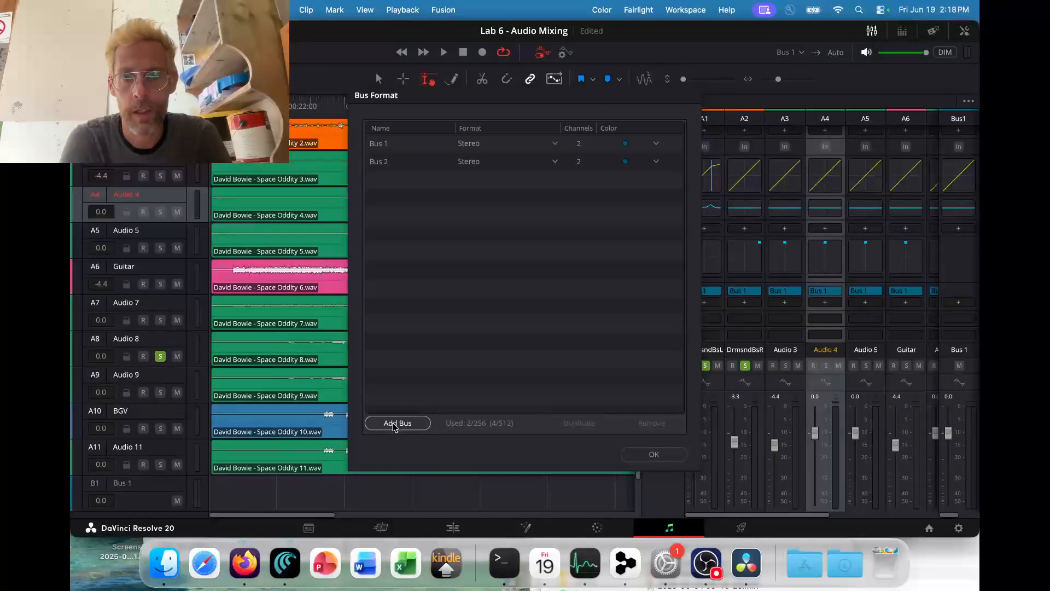
pyautogui.click(396, 424)
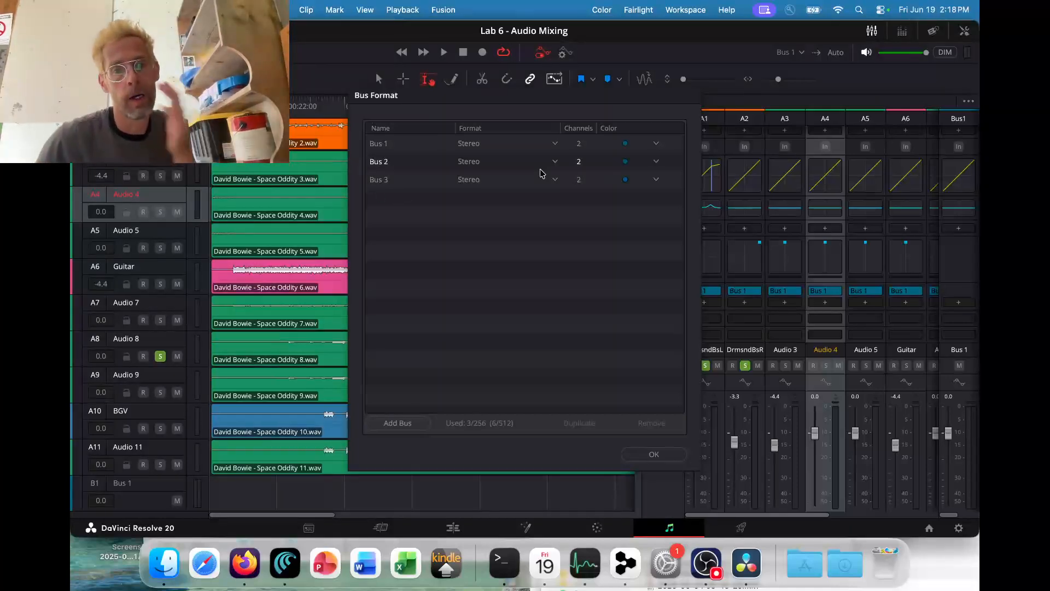
# Set the colour of Bus 2 to Orange and the colour of Bus 3 to Violet.
pyautogui.click(625, 162)
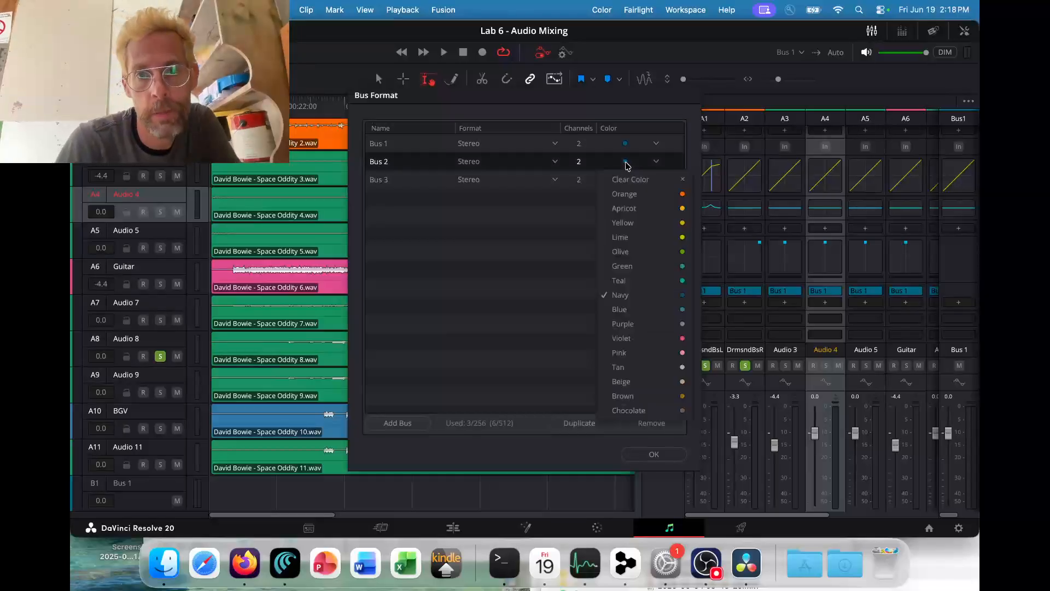
pyautogui.click(626, 194)
pyautogui.click(625, 179)
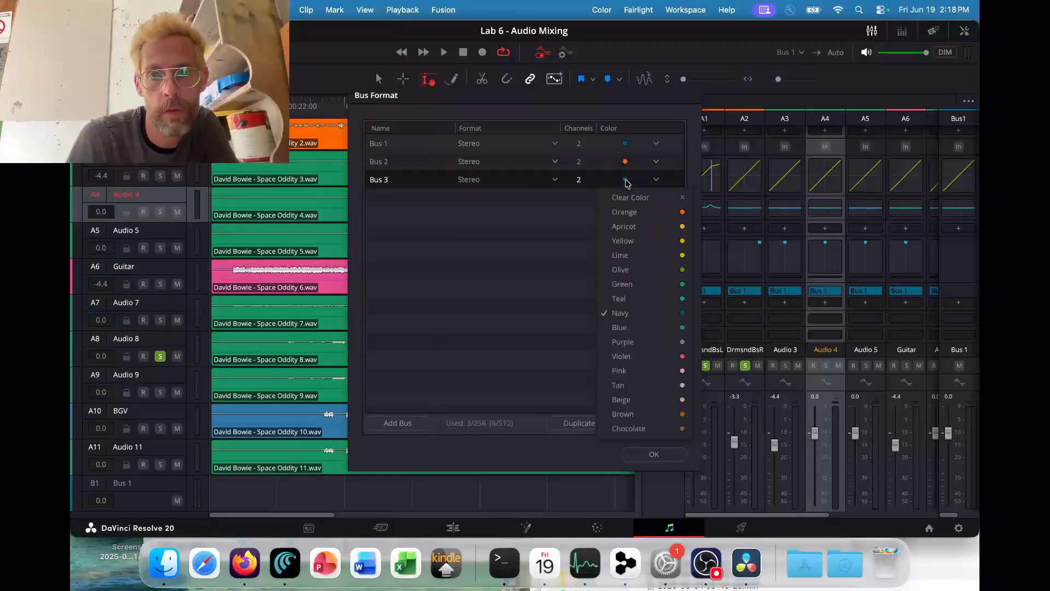
pyautogui.click(665, 359)
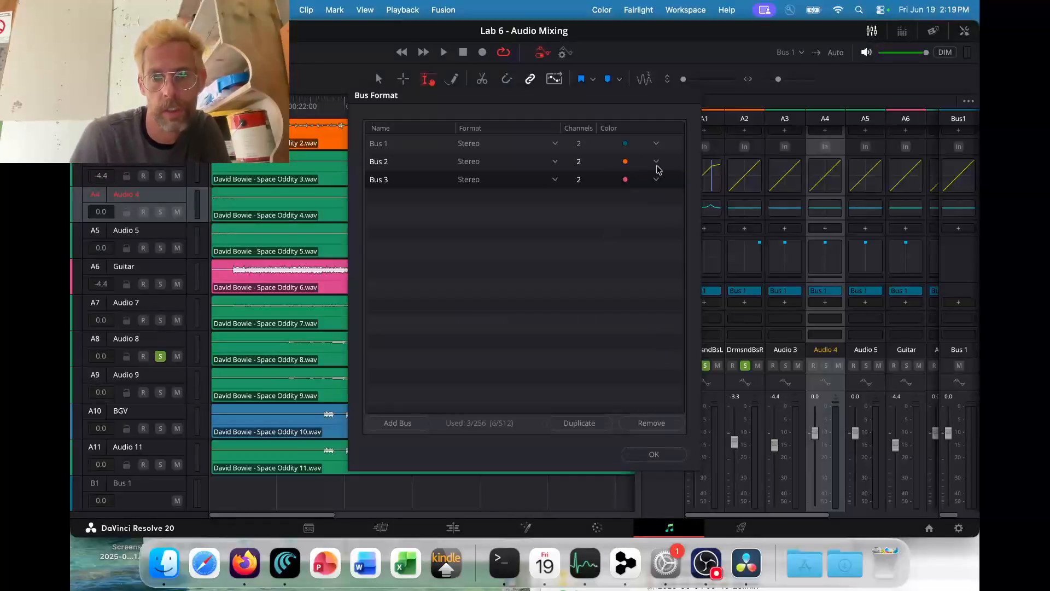
# Change the colour of Bus 2 to Brown and of Bus 3 to Yellow and accept the bus format settings.
pyautogui.click(625, 162)
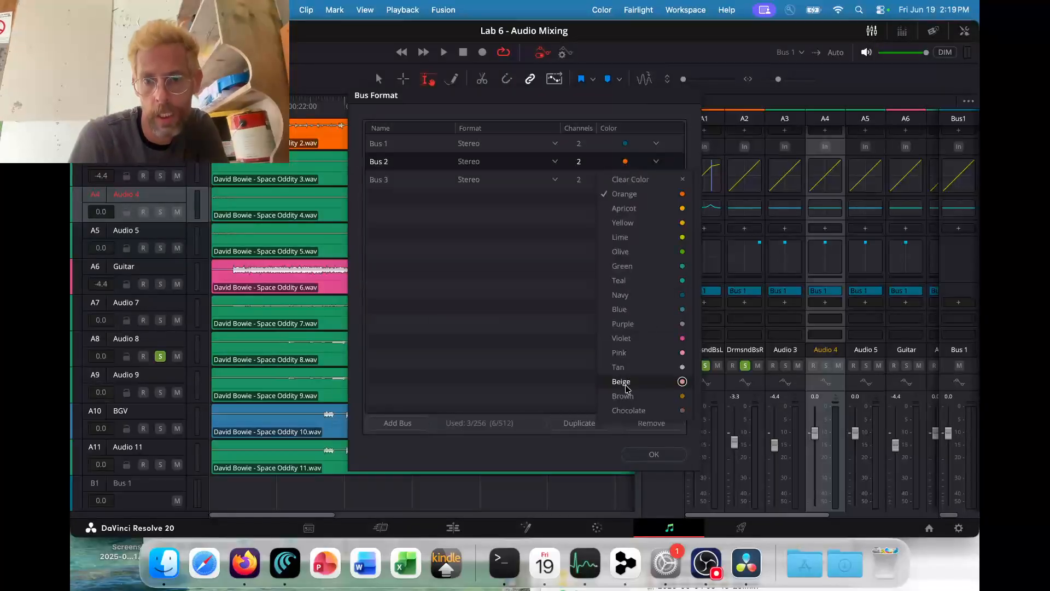
pyautogui.click(632, 266)
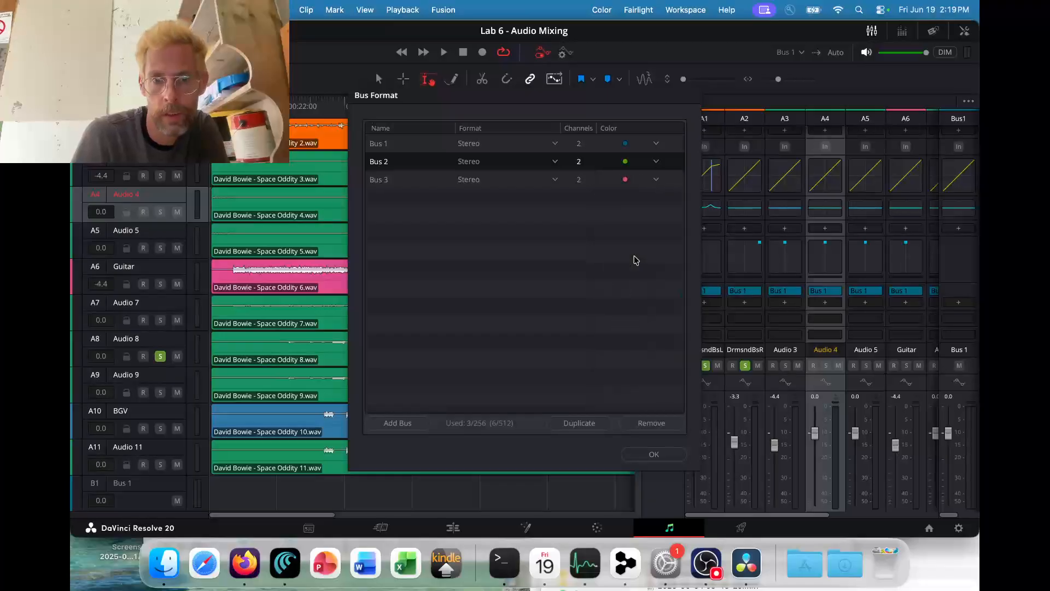
pyautogui.click(625, 162)
pyautogui.click(629, 399)
pyautogui.click(625, 179)
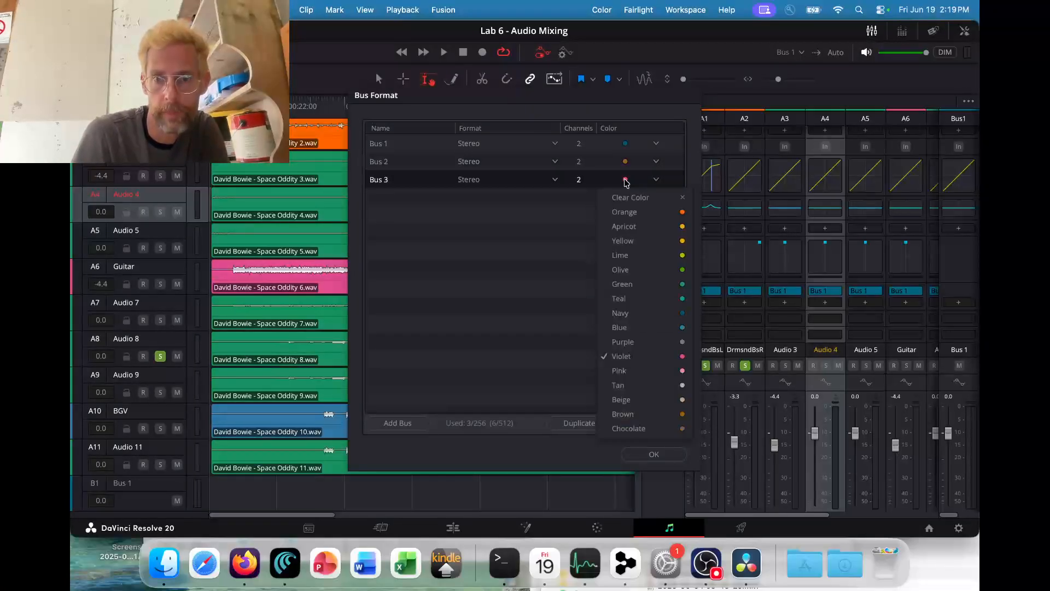
pyautogui.click(627, 245)
pyautogui.click(640, 454)
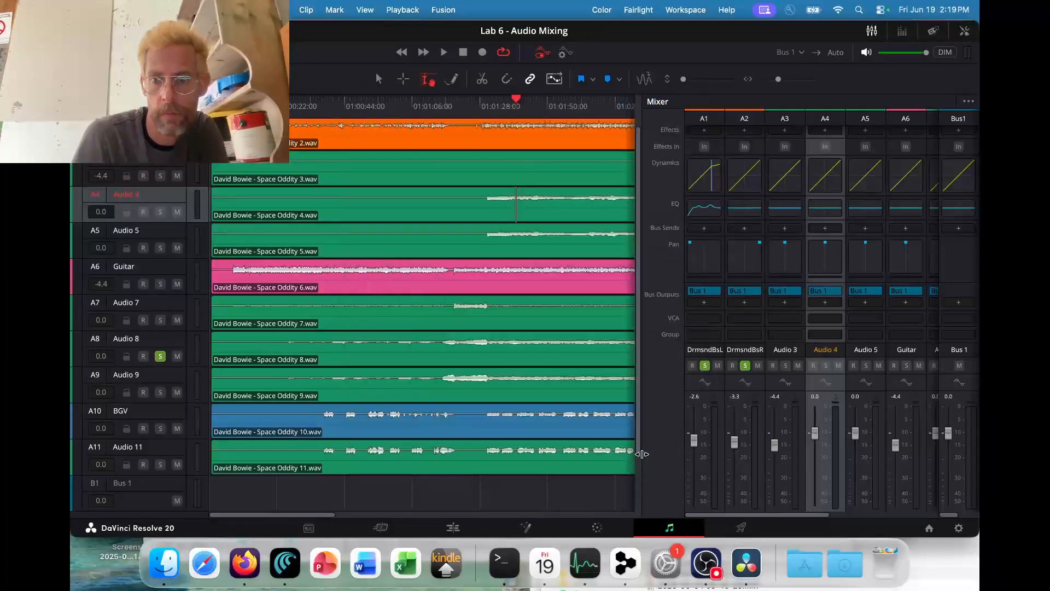
# Add Bus 2 to the bus outputs of track A1 in the mixer.
pyautogui.hscroll(5, 766, 423)
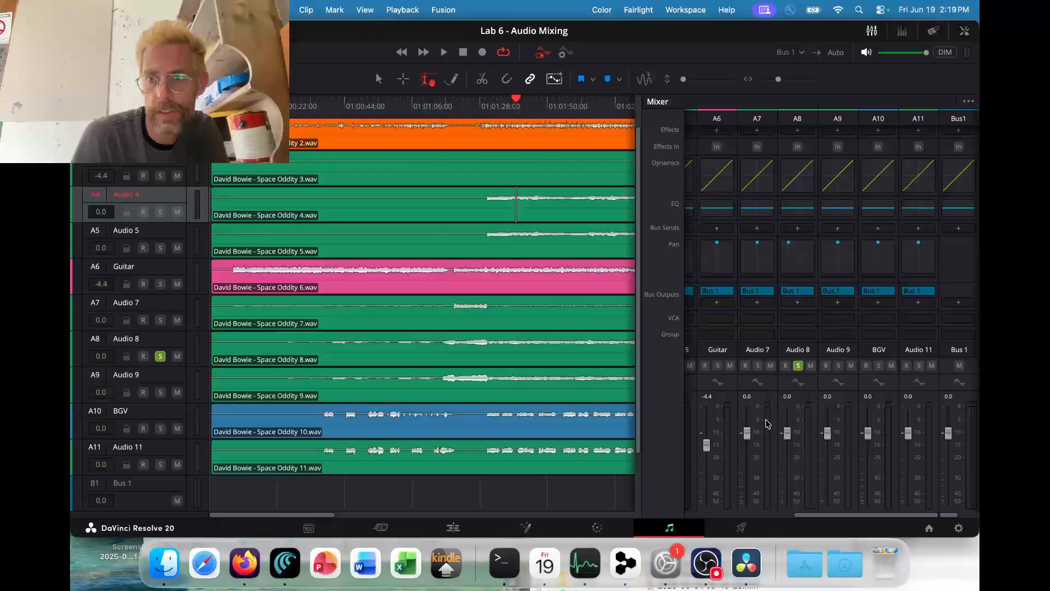
pyautogui.hscroll(-5, 768, 423)
pyautogui.hscroll(5, 768, 422)
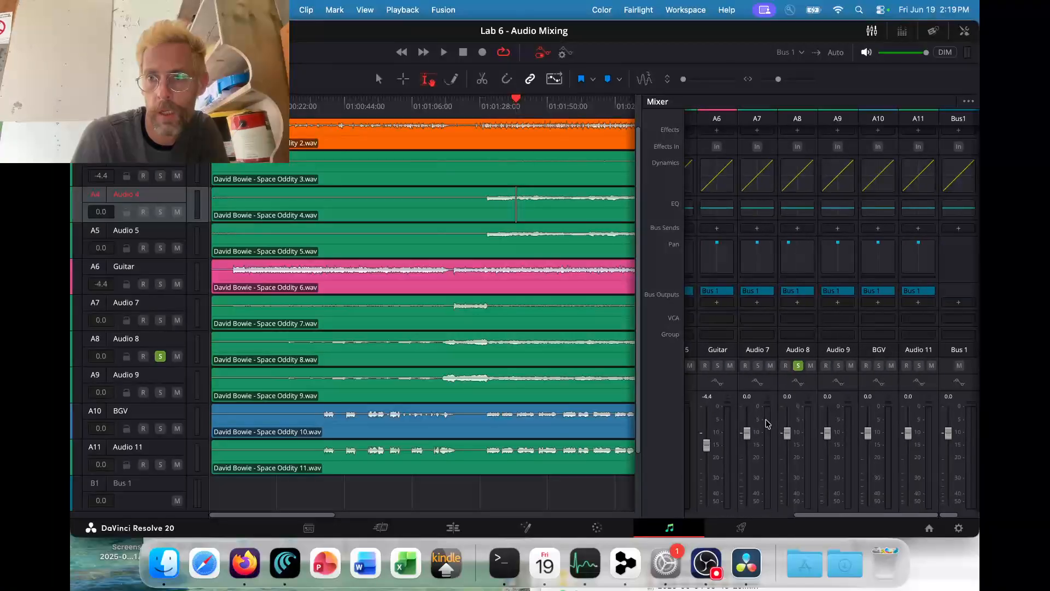
pyautogui.hscroll(-5, 767, 422)
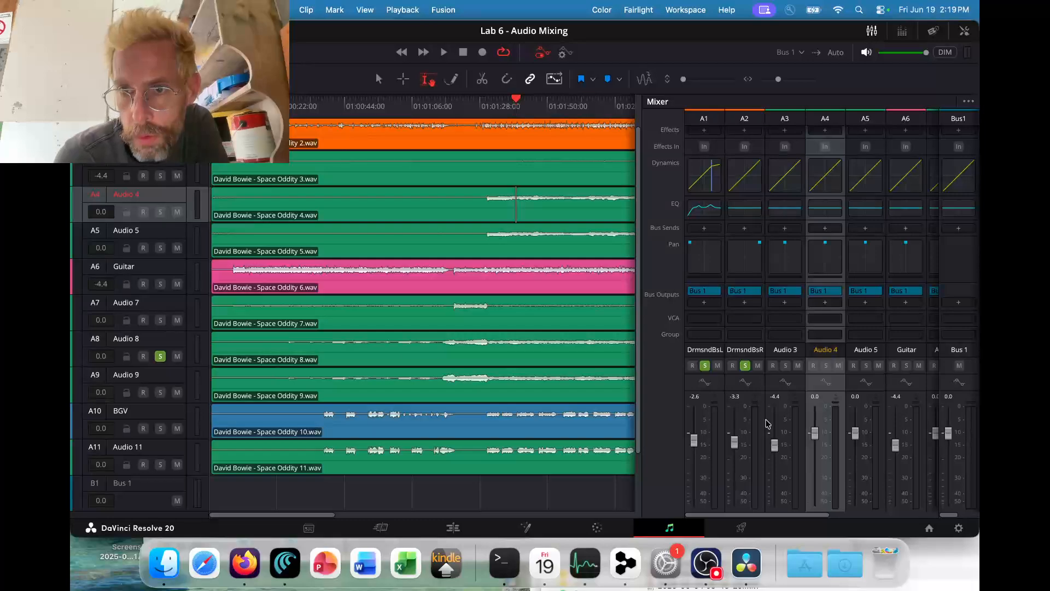
pyautogui.hscroll(5, 767, 423)
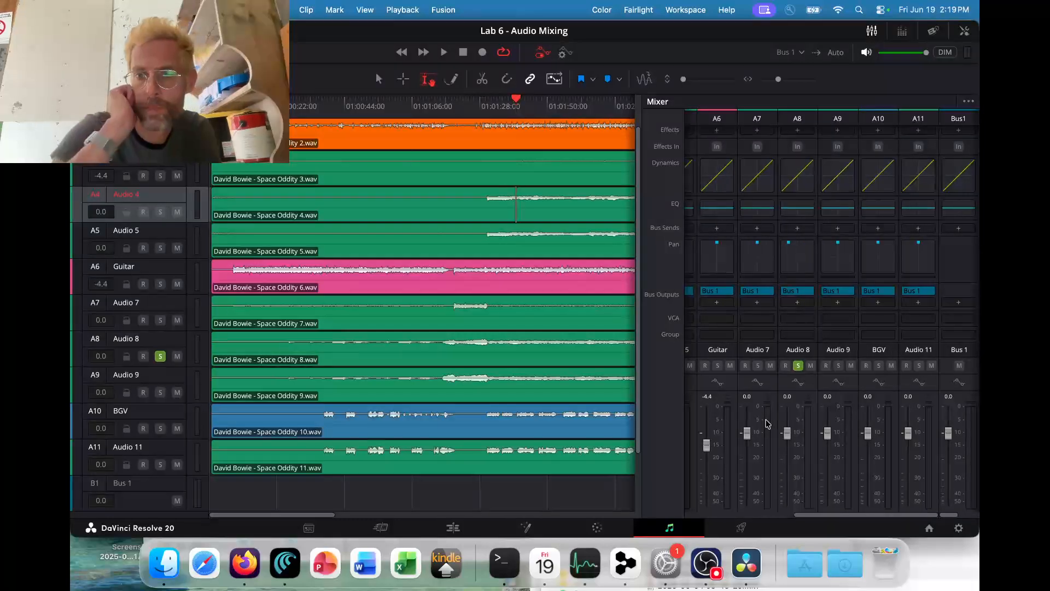
pyautogui.hscroll(-5, 767, 422)
pyautogui.click(702, 304)
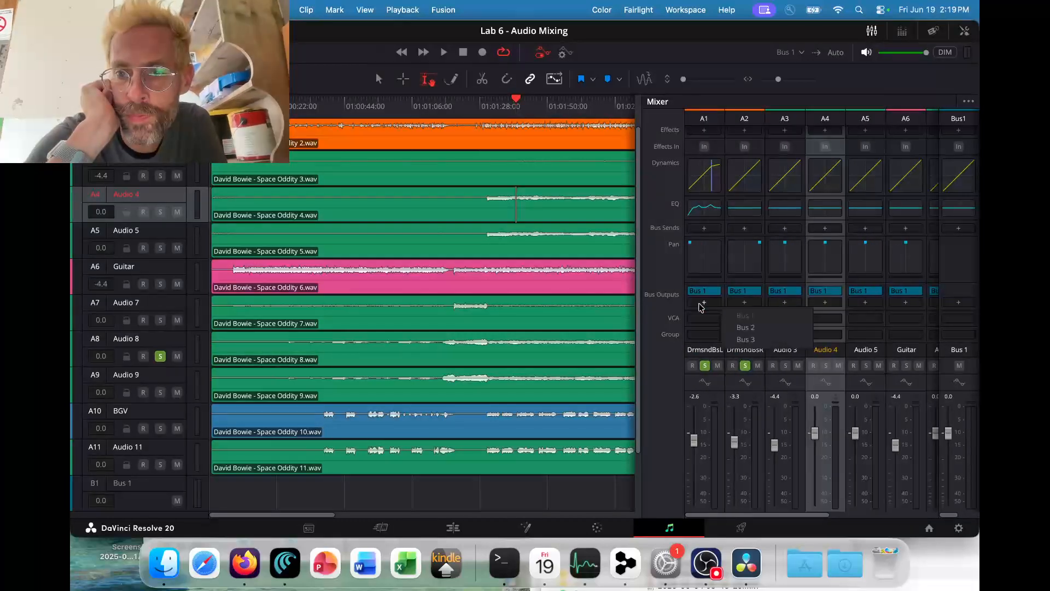
pyautogui.click(745, 327)
# Add Bus 3 as a further bus output of track A1.
pyautogui.hscroll(4, 736, 331)
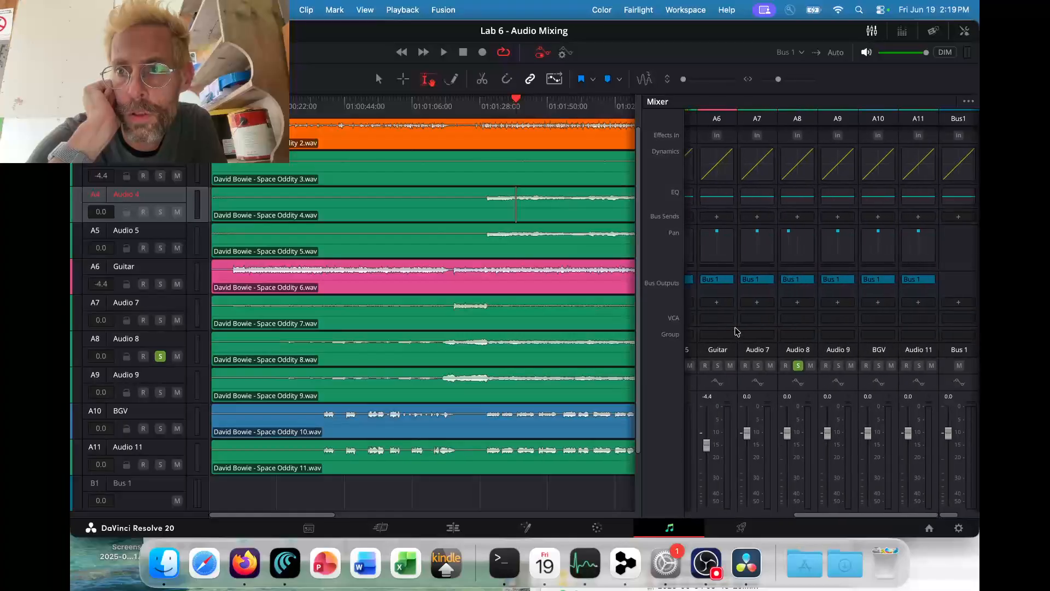
pyautogui.scroll(3, 737, 332)
pyautogui.scroll(-3, 736, 332)
pyautogui.hscroll(-5, 736, 332)
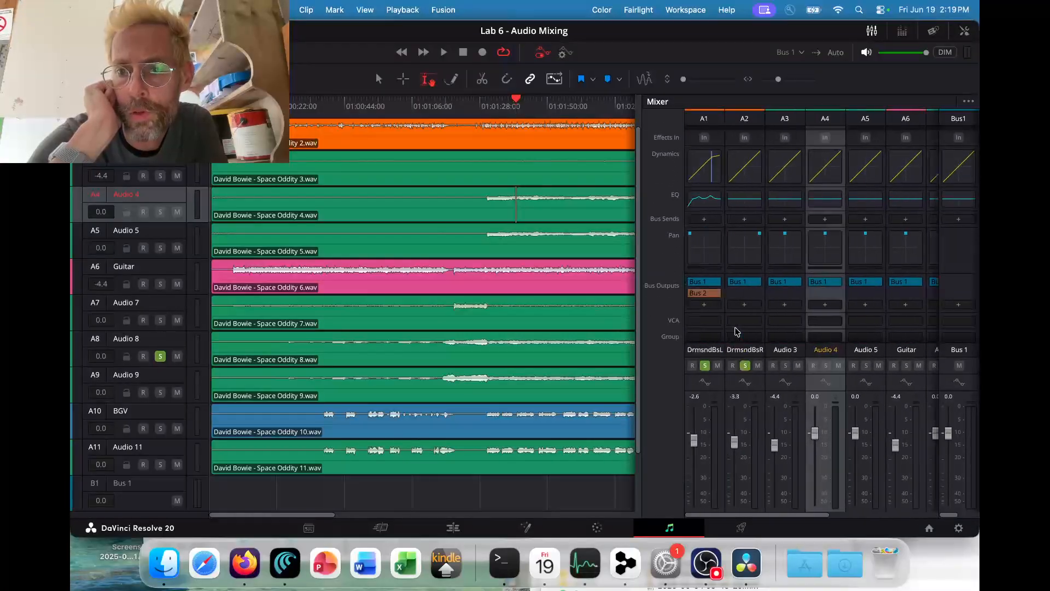
pyautogui.click(704, 304)
pyautogui.click(749, 343)
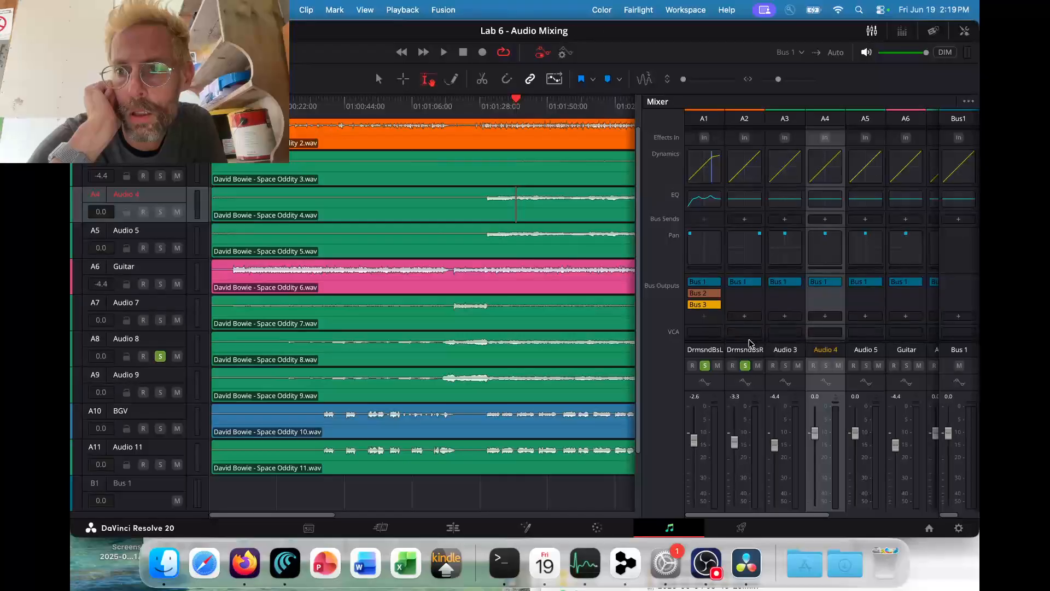
# Look through the mixer's track and bus strips for the channels of Bus 2 and Bus 3.
pyautogui.hscroll(4, 827, 306)
pyautogui.scroll(-1, 827, 306)
pyautogui.hscroll(1, 832, 309)
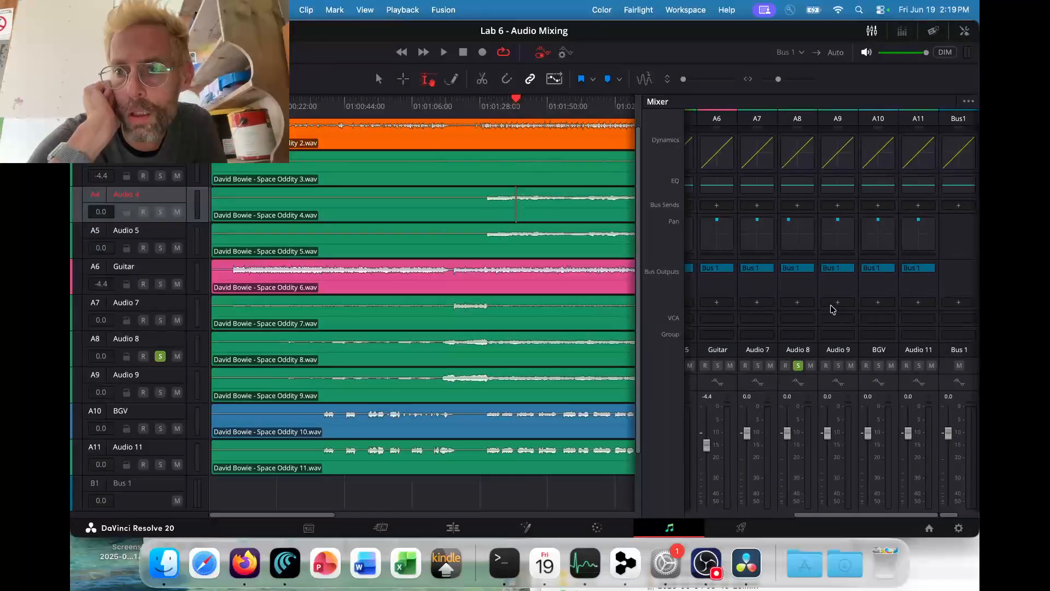
pyautogui.click(958, 282)
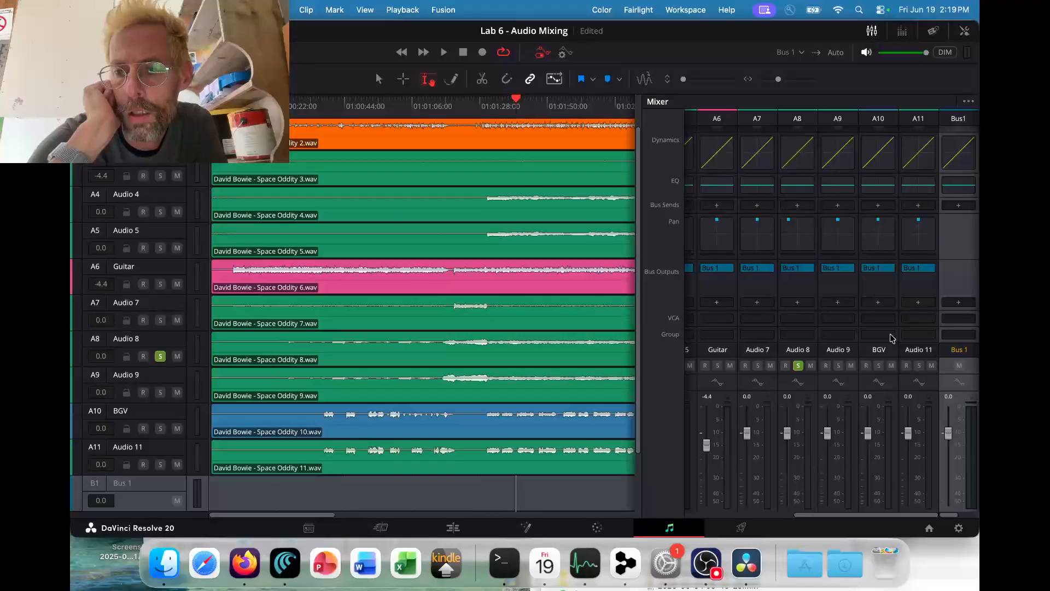
pyautogui.hscroll(-2, 892, 337)
pyautogui.hscroll(-3, 892, 338)
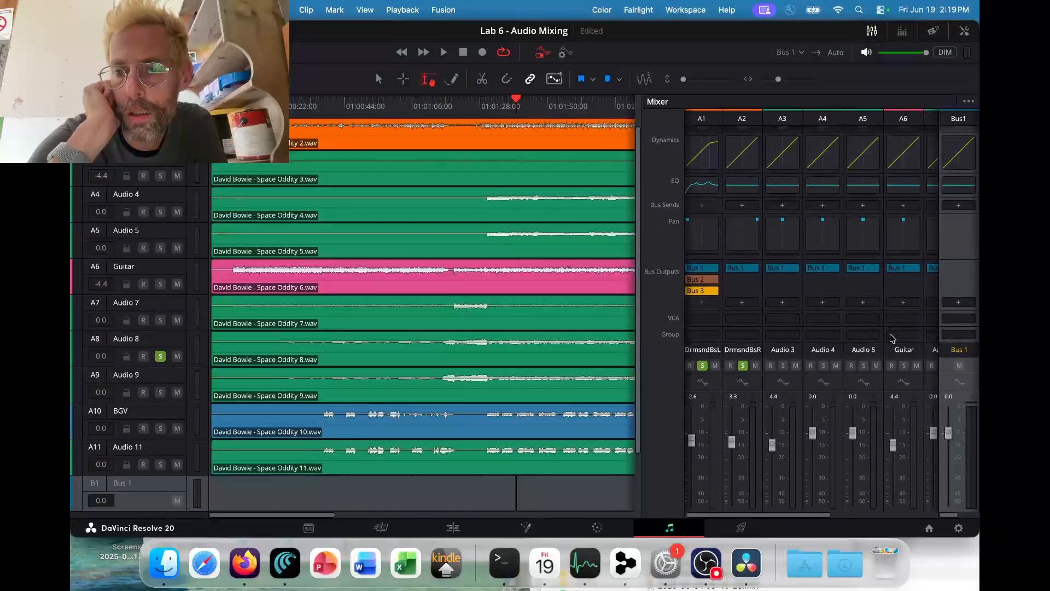
pyautogui.scroll(1, 891, 339)
pyautogui.scroll(-1, 891, 339)
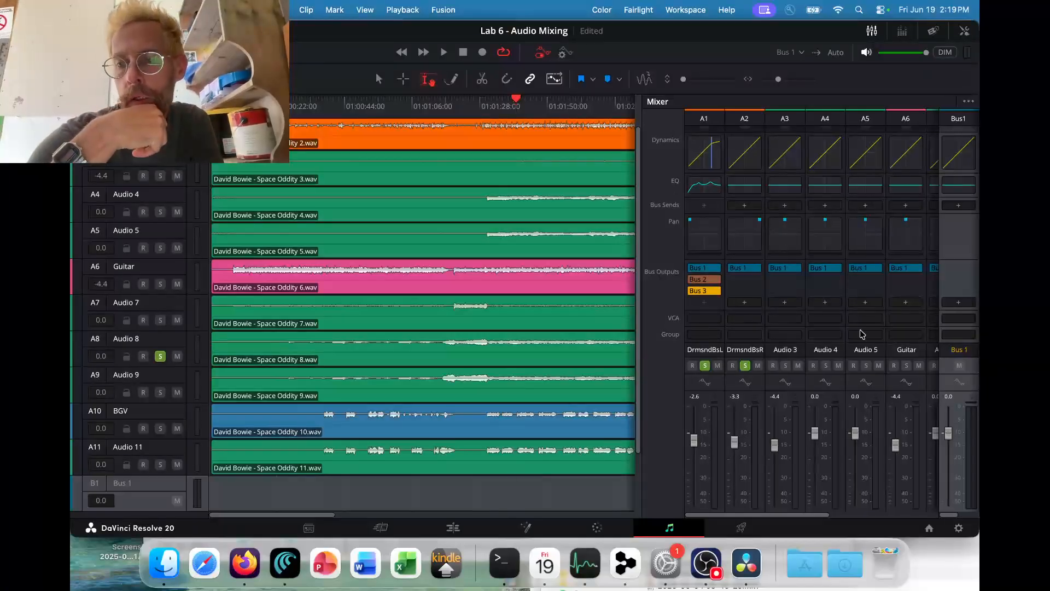
pyautogui.hscroll(5, 842, 372)
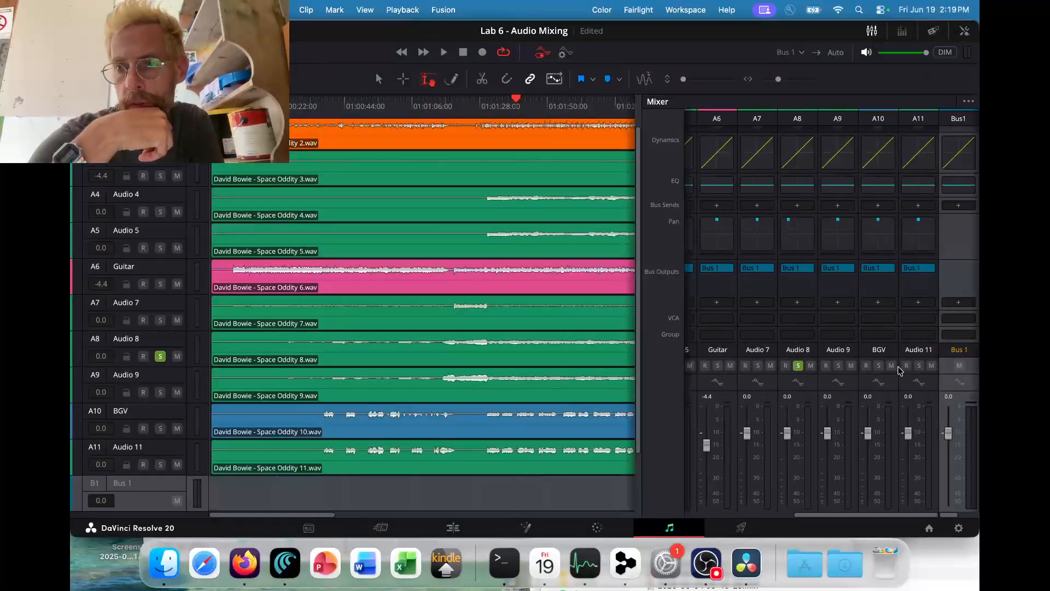
# Widen the mixer's bus section until the strips of Bus 1, Bus 2 and Bus 3 all fit.
pyautogui.hscroll(2, 956, 292)
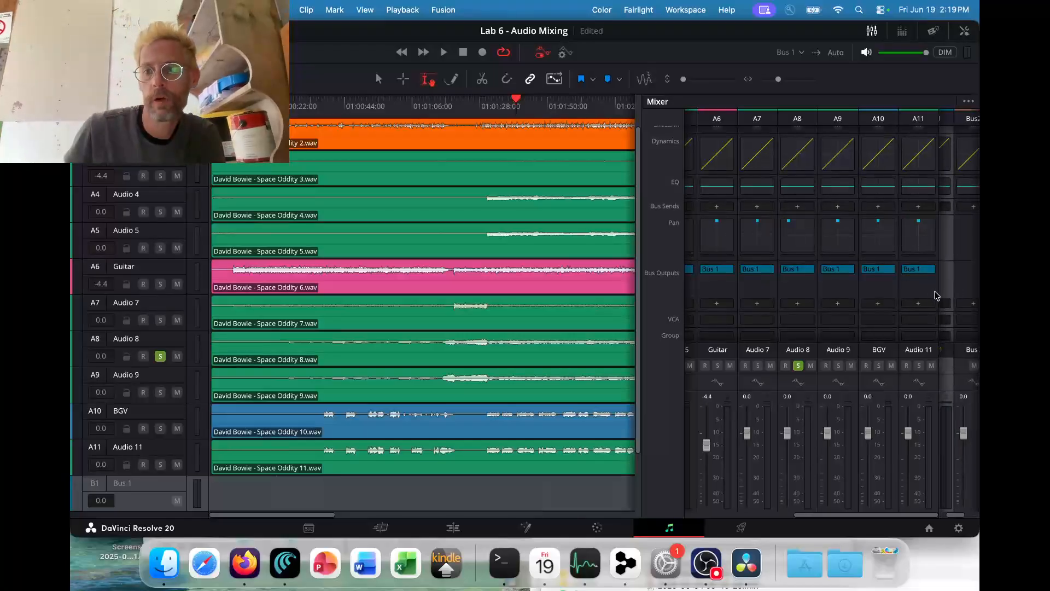
pyautogui.moveTo(939, 293); pyautogui.dragTo(931, 292)
pyautogui.moveTo(866, 293); pyautogui.dragTo(877, 293)
pyautogui.hscroll(5, 841, 398)
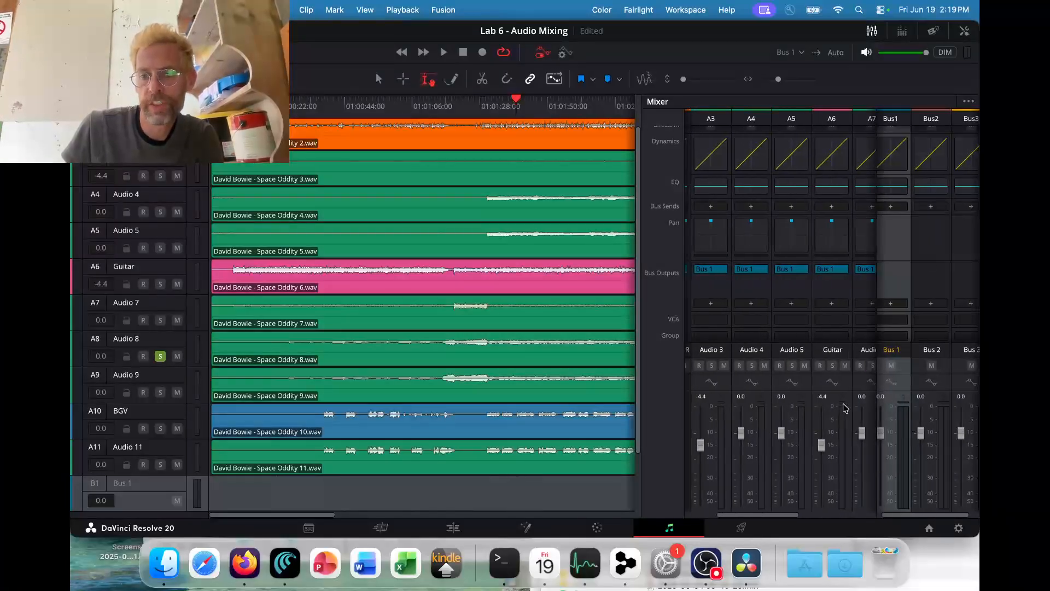
pyautogui.hscroll(-1, 931, 337)
pyautogui.hscroll(1, 931, 337)
pyautogui.hscroll(-1, 931, 337)
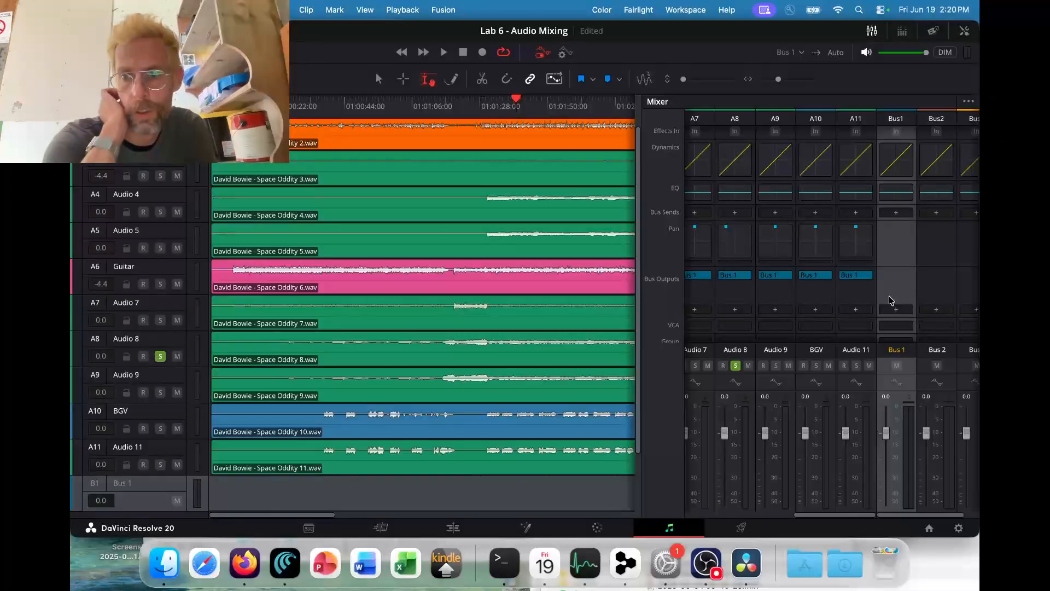
pyautogui.moveTo(876, 303); pyautogui.dragTo(858, 303)
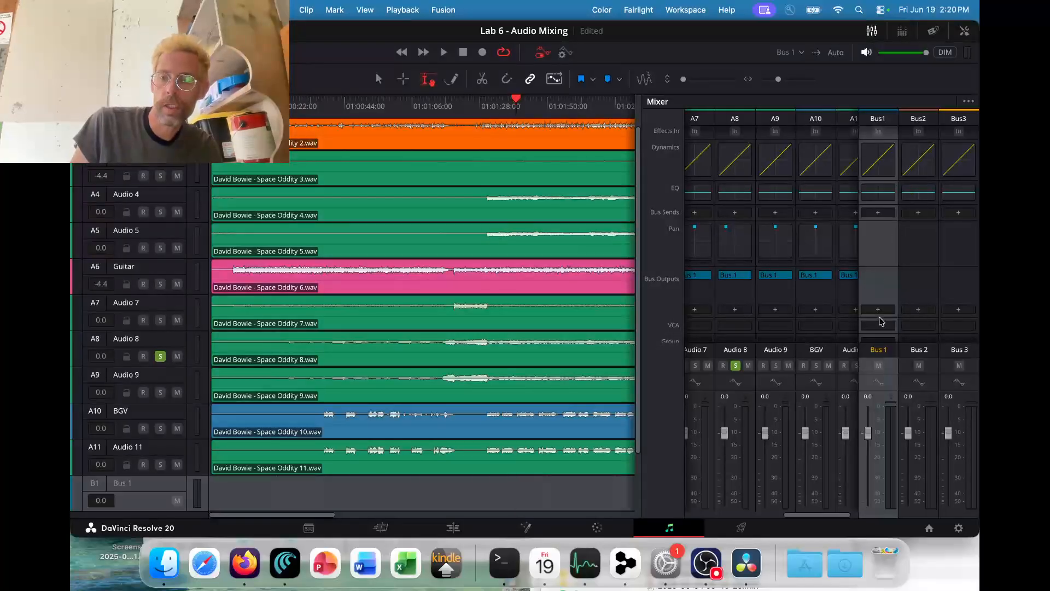
# Route the outputs of Bus 2 and Bus 3 to Bus 1.
pyautogui.click(918, 310)
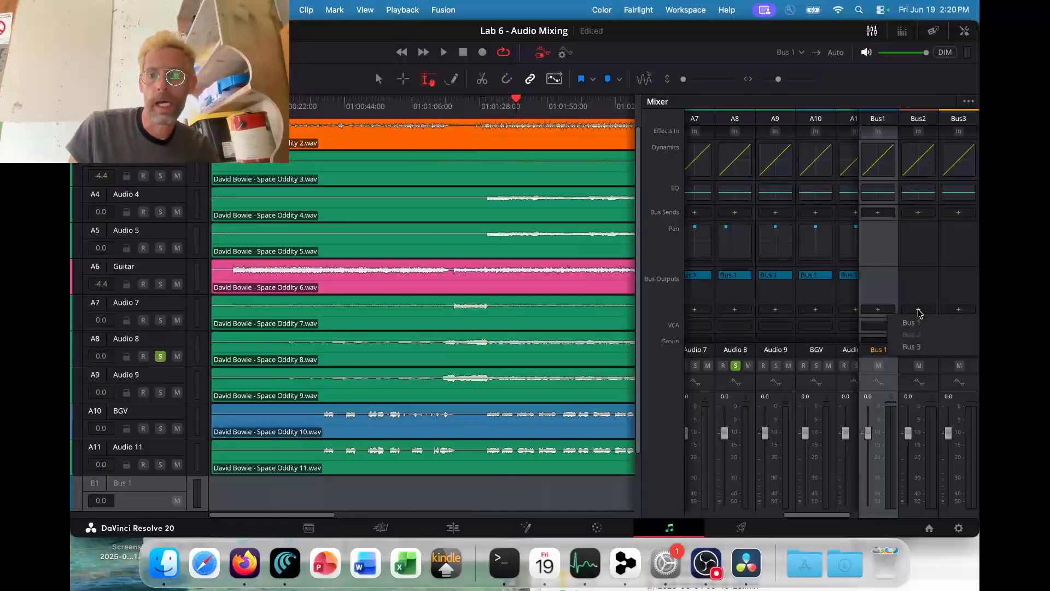
pyautogui.click(925, 322)
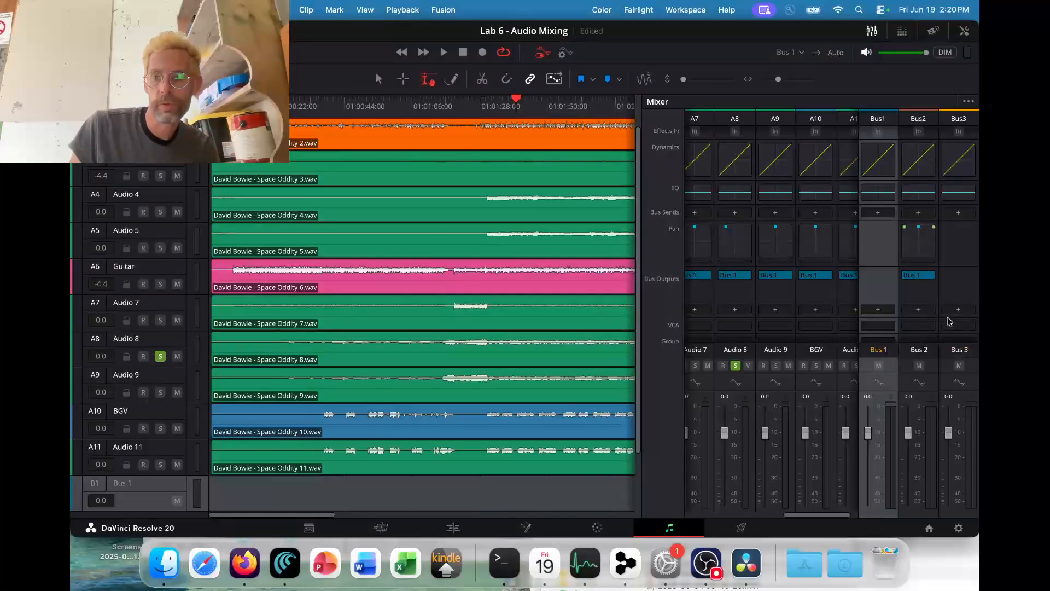
pyautogui.click(959, 310)
pyautogui.click(945, 322)
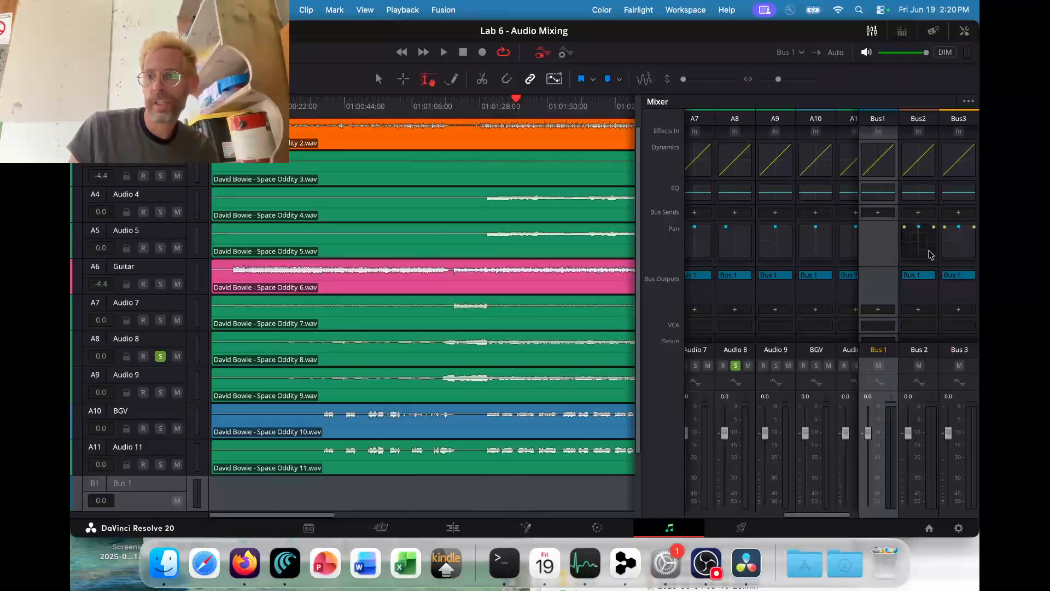
# Add the Fairlight FX Reverb effect to Bus 2.
pyautogui.scroll(3, 925, 257)
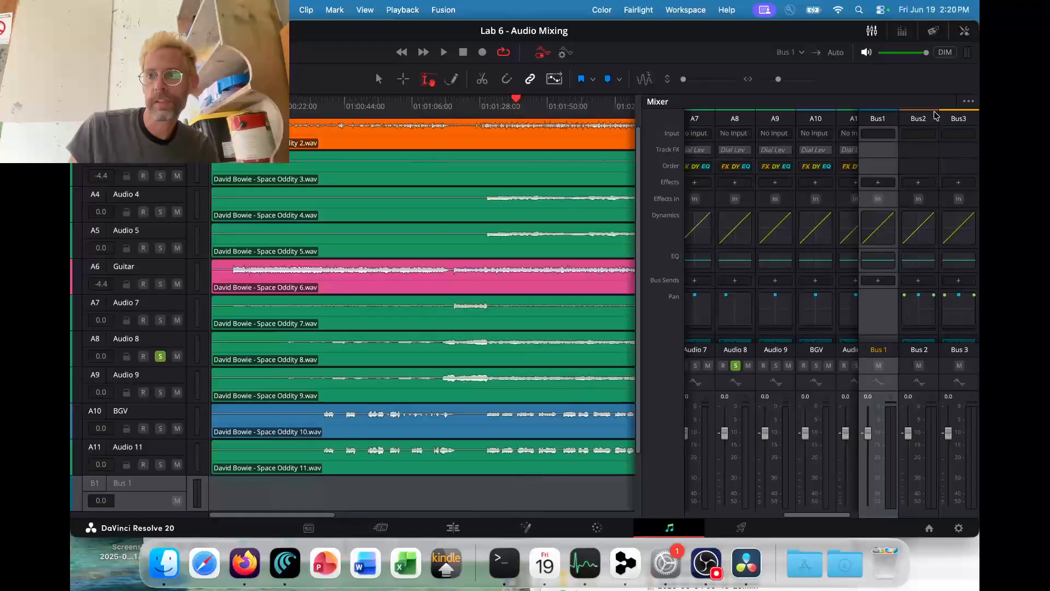
pyautogui.click(919, 183)
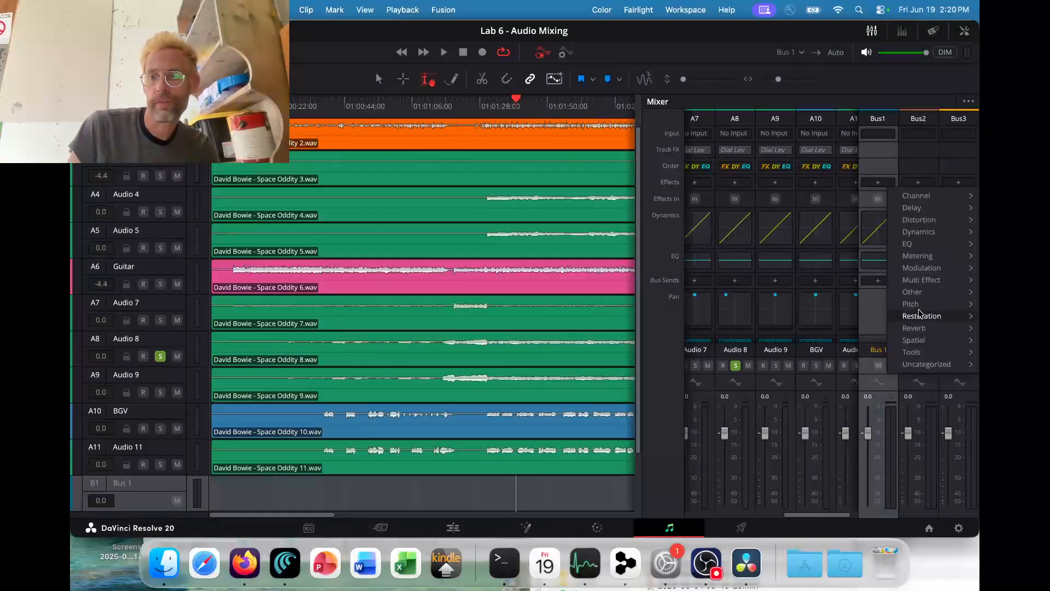
pyautogui.moveTo(921, 327)
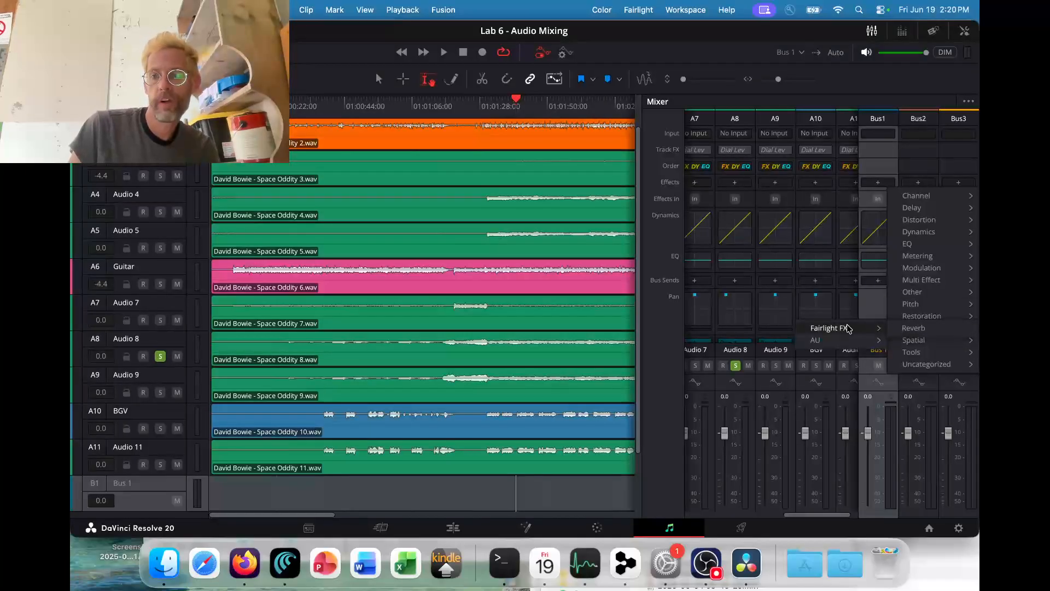
pyautogui.click(924, 330)
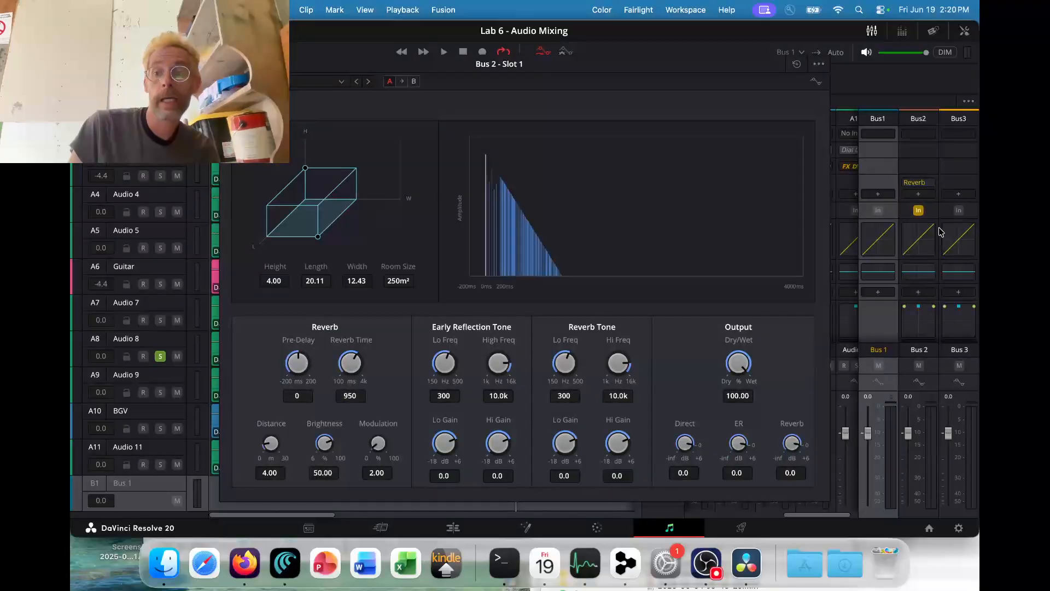
pyautogui.hscroll(-2, 855, 226)
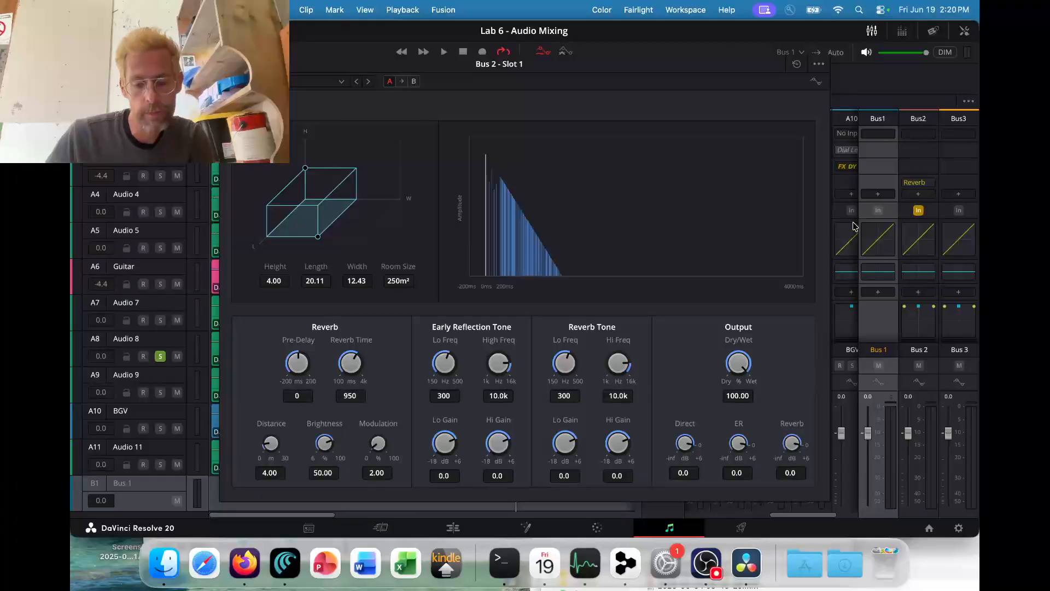
# Switch to the Lab 6 assignment in the browser and add the bullet "Add the effects to the busses" before the track routing bullet under Effects.
pyautogui.press('super+Tab')
pyautogui.press('super+Tab')
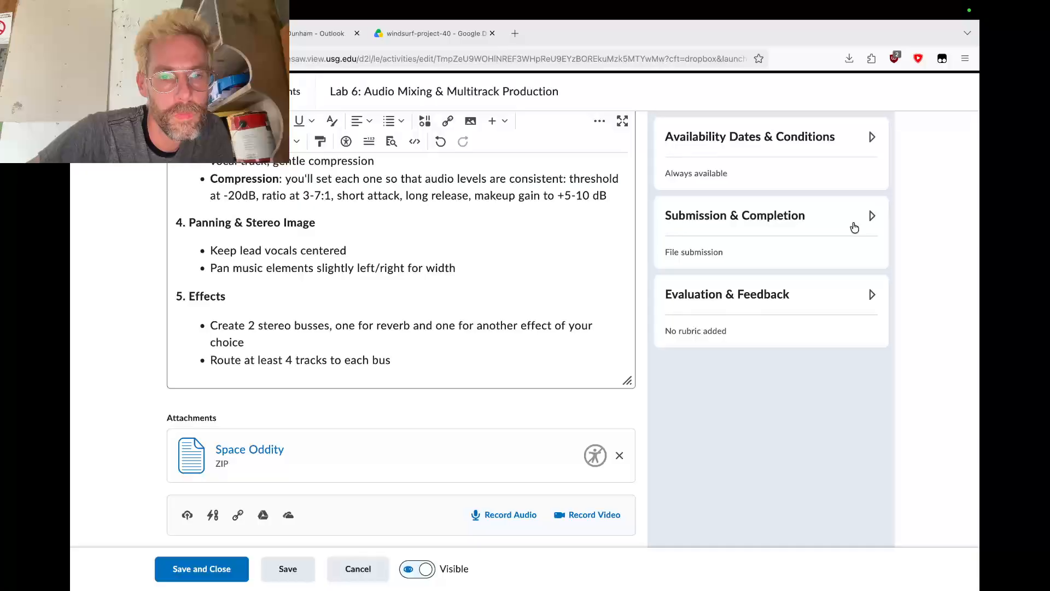
pyautogui.click(437, 337)
pyautogui.press('Return')
pyautogui.write('Add the')
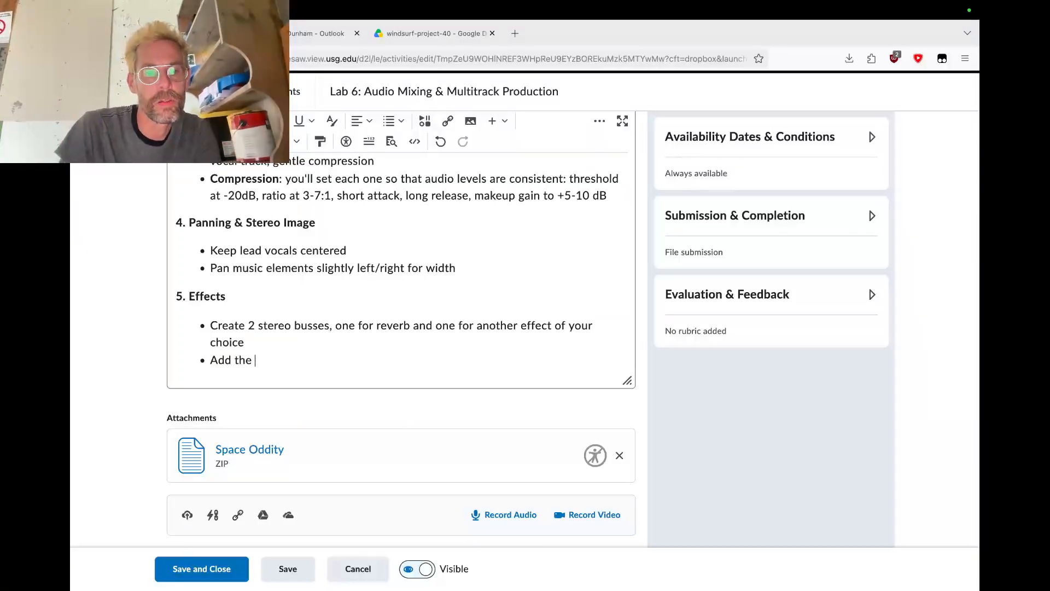
pyautogui.write(' effects to the busses')
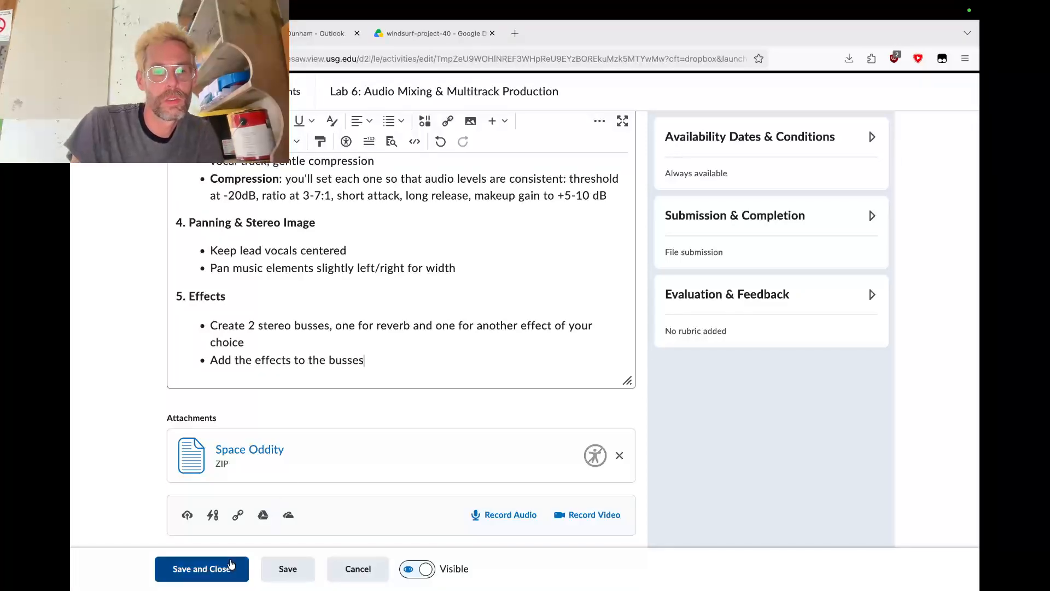
pyautogui.write('Route at least 4 tracks to each bus 5. Bus Routing Create 3 buses: Dialogue, Music, SFX/Ambience Route tracks to their appropriate bus')
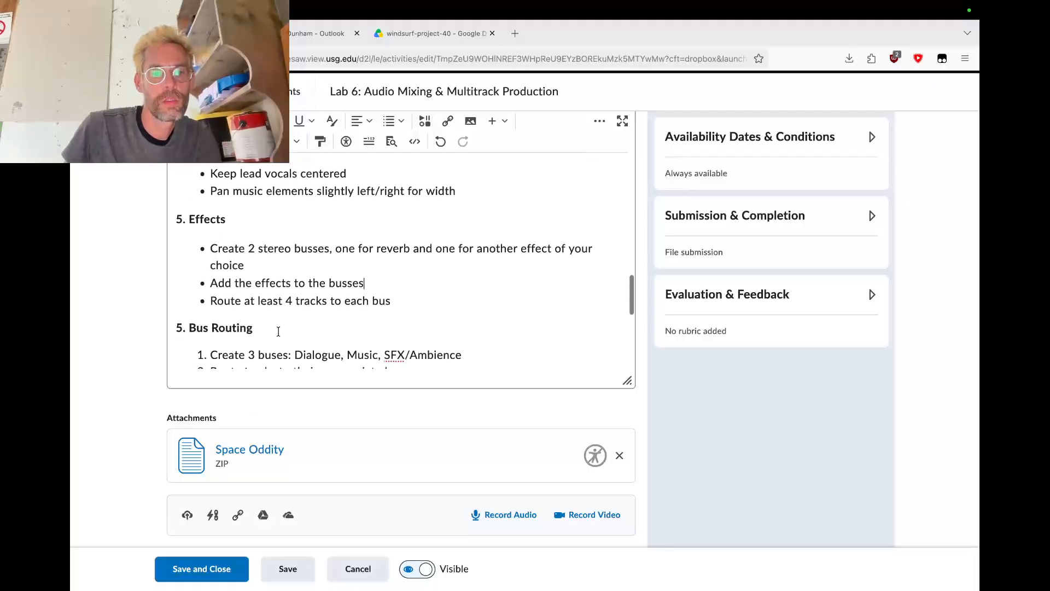
# Switch back to DaVinci Resolve, close the Bus 2 reverb window and return to the first track strips in the mixer.
pyautogui.press('super+Tab')
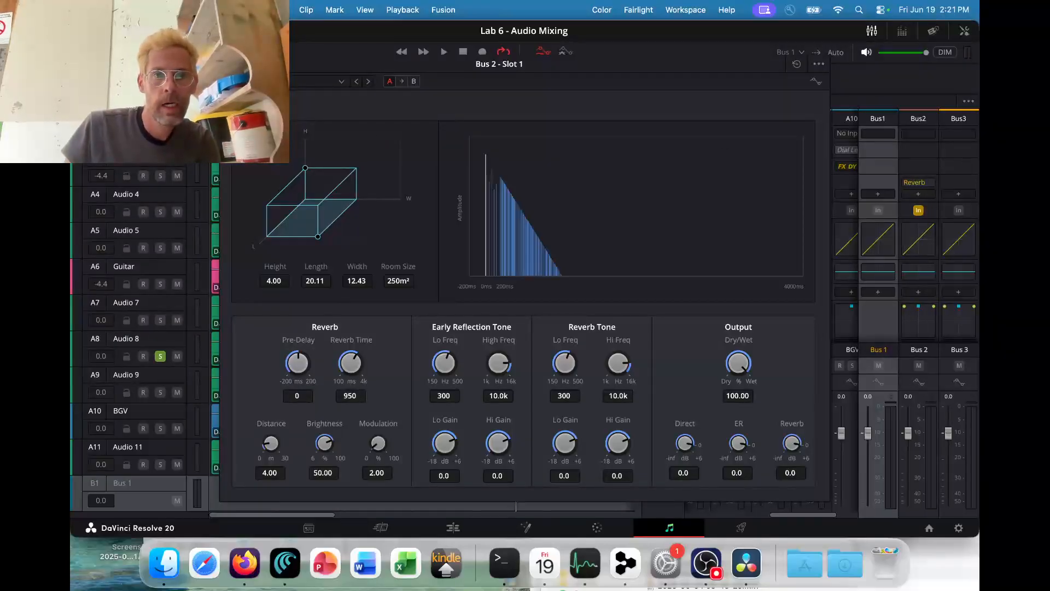
pyautogui.click(230, 64)
pyautogui.hscroll(-5, 757, 339)
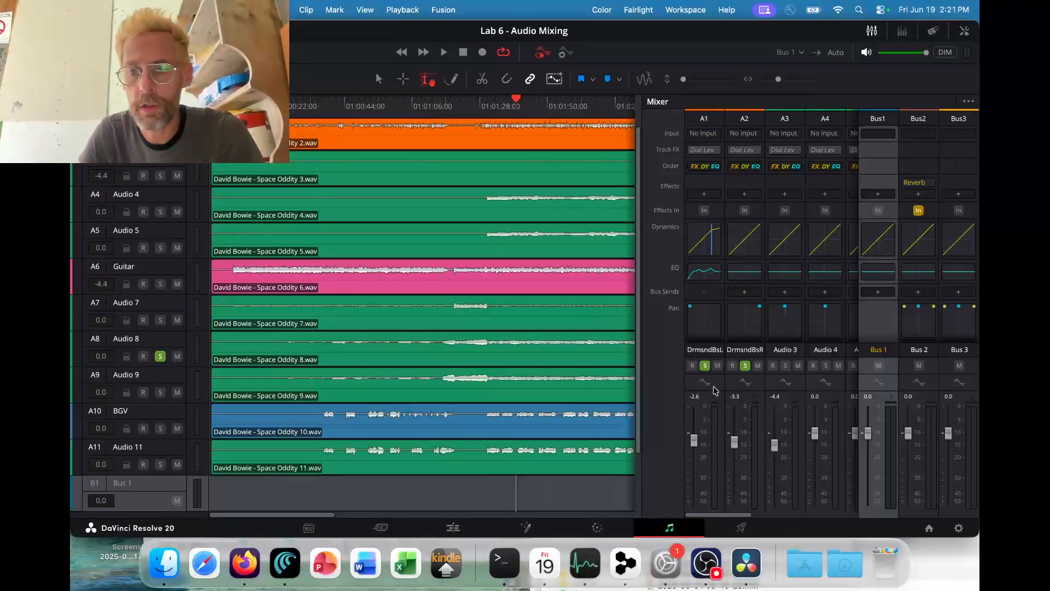
# Take DrmsndBsR and Audio 8 out of solo and centre the pan of DrmsndBsL, playing the song to check.
pyautogui.click(748, 374)
pyautogui.click(745, 365)
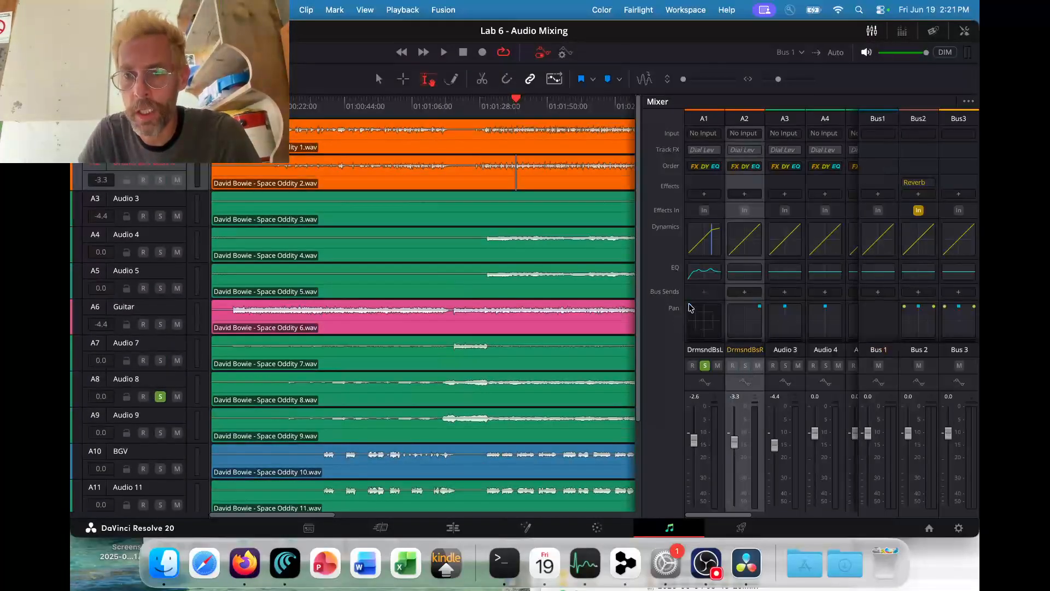
pyautogui.moveTo(690, 311); pyautogui.dragTo(705, 310)
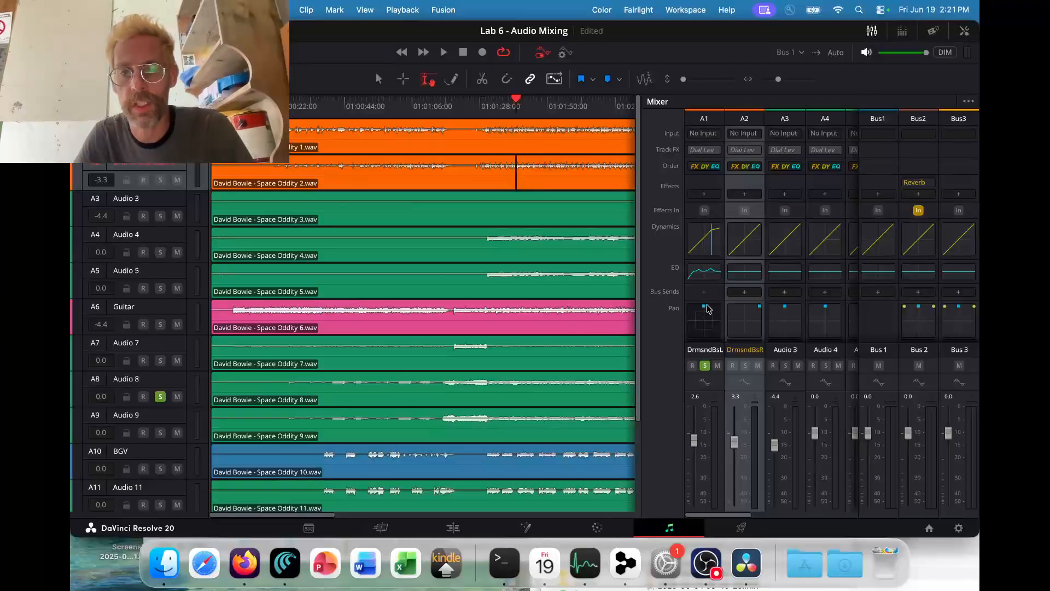
pyautogui.press('space')
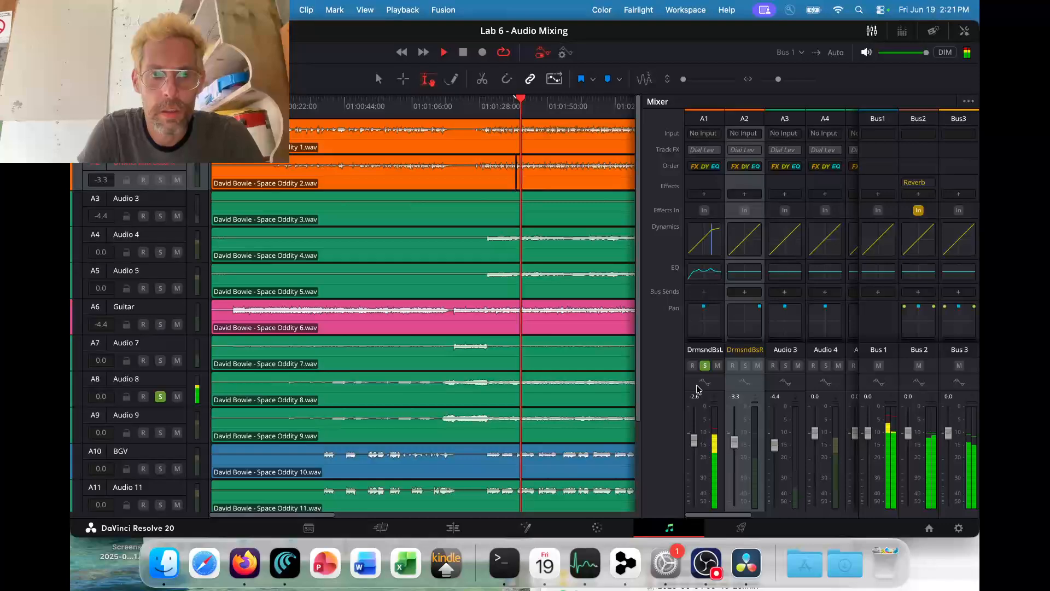
pyautogui.click(160, 397)
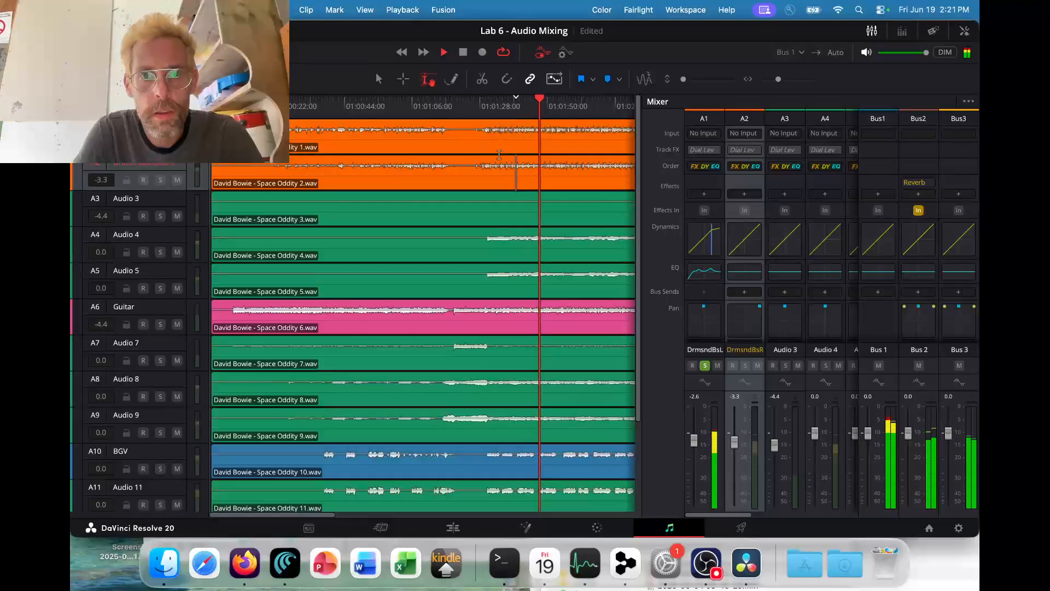
pyautogui.press('space')
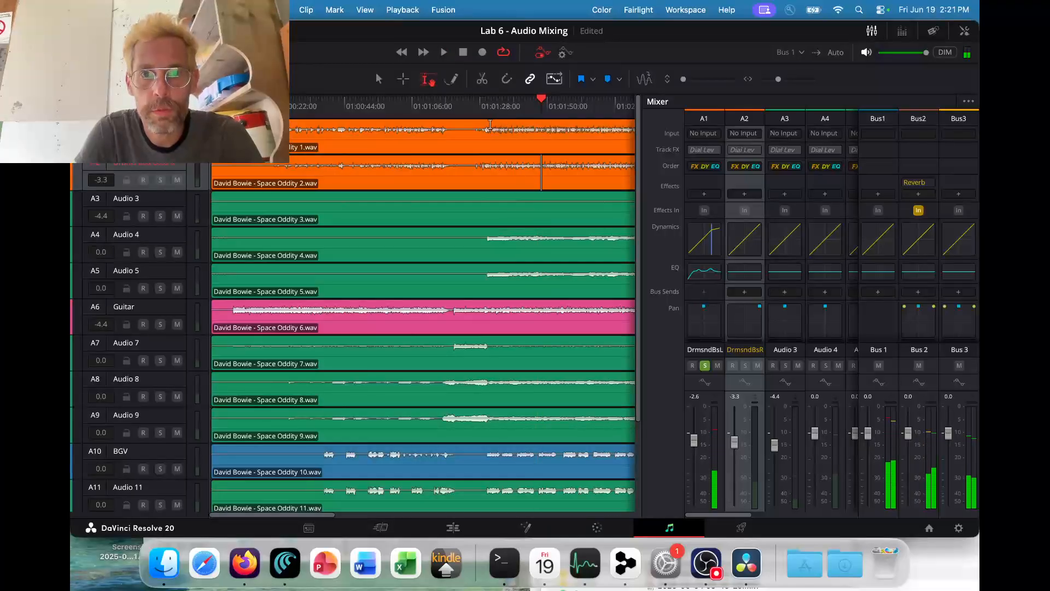
# Select a range of the track A1 clip from where Audio 4's sound begins to just past its end, and play it.
pyautogui.moveTo(545, 130); pyautogui.dragTo(543, 123)
pyautogui.press('super+z')
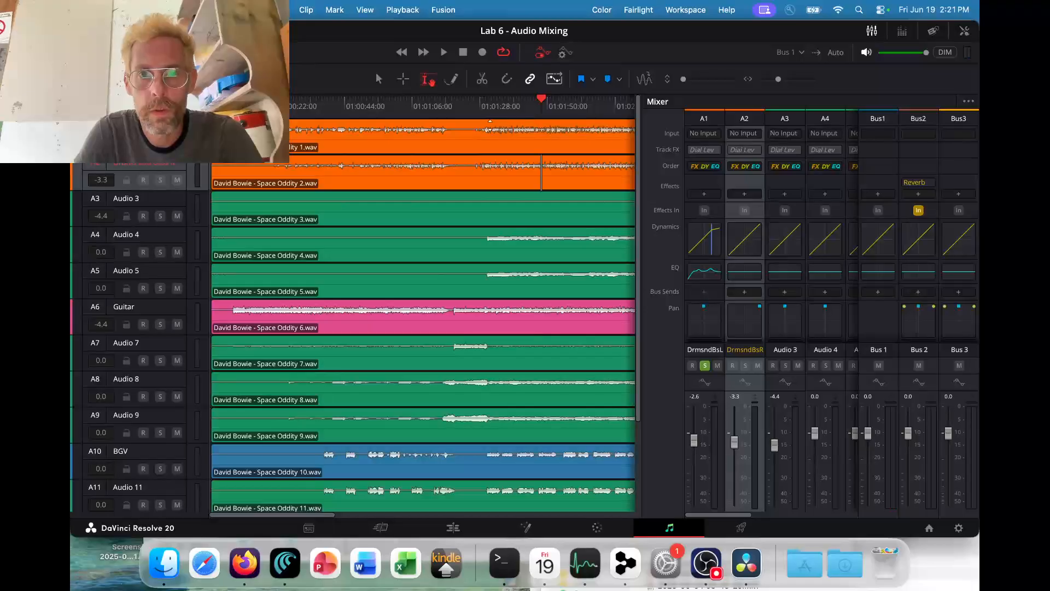
pyautogui.moveTo(486, 135); pyautogui.dragTo(570, 137)
pyautogui.press('space')
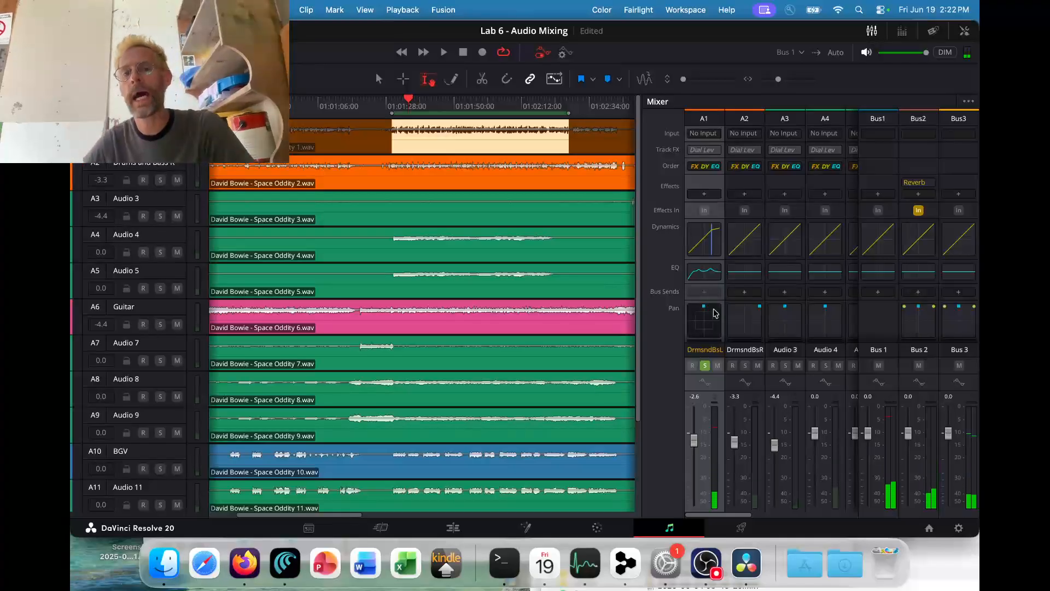
# Remove the Bus 3 output from track A1, DrmsndBsL.
pyautogui.scroll(-1, 714, 313)
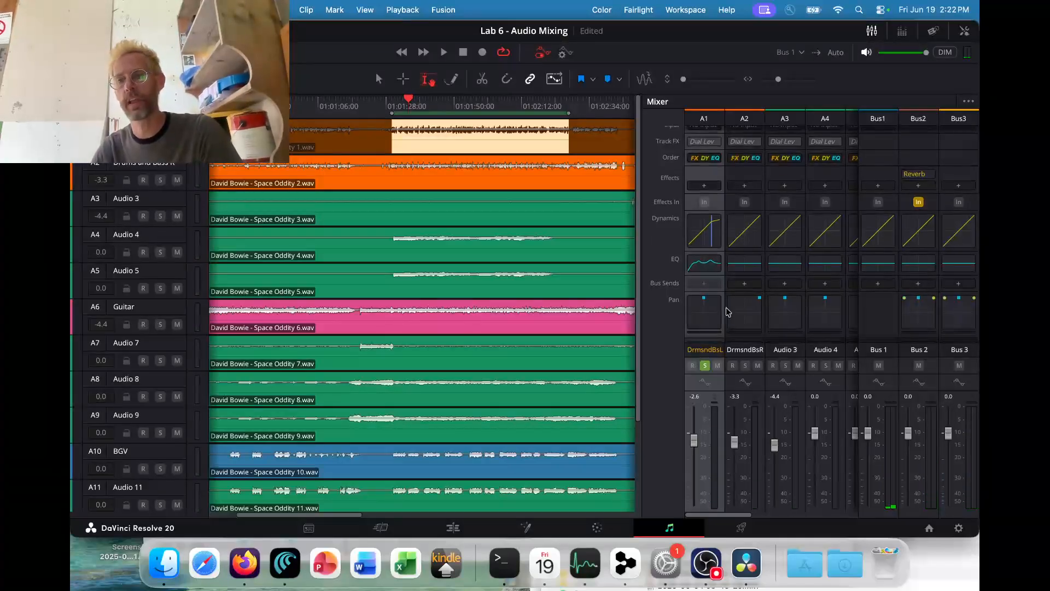
pyautogui.scroll(-5, 717, 261)
pyautogui.scroll(-2, 715, 260)
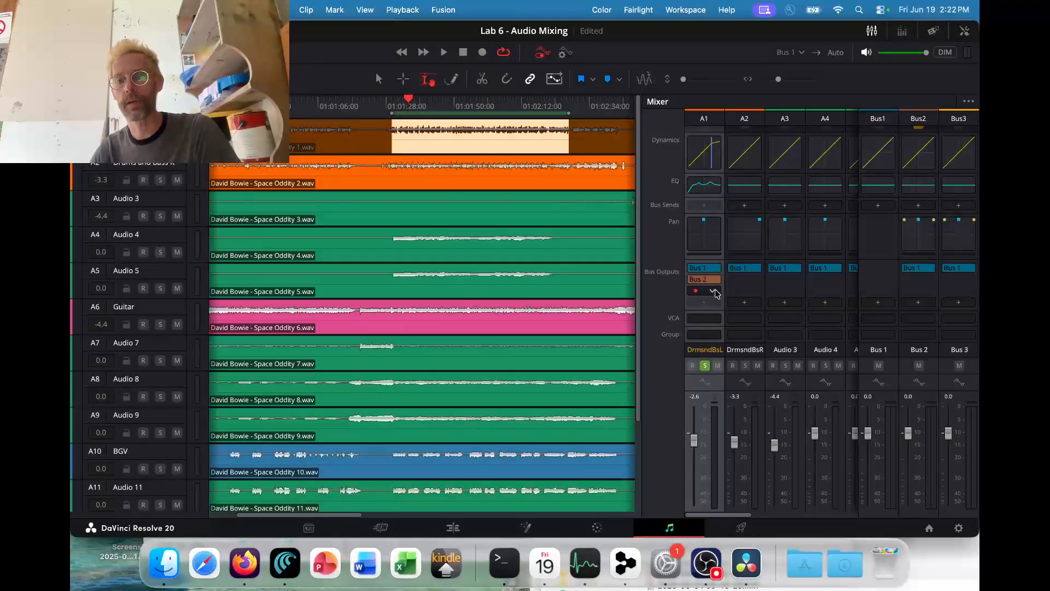
pyautogui.click(714, 292)
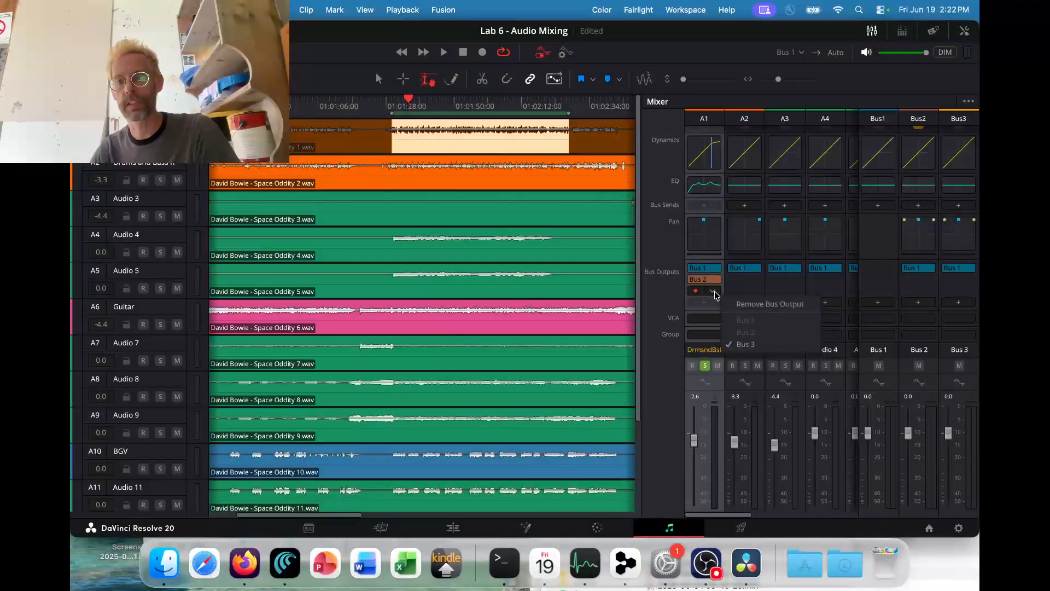
pyautogui.click(760, 310)
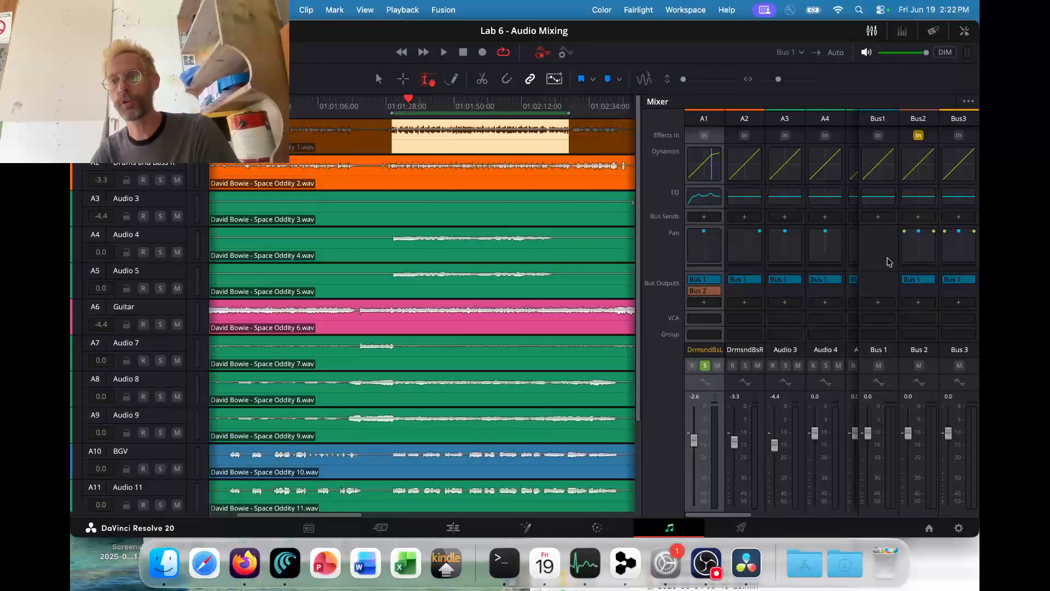
# Play the selected range while switching DrmsndBsL's Bus 2 output off and back on to compare the sound.
pyautogui.press('space')
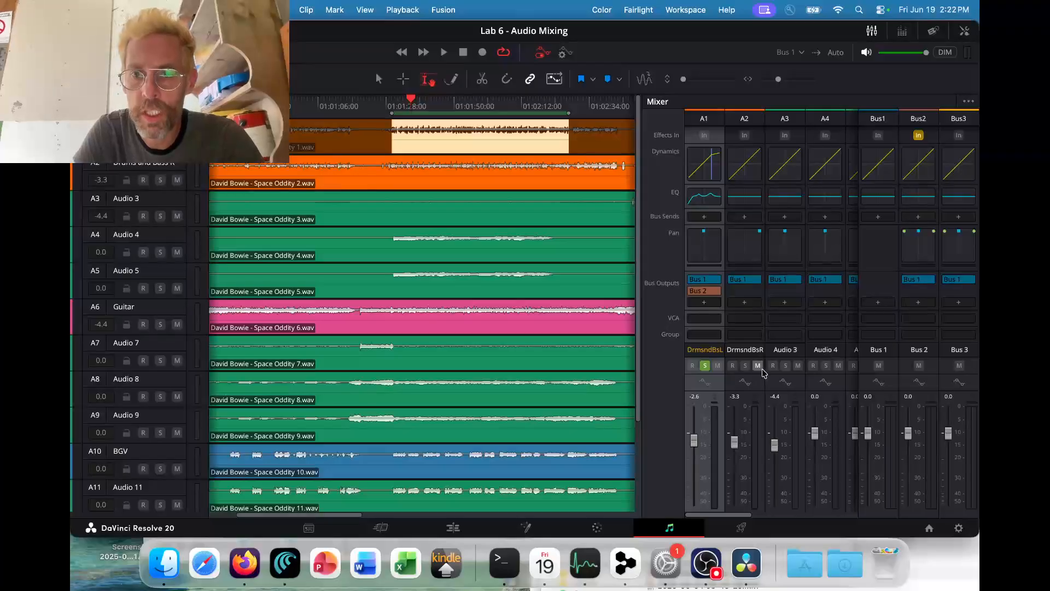
pyautogui.click(712, 291)
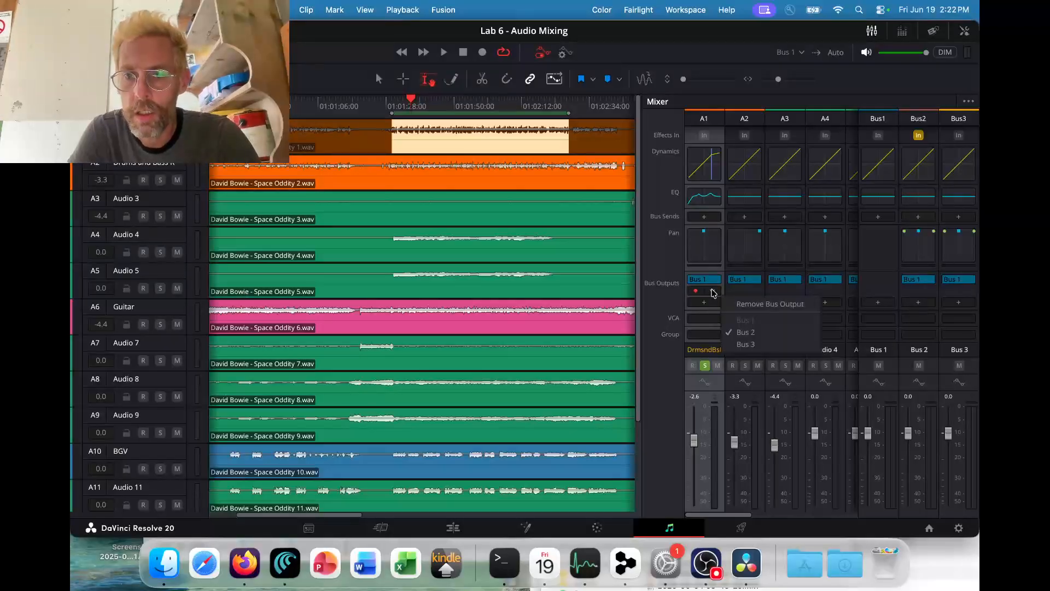
pyautogui.click(712, 292)
pyautogui.click(697, 291)
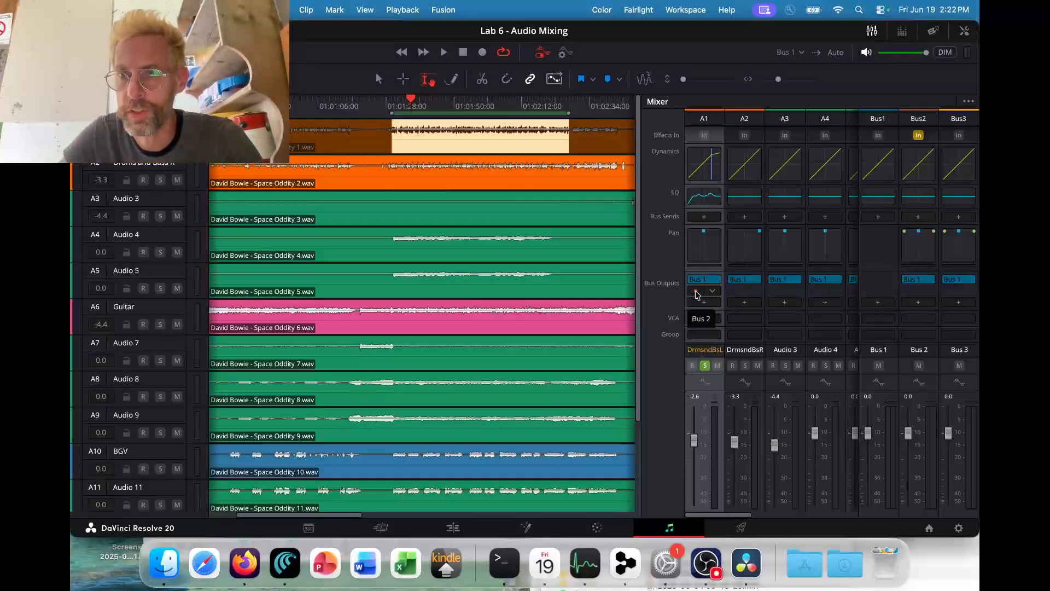
pyautogui.press('space')
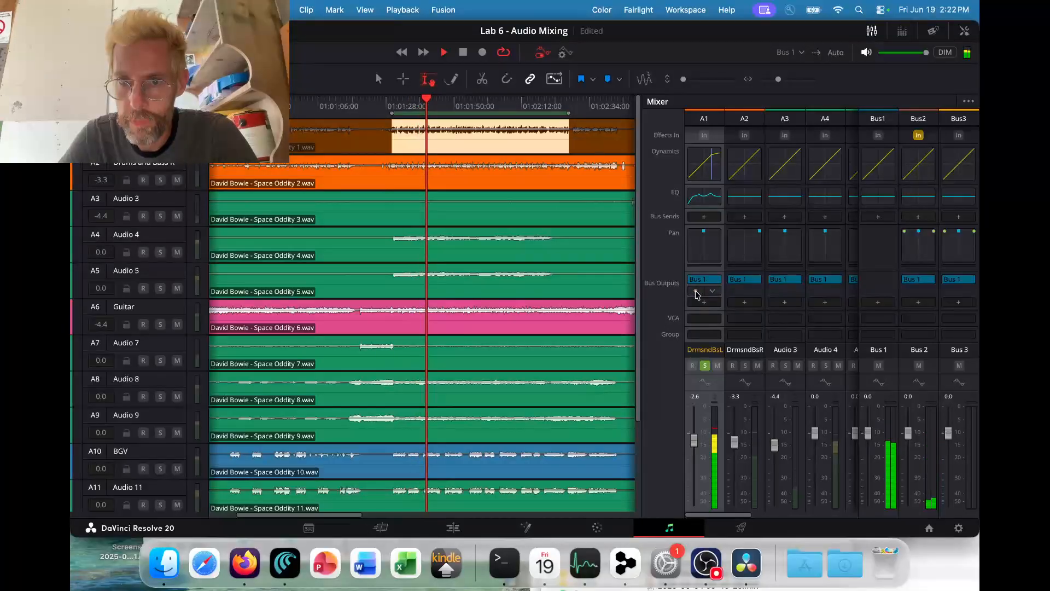
pyautogui.click(696, 293)
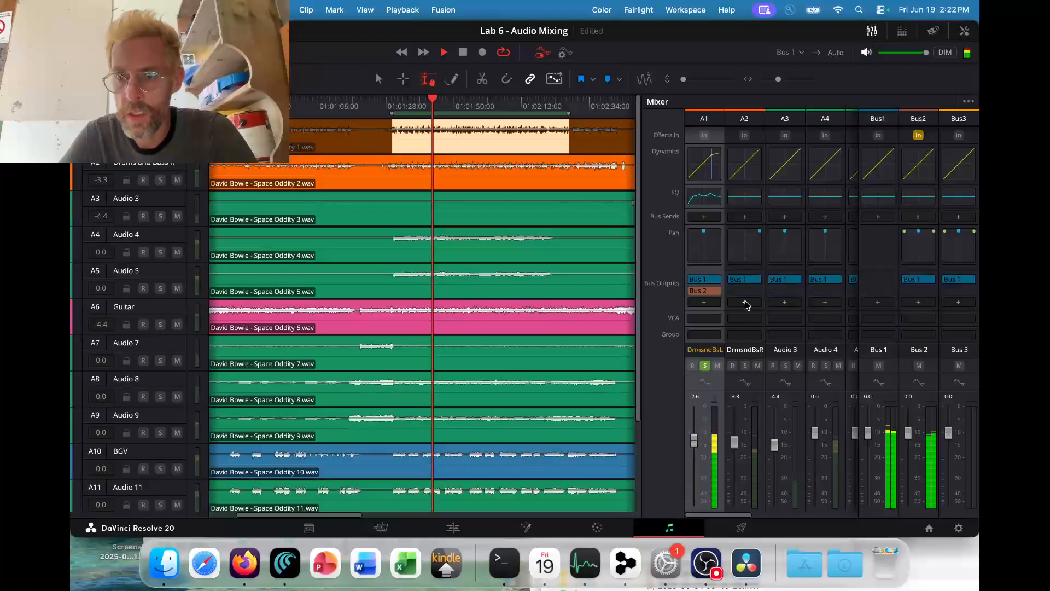
pyautogui.press('space')
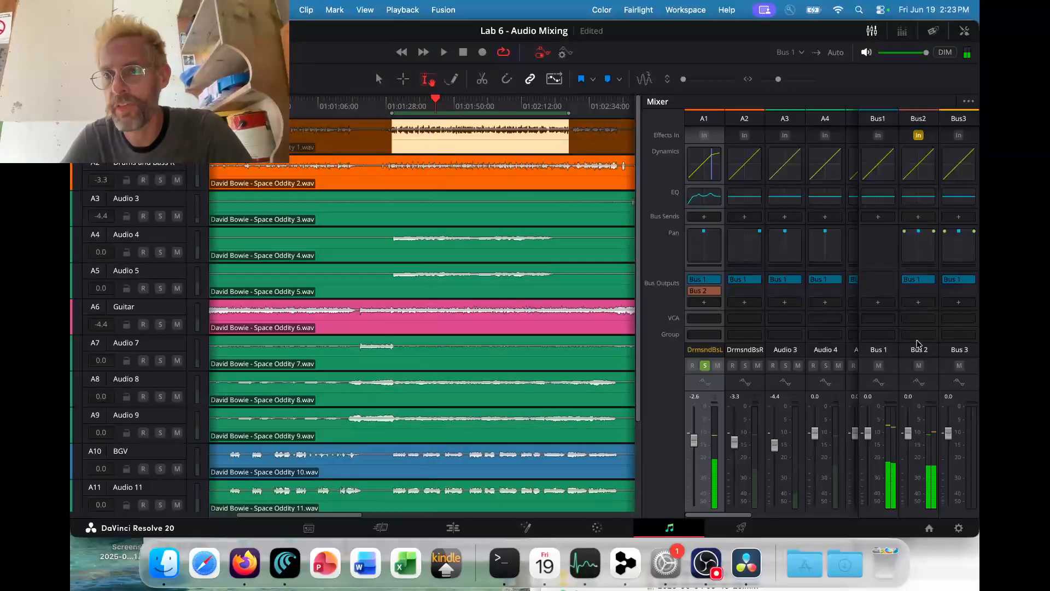
# Set the Bus 2 reverb to Pre-Delay 31, Reverb Time 3035, Brightness 57.95 and Distance 21.09, and close its window.
pyautogui.scroll(3, 897, 233)
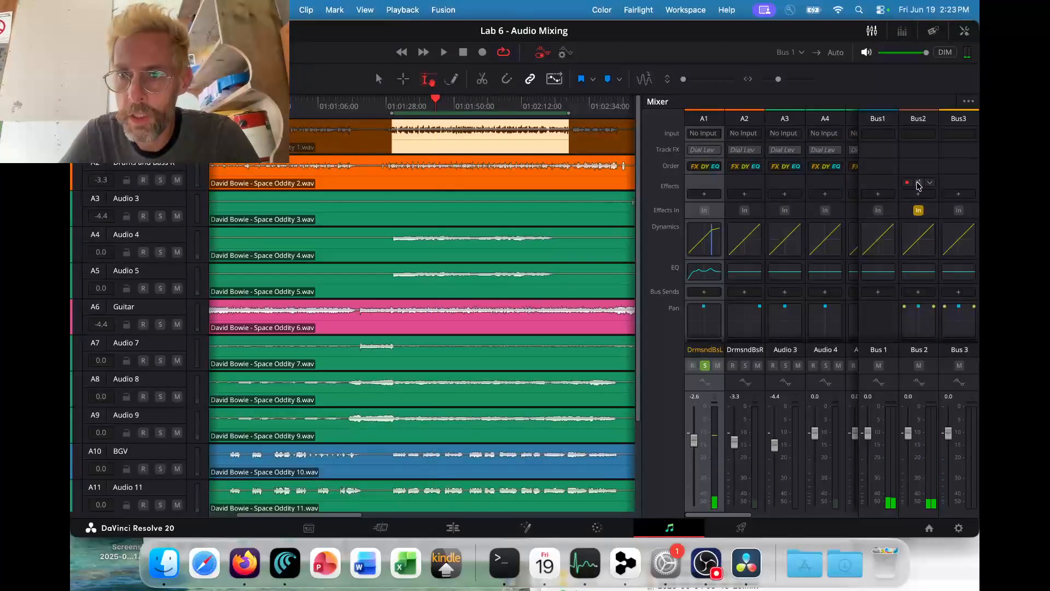
pyautogui.click(915, 183)
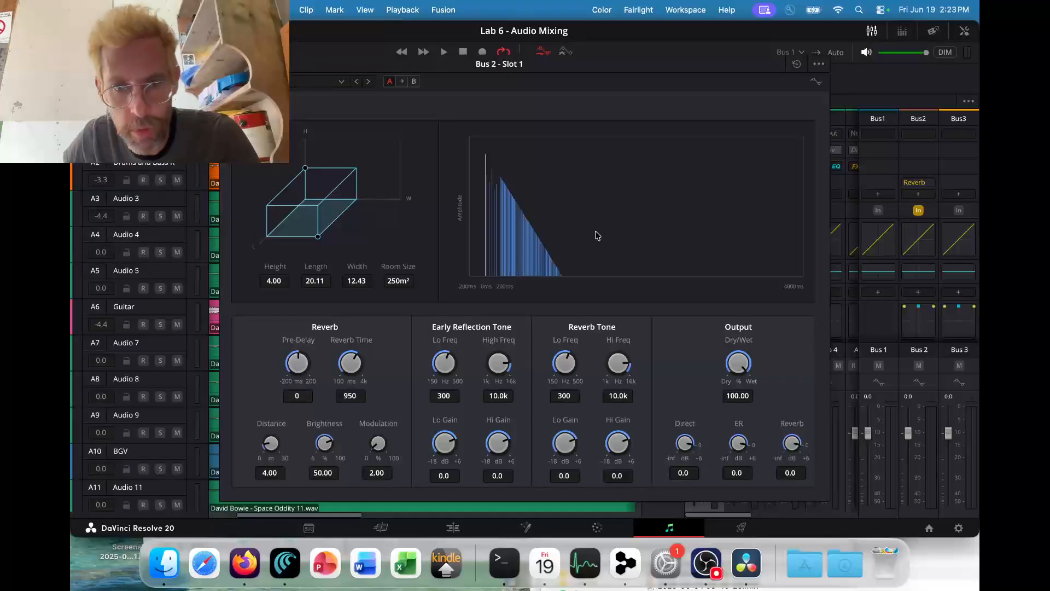
pyautogui.moveTo(293, 362); pyautogui.dragTo(425, 402)
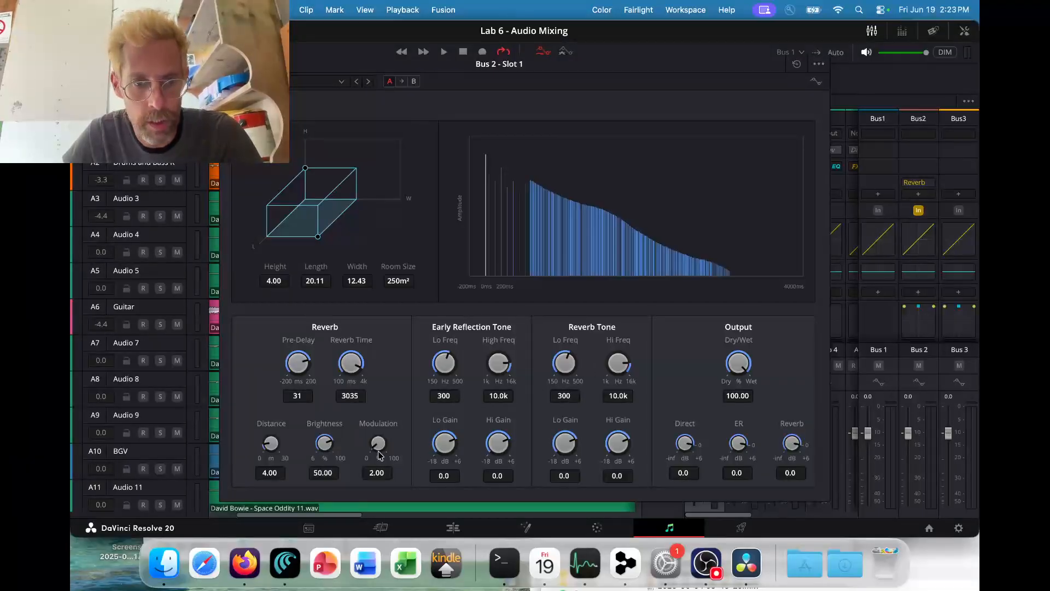
pyautogui.moveTo(329, 427); pyautogui.dragTo(335, 410)
pyautogui.moveTo(271, 442); pyautogui.dragTo(403, 328)
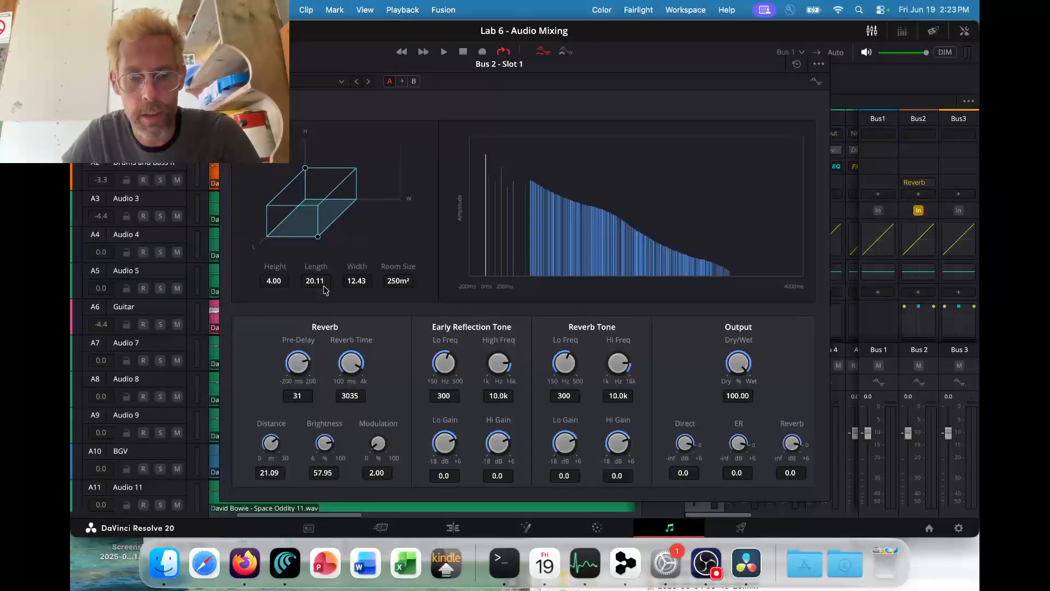
pyautogui.click(230, 64)
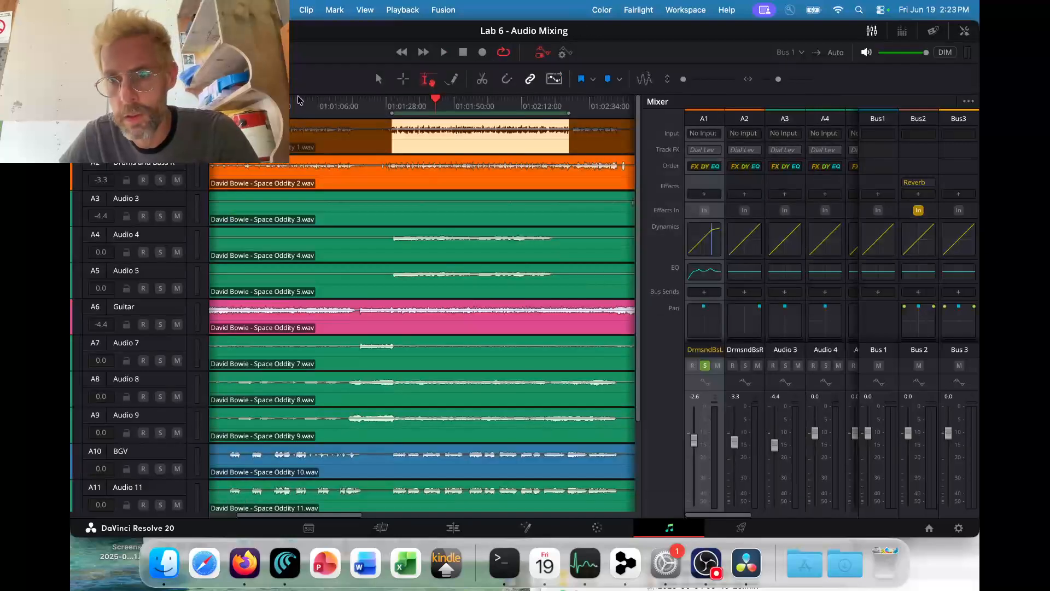
# Listen to the adjusted reverb on DrmsndBsL and switch its Bus 2 output off during playback.
pyautogui.press('space')
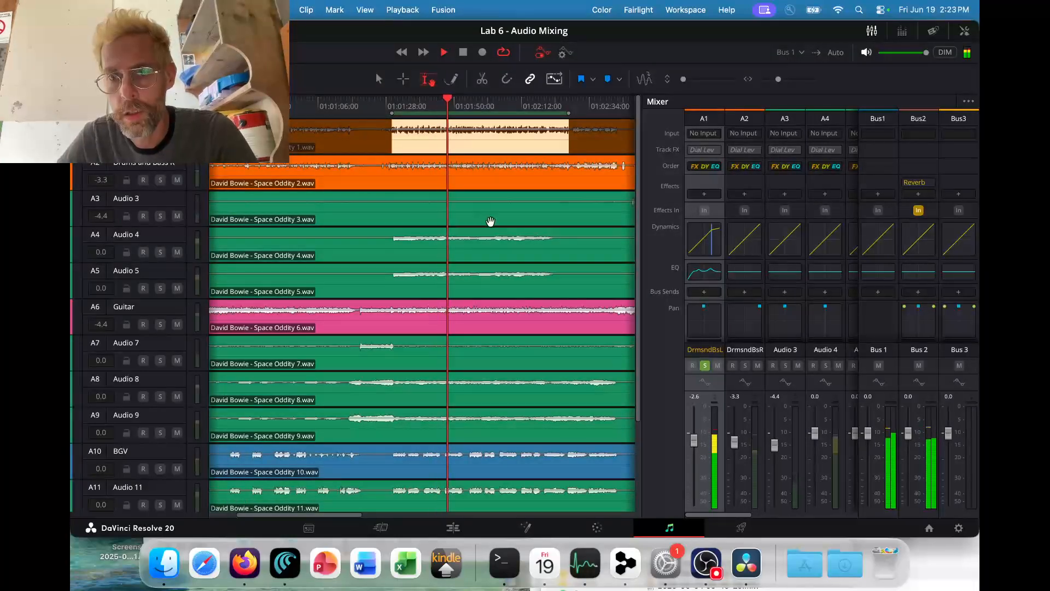
pyautogui.scroll(-3, 697, 273)
pyautogui.moveTo(698, 294)
pyautogui.press('space')
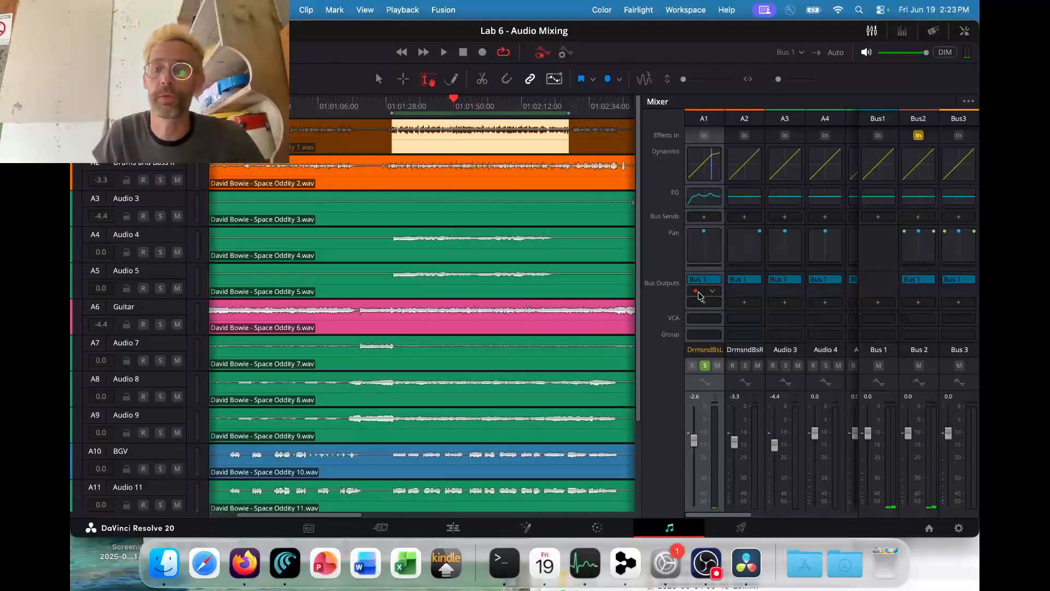
pyautogui.press('space')
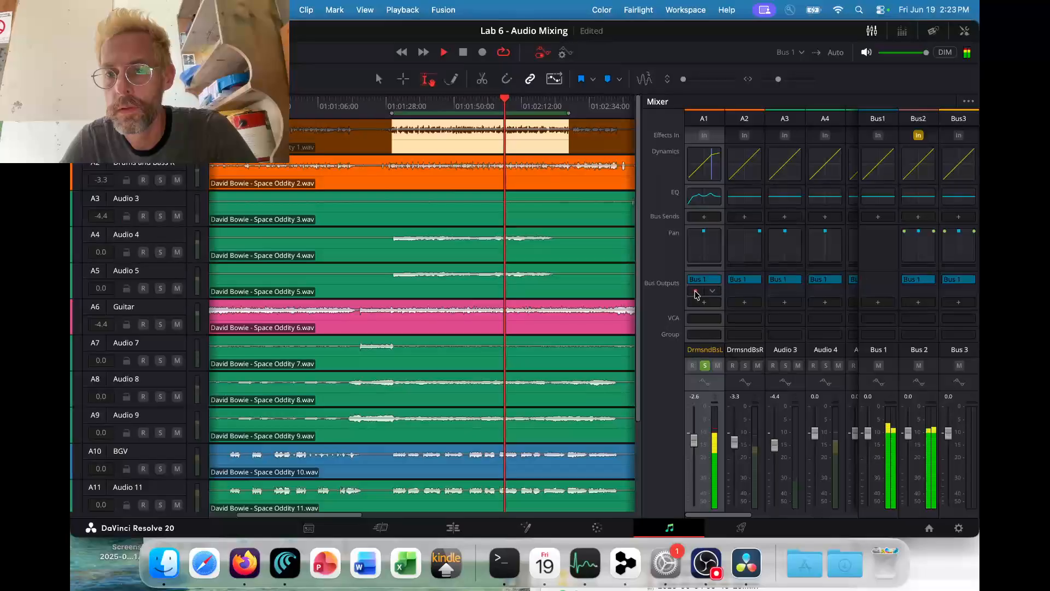
pyautogui.click(696, 294)
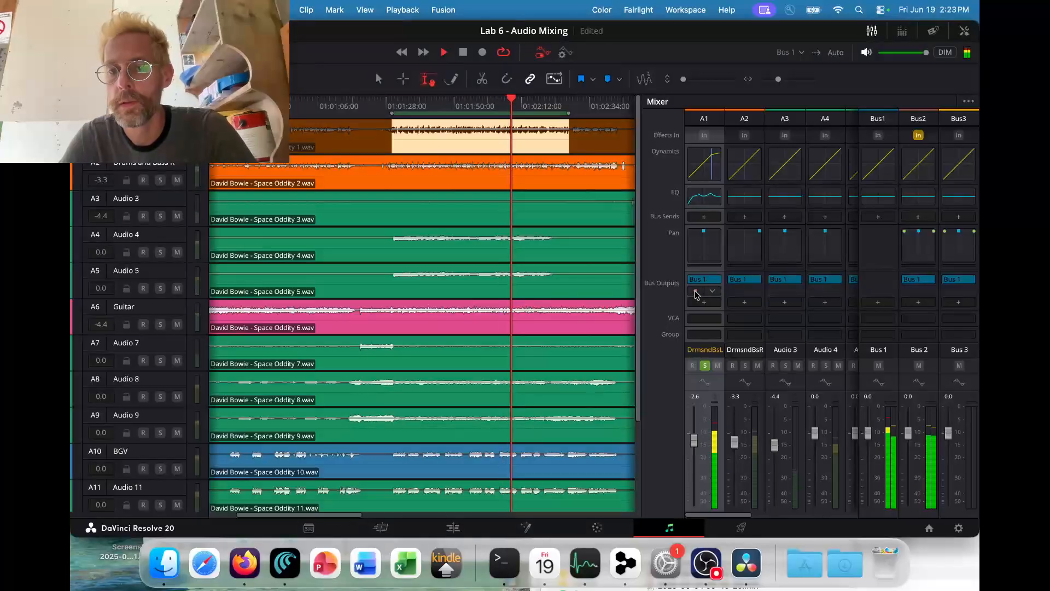
pyautogui.press('space')
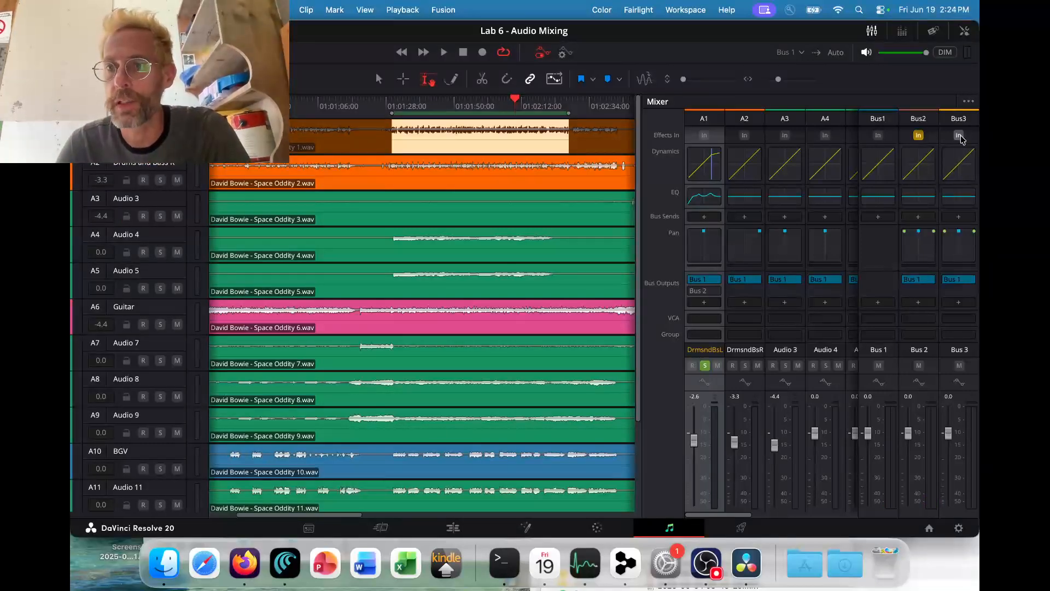
# Examine the effect categories available for Bus 3, such as Modulation, Pitch, Tools and Metering, without adding an effect.
pyautogui.scroll(3, 961, 139)
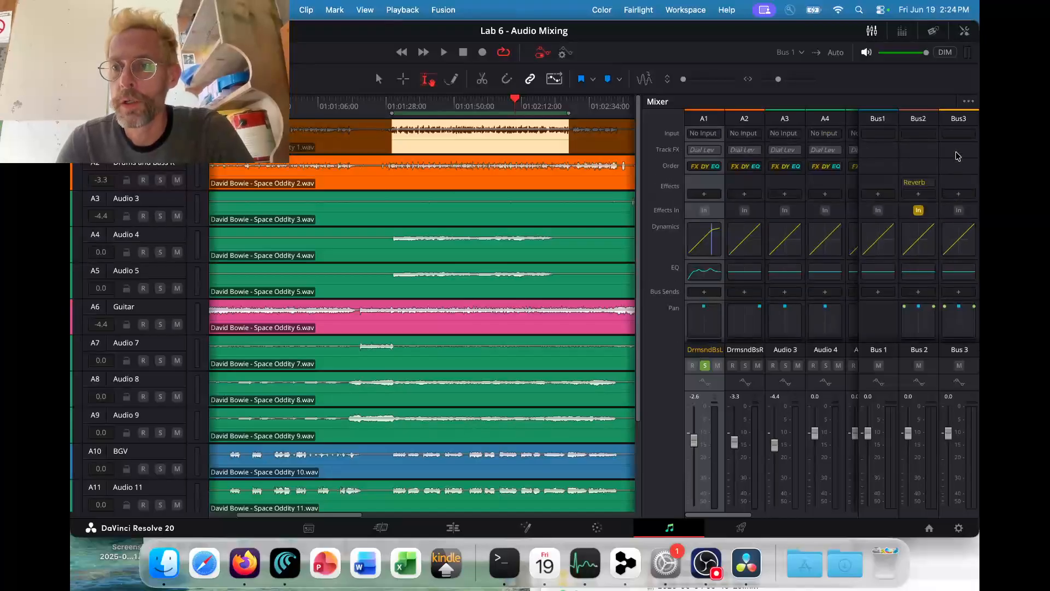
pyautogui.click(958, 197)
pyautogui.moveTo(943, 233)
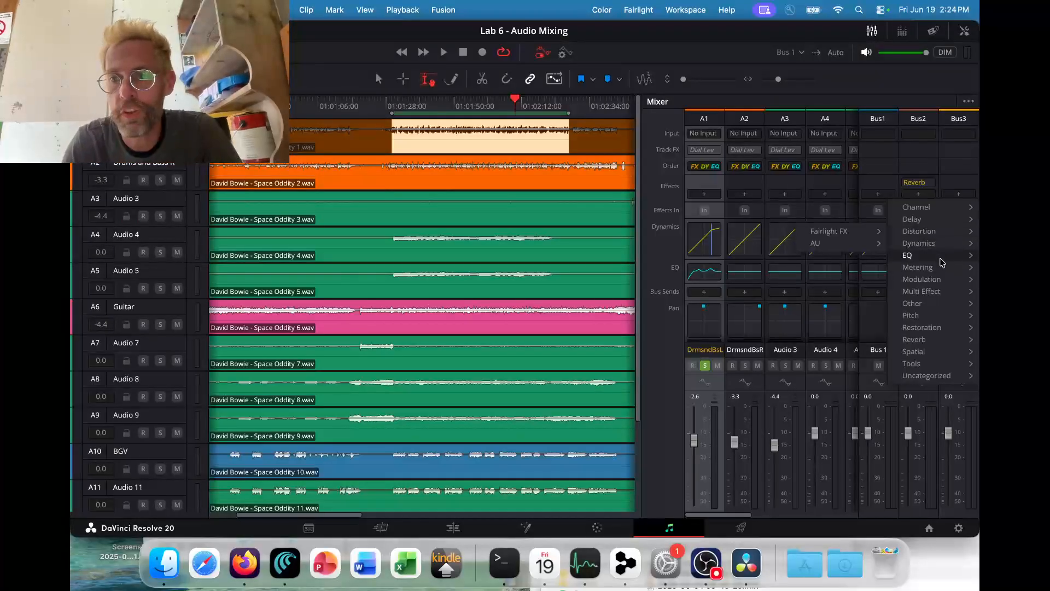
pyautogui.moveTo(942, 282)
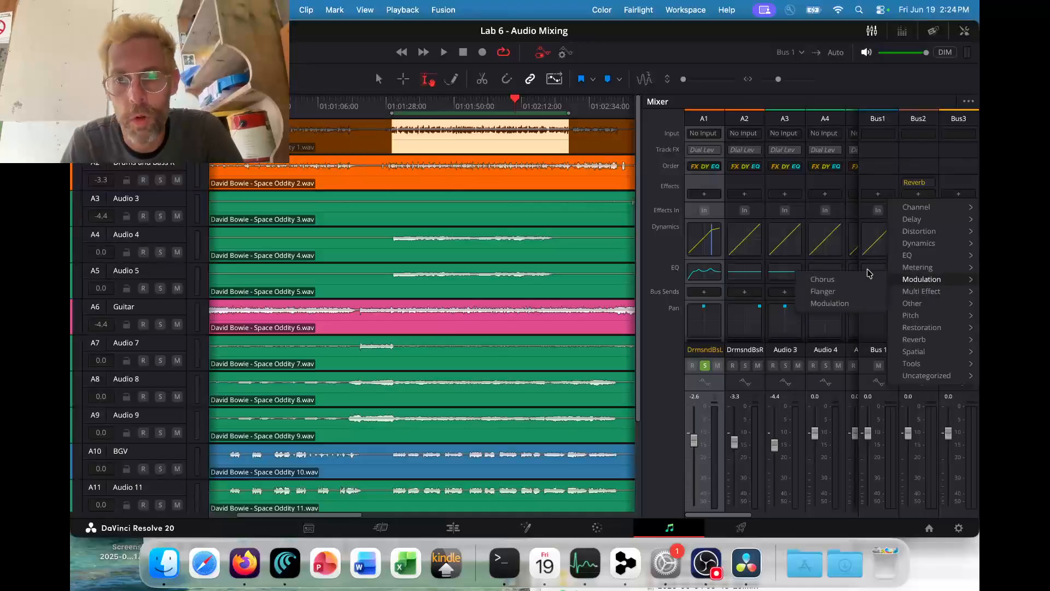
pyautogui.moveTo(927, 320)
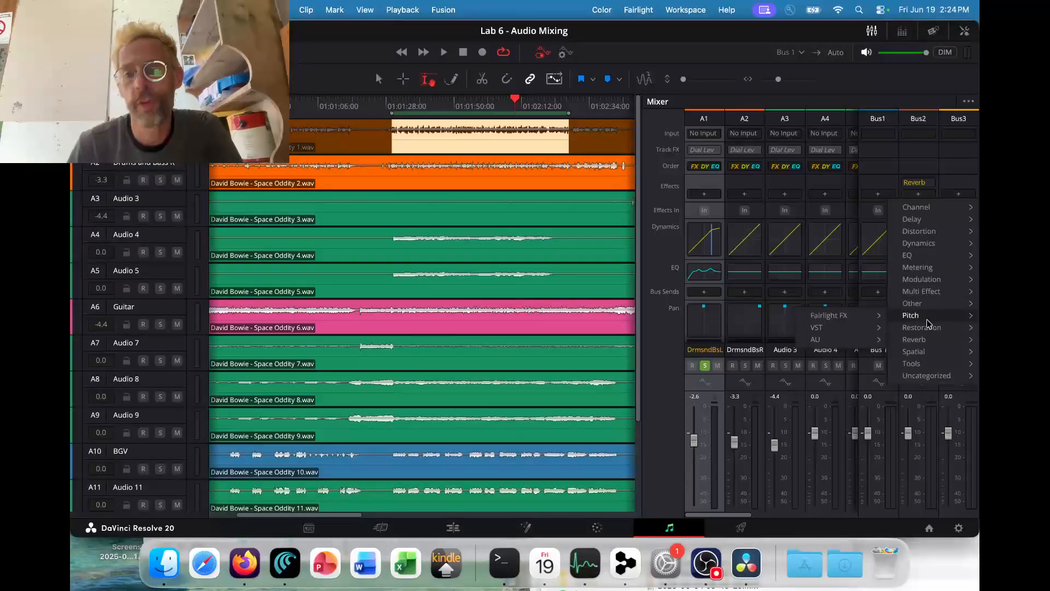
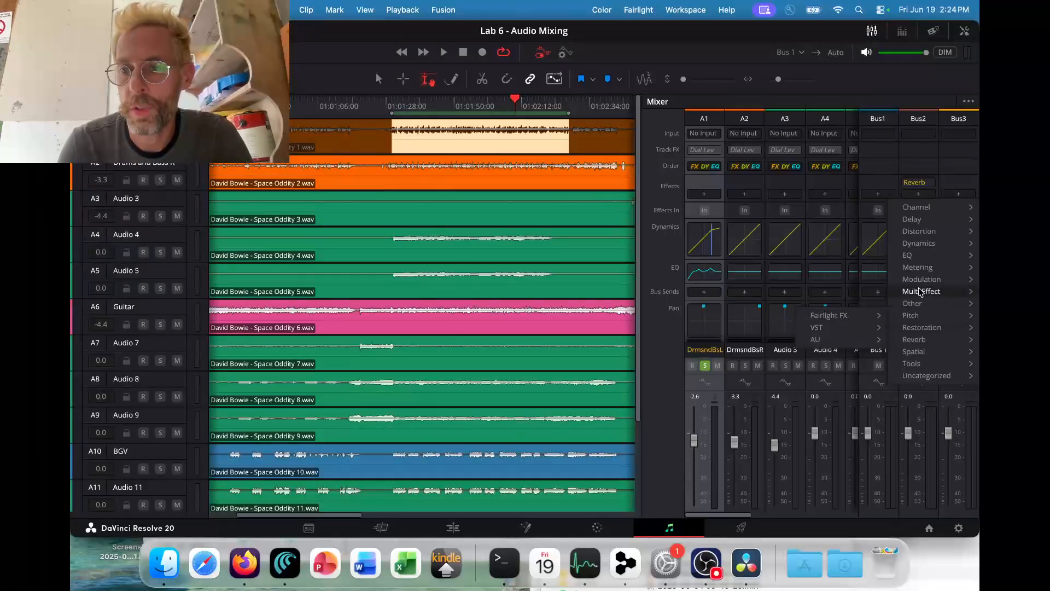
pyautogui.moveTo(928, 340)
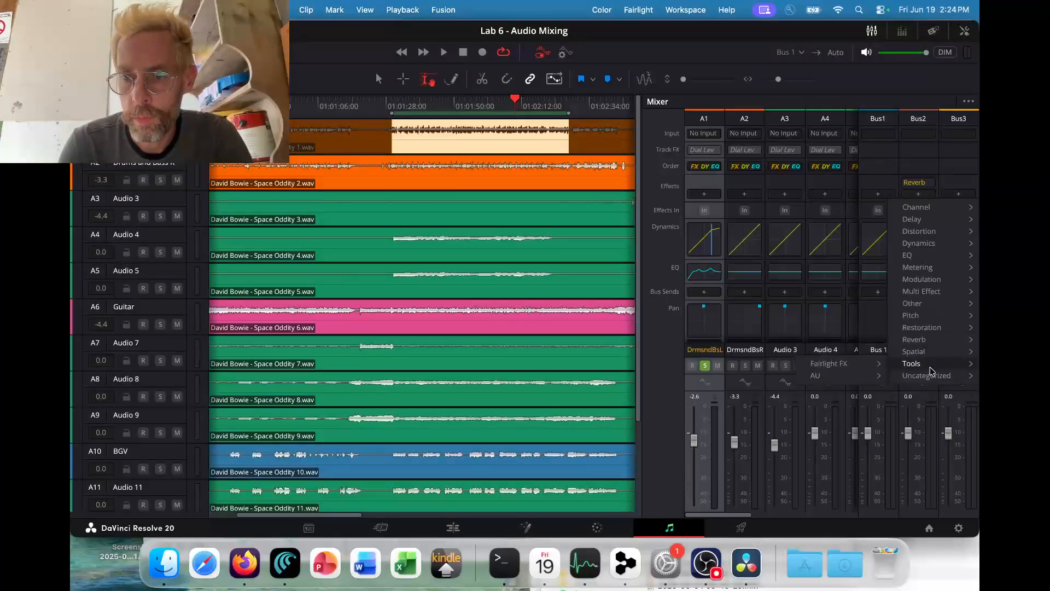
pyautogui.moveTo(868, 376)
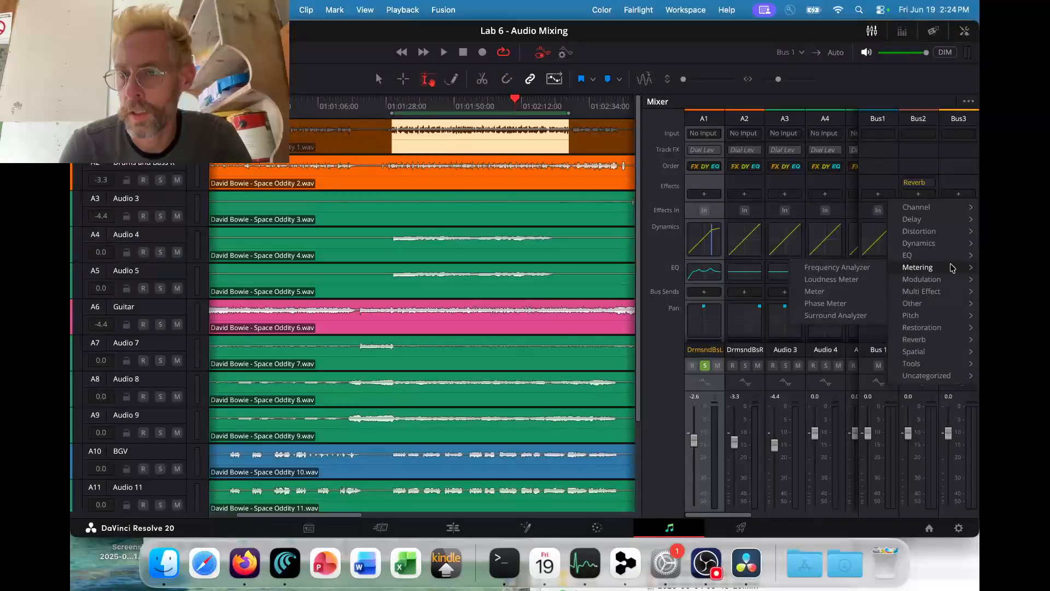
pyautogui.click(665, 365)
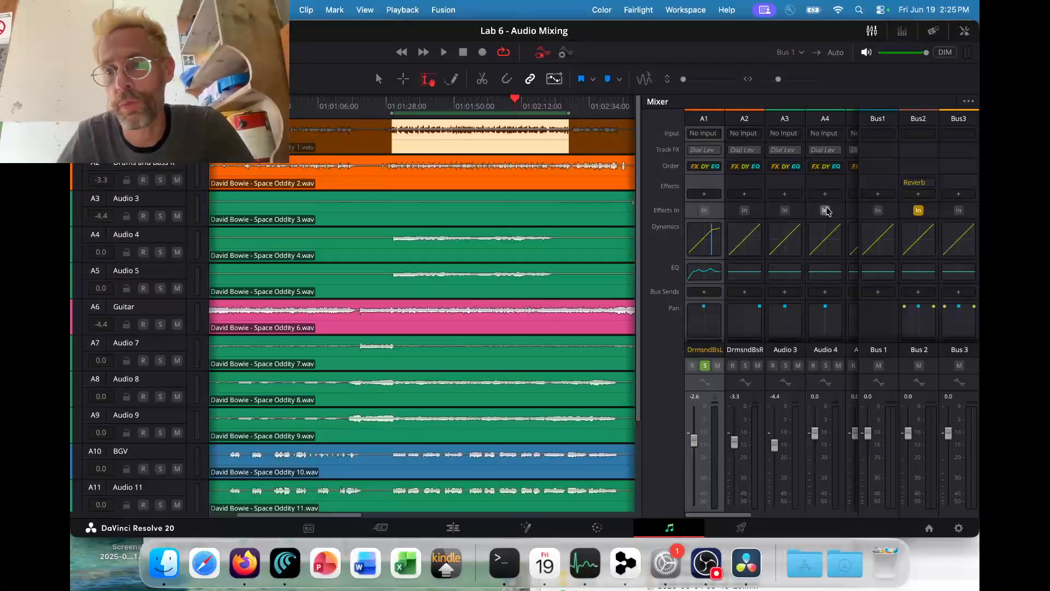
# Switch DrmsndBsL's Bus 2 output back on.
pyautogui.scroll(-3, 738, 300)
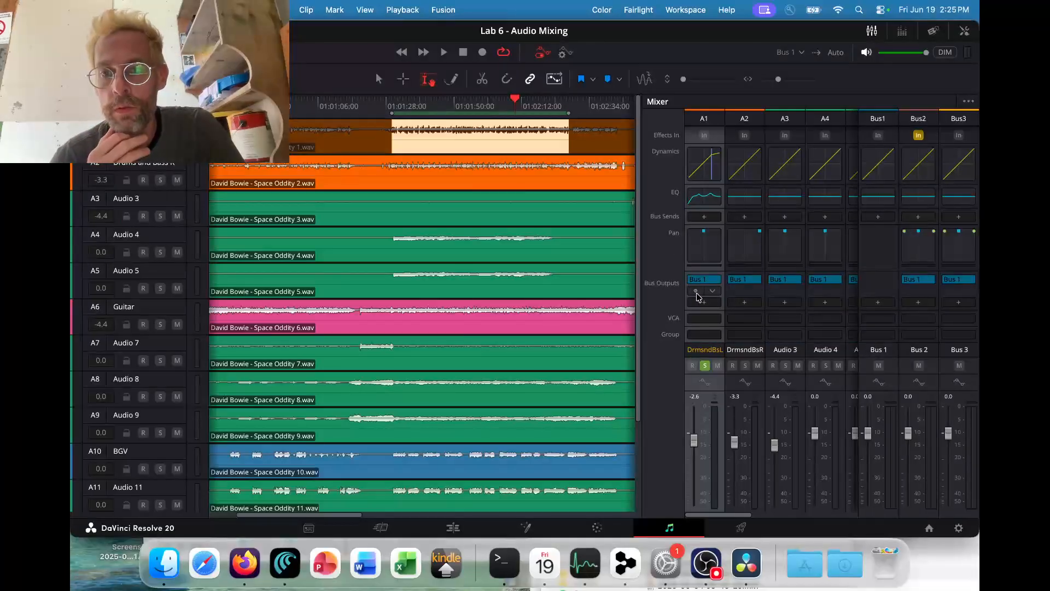
pyautogui.click(696, 294)
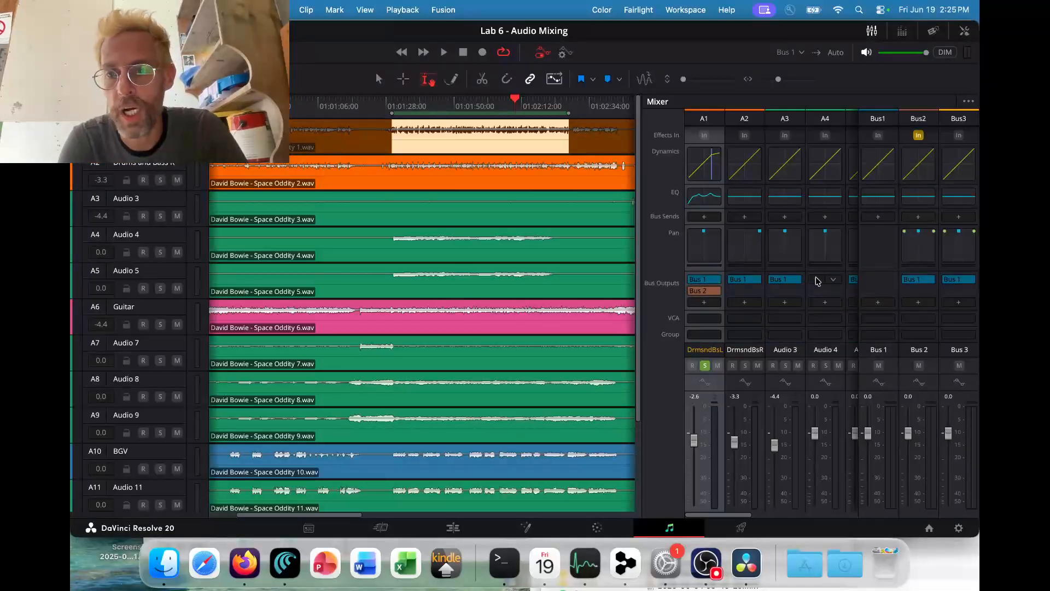
# Solo the Guitar track and add Bus 2 as its second bus output.
pyautogui.hscroll(3, 853, 276)
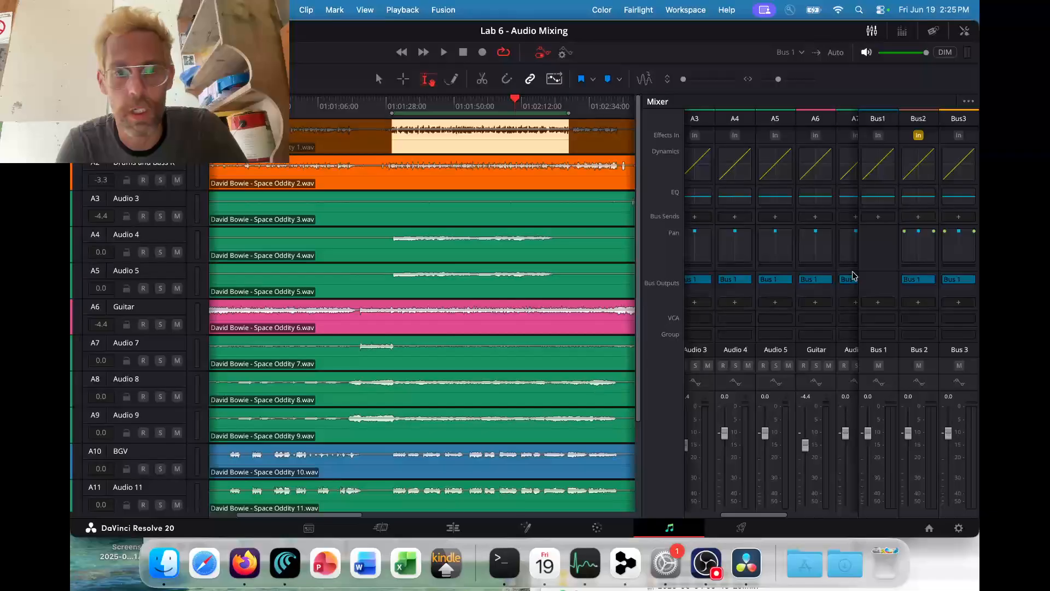
pyautogui.click(159, 324)
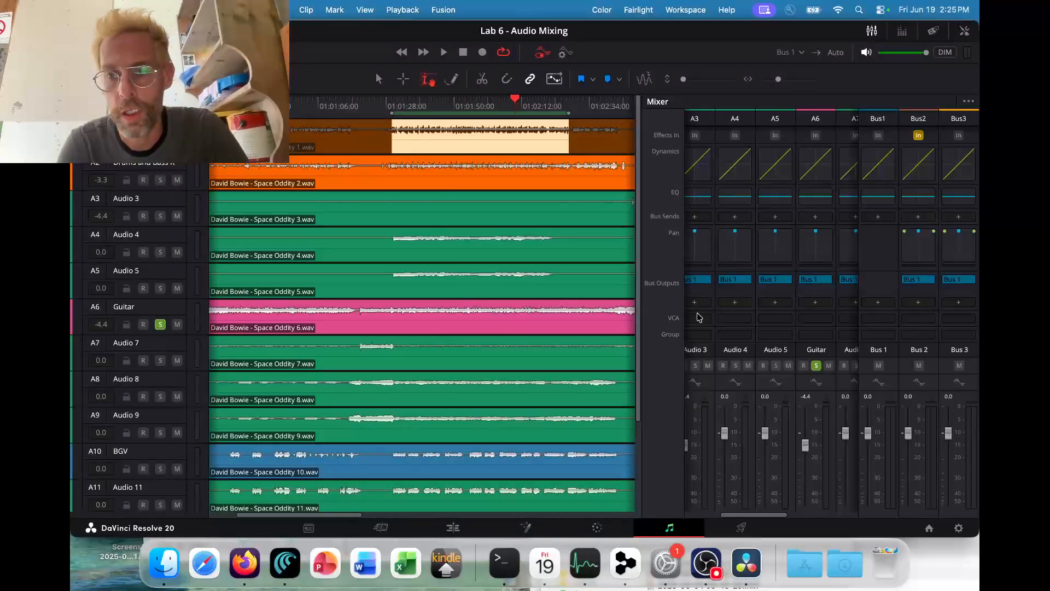
pyautogui.hscroll(-3, 766, 327)
pyautogui.hscroll(3, 742, 327)
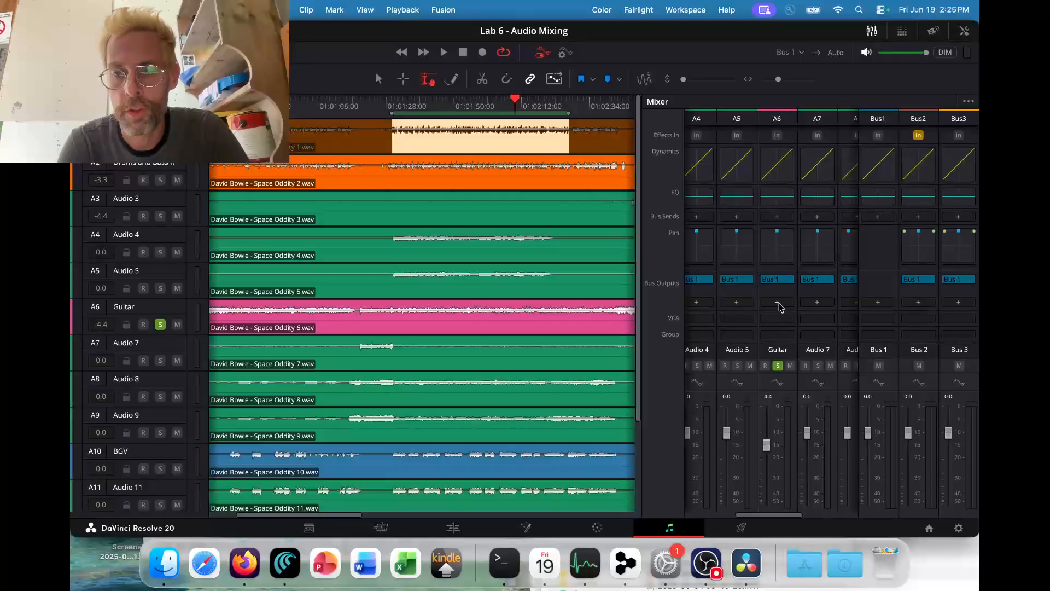
pyautogui.click(778, 302)
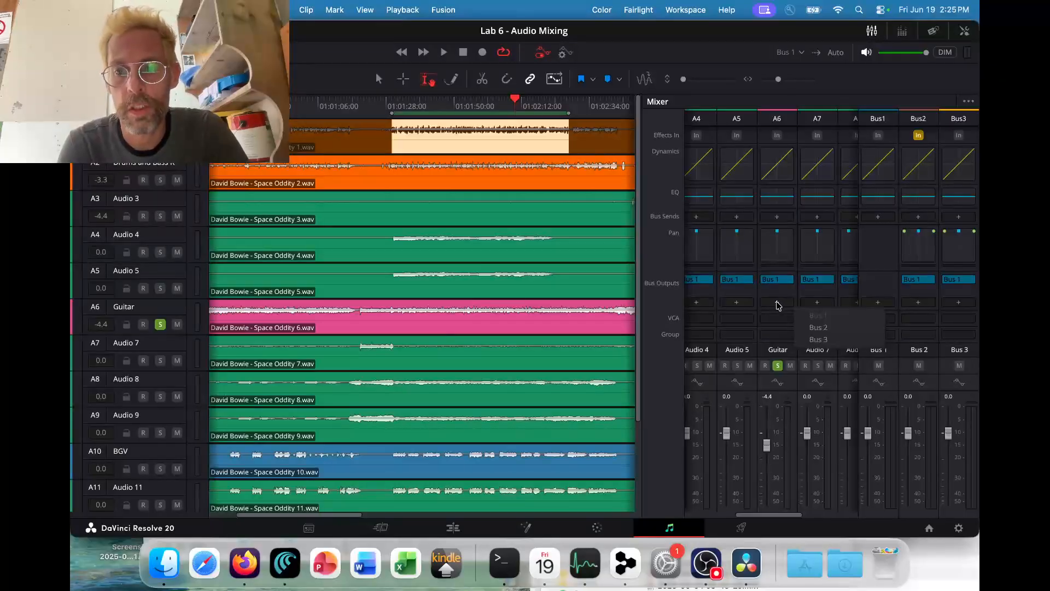
pyautogui.click(814, 328)
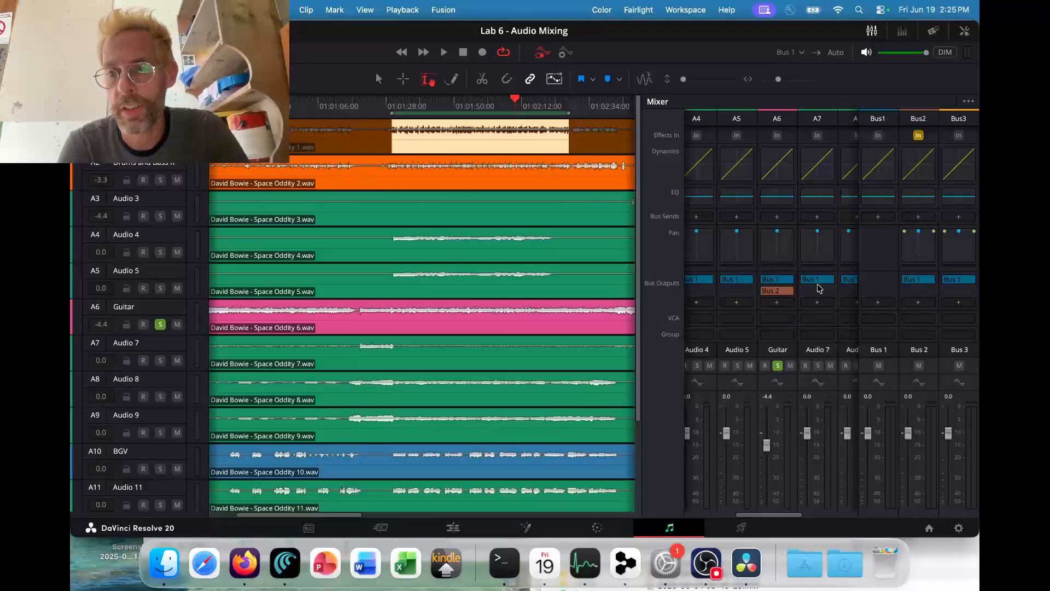
# Play the soloed Guitar track through Bus 2 to hear it with the reverb.
pyautogui.press('space')
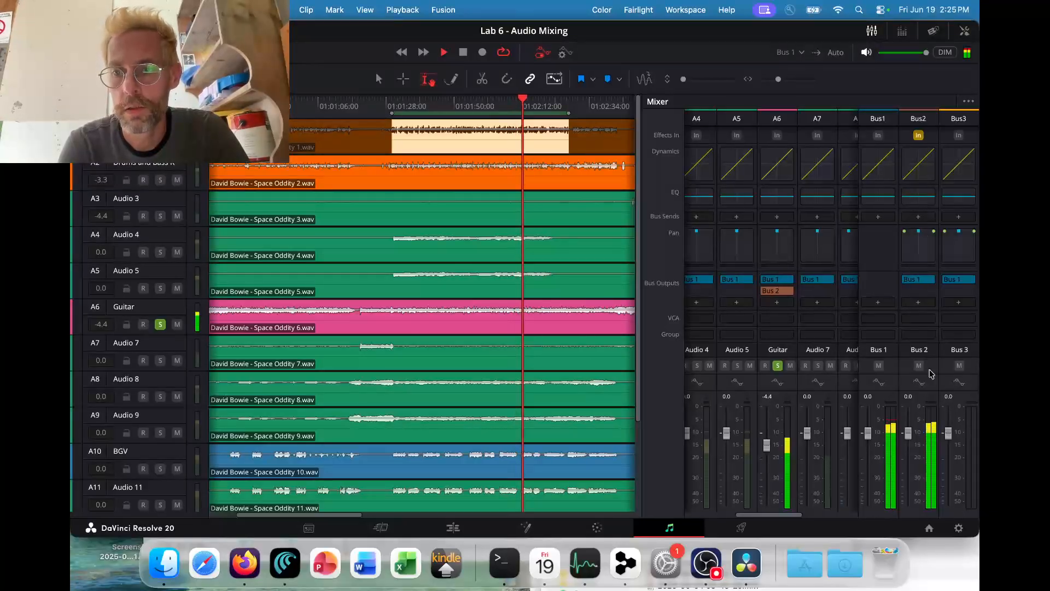
pyautogui.scroll(3, 921, 257)
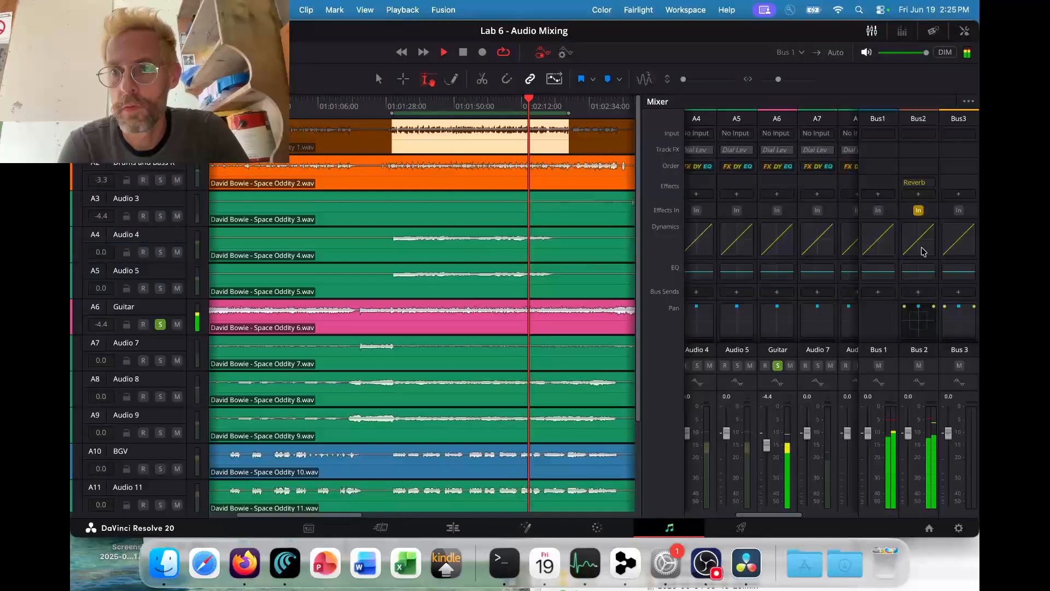
pyautogui.moveTo(914, 187)
pyautogui.press('space')
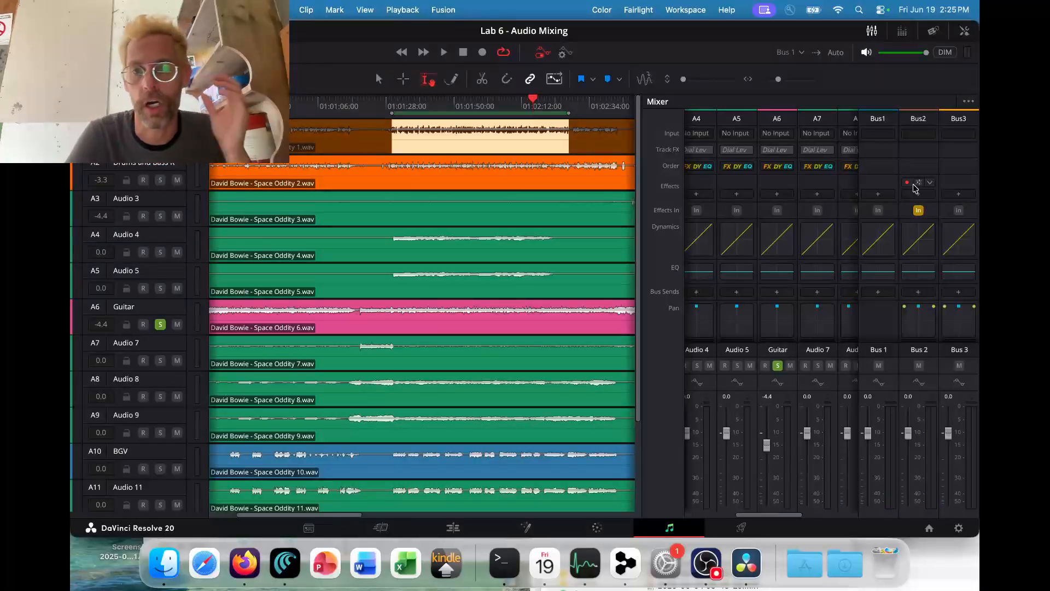
pyautogui.press('space')
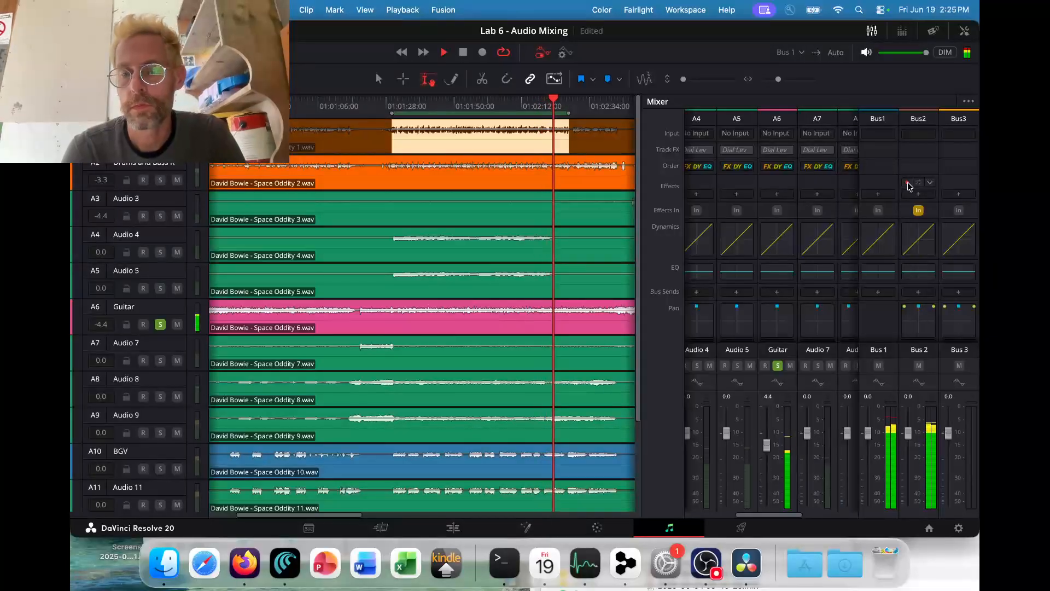
pyautogui.press('super+Tab')
pyautogui.press('super+Tab')
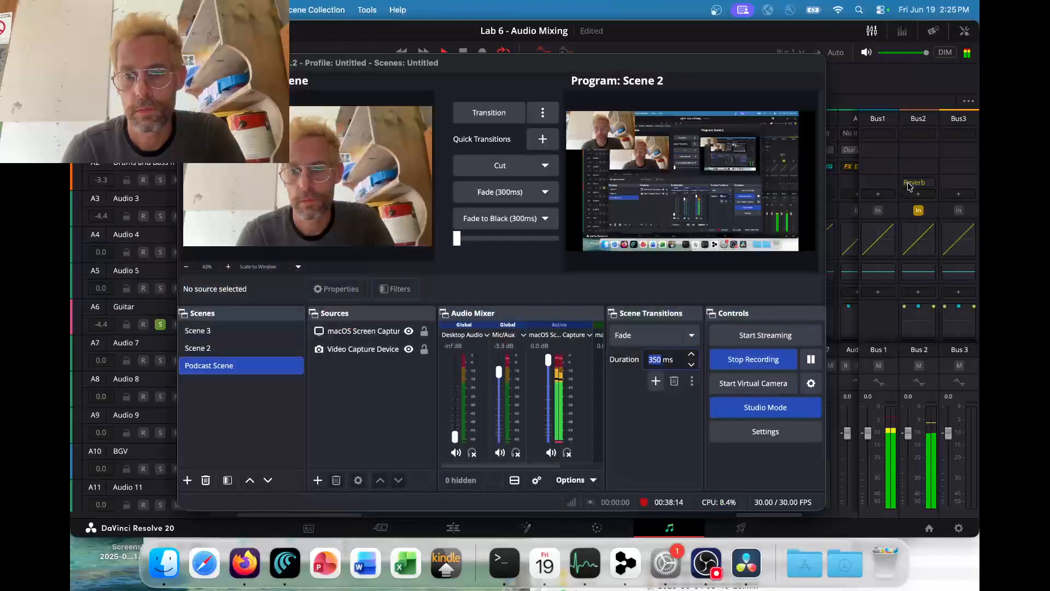
pyautogui.press('super+Tab')
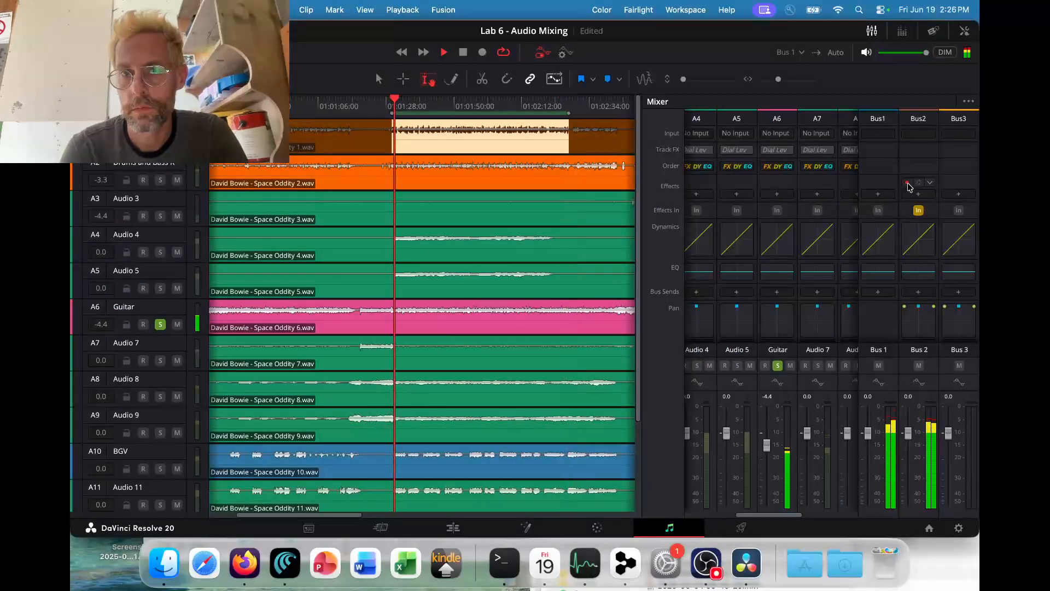
# Bypass and re-enable the Bus 2 reverb during playback to compare the Guitar sound, and stop playback.
pyautogui.click(908, 184)
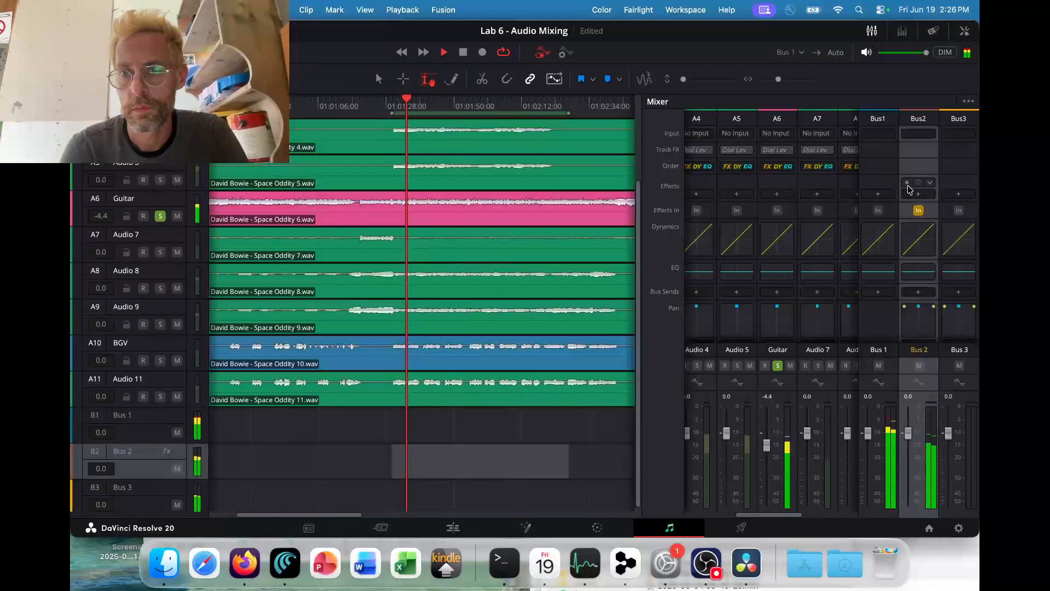
pyautogui.click(906, 183)
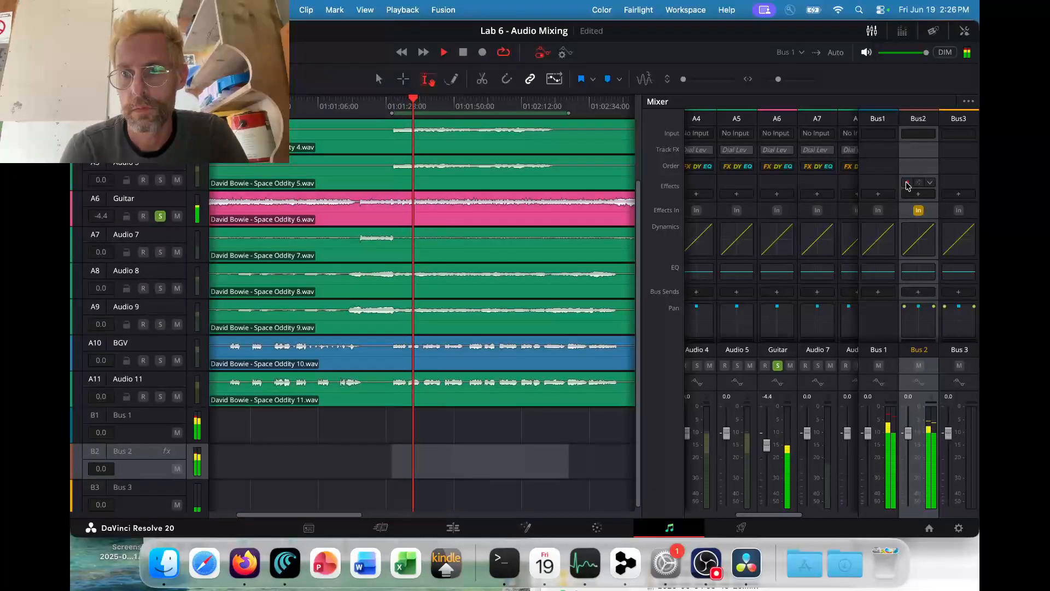
pyautogui.press('space')
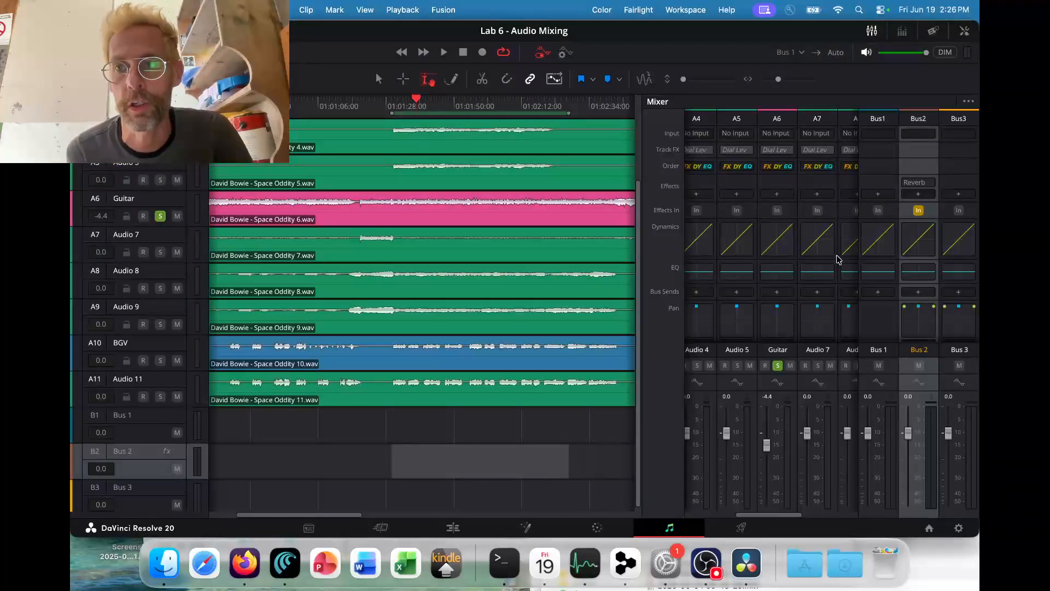
# Switch to the Lab 6 assignment in Firefox and delete the whole "5. Bus Routing" section, including its blank line.
pyautogui.press('super+Tab')
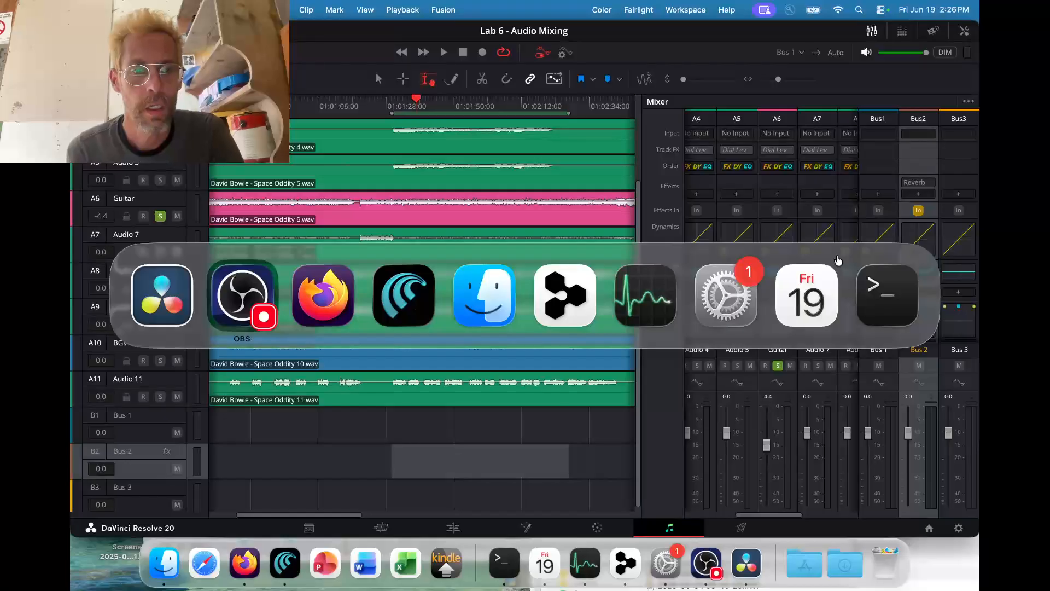
pyautogui.press('super+Tab')
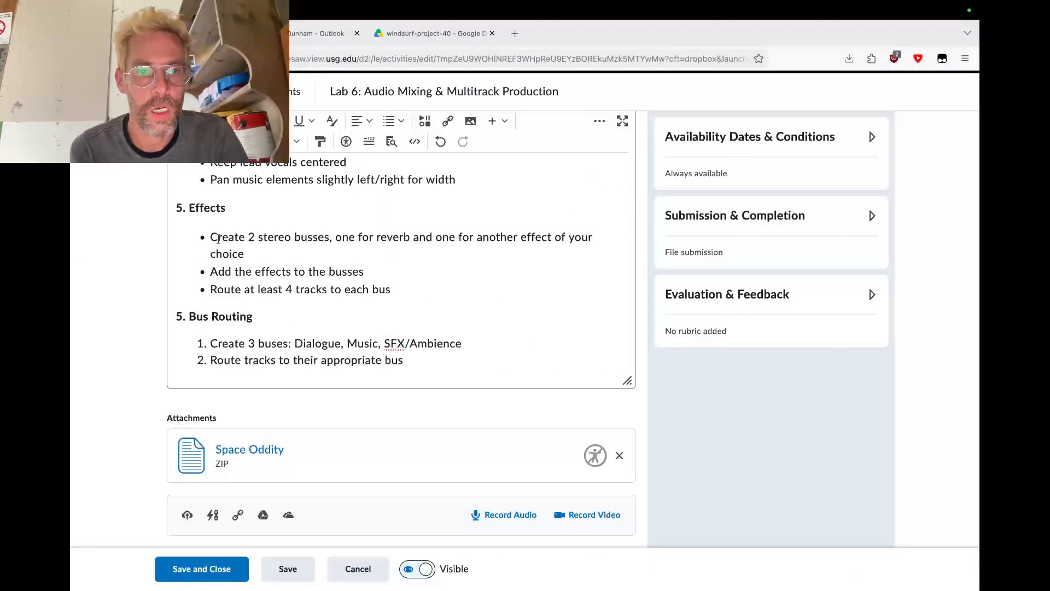
pyautogui.scroll(-5, 376, 240)
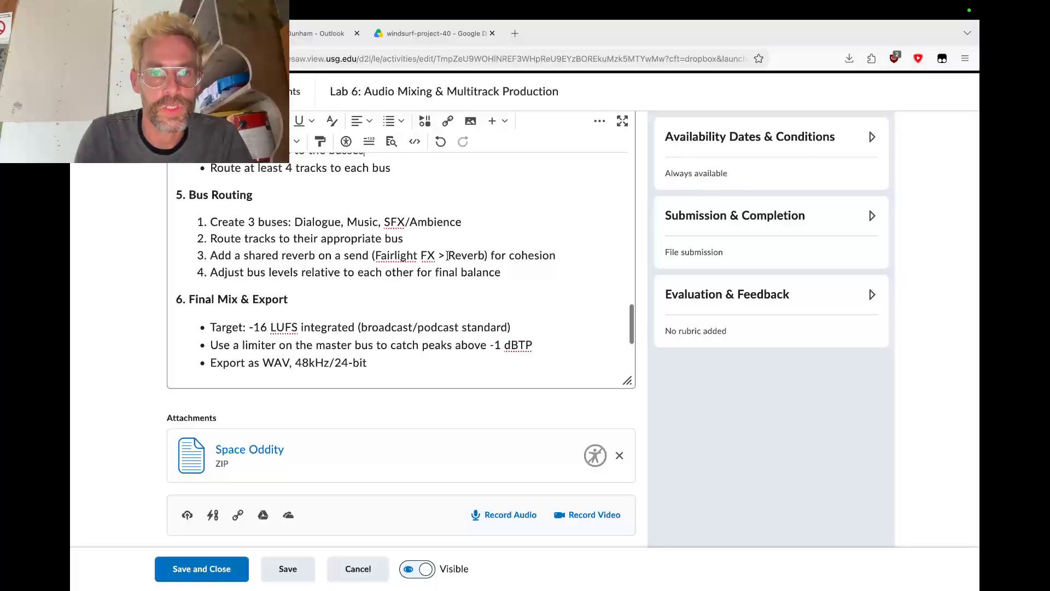
pyautogui.moveTo(239, 254); pyautogui.dragTo(170, 193)
pyautogui.press('BackSpace')
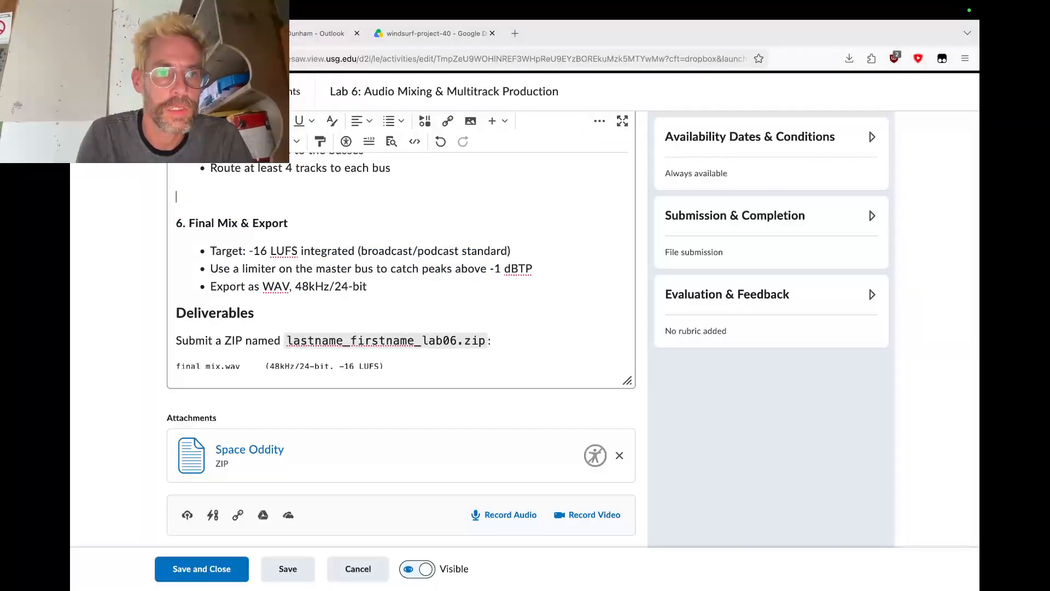
pyautogui.press('BackSpace')
pyautogui.scroll(3, 401, 268)
pyautogui.scroll(-2, 401, 268)
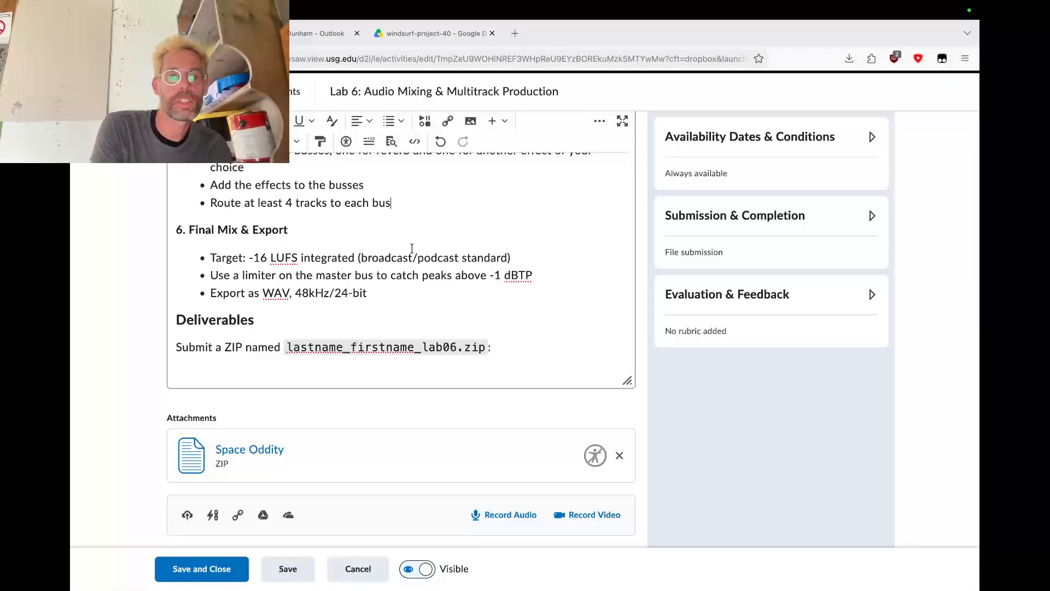
# Return to DaVinci Resolve, show the audio meters and reset the loudness measurement.
pyautogui.press('super+Tab')
pyautogui.press('super+Tab')
pyautogui.press('super+shift+Tab')
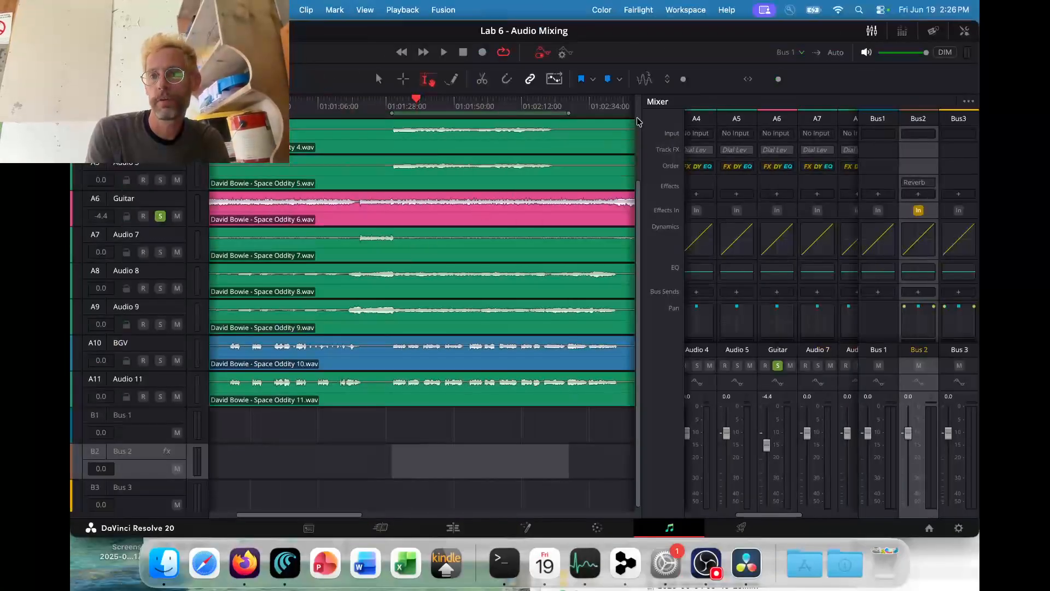
pyautogui.click(903, 31)
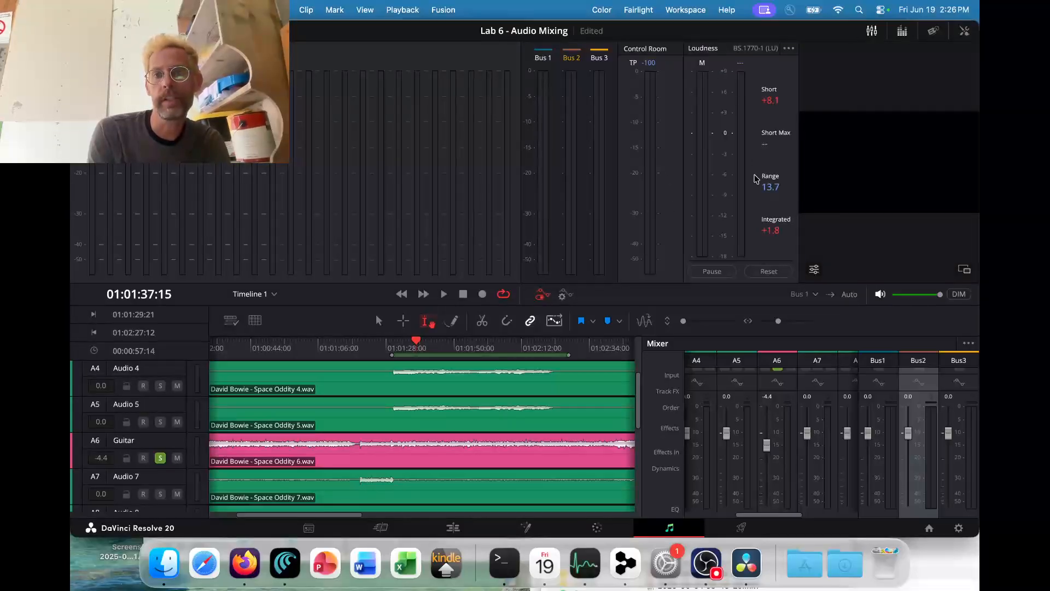
pyautogui.click(766, 271)
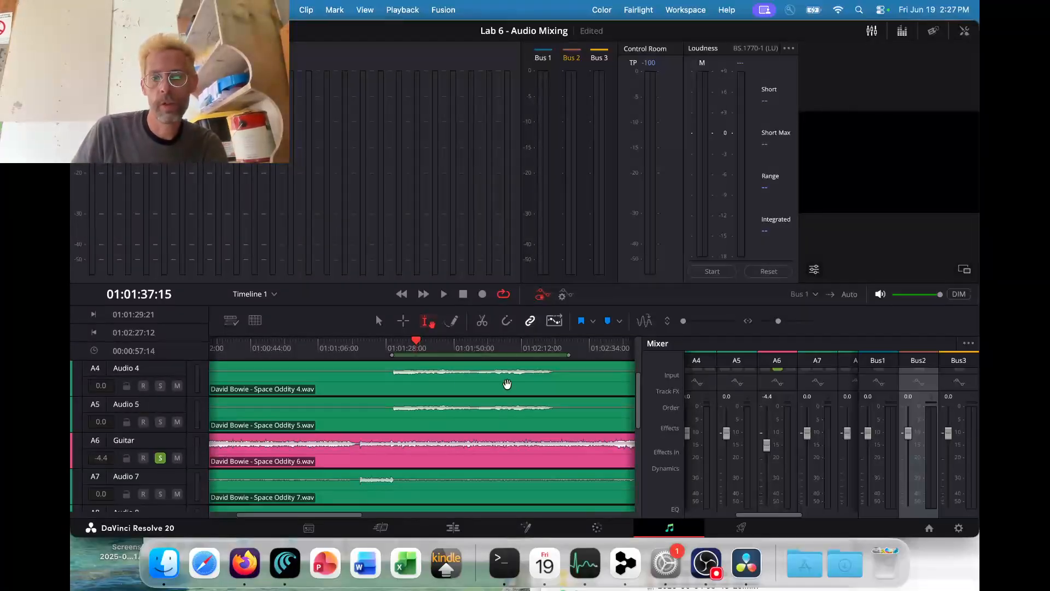
# Clear the selected time range on the Bus 2 track by placing the playhead near the start of the song.
pyautogui.scroll(-5, 163, 462)
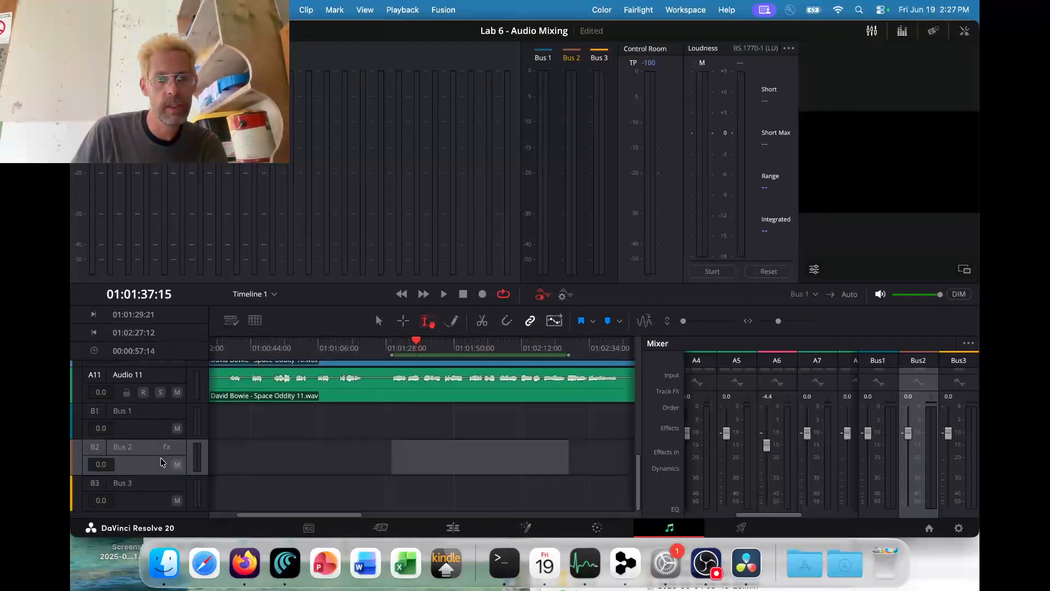
pyautogui.scroll(2, 163, 462)
pyautogui.scroll(-2, 162, 462)
pyautogui.scroll(2, 162, 462)
pyautogui.scroll(-2, 162, 462)
pyautogui.hscroll(-3, 222, 455)
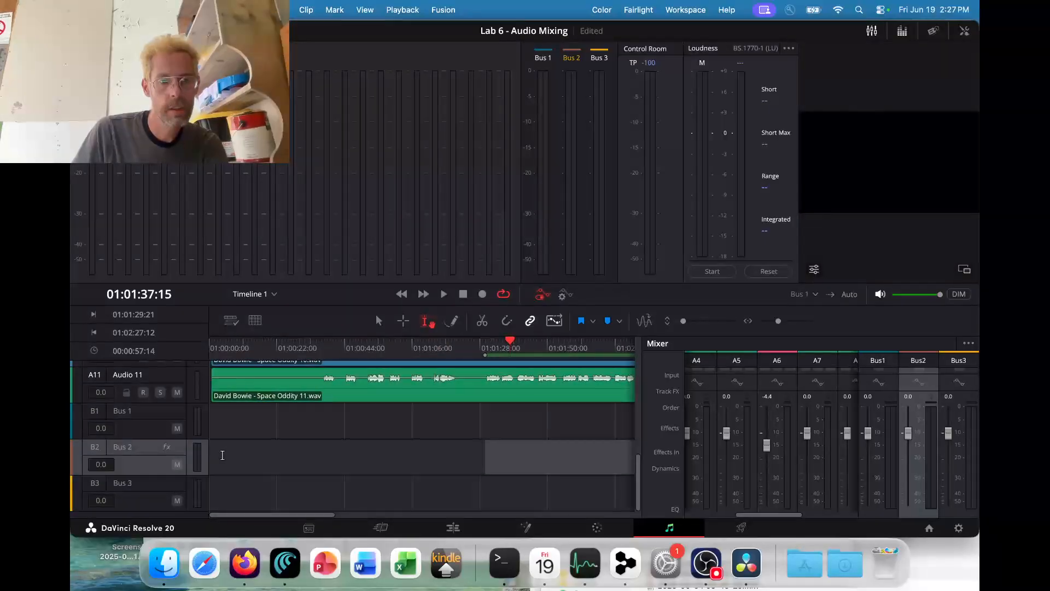
pyautogui.click(289, 455)
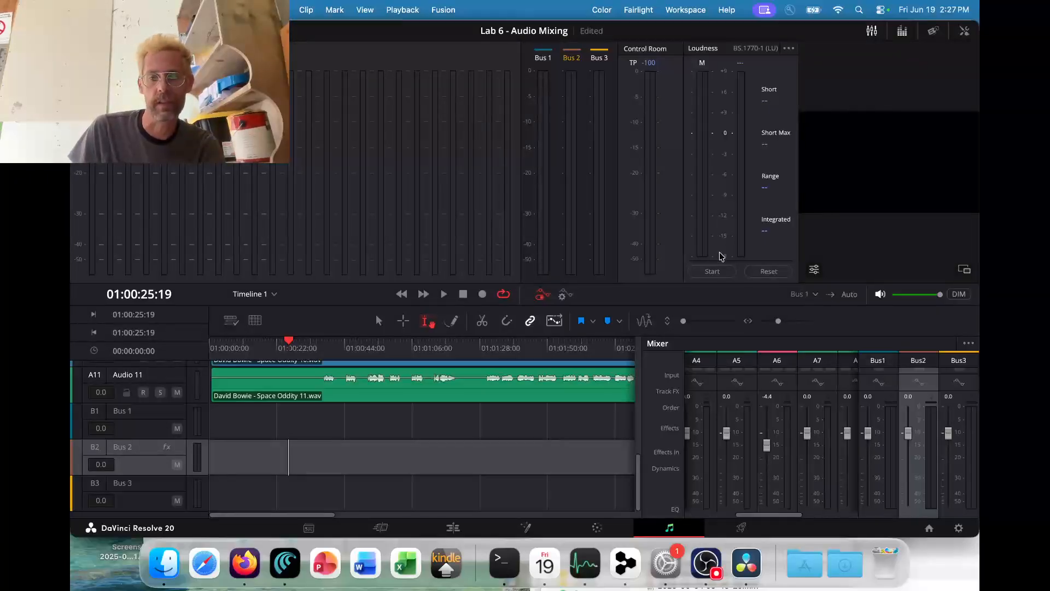
# Measure the mix's loudness during playback from 01:01:41:00, and stop playback.
pyautogui.click(521, 348)
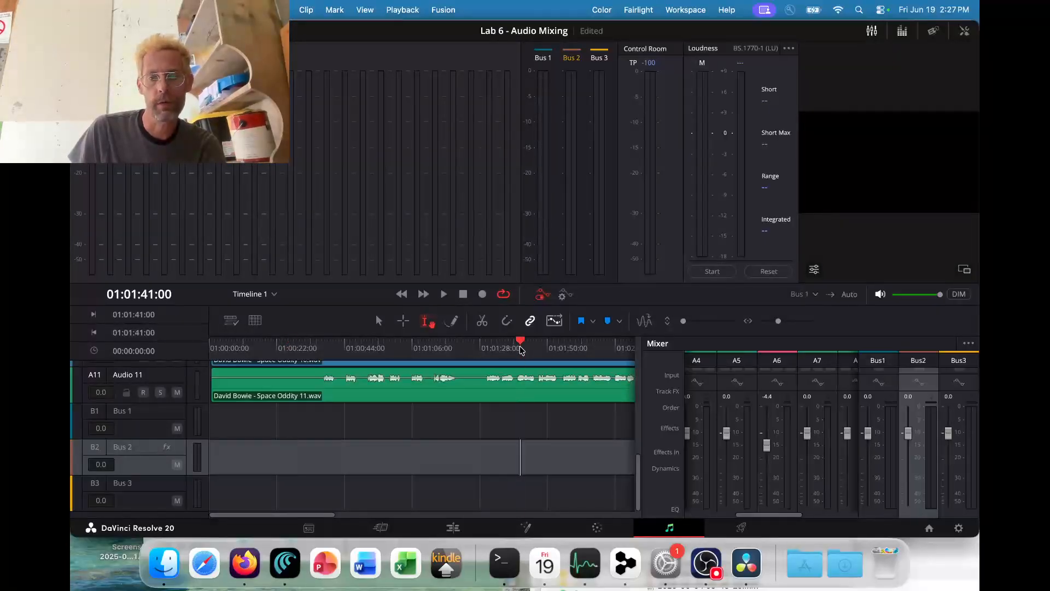
pyautogui.press('space')
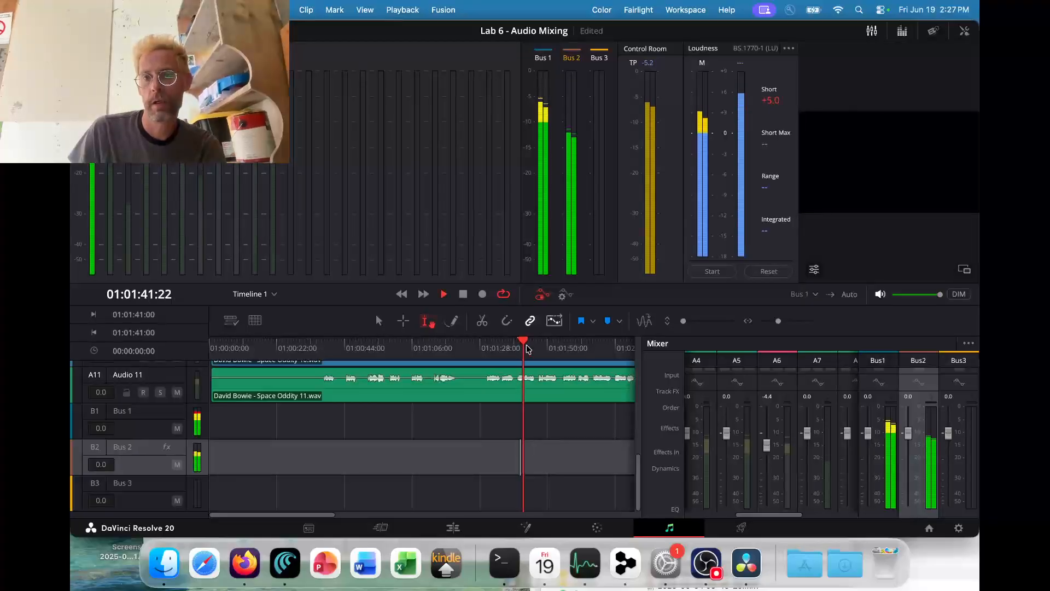
pyautogui.click(715, 272)
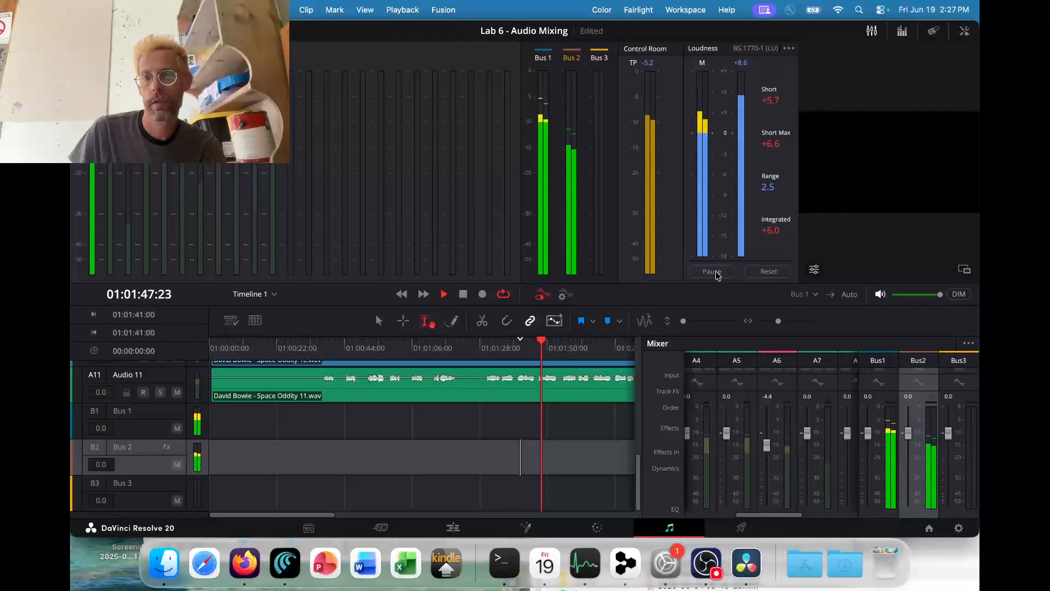
pyautogui.press('space')
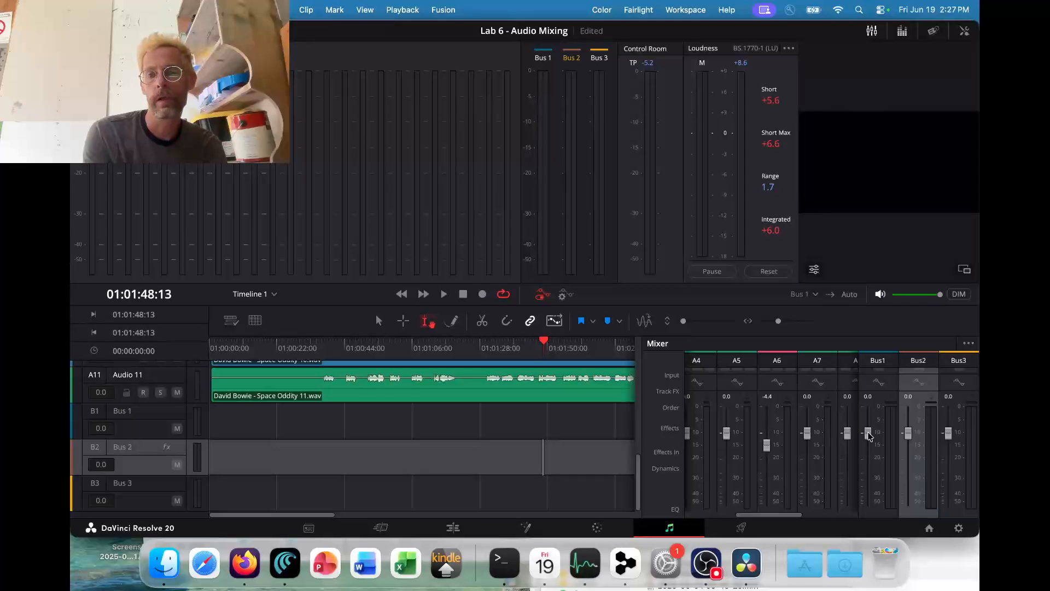
# Reset the loudness measurement and save the project with the Bus 2 fader lowered to -8.3.
pyautogui.click(768, 272)
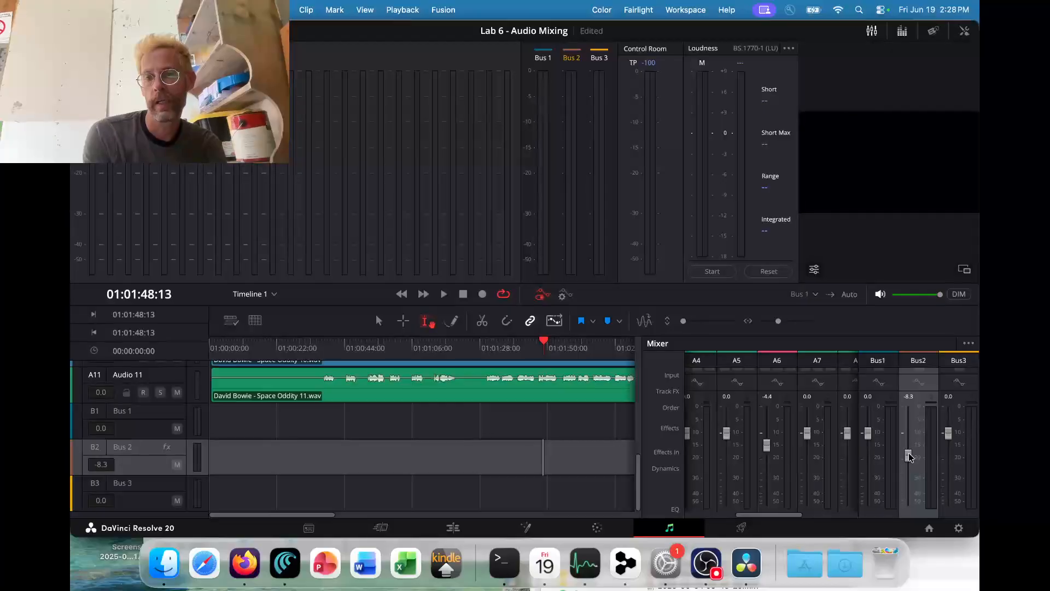
pyautogui.press('super+s')
# Measure the loudness again during playback, and lower the faders to -6.2 on Bus 1 and -9.3 on Bus 2.
pyautogui.press('space')
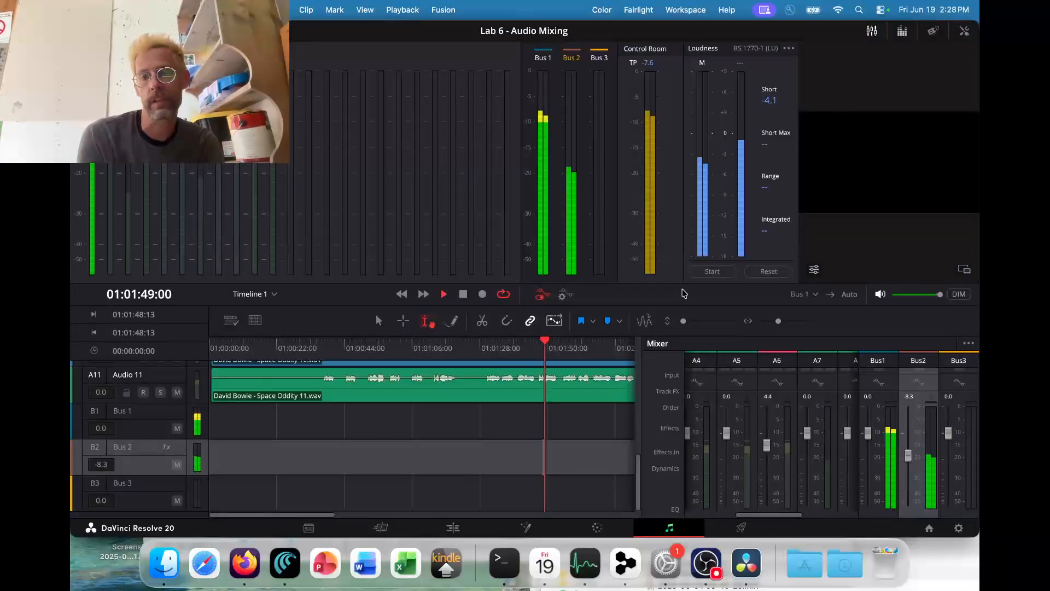
pyautogui.click(711, 271)
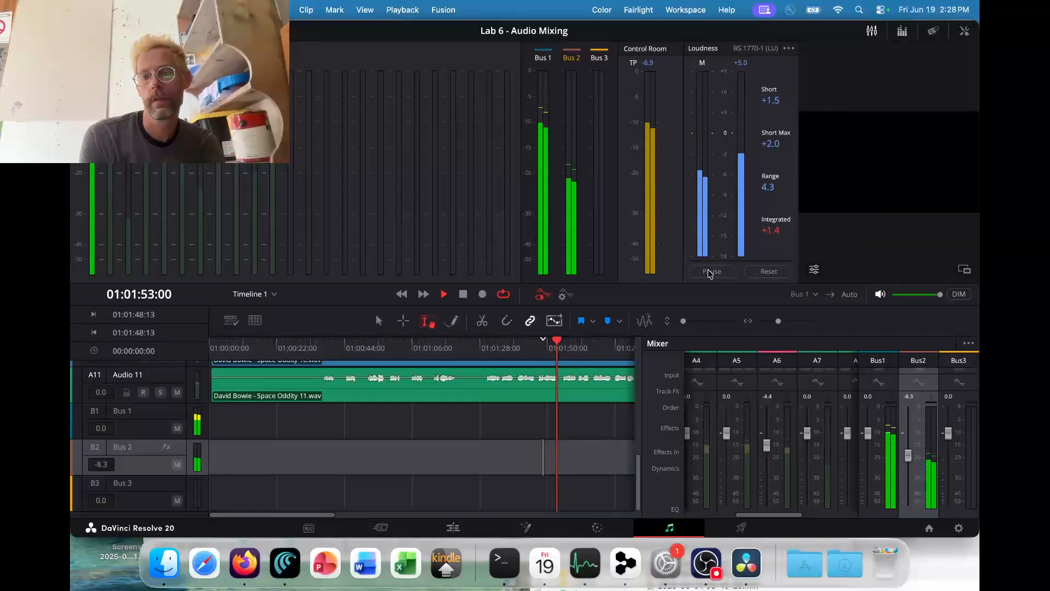
pyautogui.press('space')
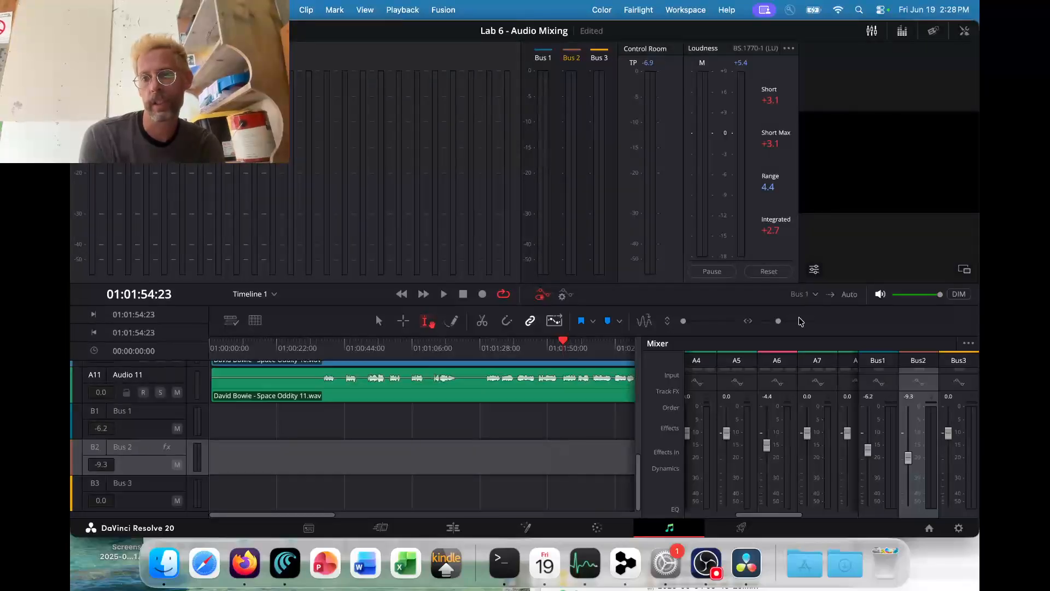
# Play the song with only Drums and Bass L soloed, stop playback, and turn that track's solo off.
pyautogui.press('space')
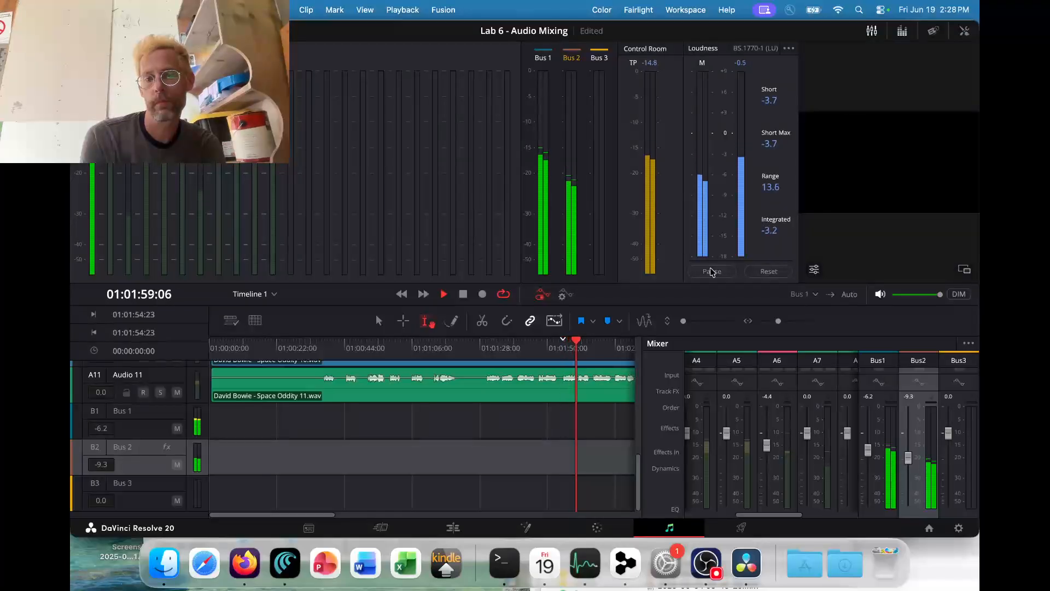
pyautogui.scroll(10, 544, 409)
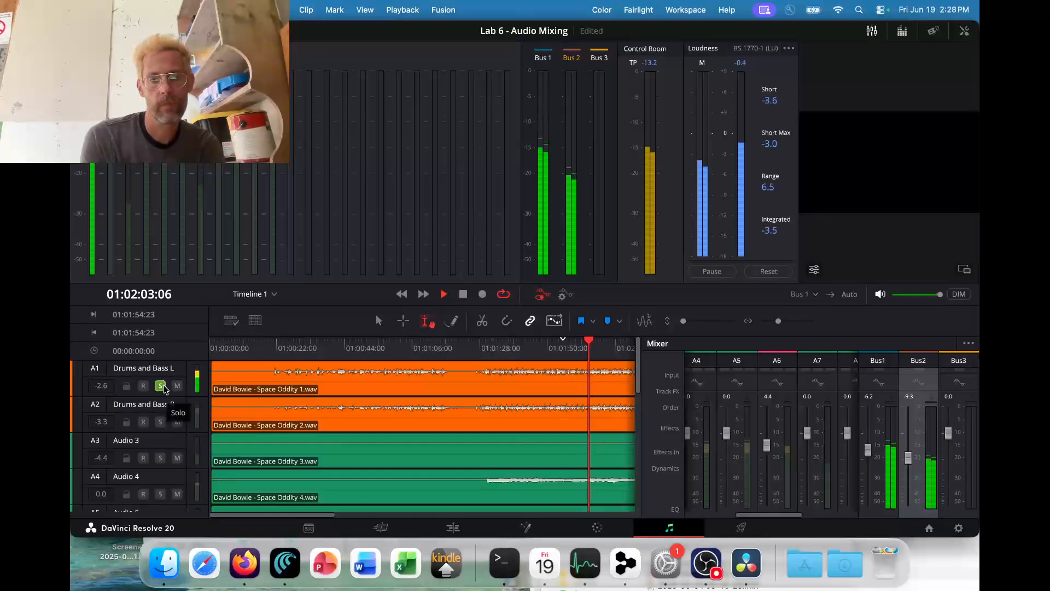
pyautogui.press('space')
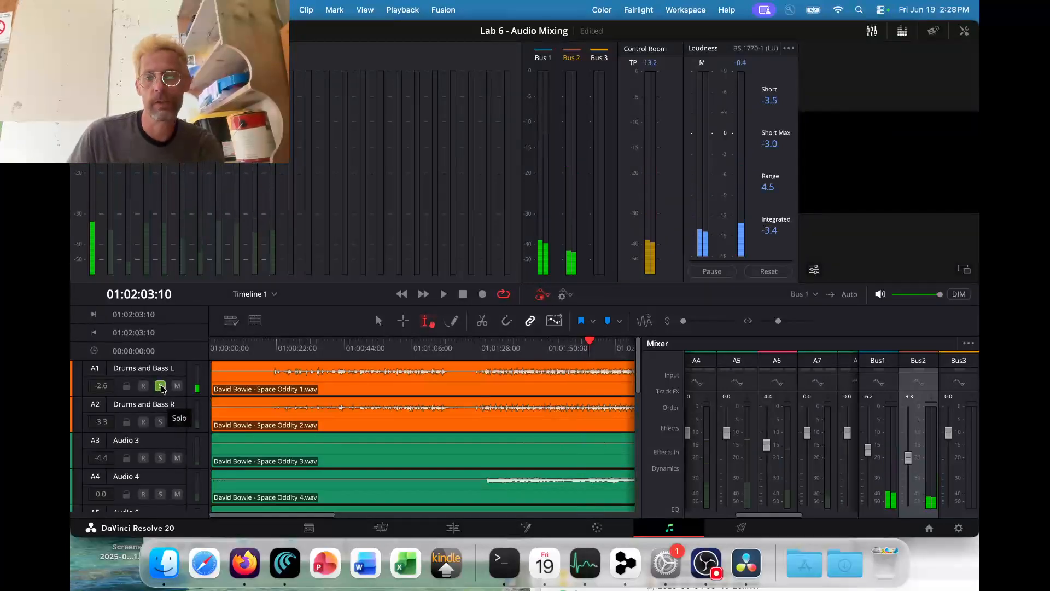
pyautogui.click(160, 386)
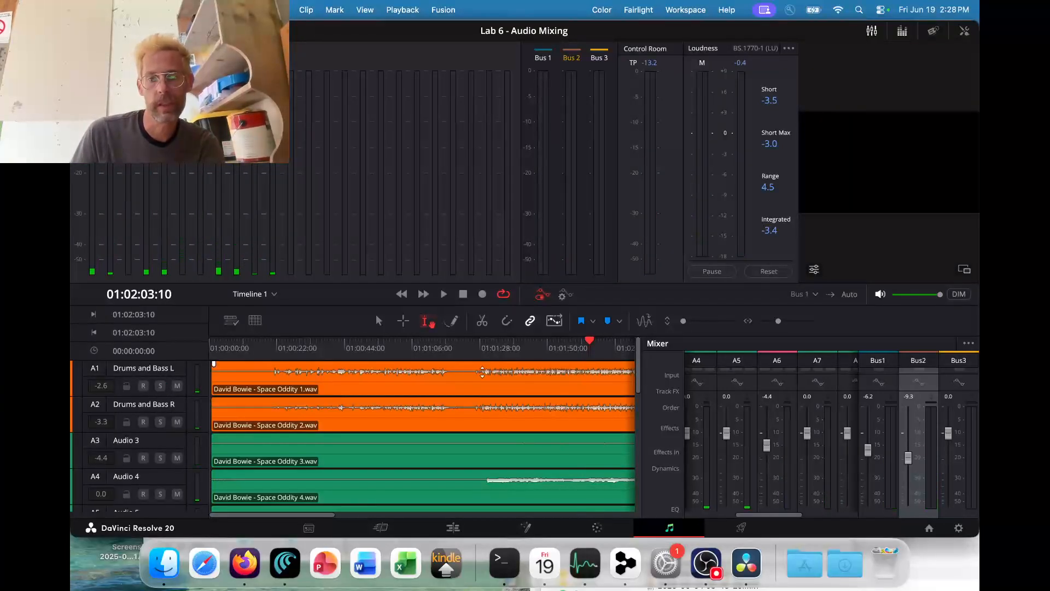
# Reset the loudness measurement, measure the full mix during playback from 01:02:03:10, and stop playback.
pyautogui.click(768, 272)
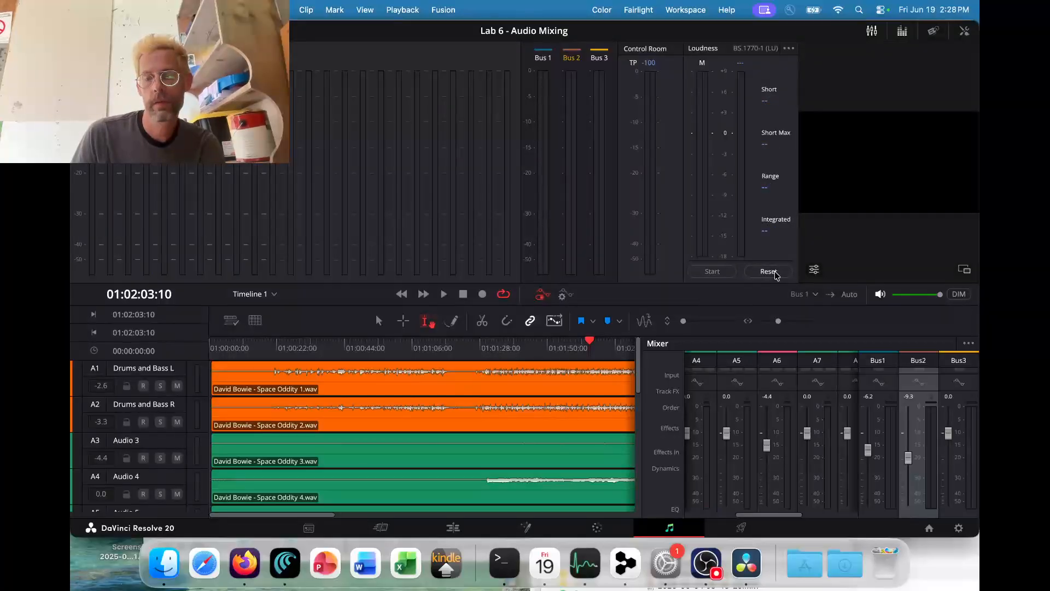
pyautogui.press('space')
pyautogui.click(711, 272)
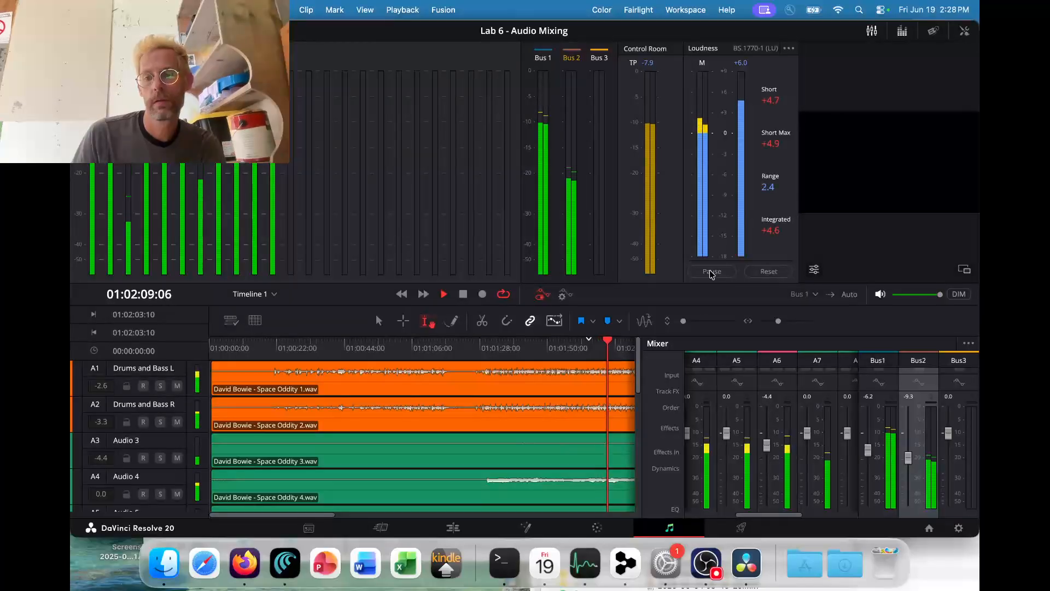
pyautogui.press('space')
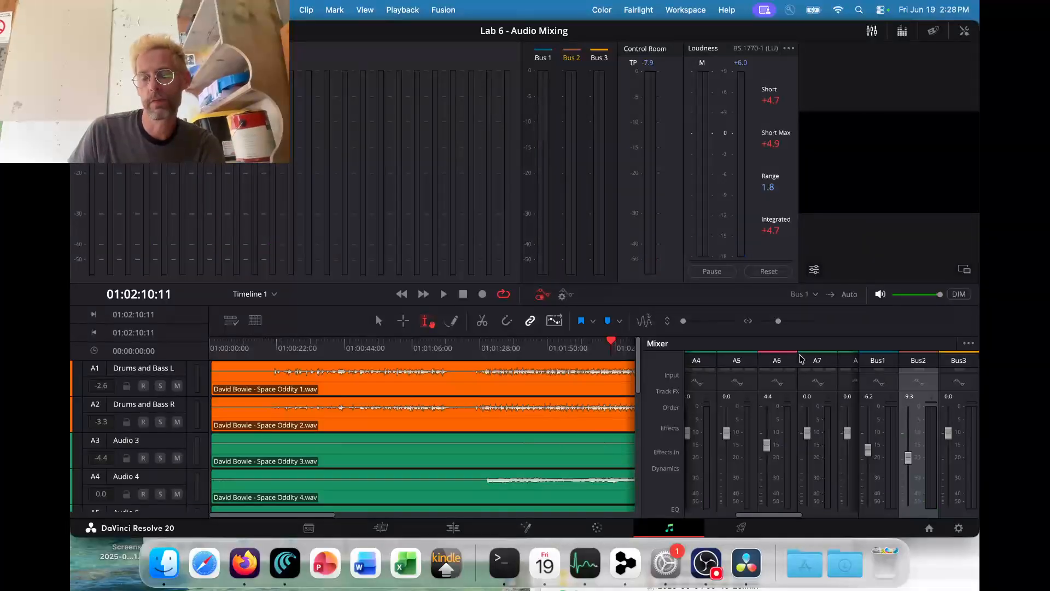
# Lower the Bus 1 fader to -11 and further to -15 during playback, restarting the loudness measurement after each change.
pyautogui.press('space')
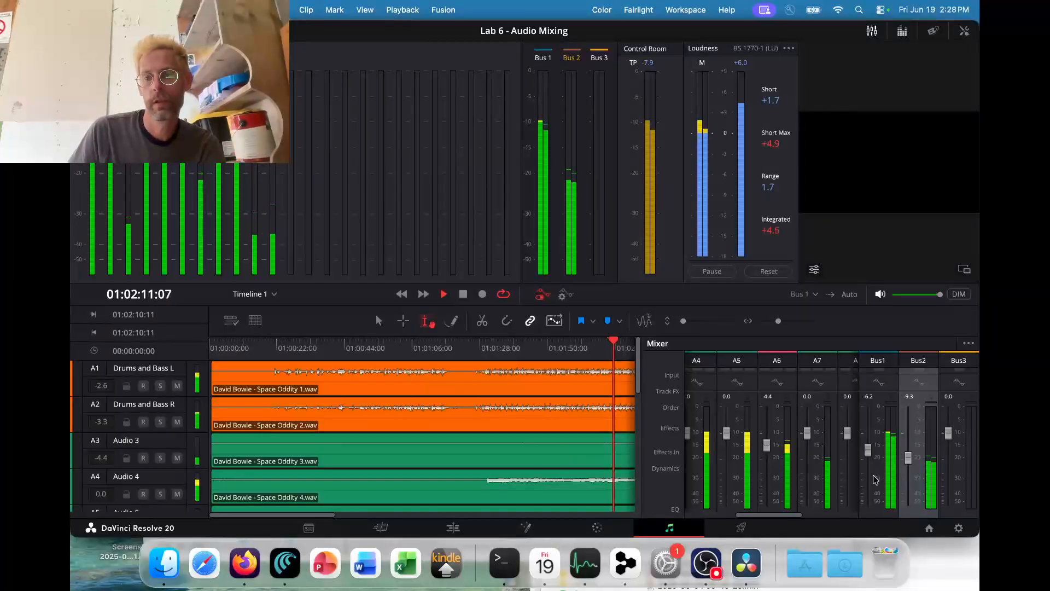
pyautogui.moveTo(869, 454); pyautogui.dragTo(868, 466)
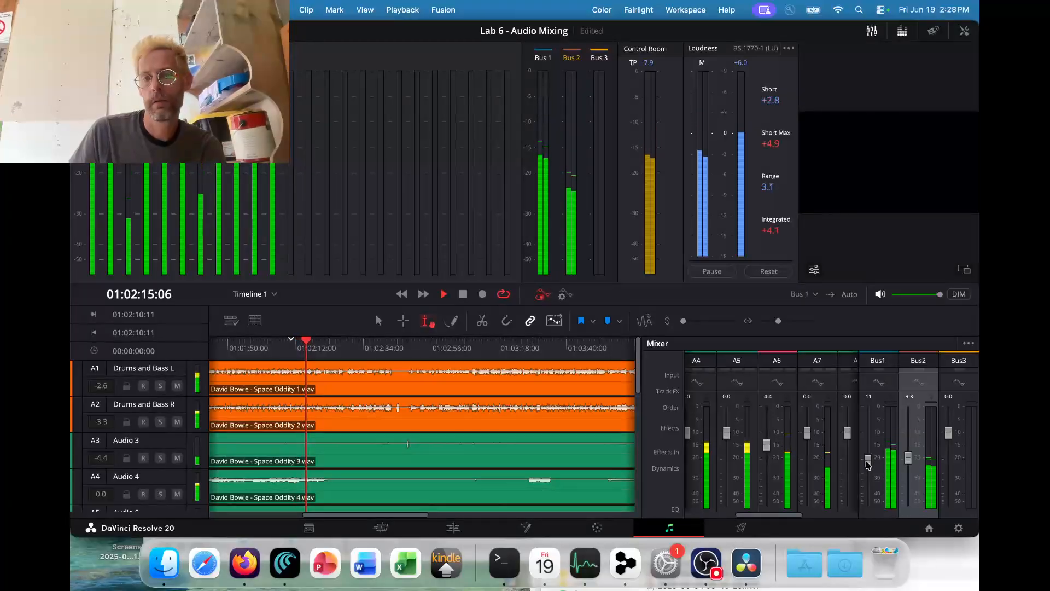
pyautogui.click(768, 275)
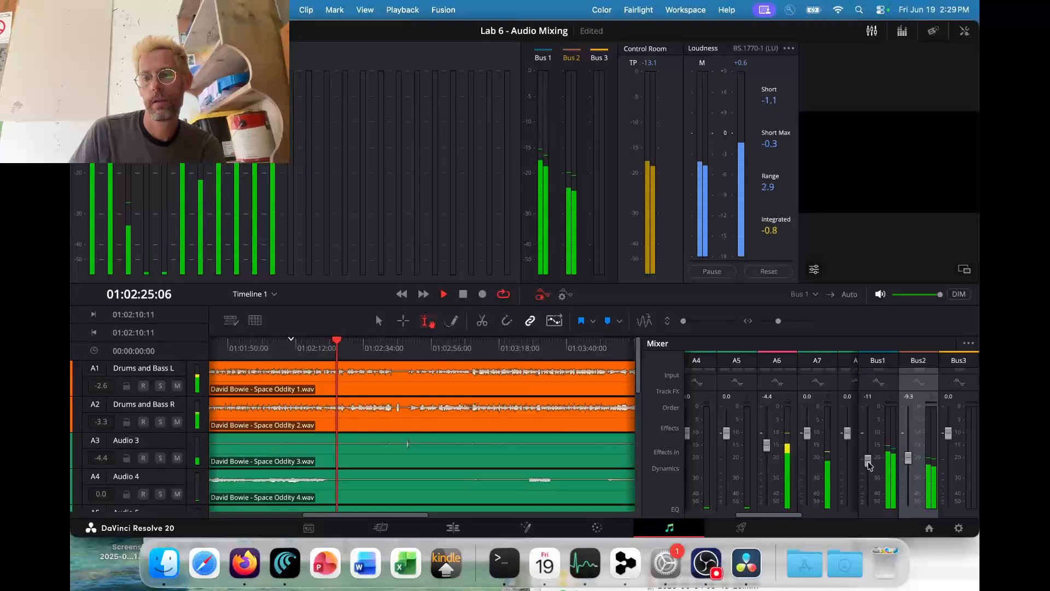
pyautogui.moveTo(870, 464); pyautogui.dragTo(869, 469)
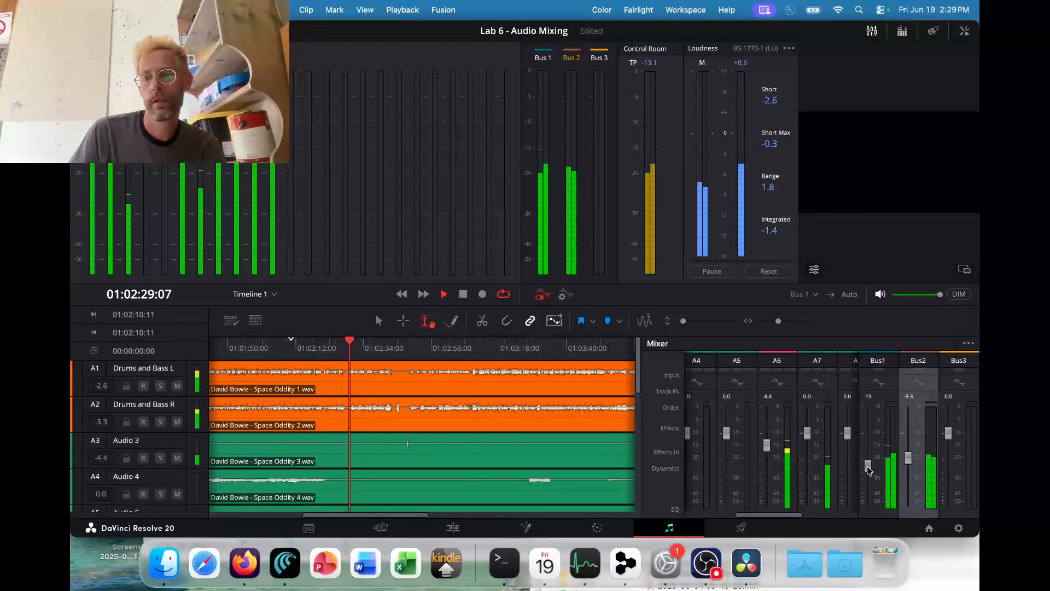
pyautogui.click(769, 271)
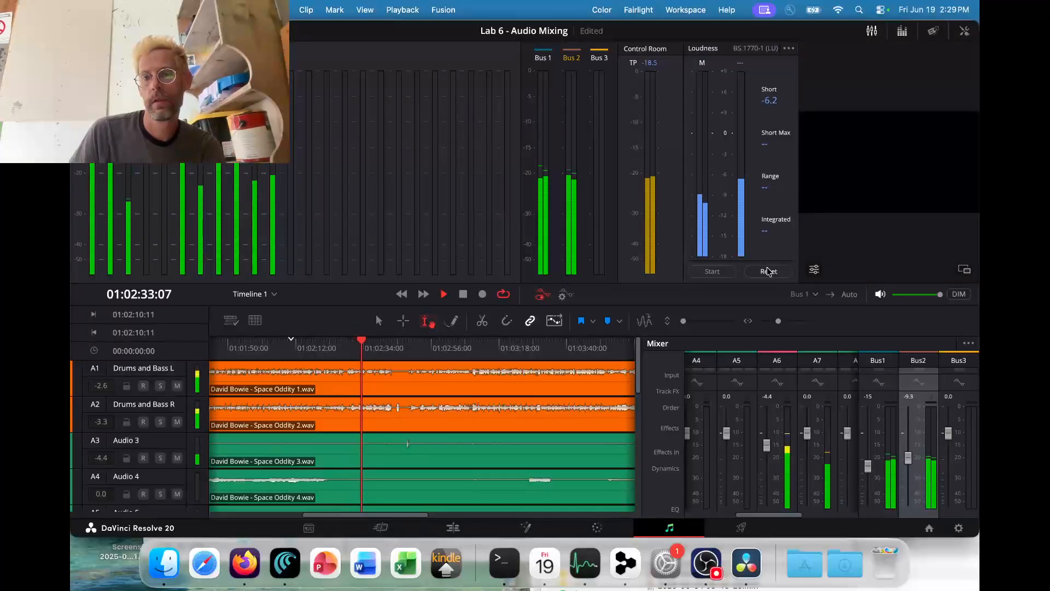
pyautogui.click(727, 272)
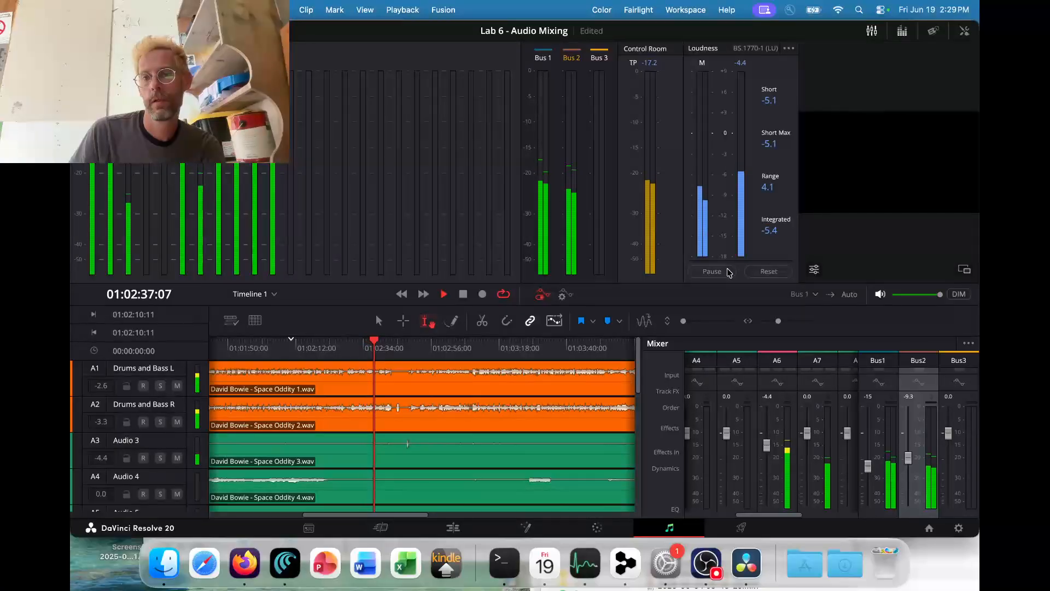
# Restart the loudness measurement, lower the Bus 1 fader to -18 during playback, measure the mix again, and stop playback.
pyautogui.click(788, 48)
pyautogui.click(805, 67)
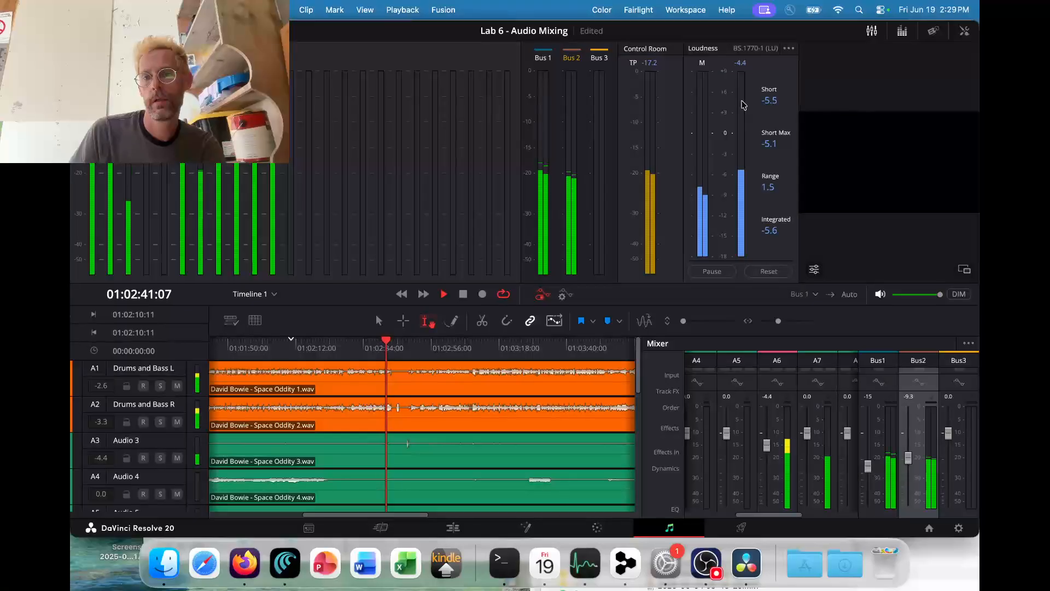
pyautogui.click(760, 272)
pyautogui.click(711, 272)
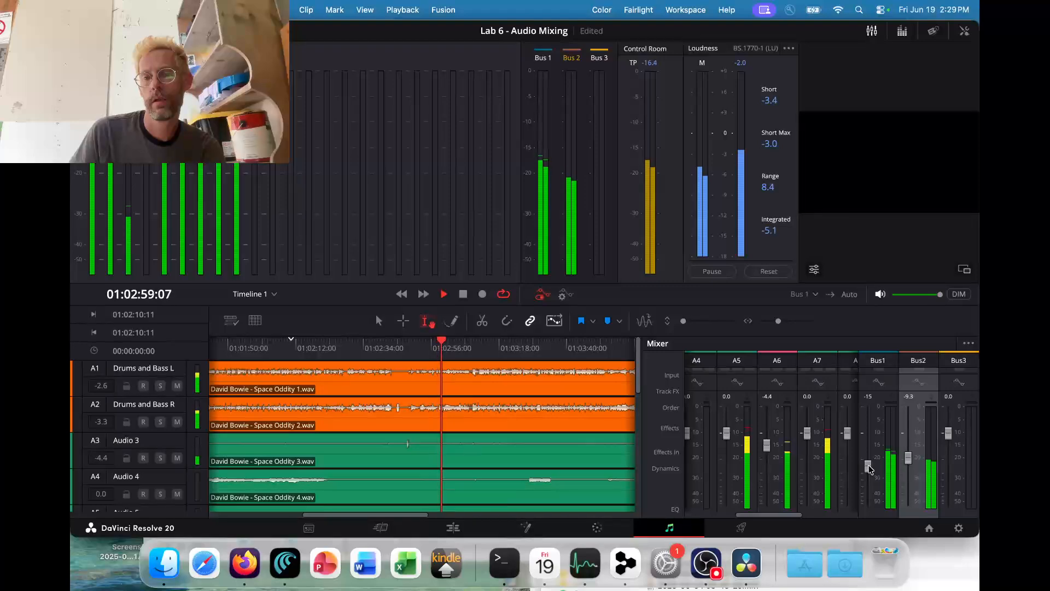
pyautogui.moveTo(870, 469); pyautogui.dragTo(870, 474)
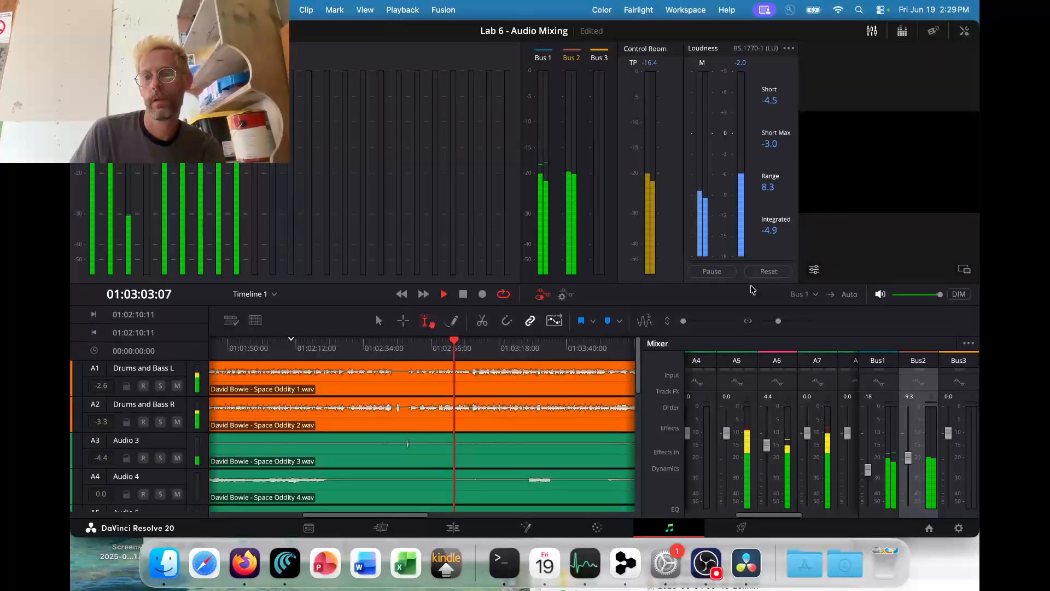
pyautogui.click(769, 271)
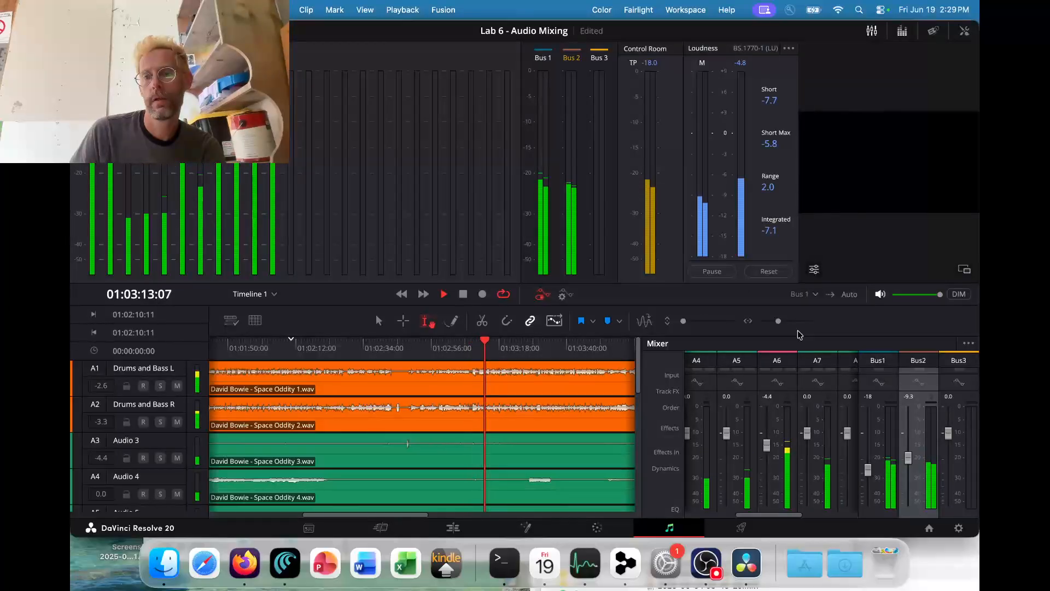
pyautogui.press('space')
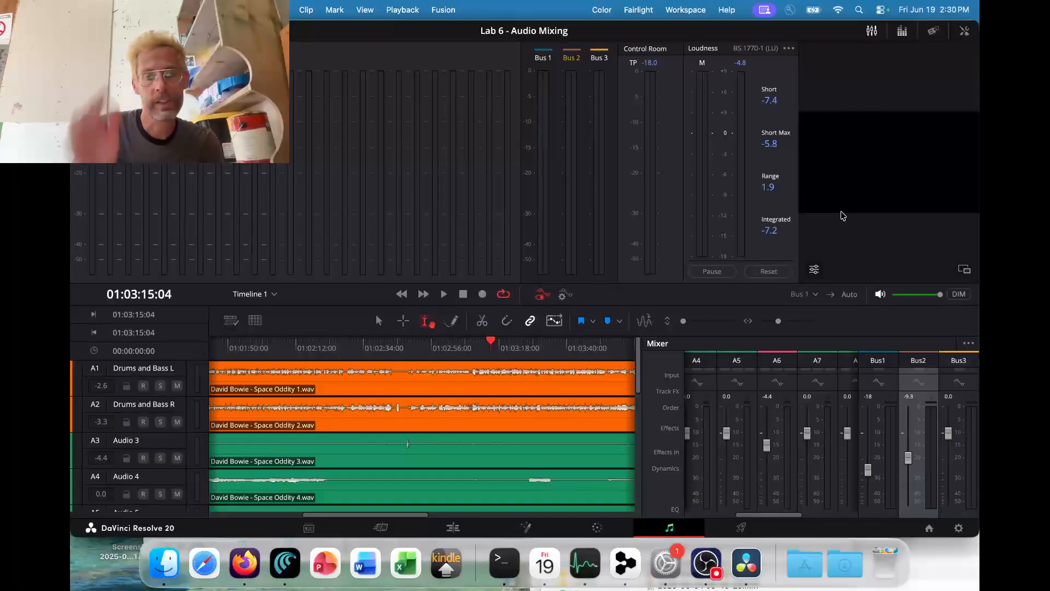
# Switch to the browser and change the Final Mix & Export target in the Lab 6 instructions to -6 LUFS integrated.
pyautogui.press('super+Tab')
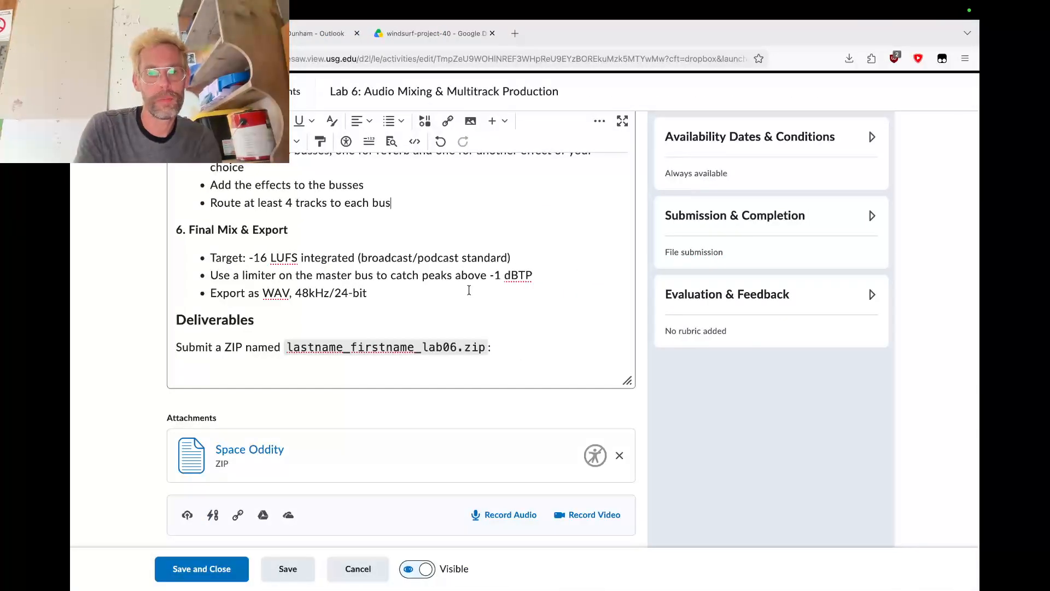
pyautogui.scroll(2, 443, 299)
pyautogui.scroll(-3, 458, 292)
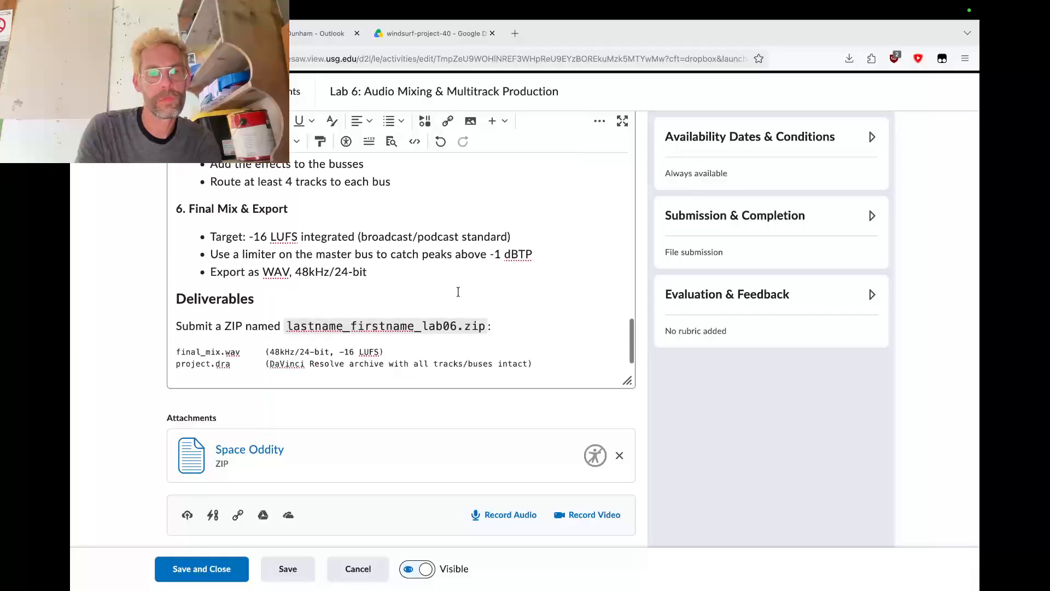
pyautogui.click(260, 236)
pyautogui.press('BackSpace')
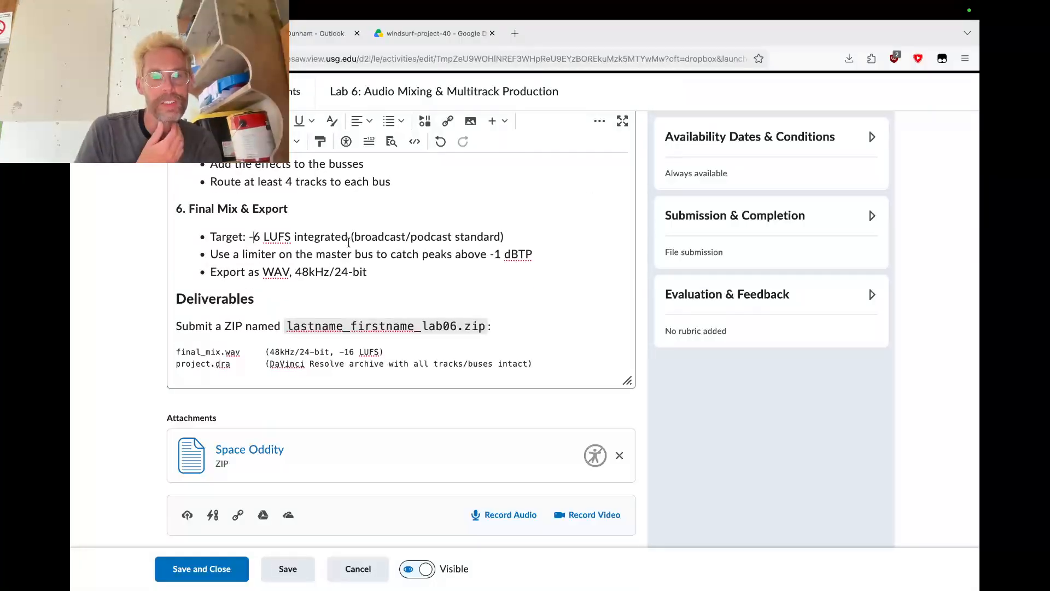
# Switch to DaVinci Resolve and check the mix's loudness during playback from 01:02:28:17, and stop playback.
pyautogui.press('super+Tab')
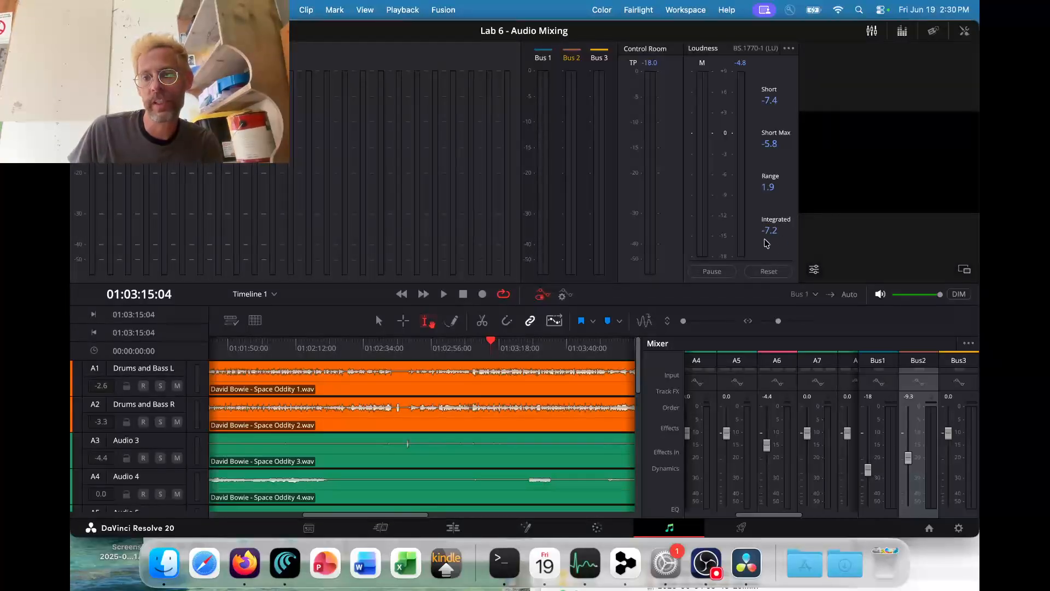
pyautogui.press('space')
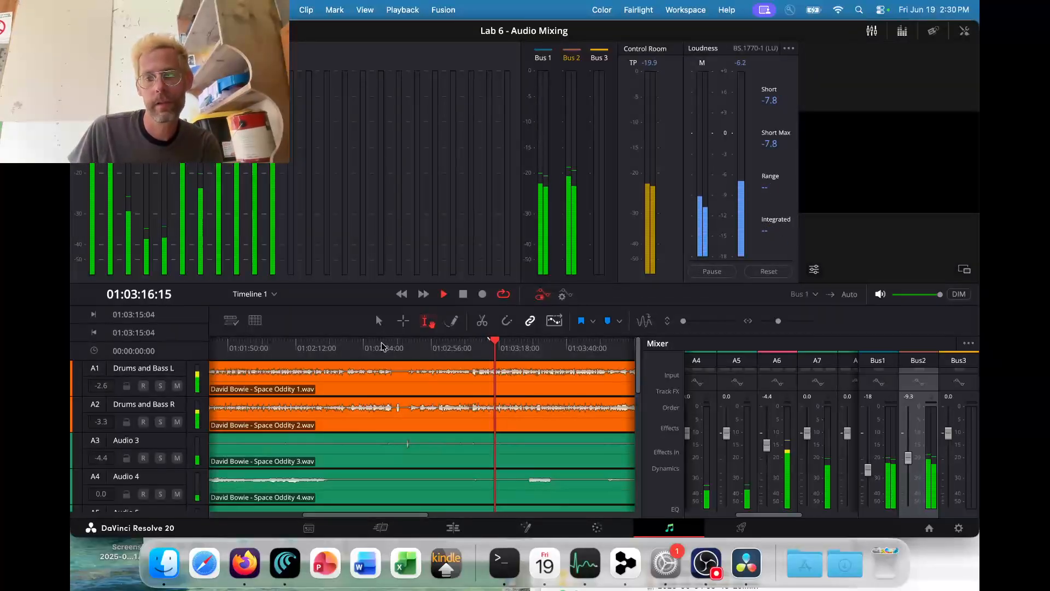
pyautogui.click(348, 350)
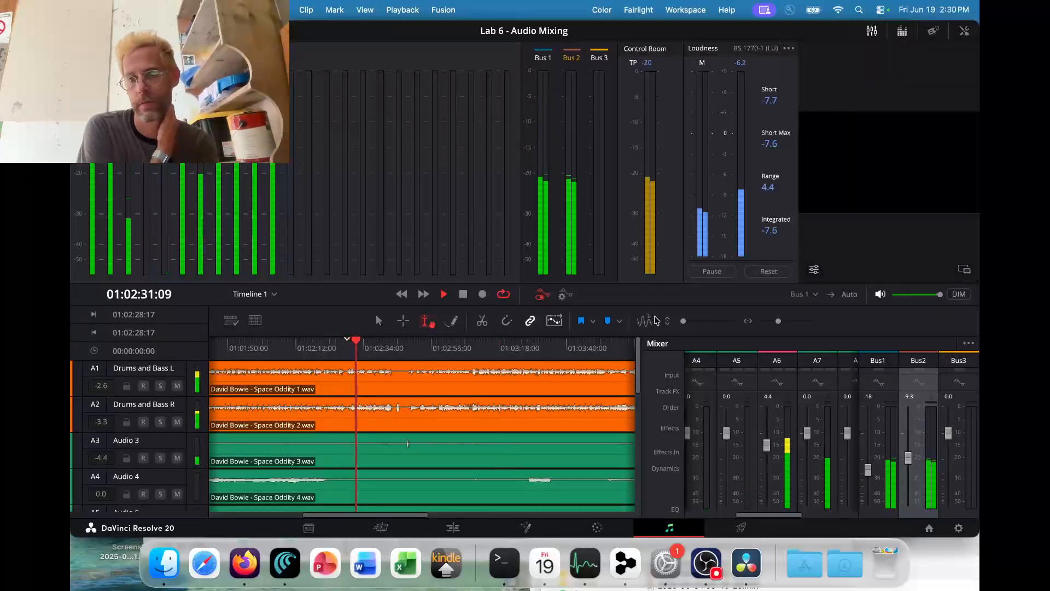
pyautogui.press('space')
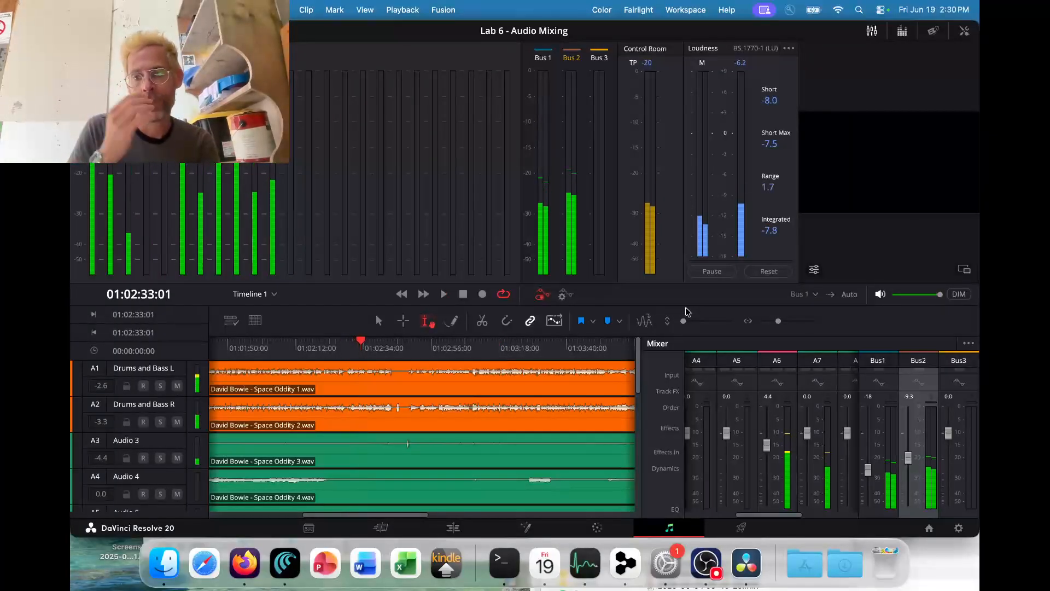
# Check the mix's loudness near the end of the song by playing from 01:04:36:10, and stop playback.
pyautogui.click(585, 356)
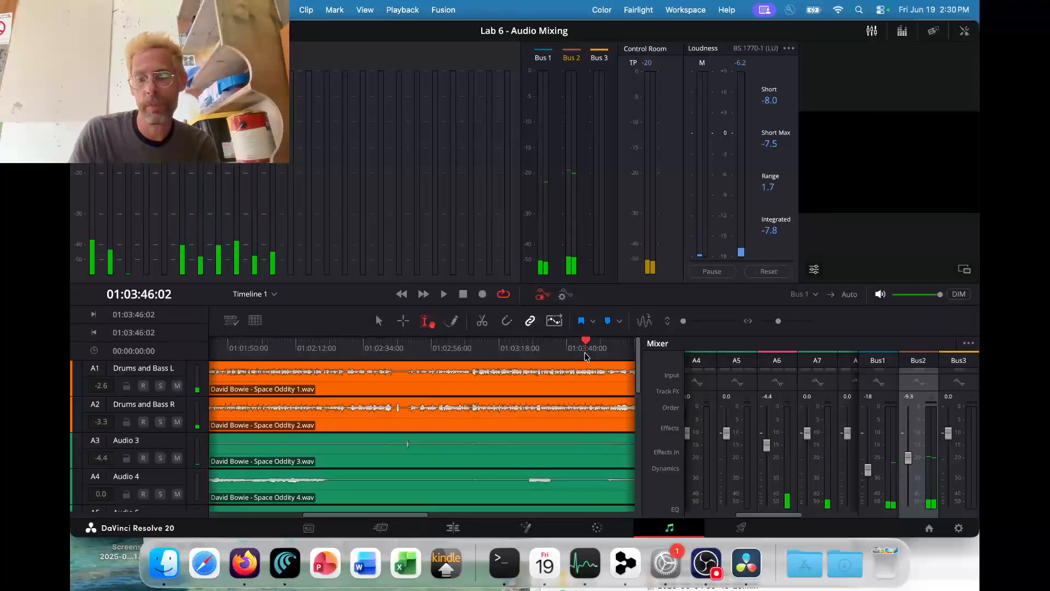
pyautogui.press('super+minus')
pyautogui.click(502, 346)
pyautogui.press('space')
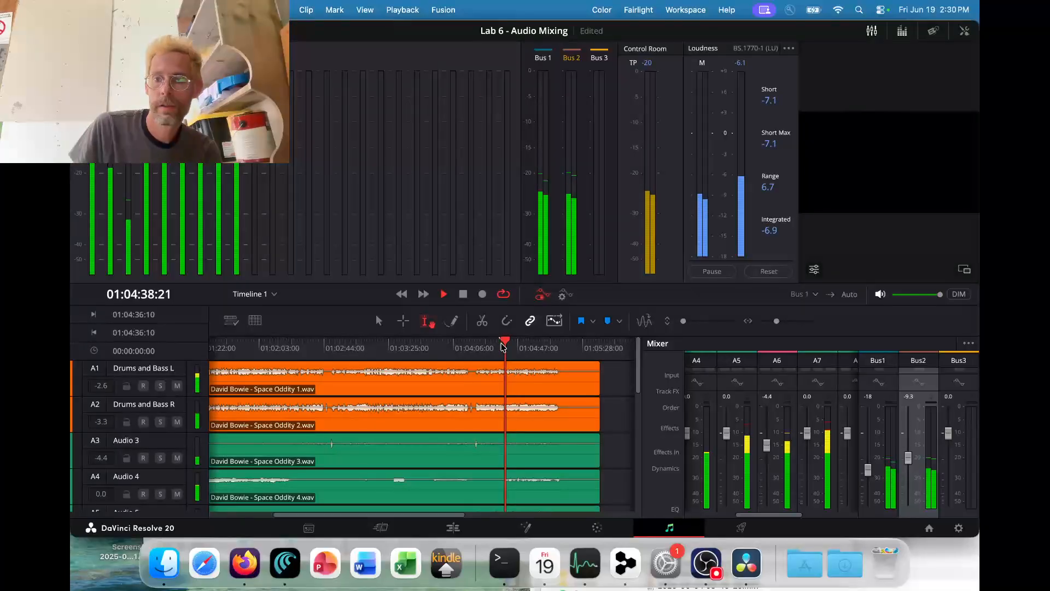
pyautogui.press('space')
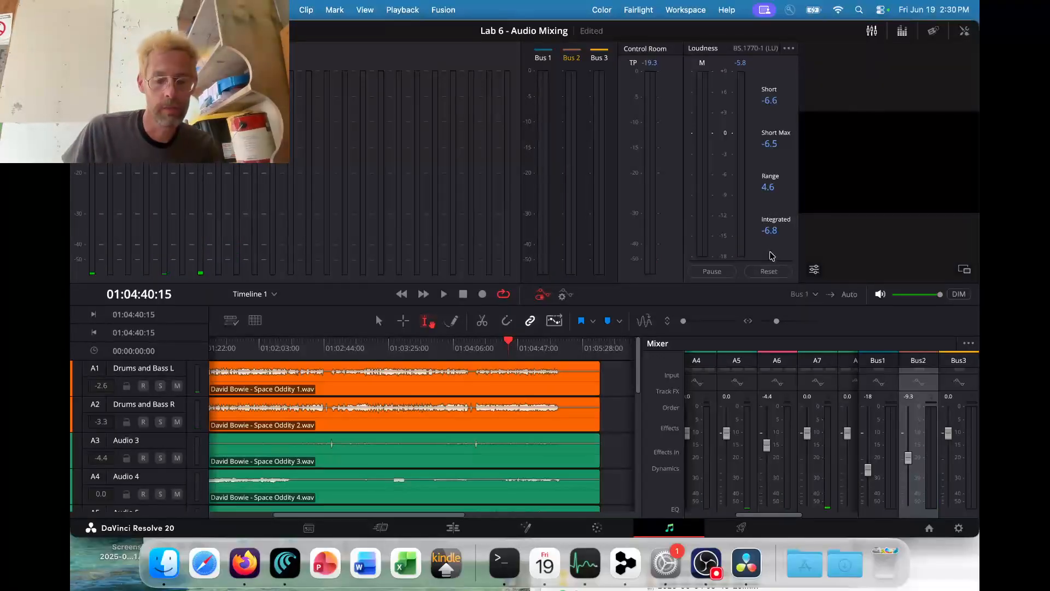
# Switch to the browser and insert "and effects" after "EQ" in the mix_notes.pdf line of the Deliverables.
pyautogui.press('super+Tab')
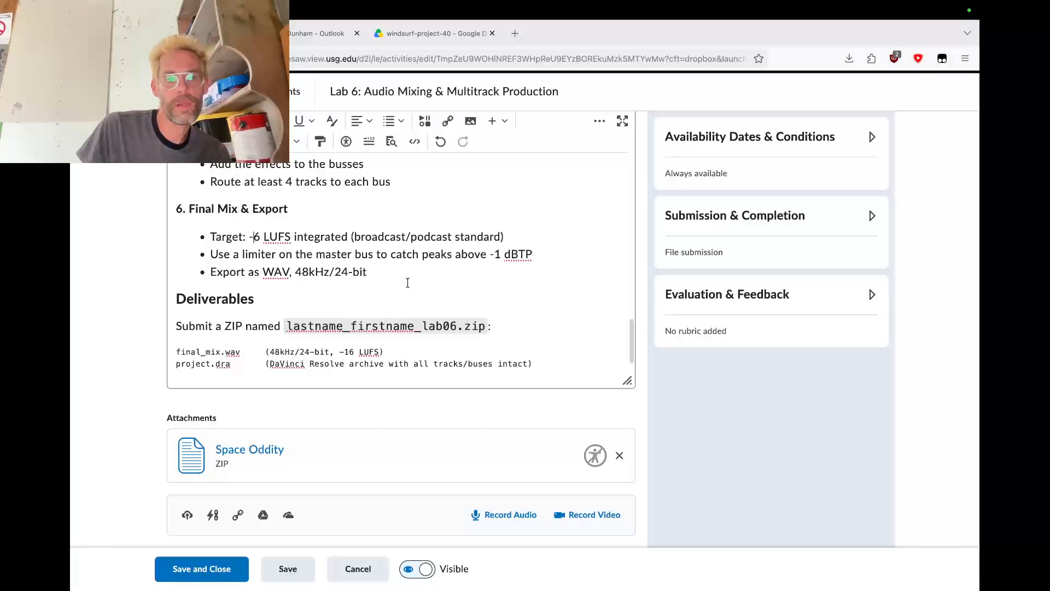
pyautogui.scroll(-1, 408, 283)
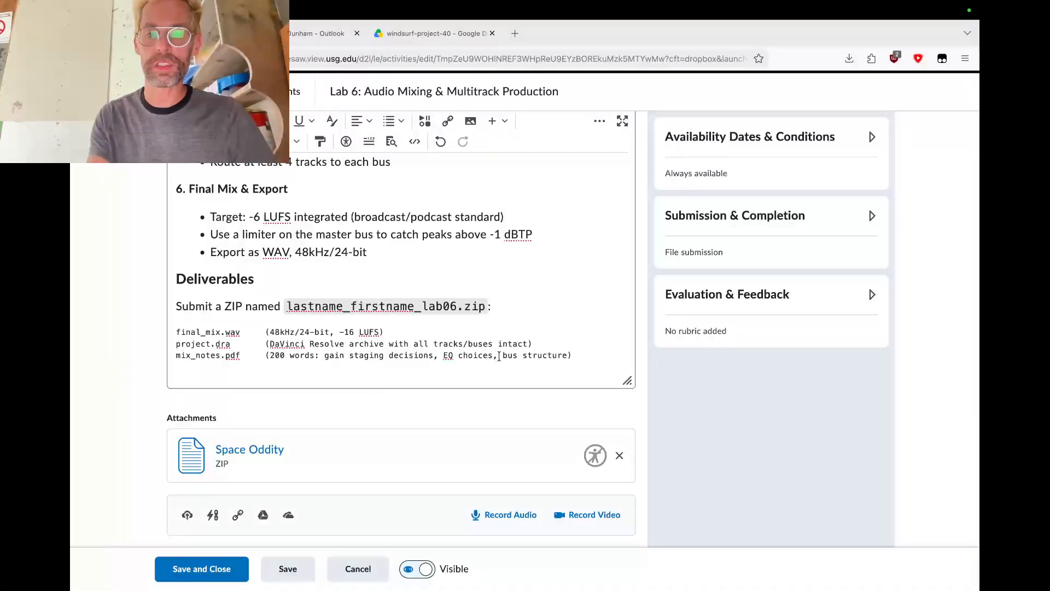
pyautogui.click(457, 355)
pyautogui.write('and effects')
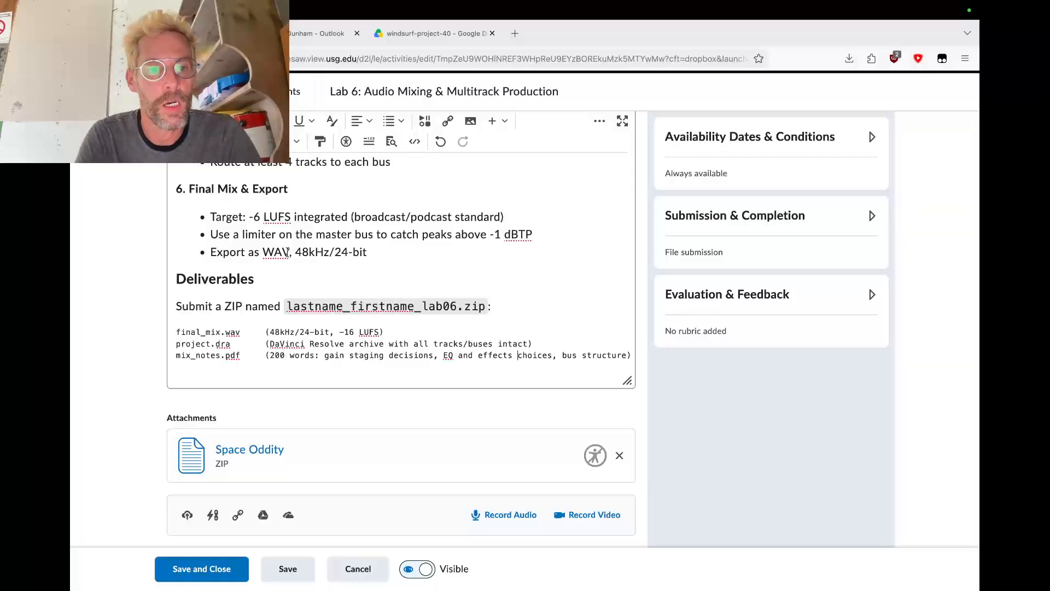
# Switch to DaVinci Resolve, hide the meters, and open the Deliver page with the render range kept at Entire Timeline.
pyautogui.press('super+Tab')
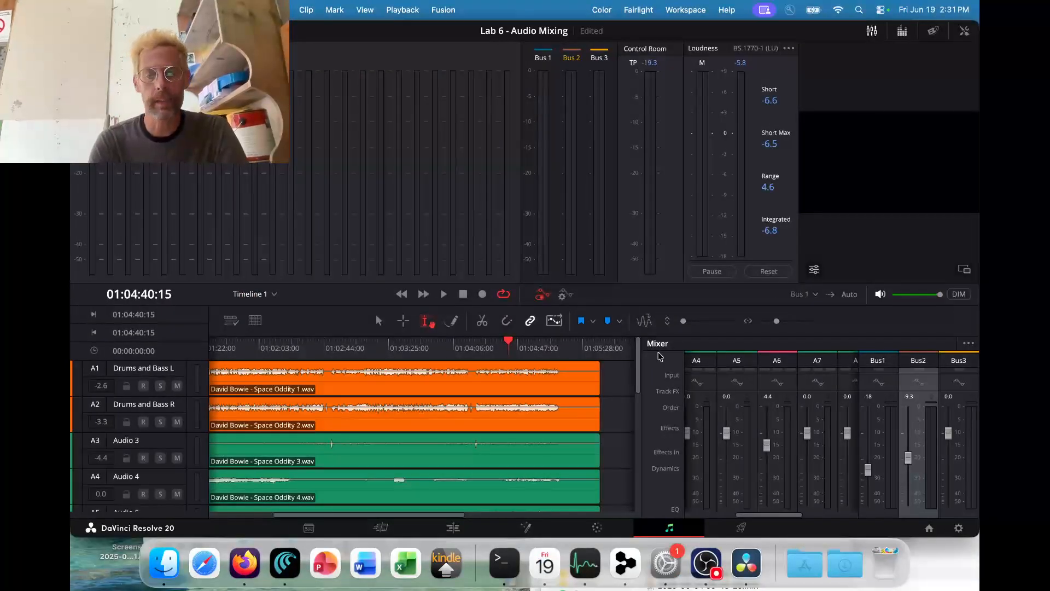
pyautogui.click(902, 30)
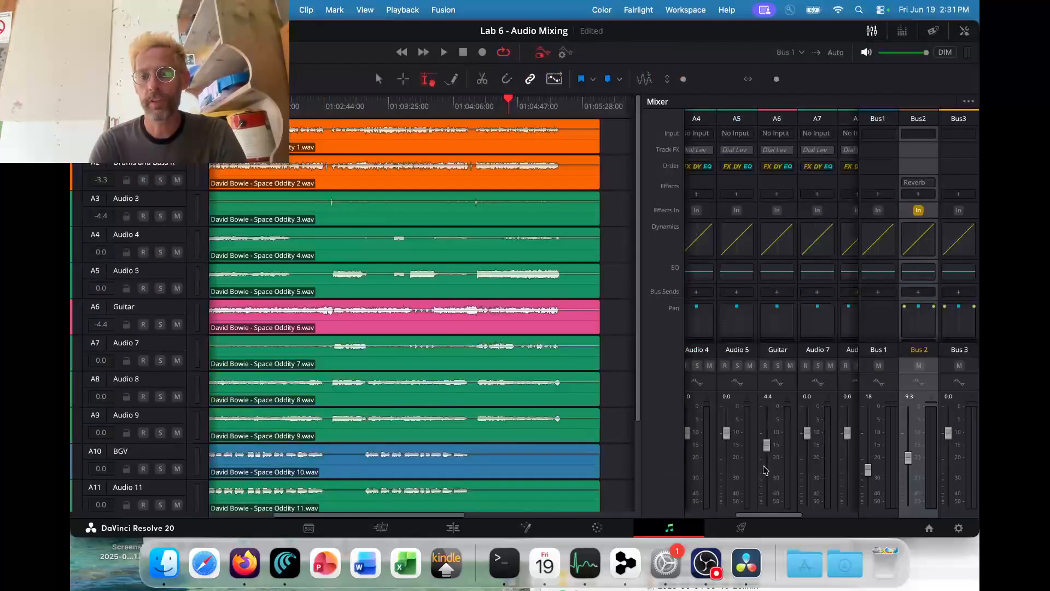
pyautogui.click(742, 534)
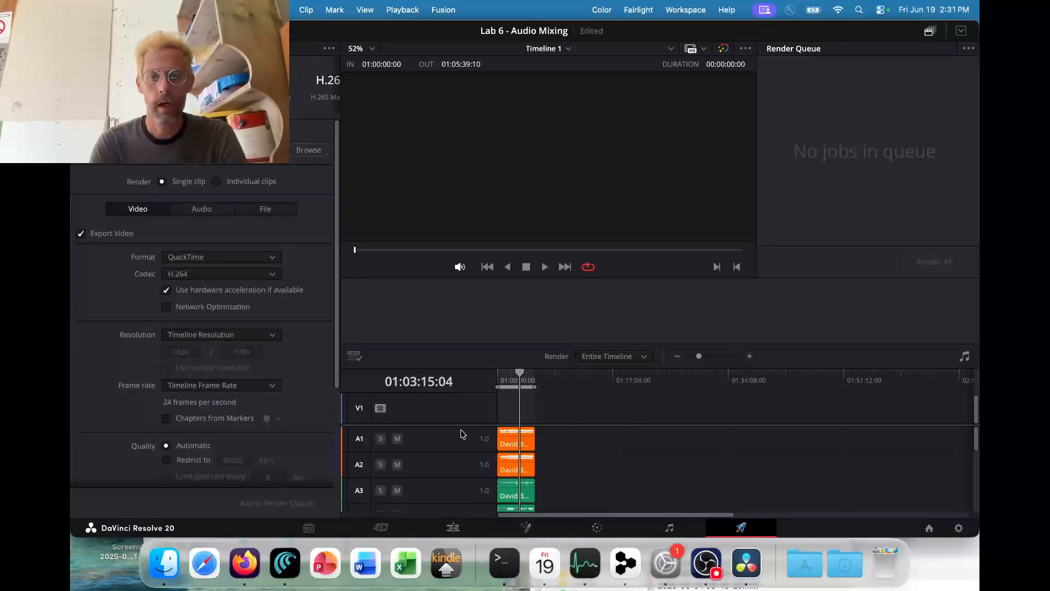
pyautogui.click(610, 357)
pyautogui.click(610, 358)
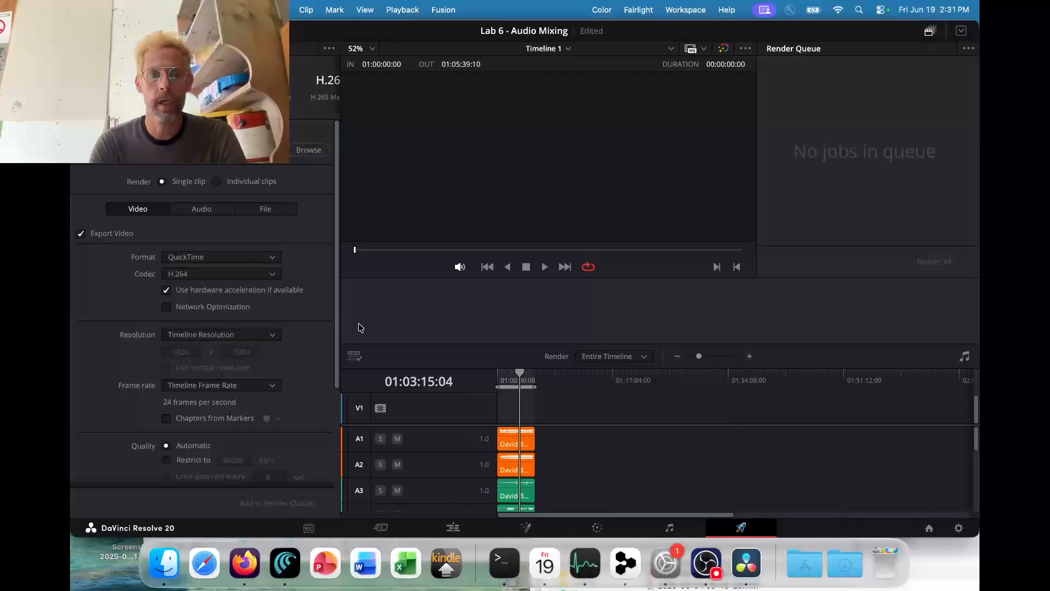
pyautogui.press('super+Tab')
pyautogui.press('super+Tab')
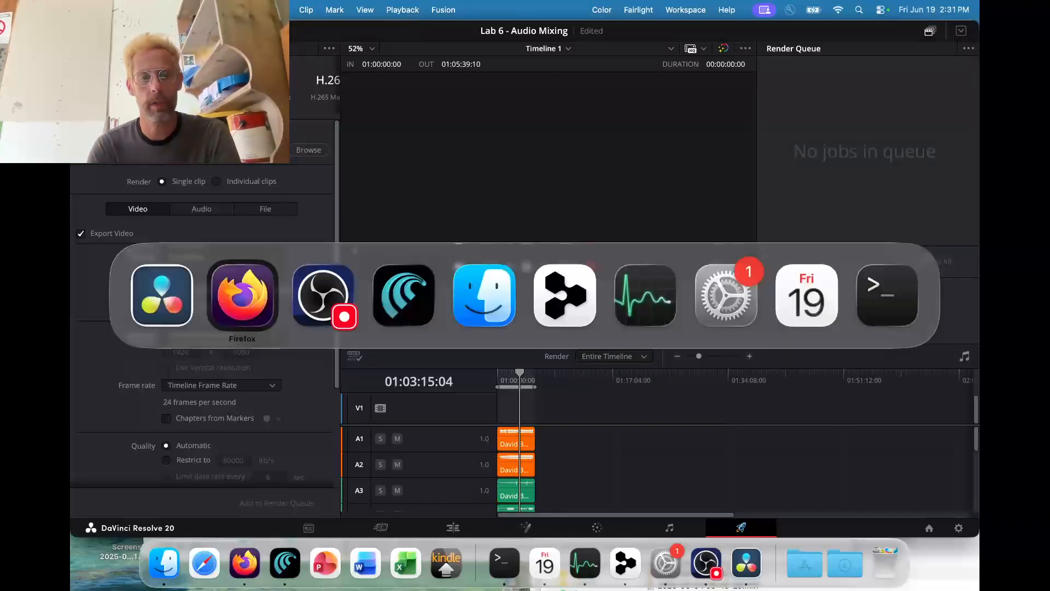
pyautogui.press('super+Tab')
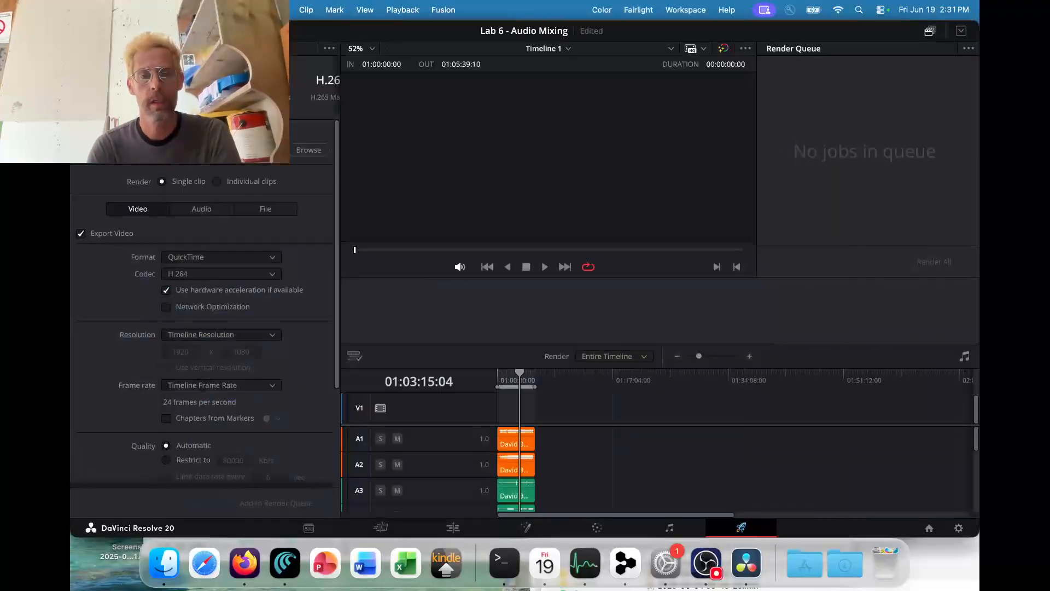
pyautogui.press('super+Tab')
pyautogui.click(489, 112)
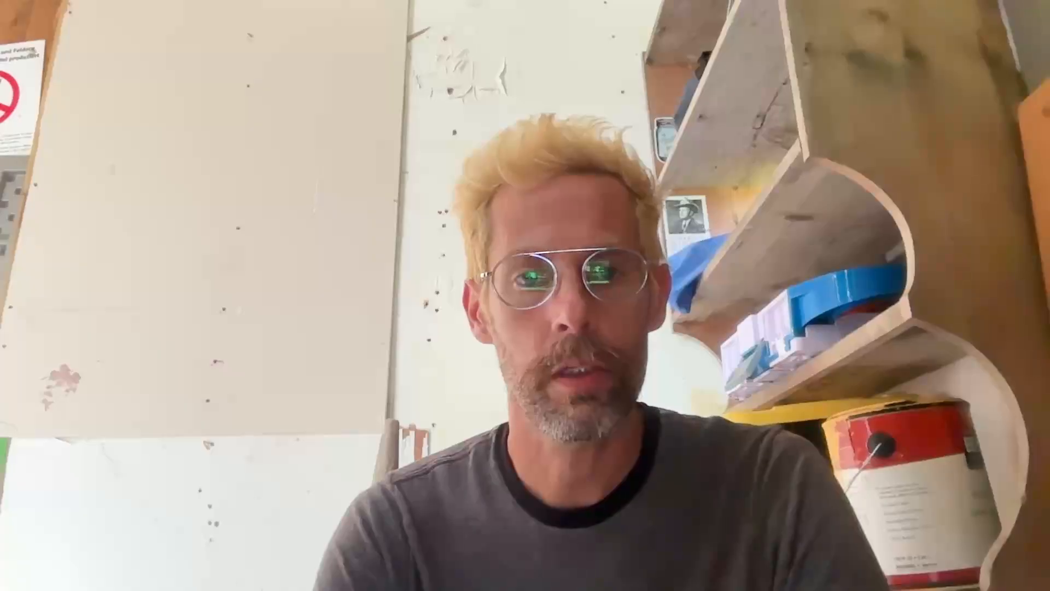
pyautogui.click(482, 112)
pyautogui.press('super+Tab')
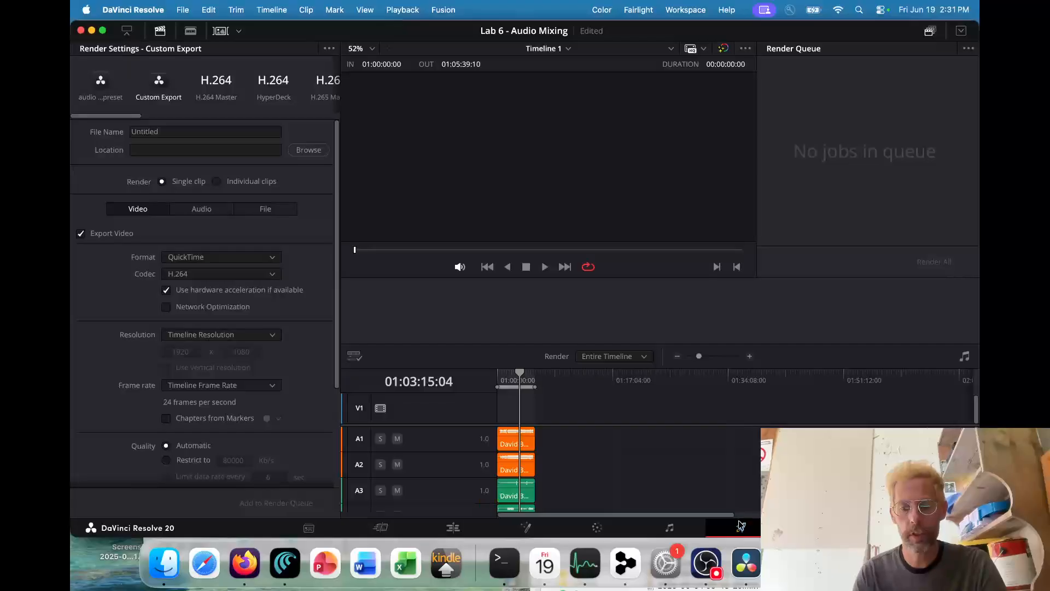
# Choose the Audio Only render preset and name the file Space Oddity followed by the author's surname.
pyautogui.hscroll(10, 190, 93)
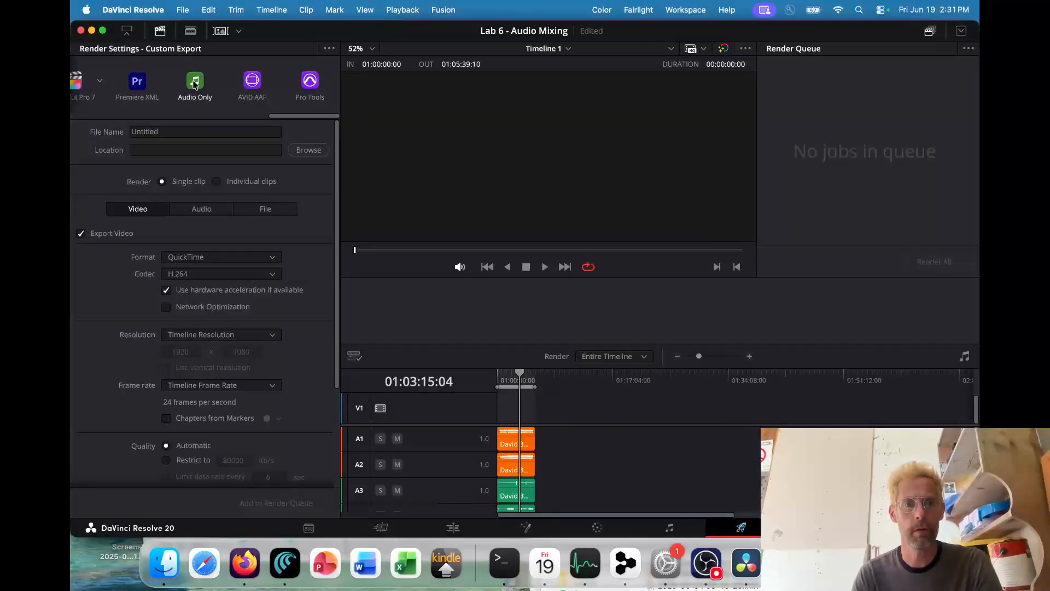
pyautogui.click(195, 82)
pyautogui.doubleClick(169, 133)
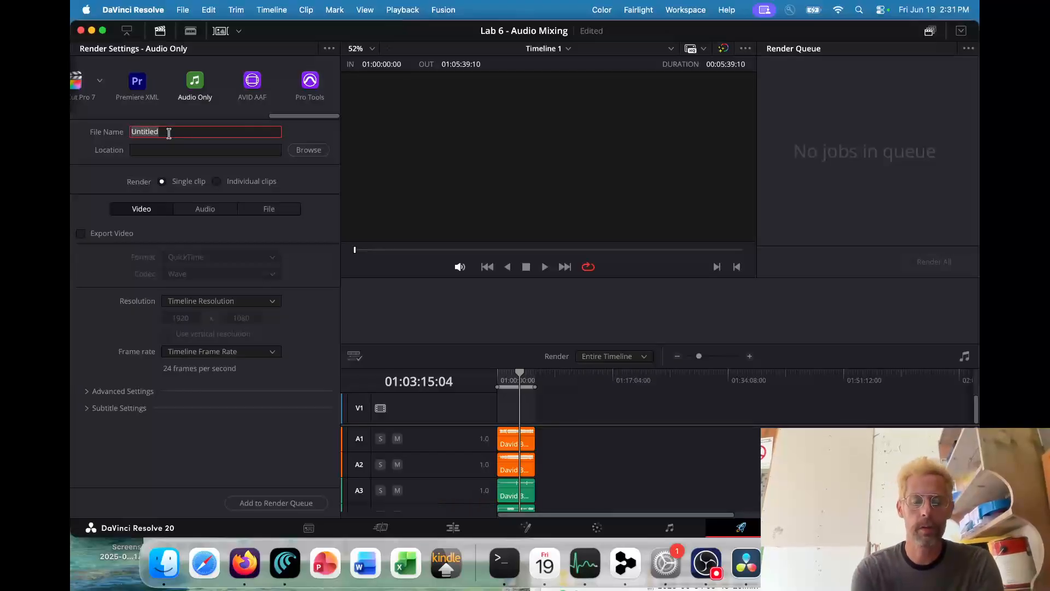
pyautogui.write('Space Oddity Dunha')
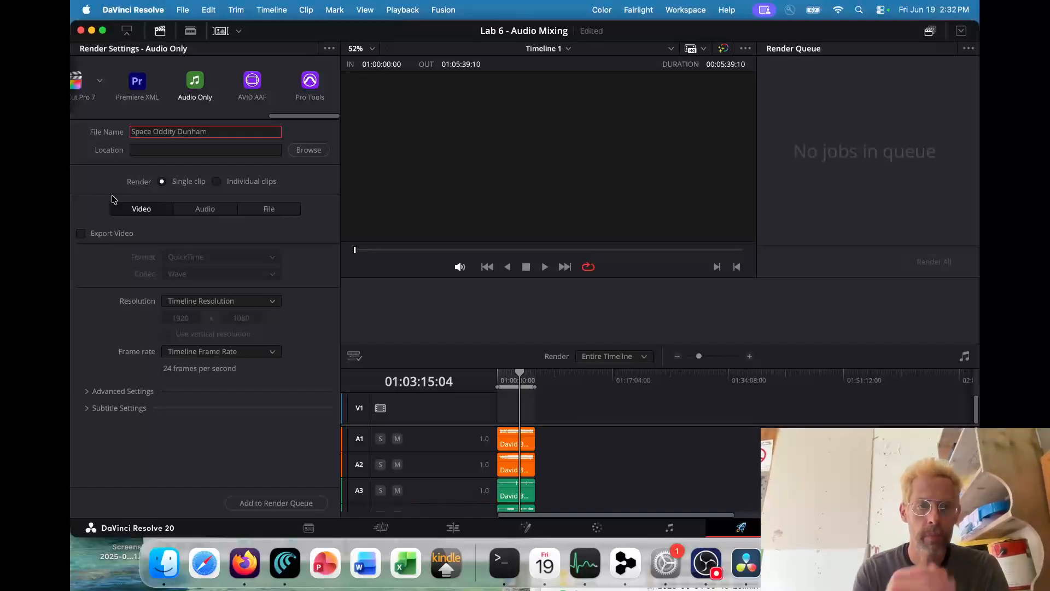
pyautogui.write('m')
# Set the render's destination to the Downloads folder, keeping the file name.
pyautogui.press('Return')
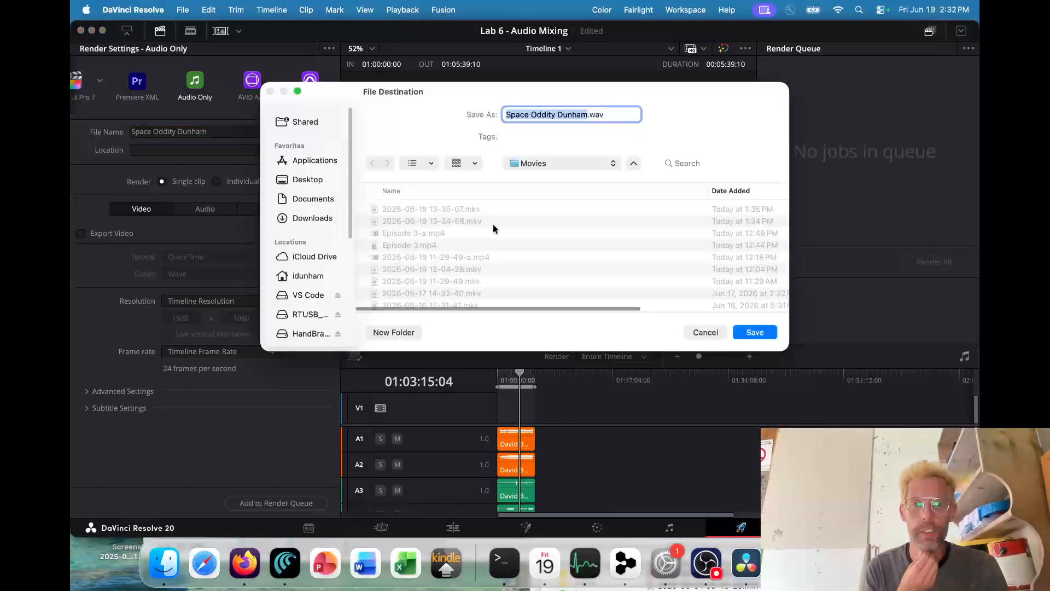
pyautogui.click(310, 219)
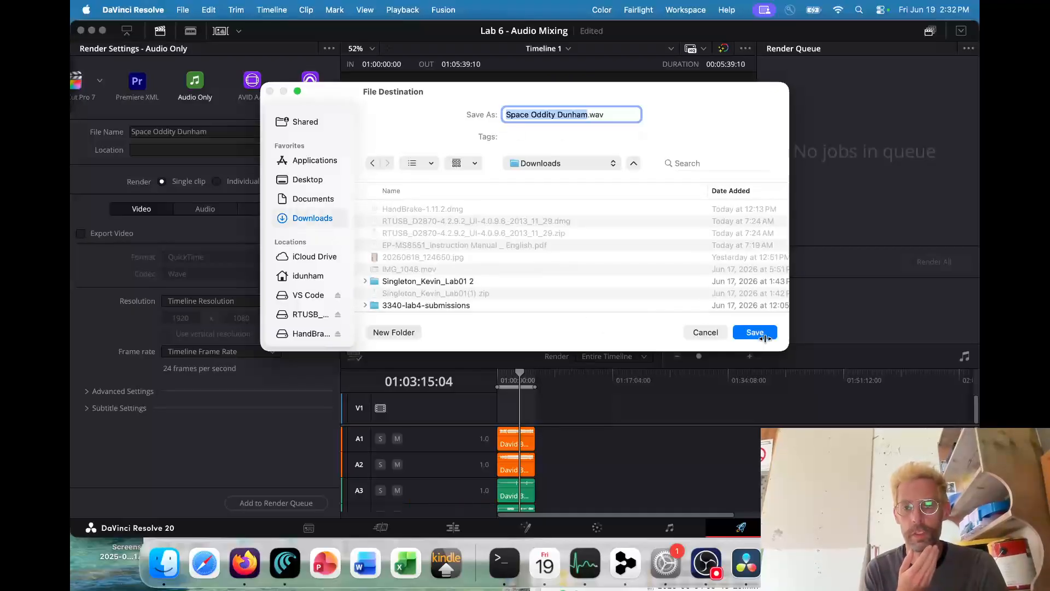
pyautogui.click(757, 333)
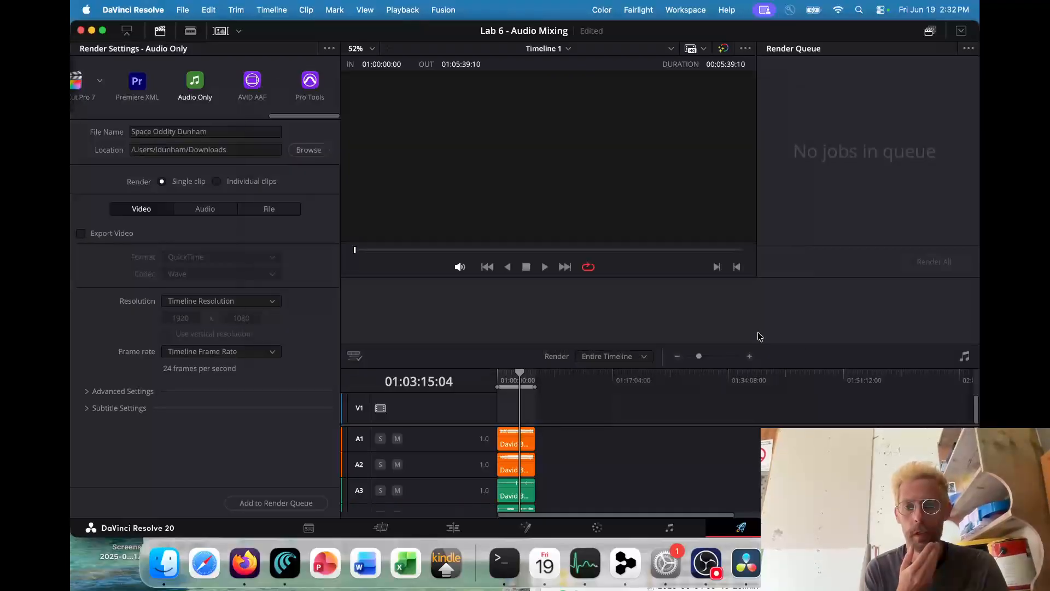
# Show the audio export settings and keep Wave as the format.
pyautogui.click(203, 210)
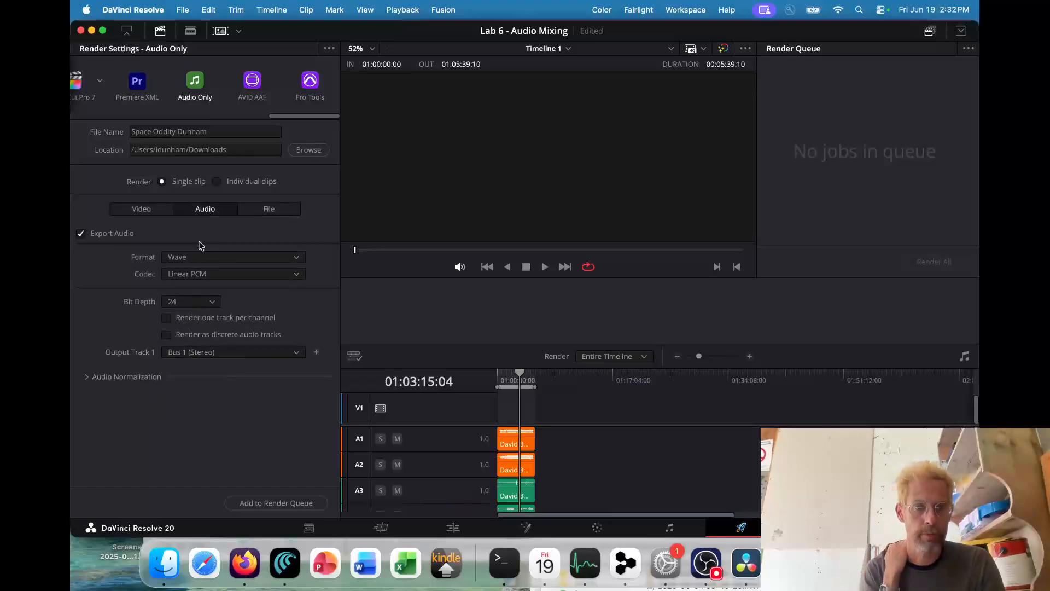
pyautogui.click(217, 257)
pyautogui.click(217, 258)
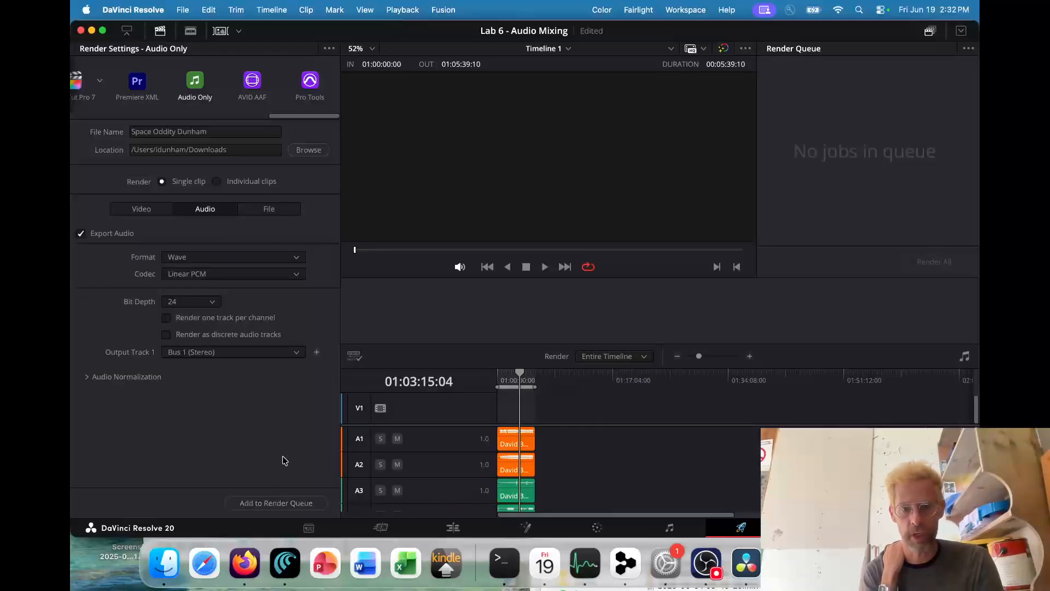
# Add the audio export to the render queue and render it.
pyautogui.click(270, 503)
pyautogui.press('super+Tab')
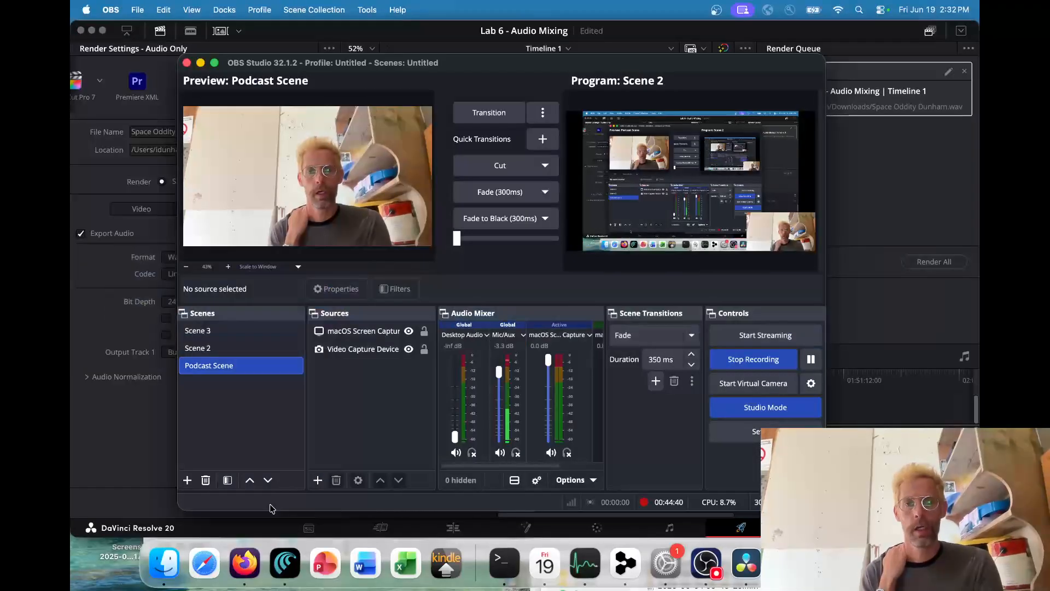
pyautogui.press('super+Tab')
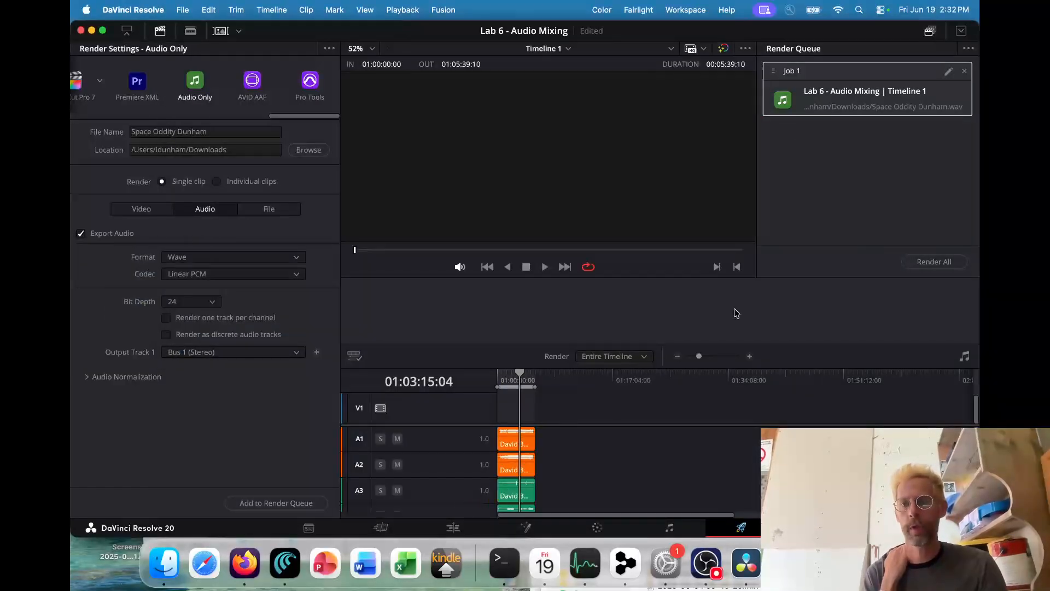
pyautogui.click(928, 263)
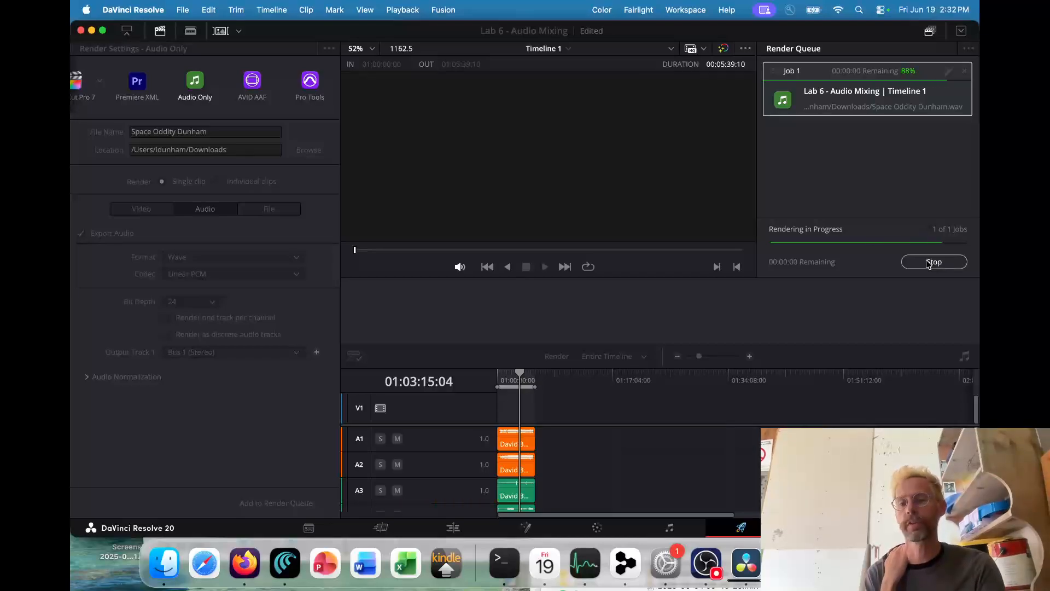
# Switch to Finder and locate the rendered Space Oddity WAV file in the Downloads folder.
pyautogui.press('super+Tab')
pyautogui.press('super+Tab')
pyautogui.press('super+Tab')
pyautogui.press('super+Tab')
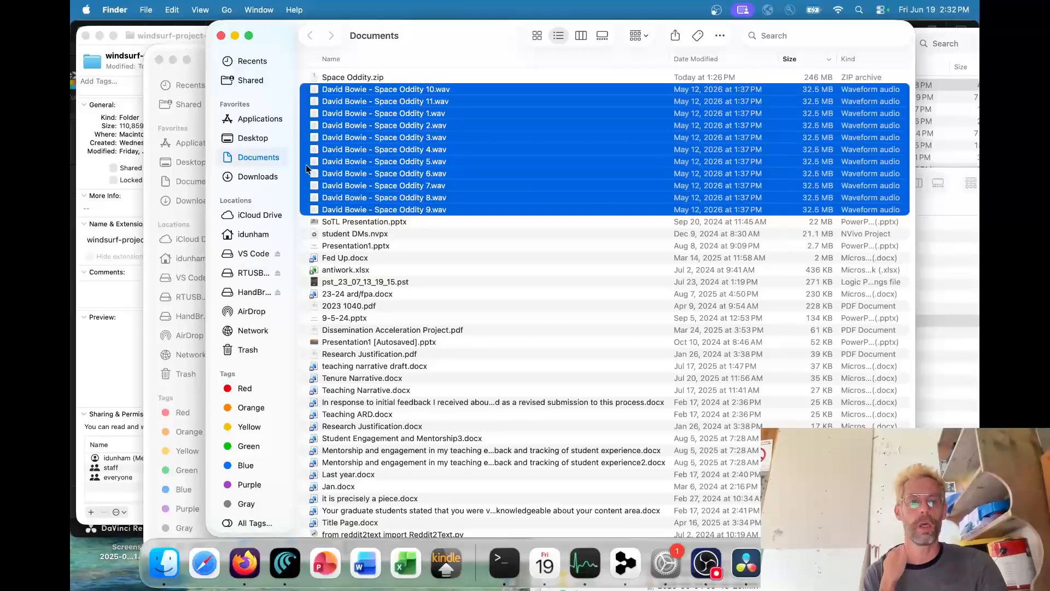
pyautogui.click(258, 176)
pyautogui.scroll(10, 409, 133)
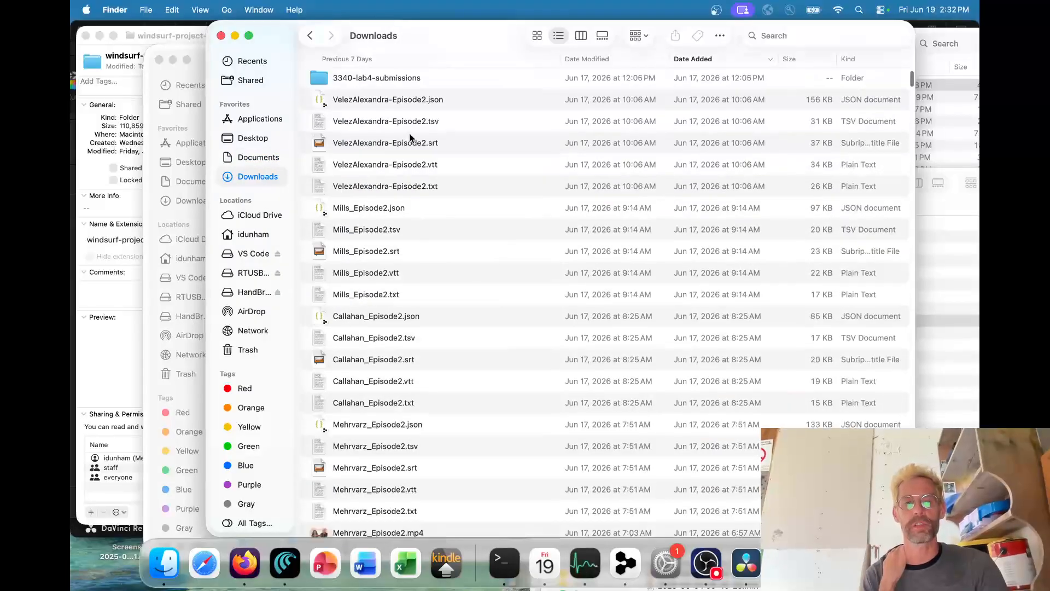
pyautogui.click(396, 84)
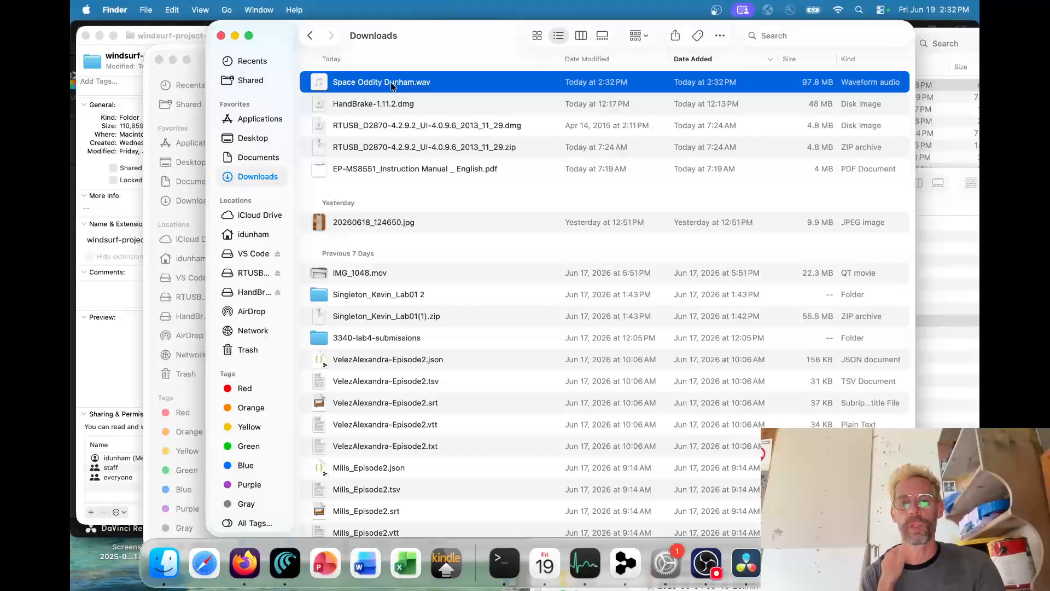
# Switch to the browser and change the extension of the project file in the Deliverables to drp.
pyautogui.press('super+Tab')
pyautogui.press('super+Tab')
pyautogui.press('super+Tab')
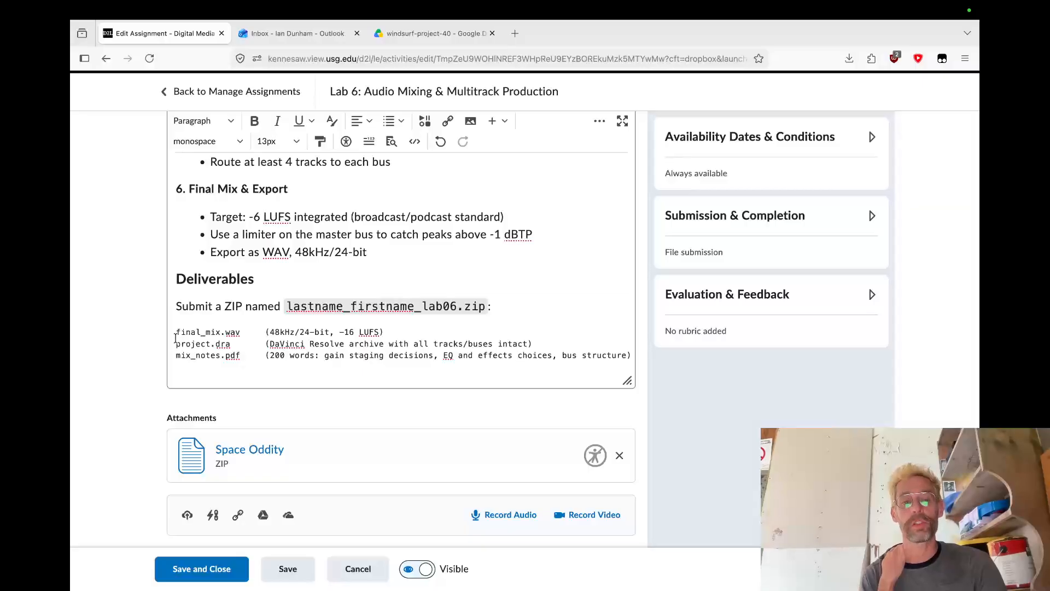
pyautogui.doubleClick(216, 343)
pyautogui.write('drp')
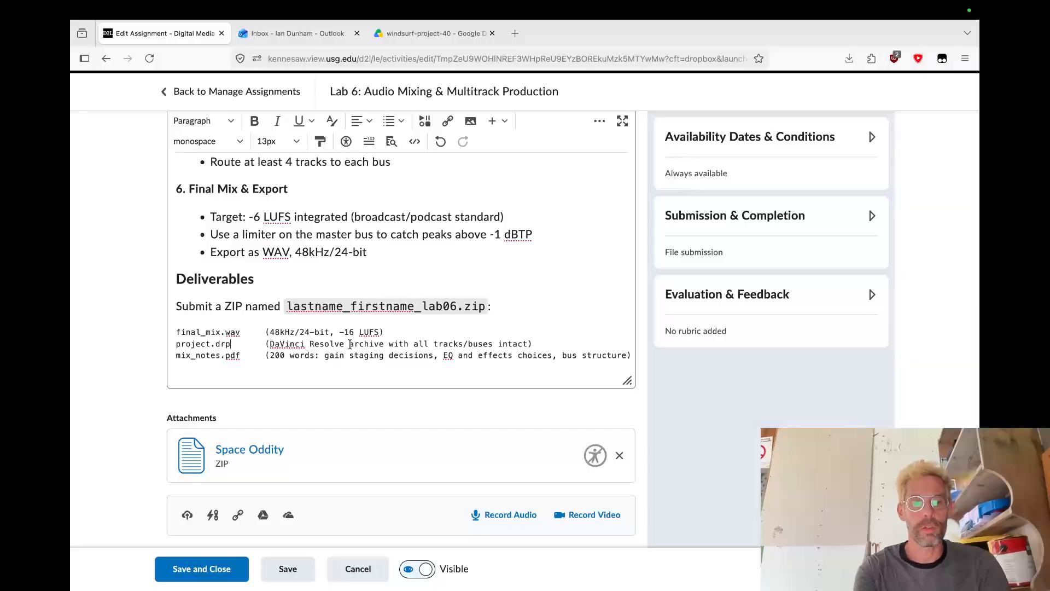
# Replace "archive with all tracks/buses intact" with "project" in the project.drp description.
pyautogui.moveTo(351, 343); pyautogui.dragTo(523, 341)
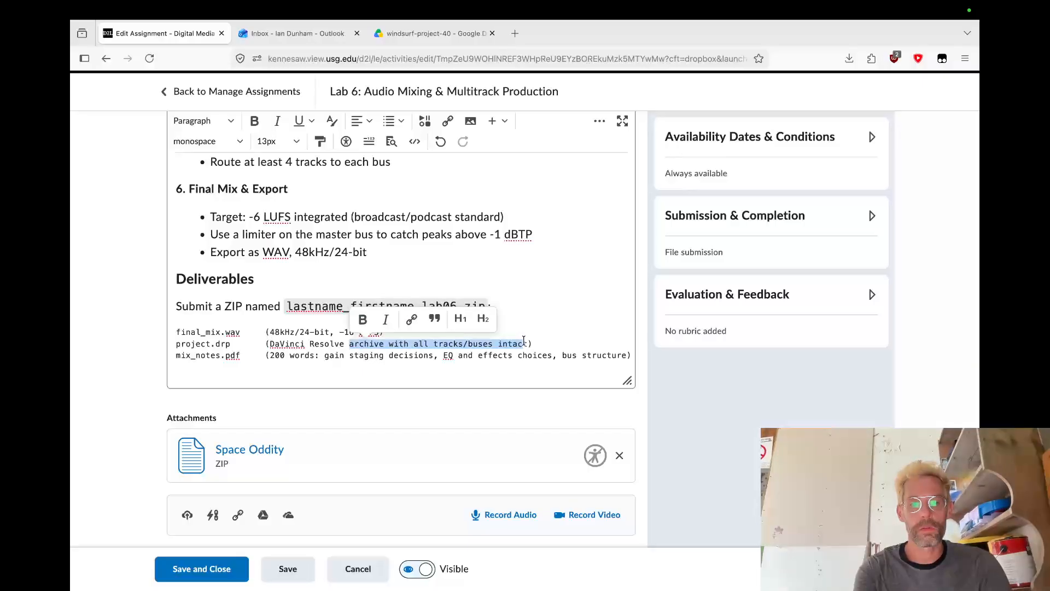
pyautogui.write('proj')
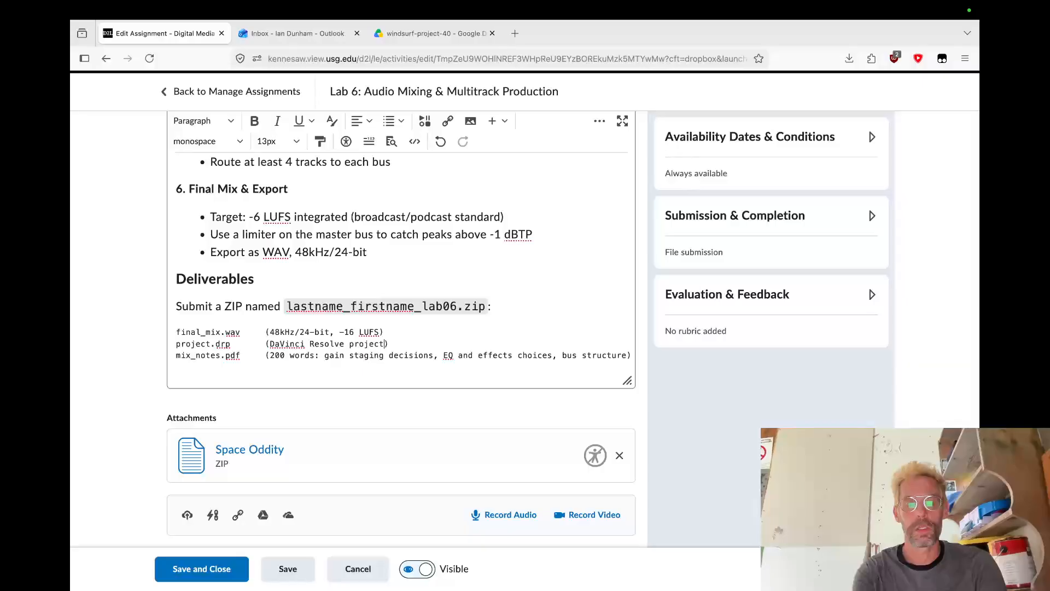
pyautogui.click(541, 335)
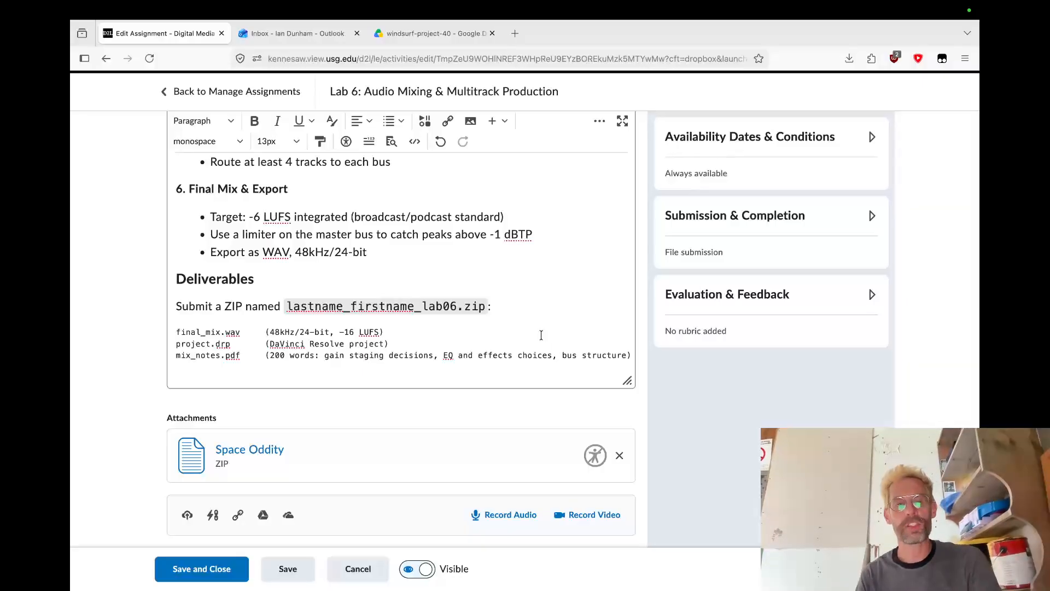
# Switch to DaVinci Resolve and open the Project Manager.
pyautogui.press('super+Tab')
pyautogui.press('super+Tab')
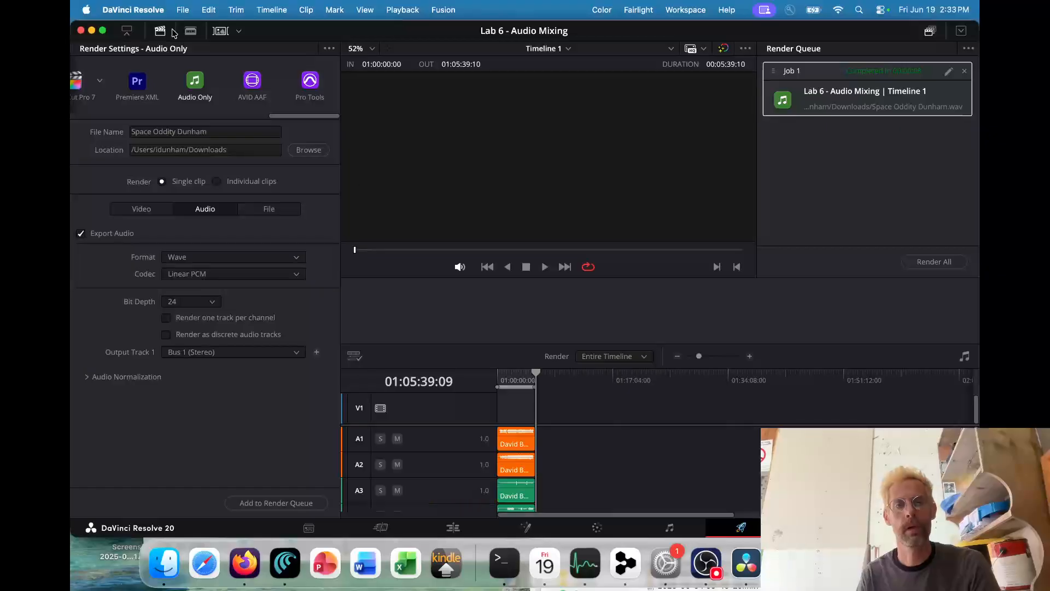
pyautogui.press('super+Tab')
pyautogui.press('super+shift+Tab')
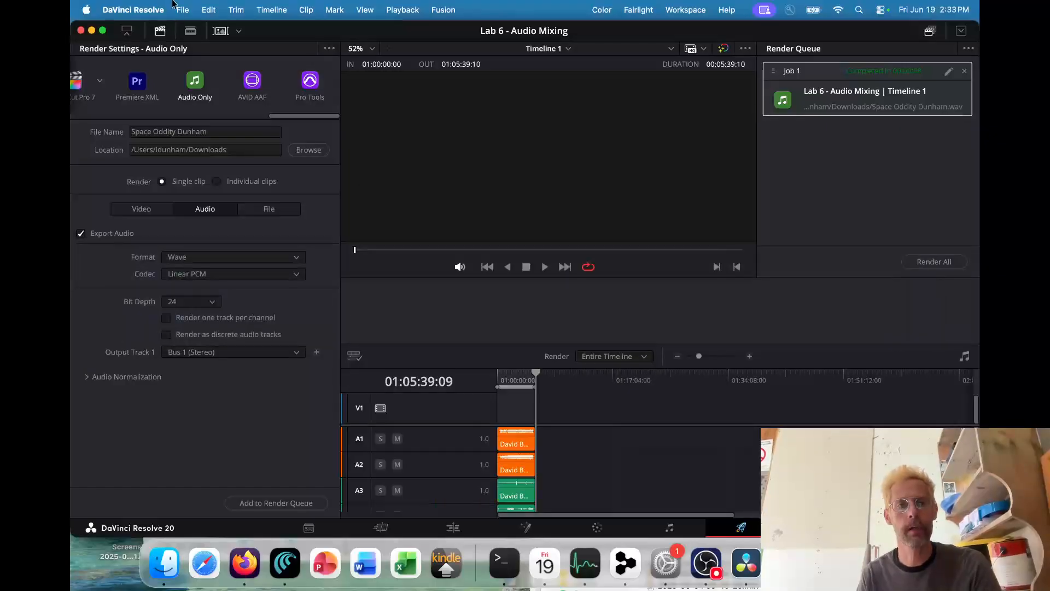
pyautogui.press('super+Tab')
pyautogui.press('super+Tab')
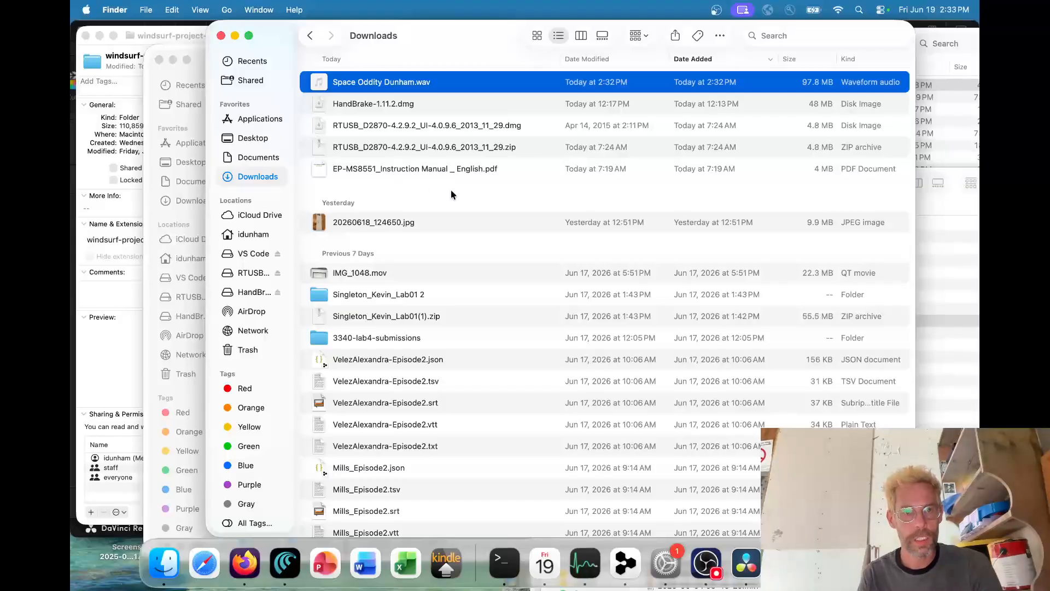
pyautogui.press('super+Tab')
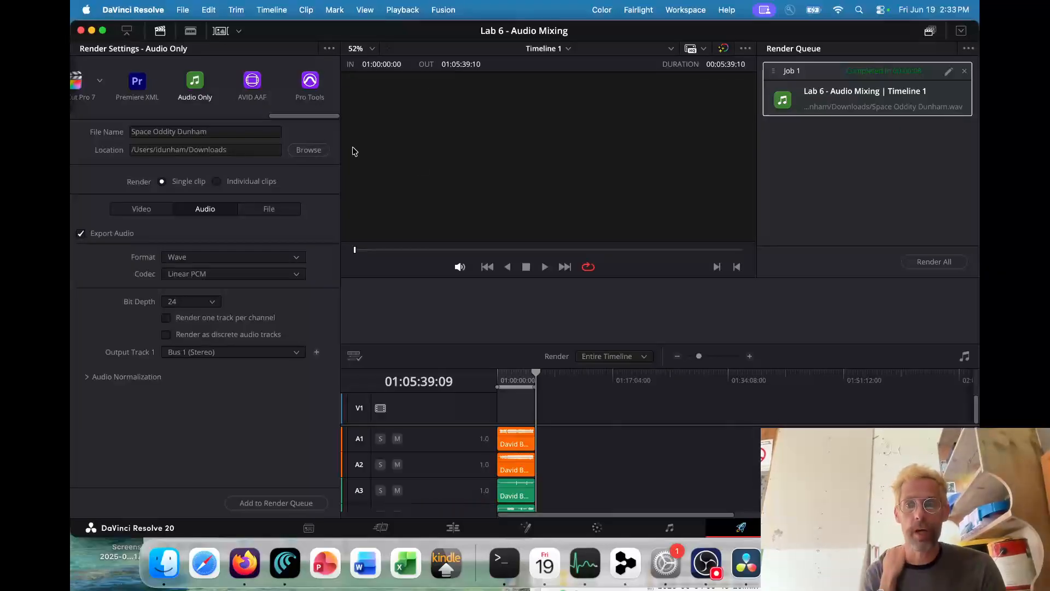
pyautogui.click(182, 9)
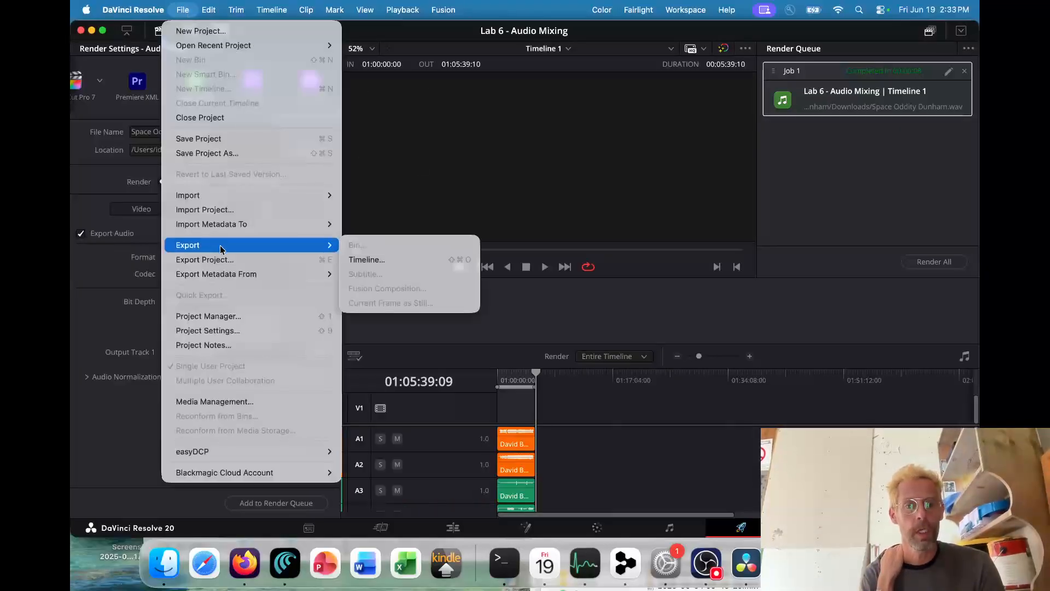
pyautogui.click(225, 318)
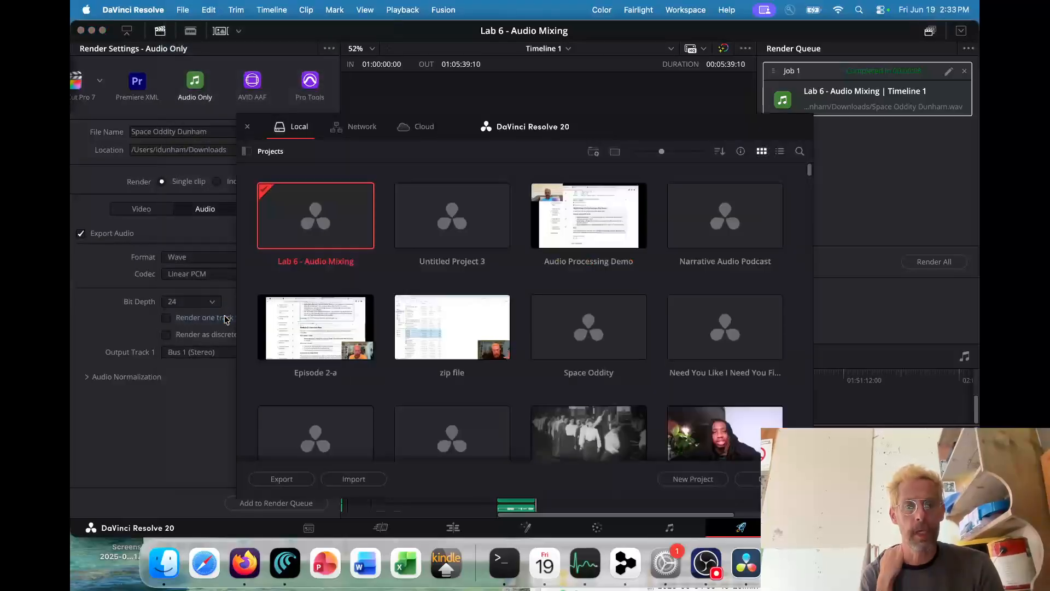
# Examine the Lab 6 - Audio Mixing project's settings and available project commands, leaving everything as it is.
pyautogui.rightClick(315, 214)
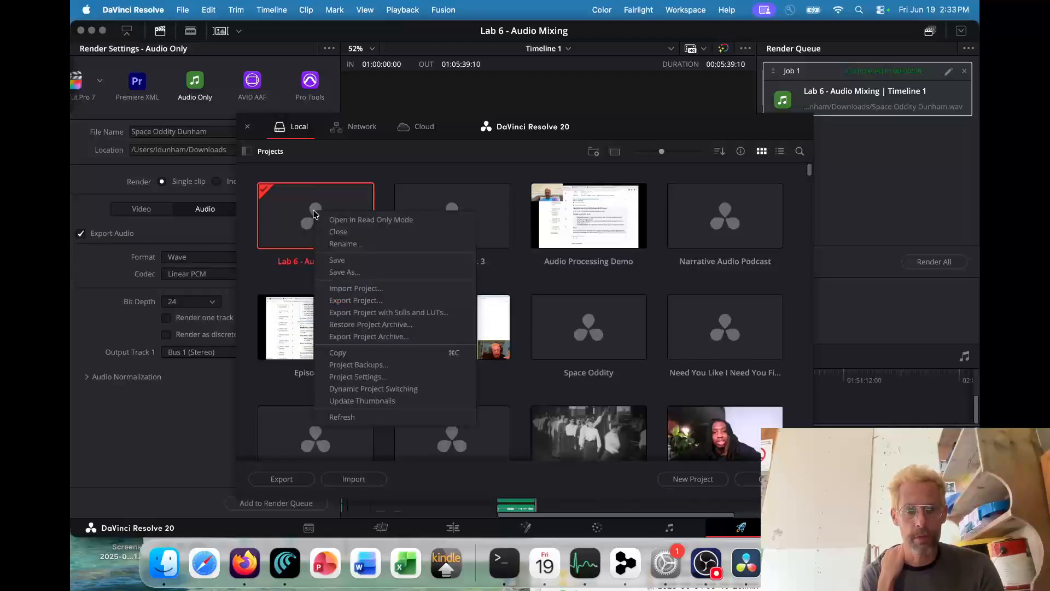
pyautogui.click(364, 377)
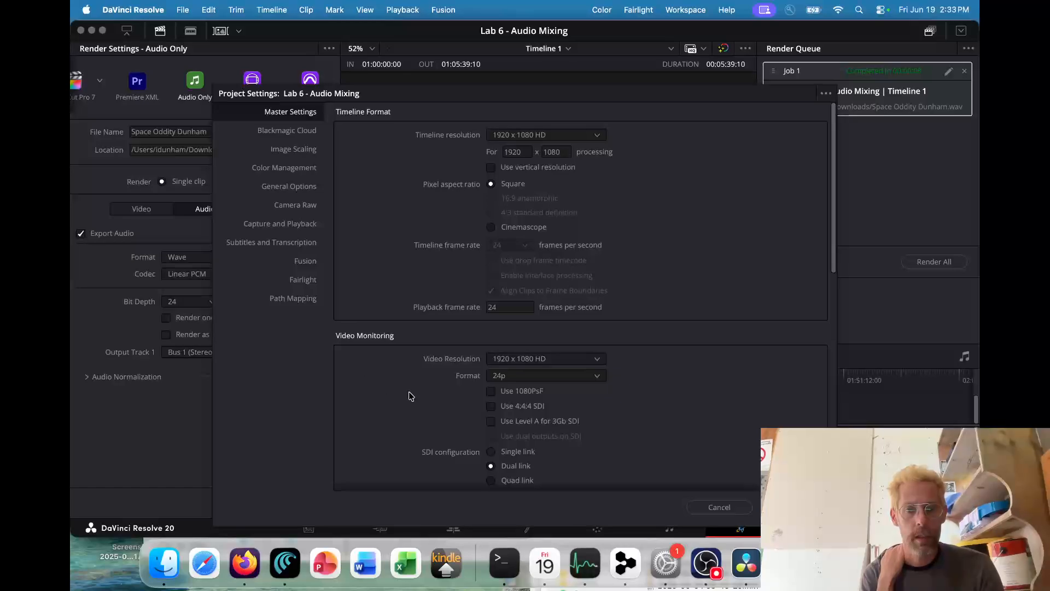
pyautogui.click(719, 507)
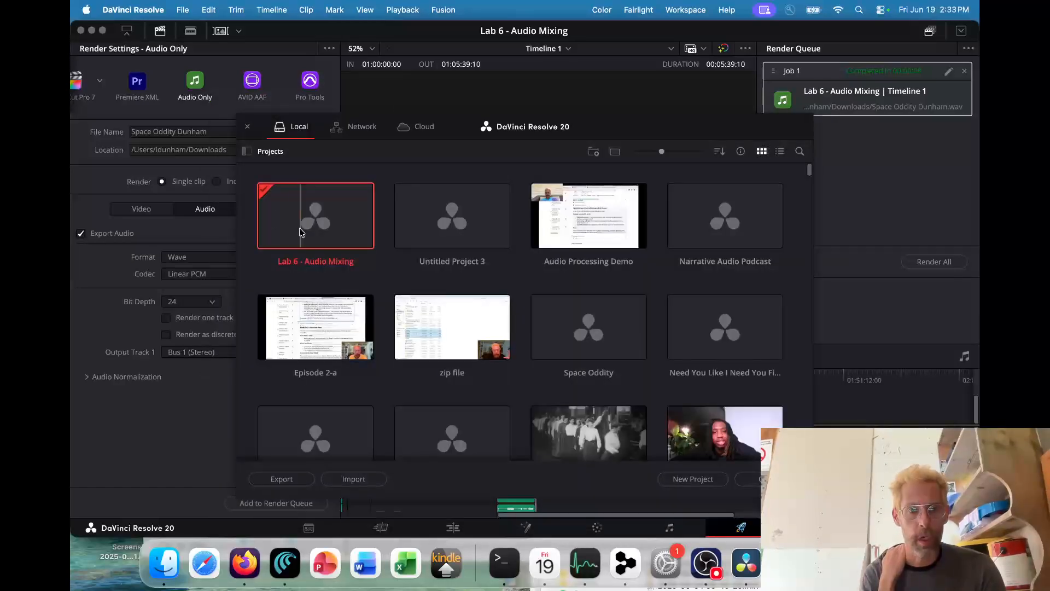
pyautogui.rightClick(302, 213)
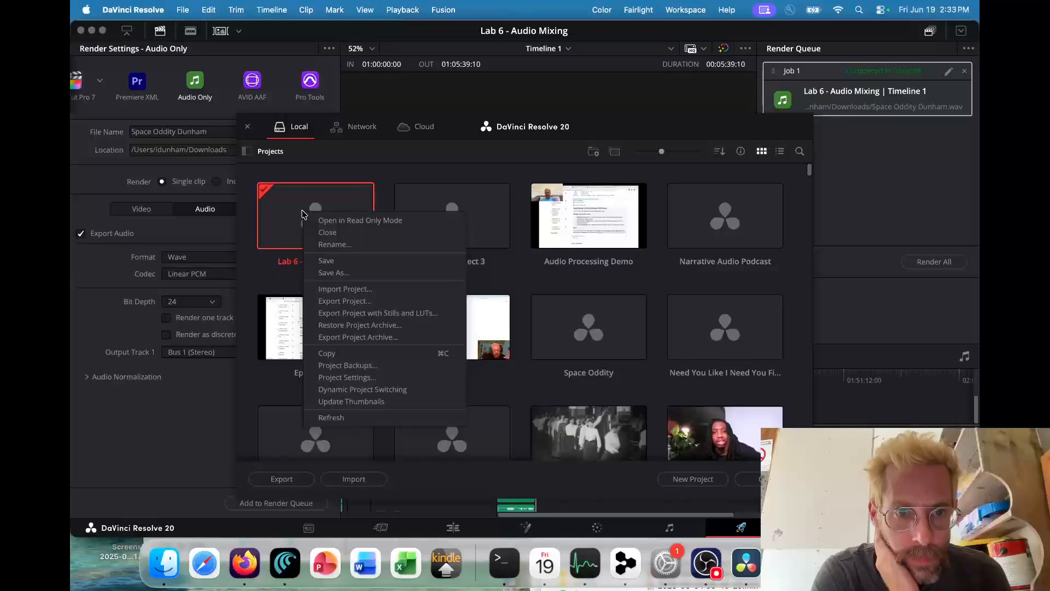
pyautogui.click(480, 292)
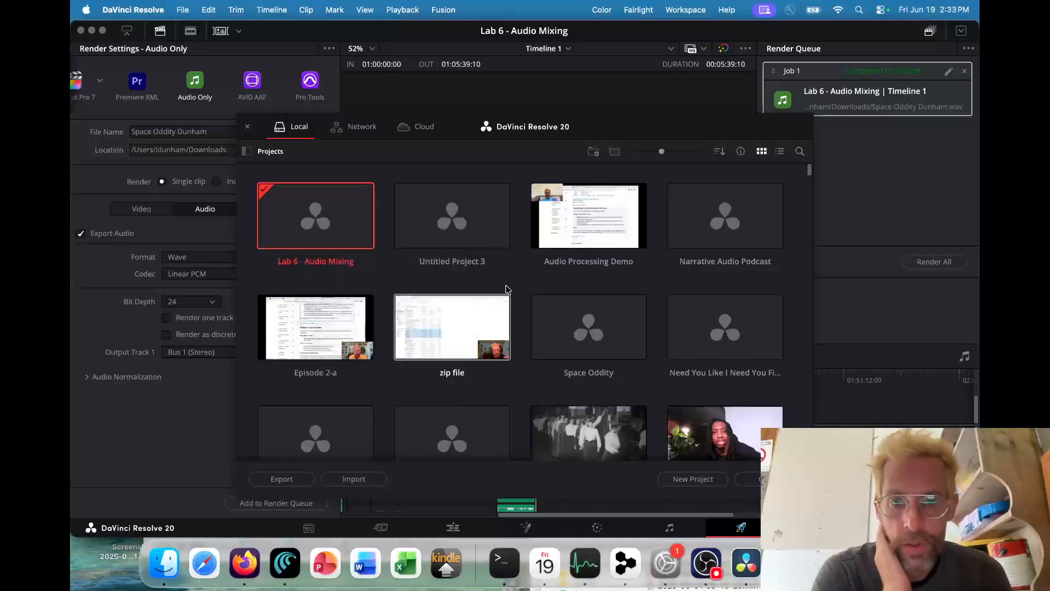
pyautogui.click(682, 479)
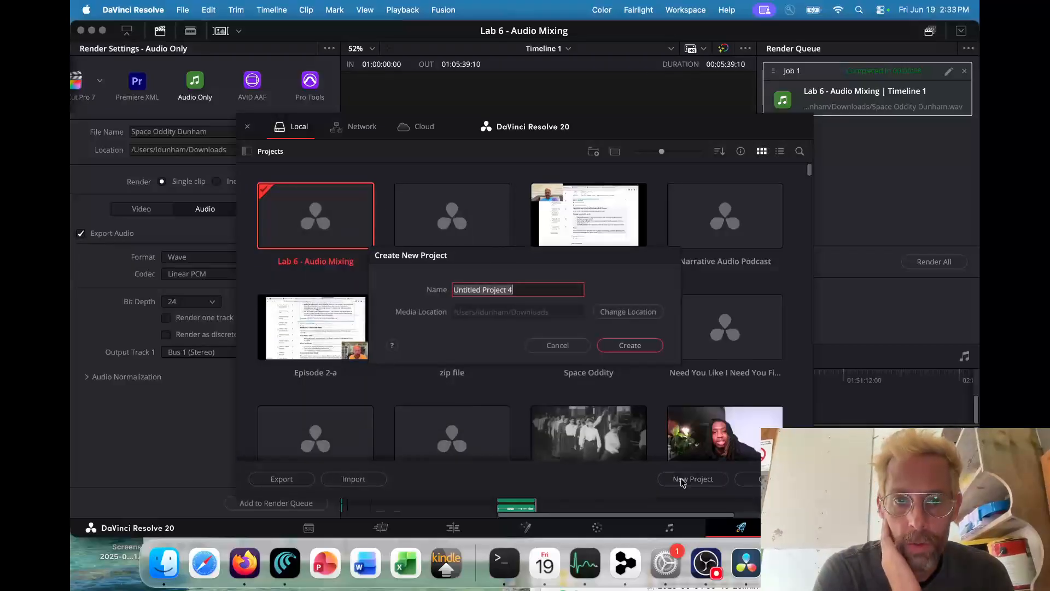
pyautogui.click(557, 346)
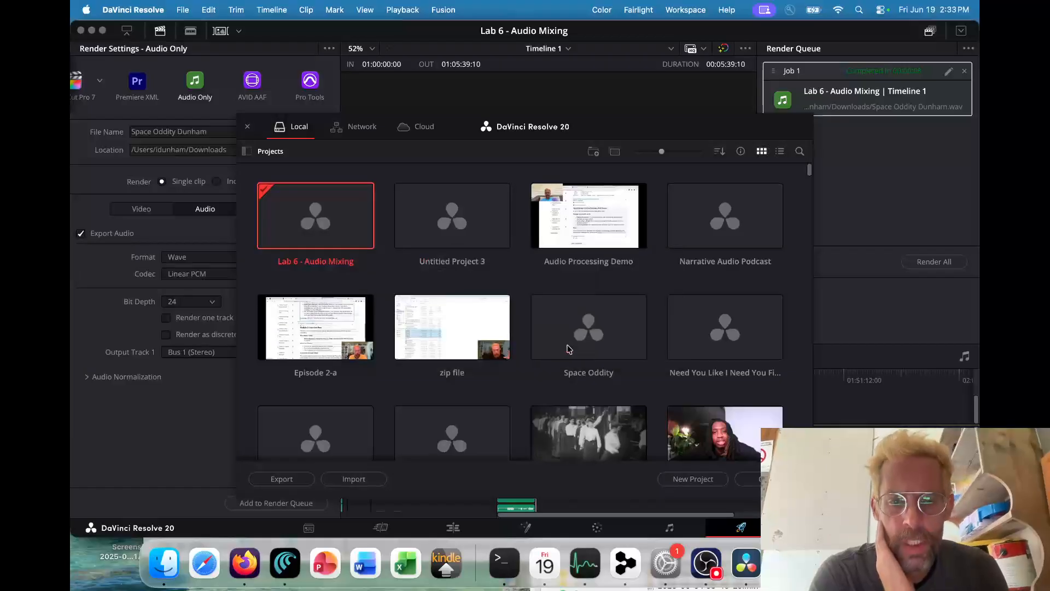
pyautogui.press('super+Tab')
pyautogui.press('super+Tab')
pyautogui.press('super+Tab')
pyautogui.press('super+shift+Tab')
pyautogui.press('super+Tab')
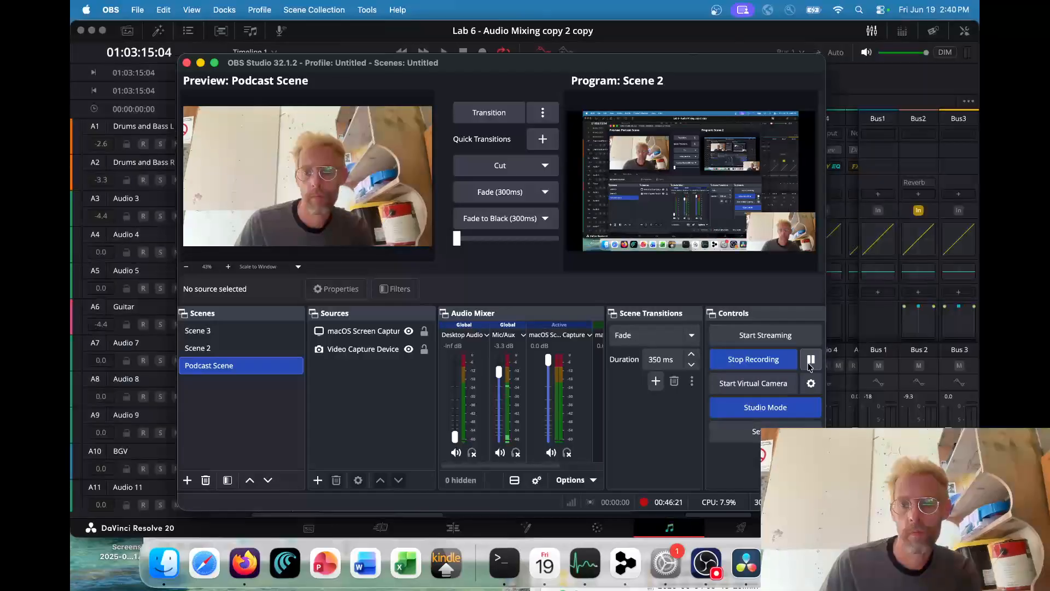
# Switch back to DaVinci Resolve and open the Lab 6 - Audio Mixing project from the Project Manager.
pyautogui.press('super+Tab')
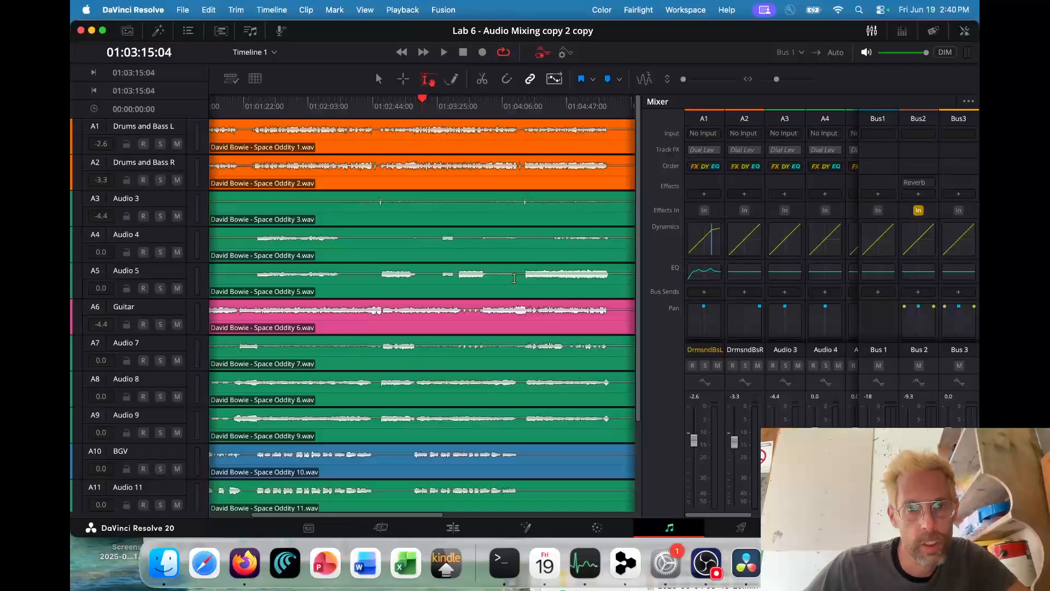
pyautogui.click(182, 10)
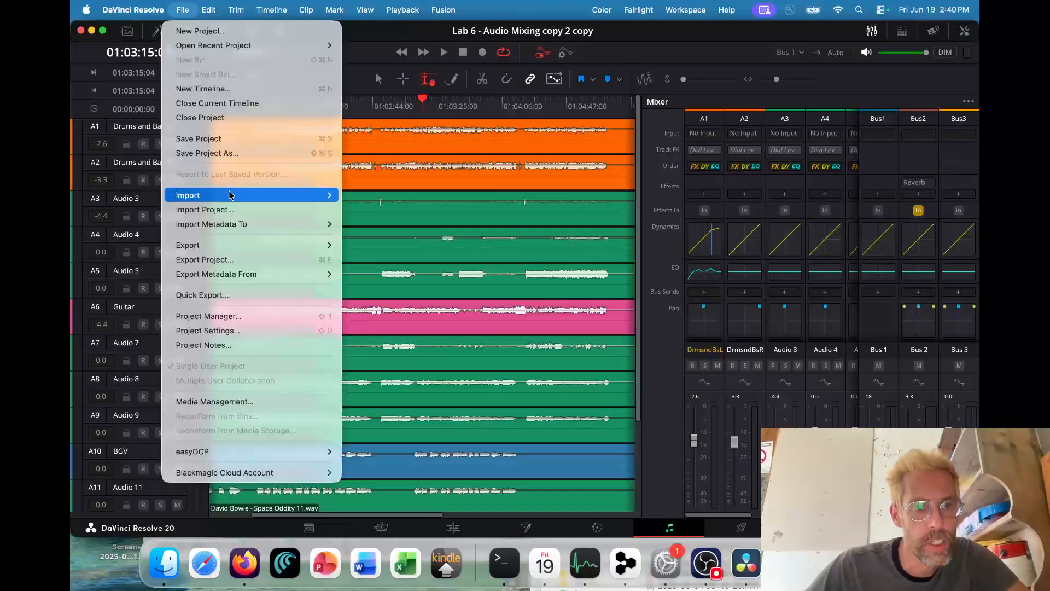
pyautogui.click(243, 316)
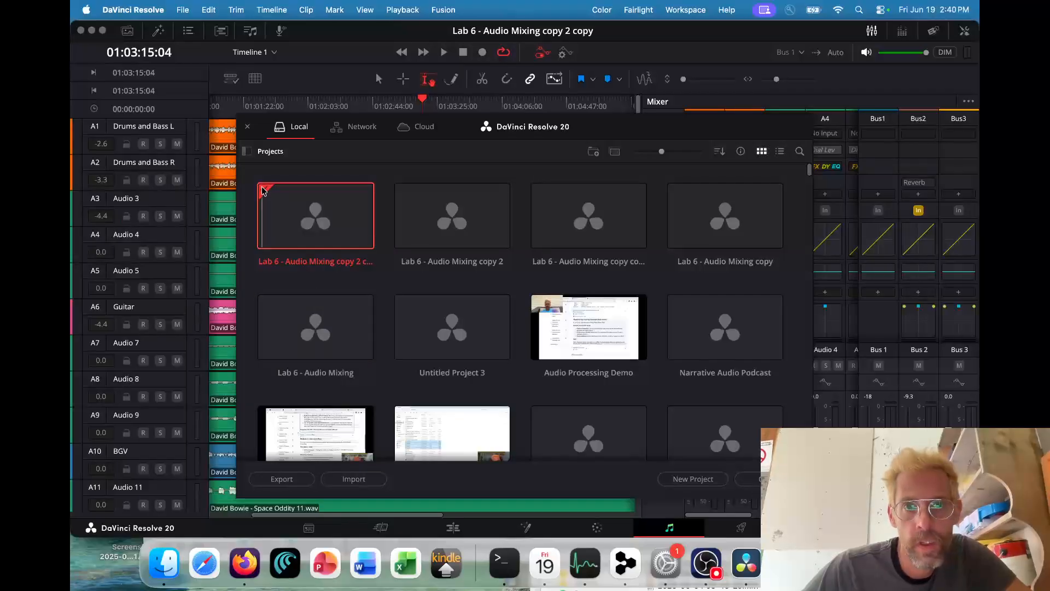
pyautogui.click(248, 129)
pyautogui.click(182, 9)
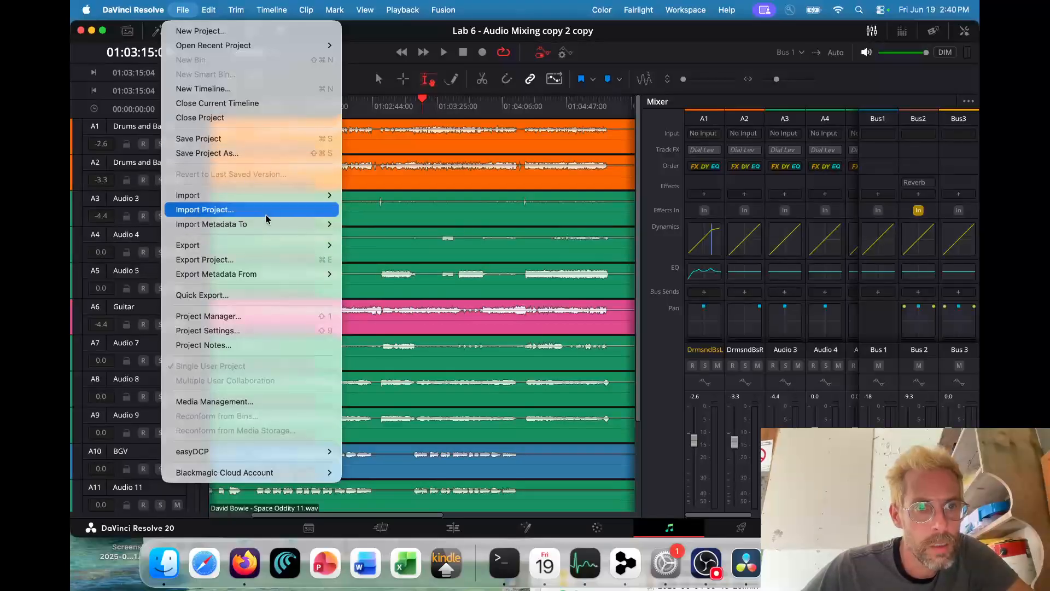
pyautogui.moveTo(278, 46)
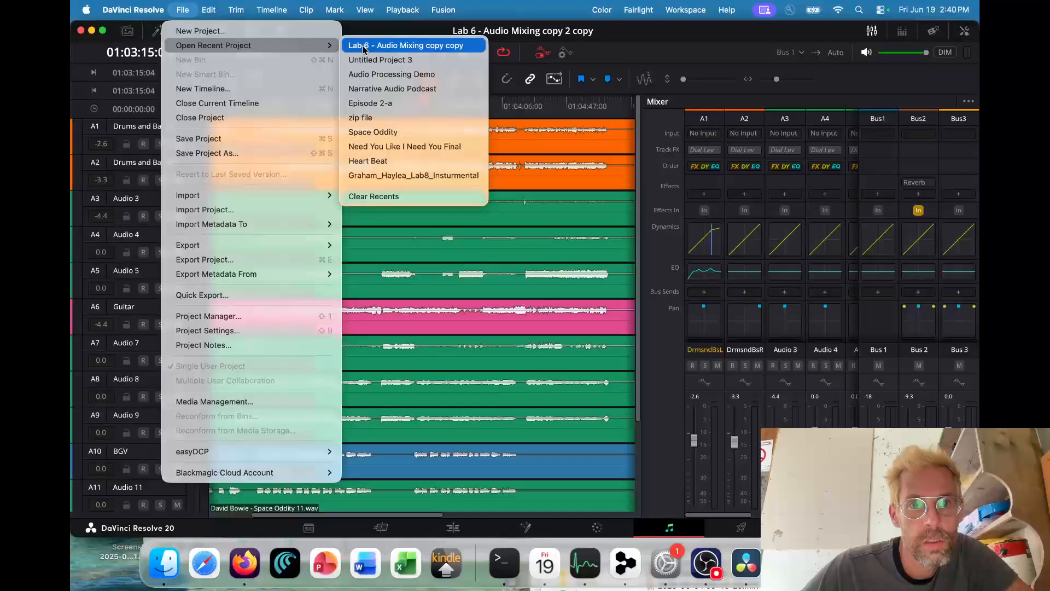
pyautogui.click(227, 316)
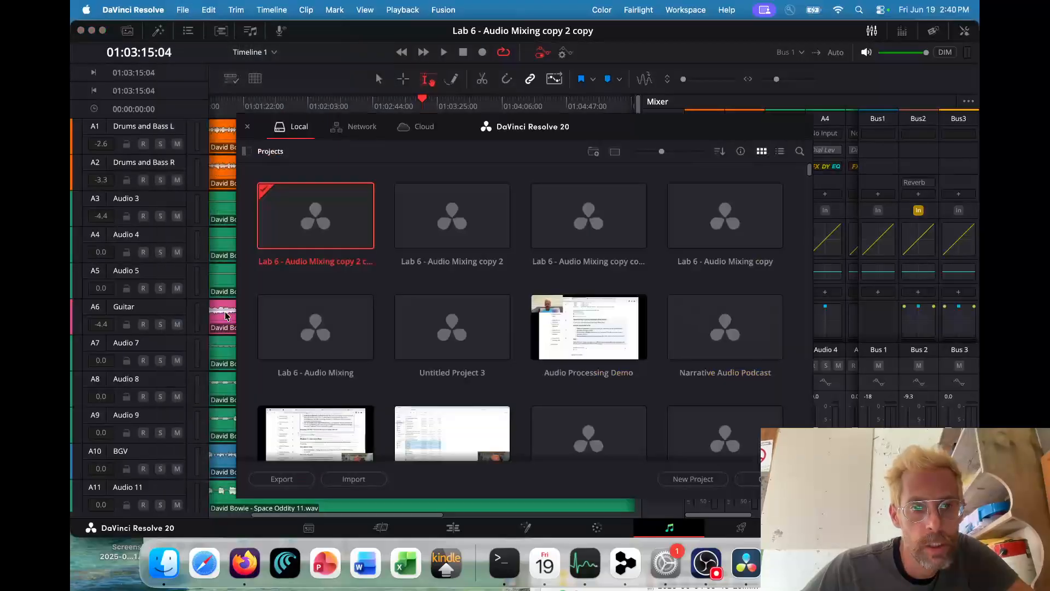
pyautogui.doubleClick(319, 342)
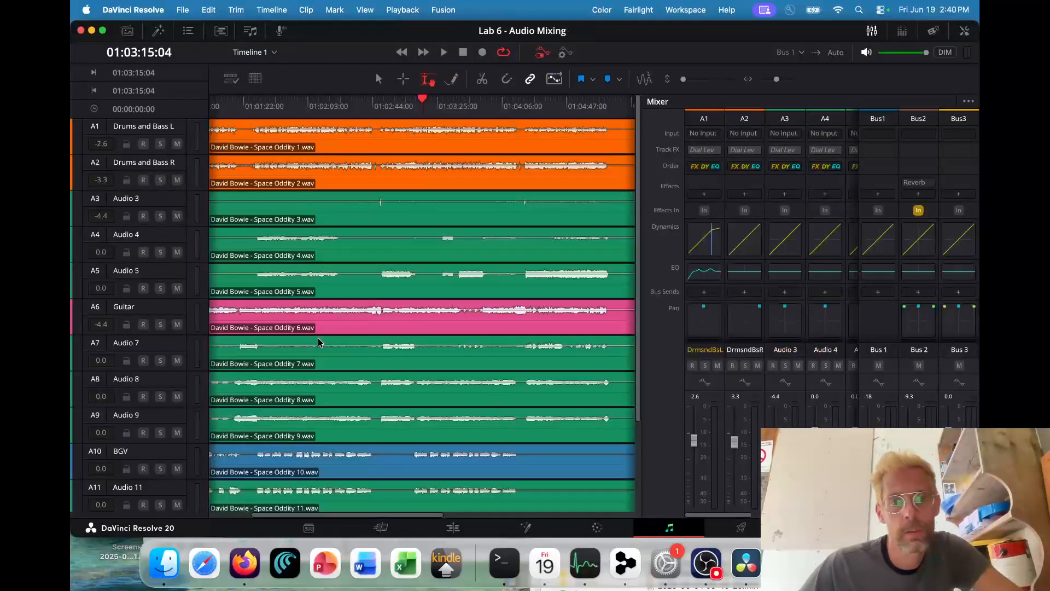
# Export the Lab 6 - Audio Mixing project from the Project Manager to the Documents folder as Lab 6 - Audio Mixing.drp.
pyautogui.click(178, 9)
pyautogui.click(246, 313)
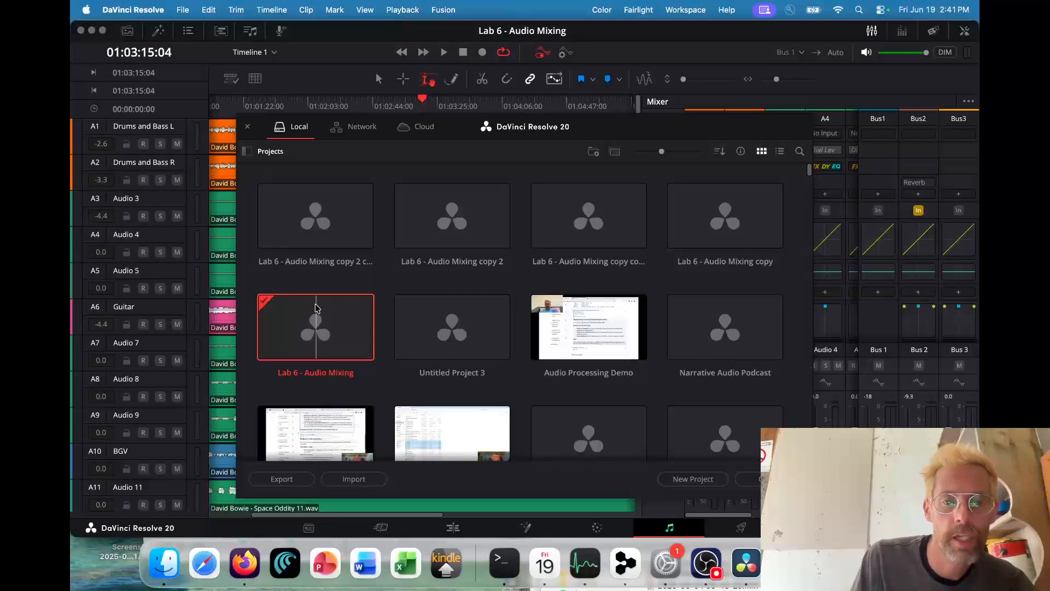
pyautogui.rightClick(317, 343)
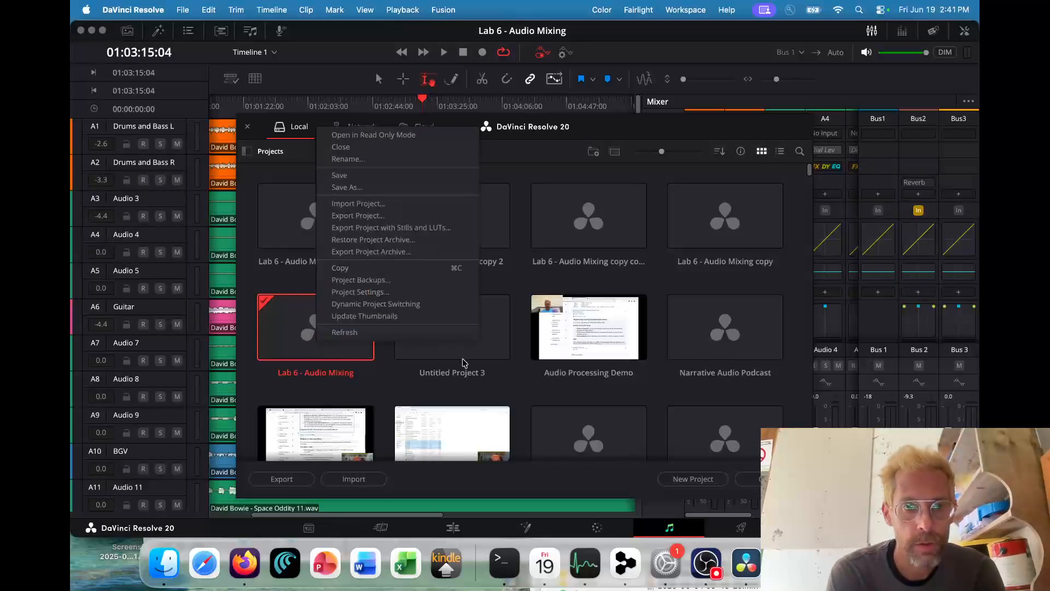
pyautogui.click(405, 217)
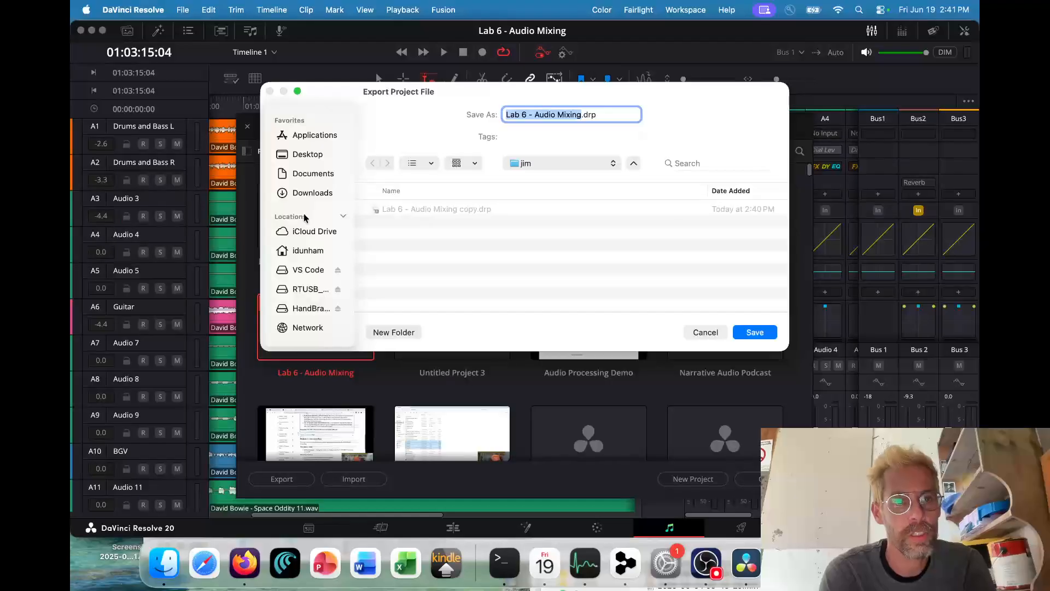
pyautogui.click(311, 175)
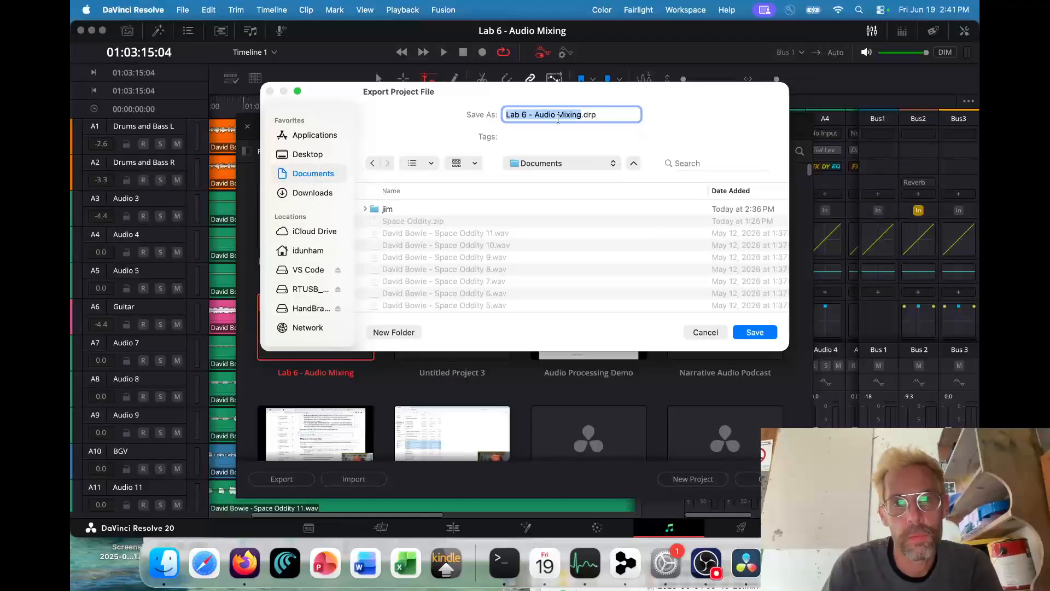
pyautogui.press('super+Tab')
pyautogui.press('super+Tab')
pyautogui.press('super+Tab')
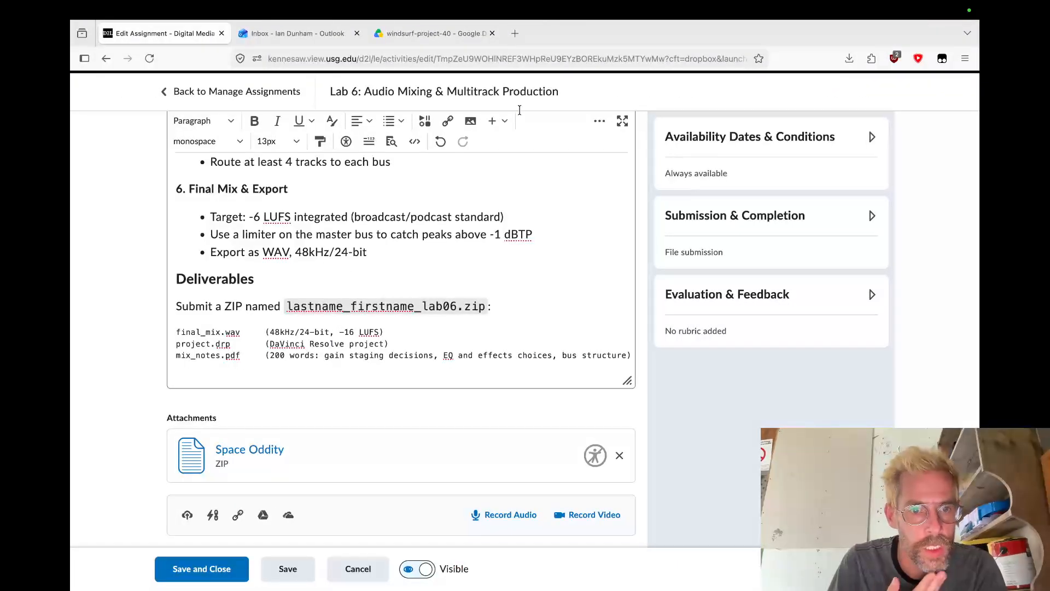
pyautogui.press('super+Tab')
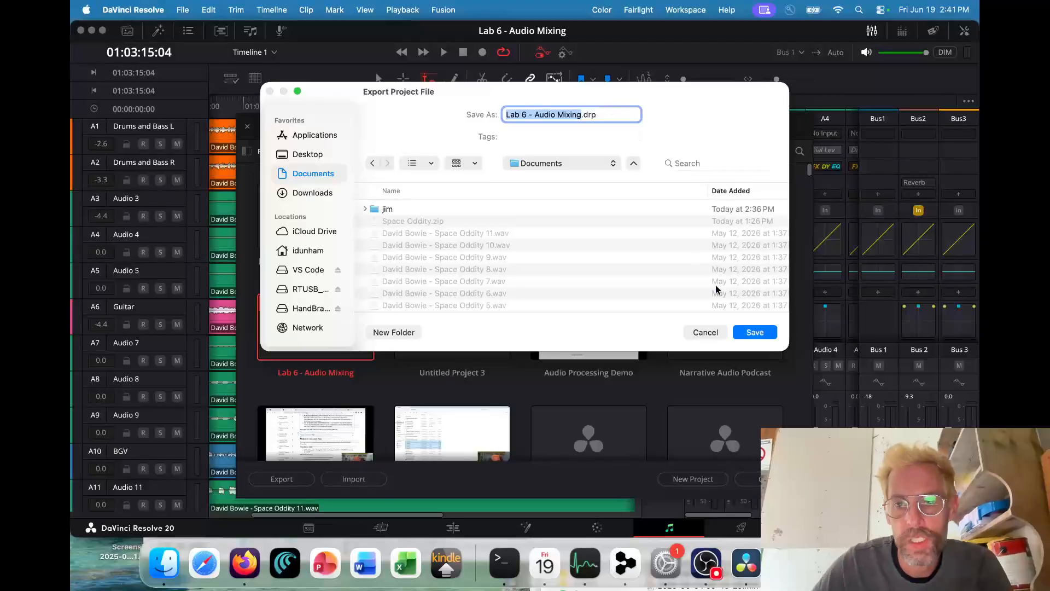
pyautogui.click(757, 333)
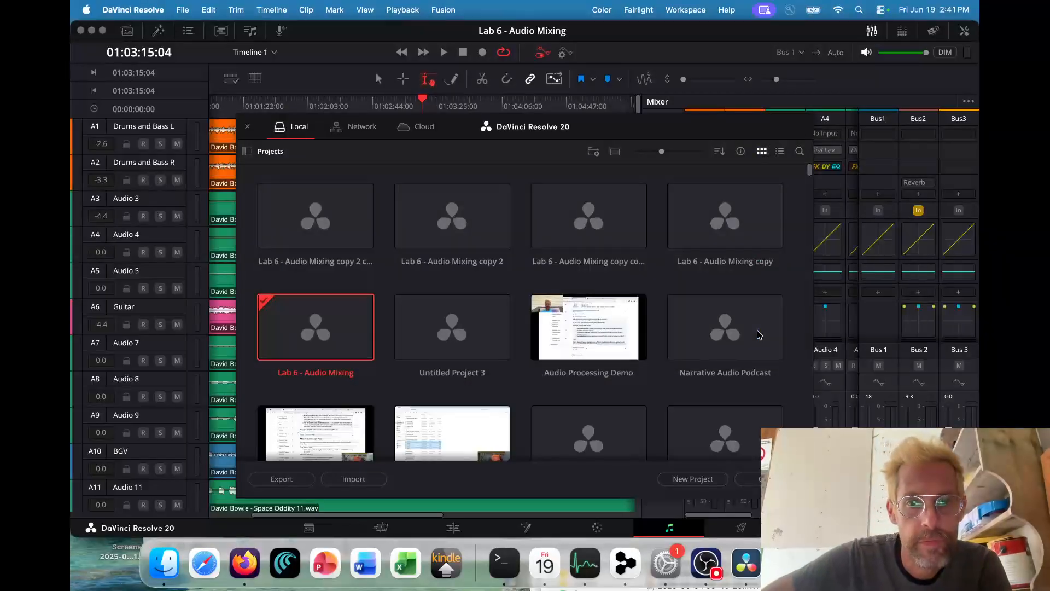
# Switch to Finder and locate the exported Lab 6 - Audio Mixing.drp file in the Documents folder.
pyautogui.press('super+Tab')
pyautogui.press('super+Tab')
pyautogui.press('super+Tab')
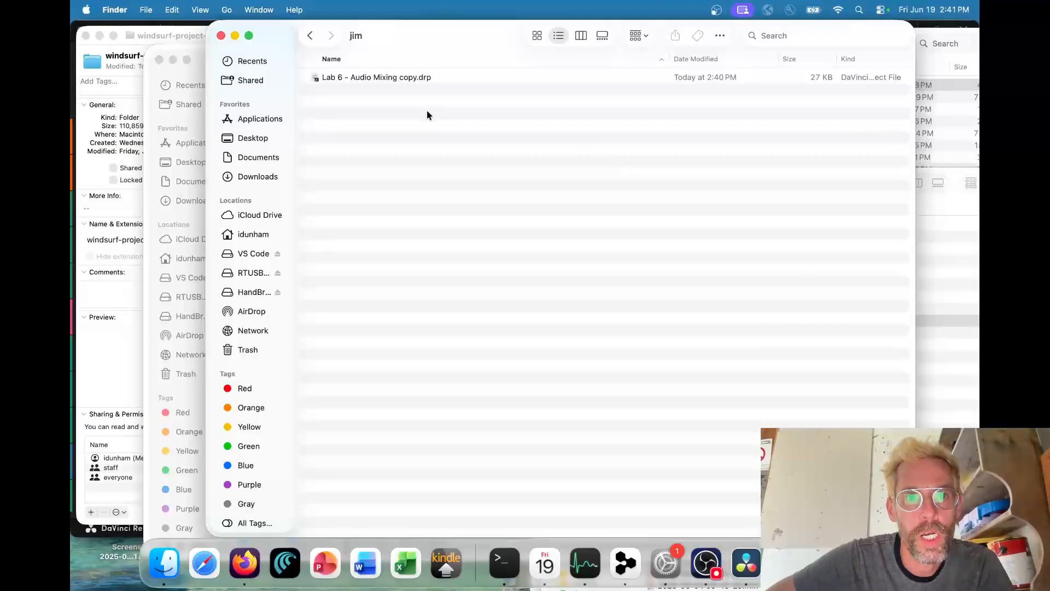
pyautogui.click(312, 39)
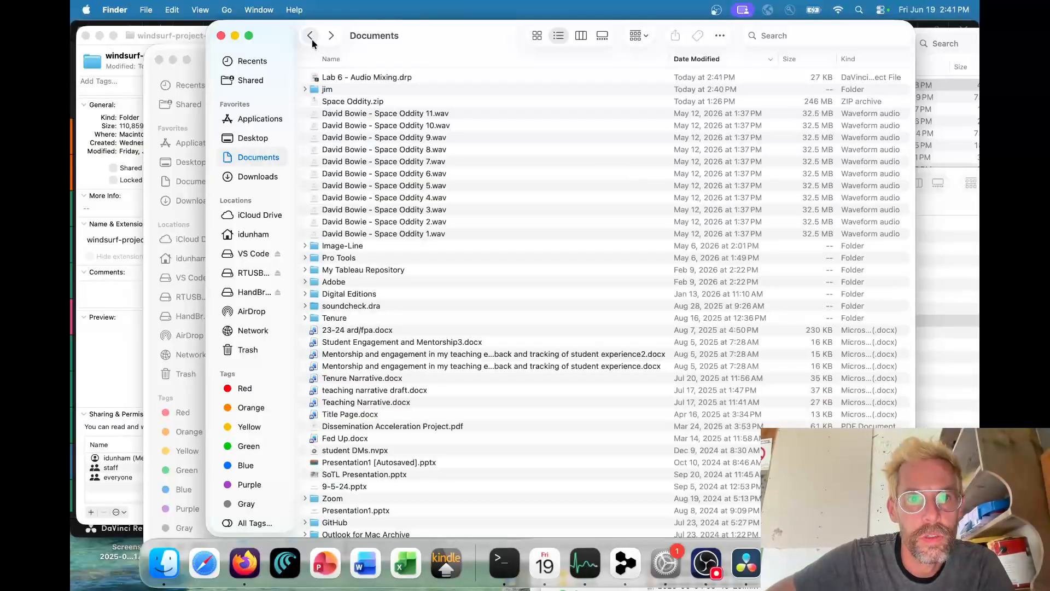
pyautogui.click(347, 80)
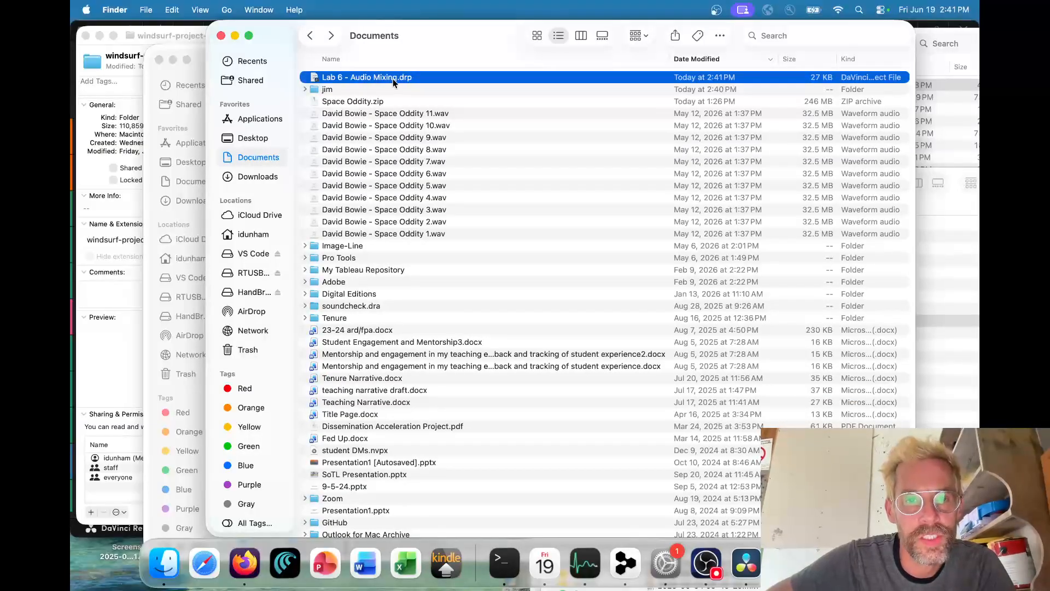
pyautogui.moveTo(371, 80)
pyautogui.mouseDown()
pyautogui.moveTo(356, 83)
pyautogui.moveTo(366, 81)
pyautogui.mouseUp()
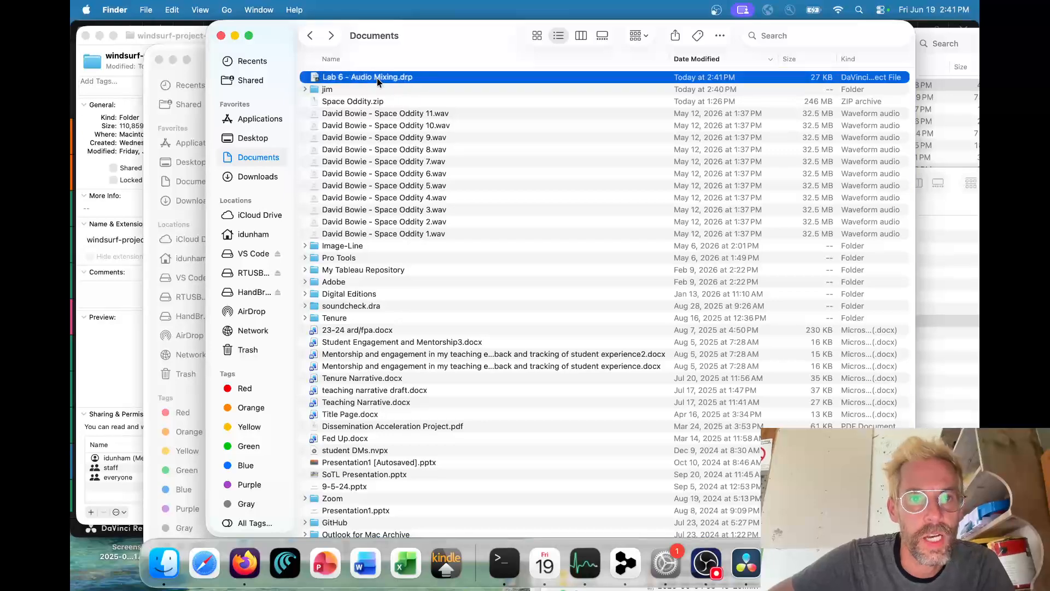
pyautogui.press('super+Tab')
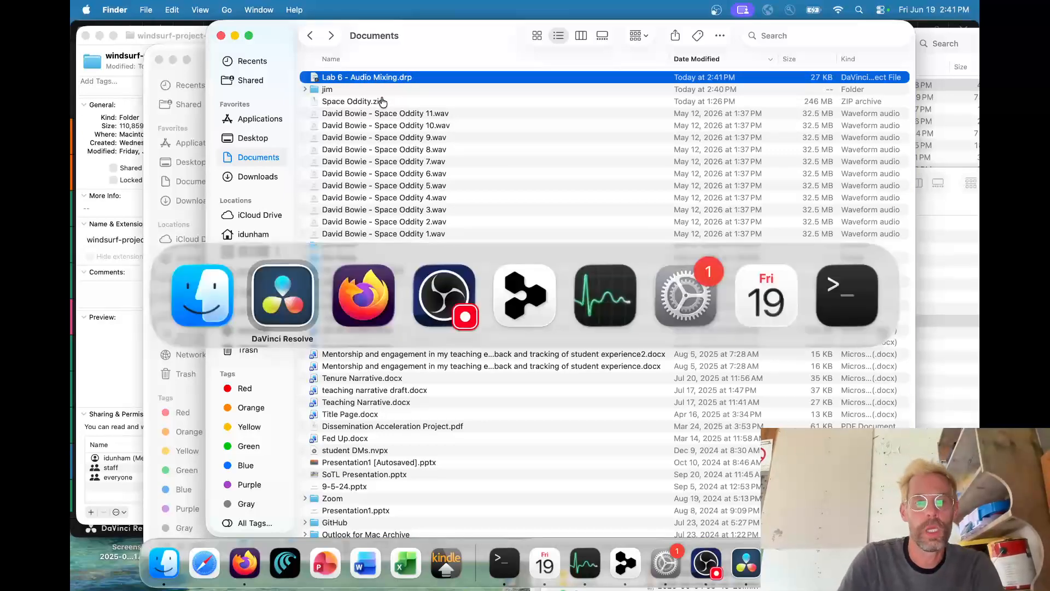
pyautogui.press('super+shift+Tab')
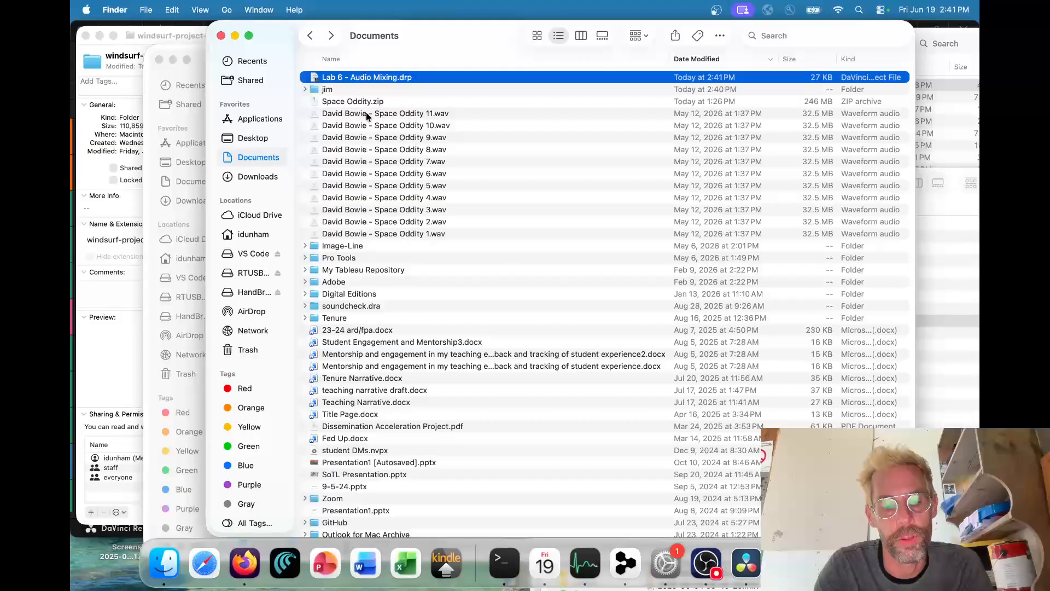
pyautogui.press('cmd+Tab')
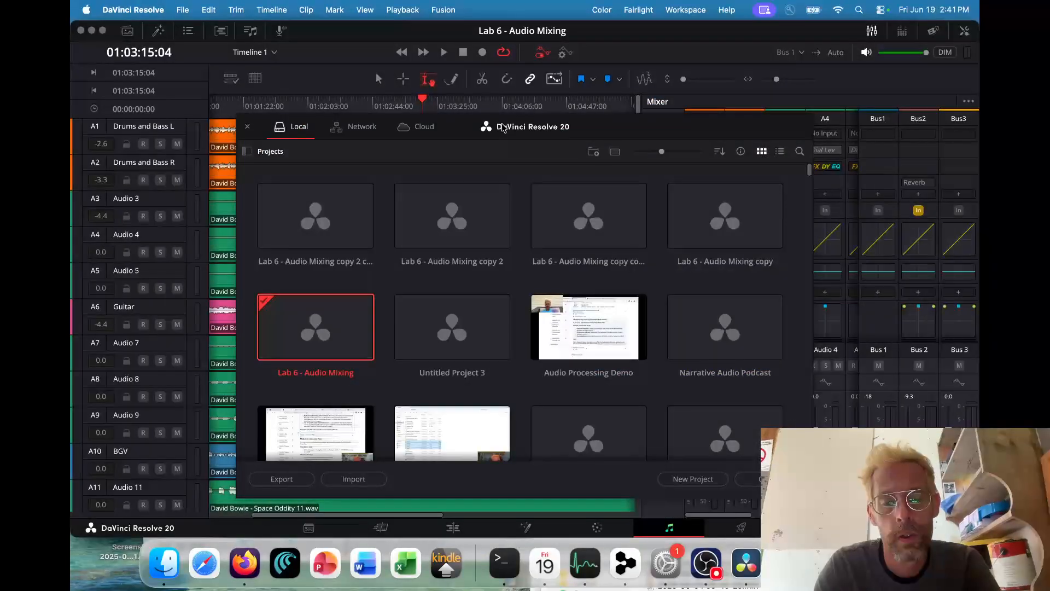
pyautogui.press('super+Tab')
pyautogui.press('Tab')
pyautogui.press('Tab')
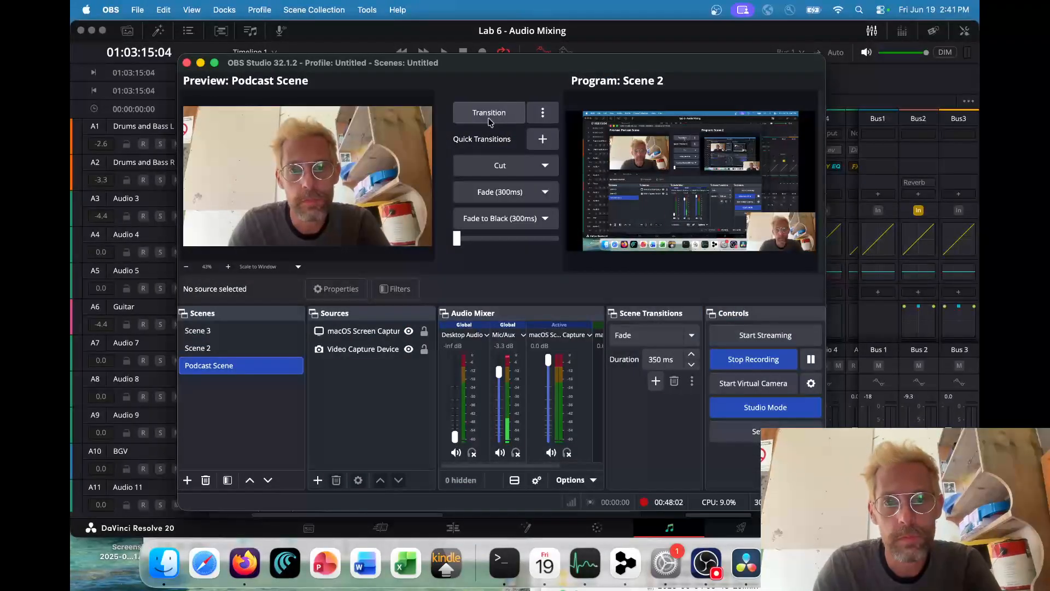